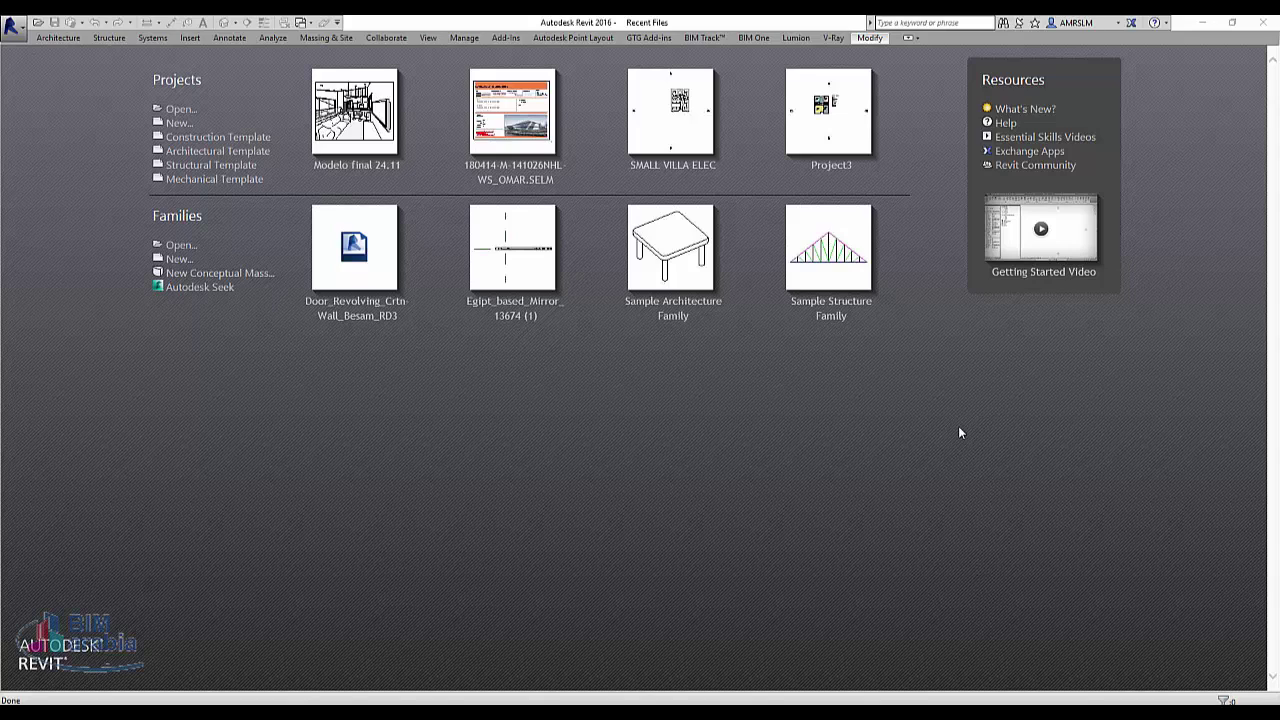
Create a new project, Project1, from the Structural Template with Project selected
{"action": "left_click", "coordinate": [179, 122]}
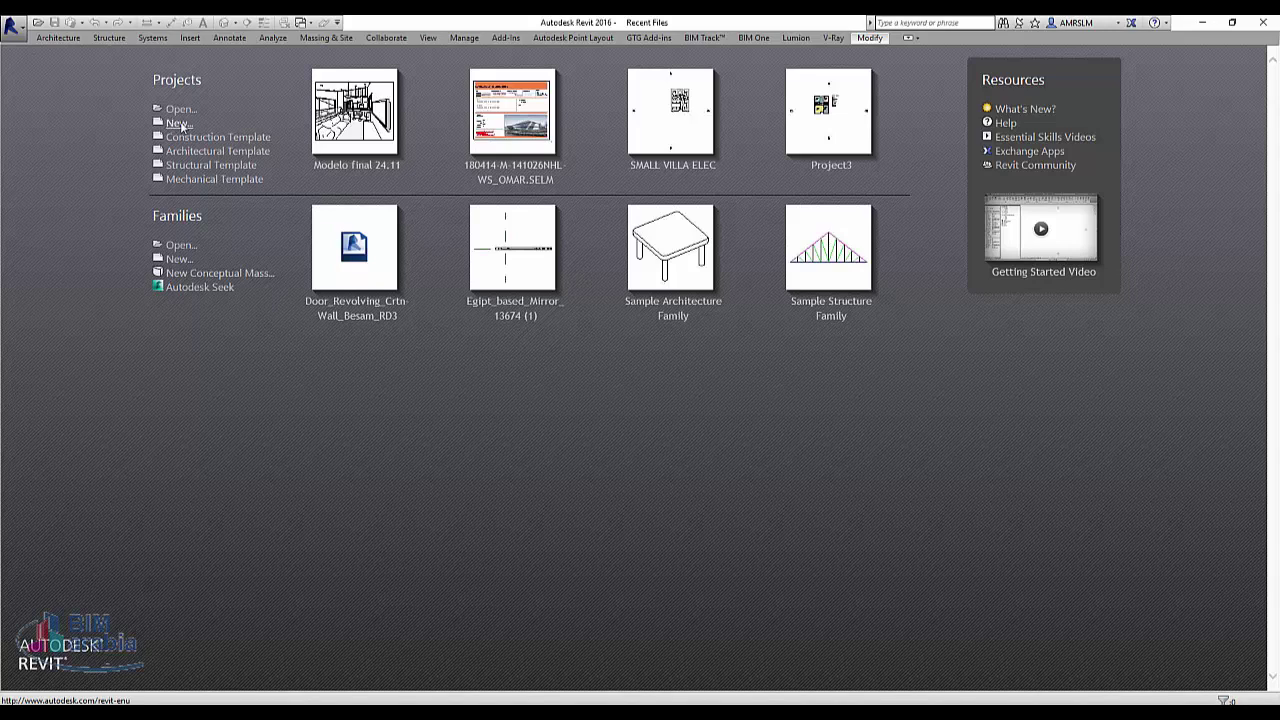
{"action": "left_click", "coordinate": [648, 339]}
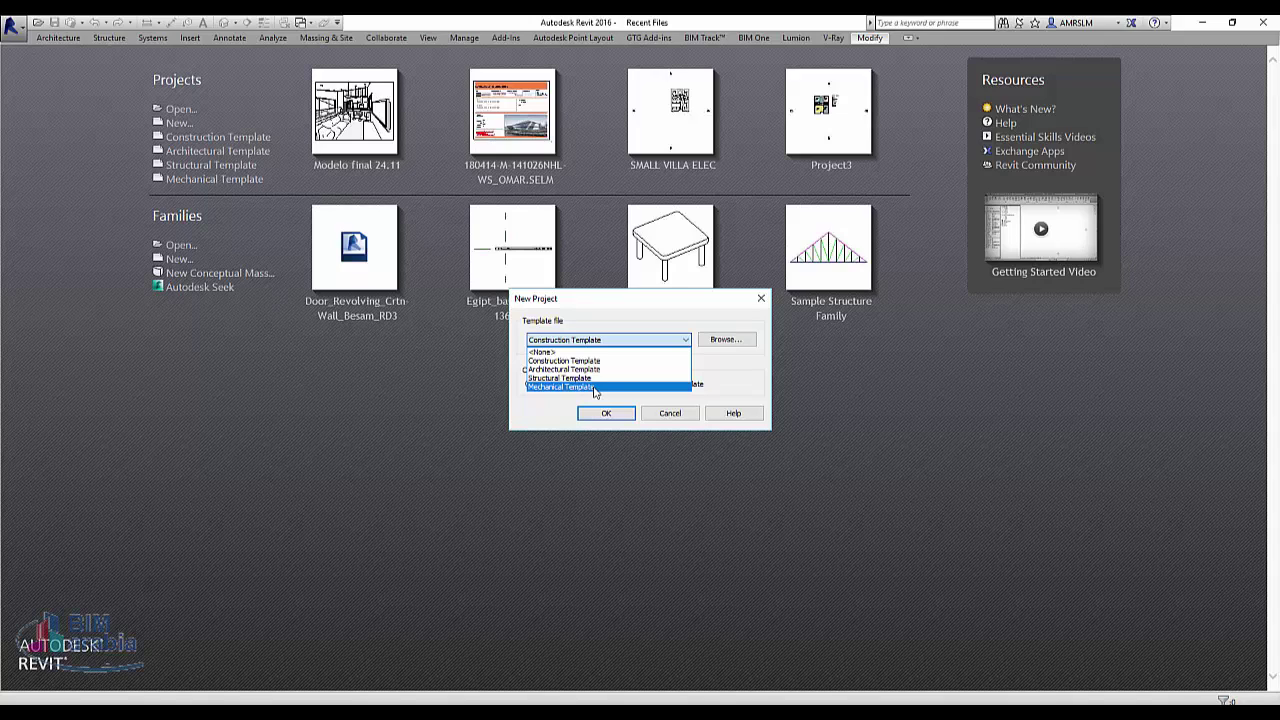
{"action": "left_click", "coordinate": [585, 378]}
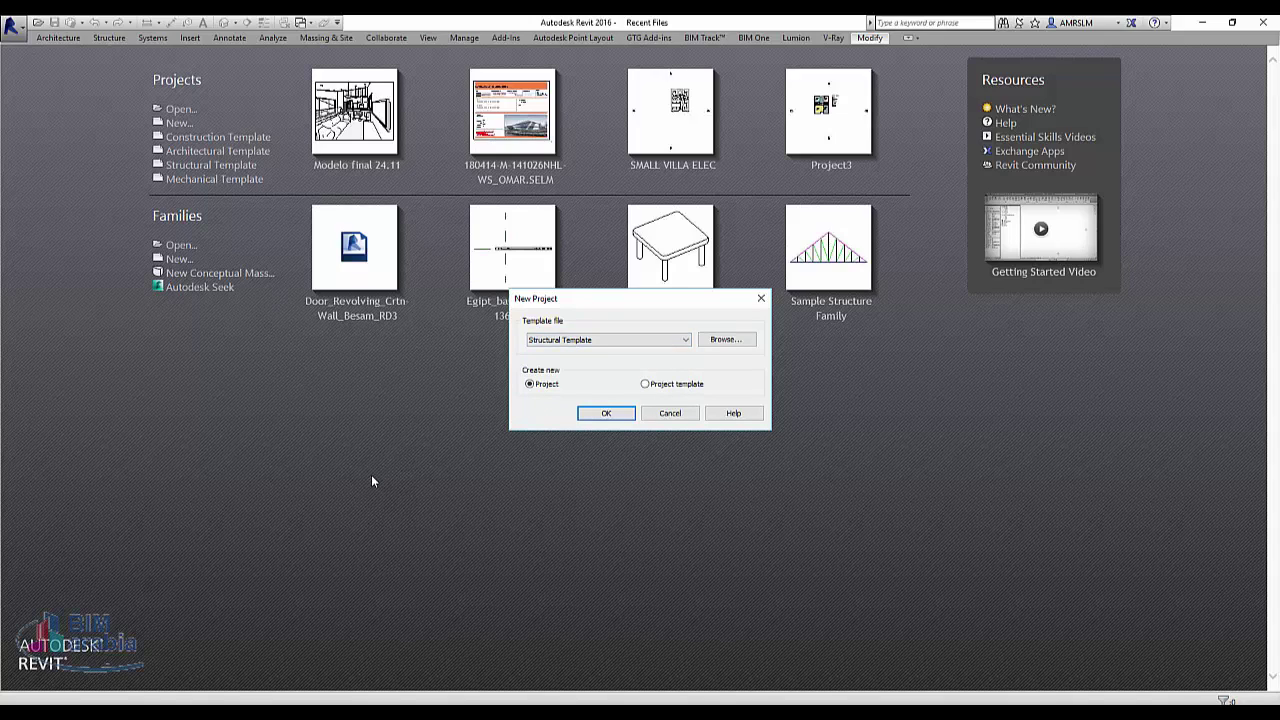
{"action": "left_click", "coordinate": [625, 414]}
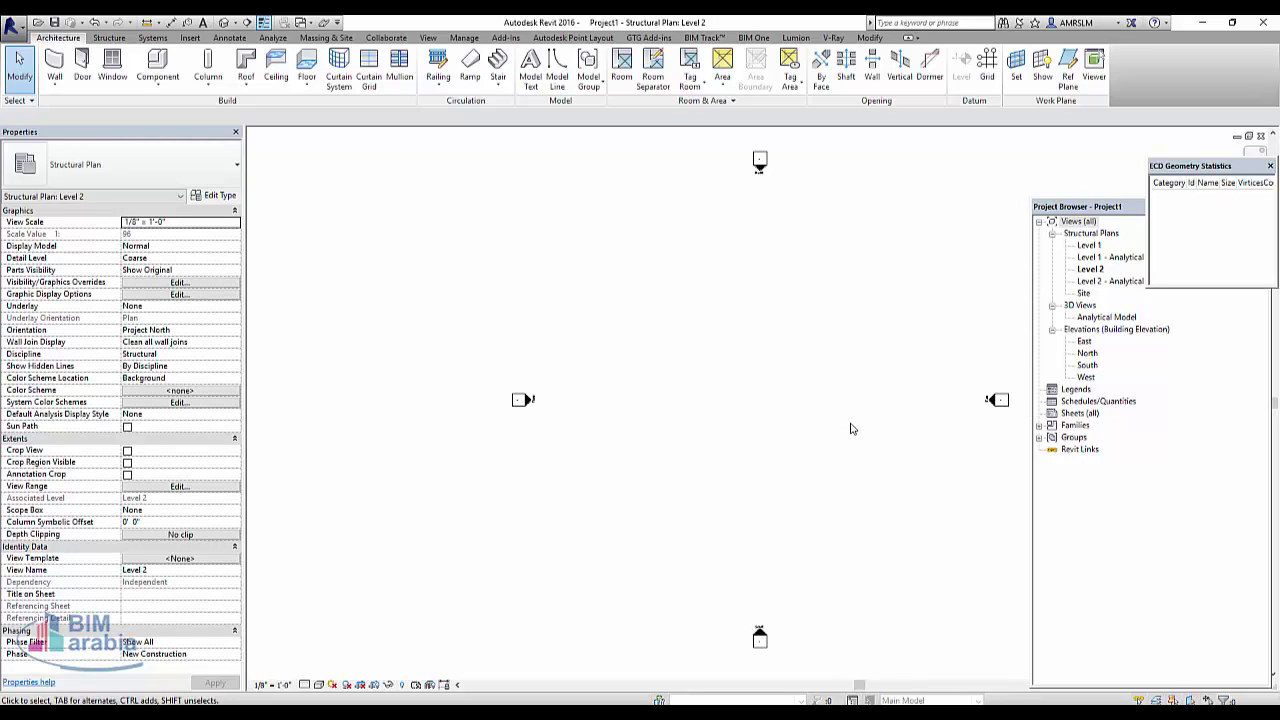
In the East elevation, try copying Level 2 upward 10', then undo the copy
{"action": "double_click", "coordinate": [1082, 342]}
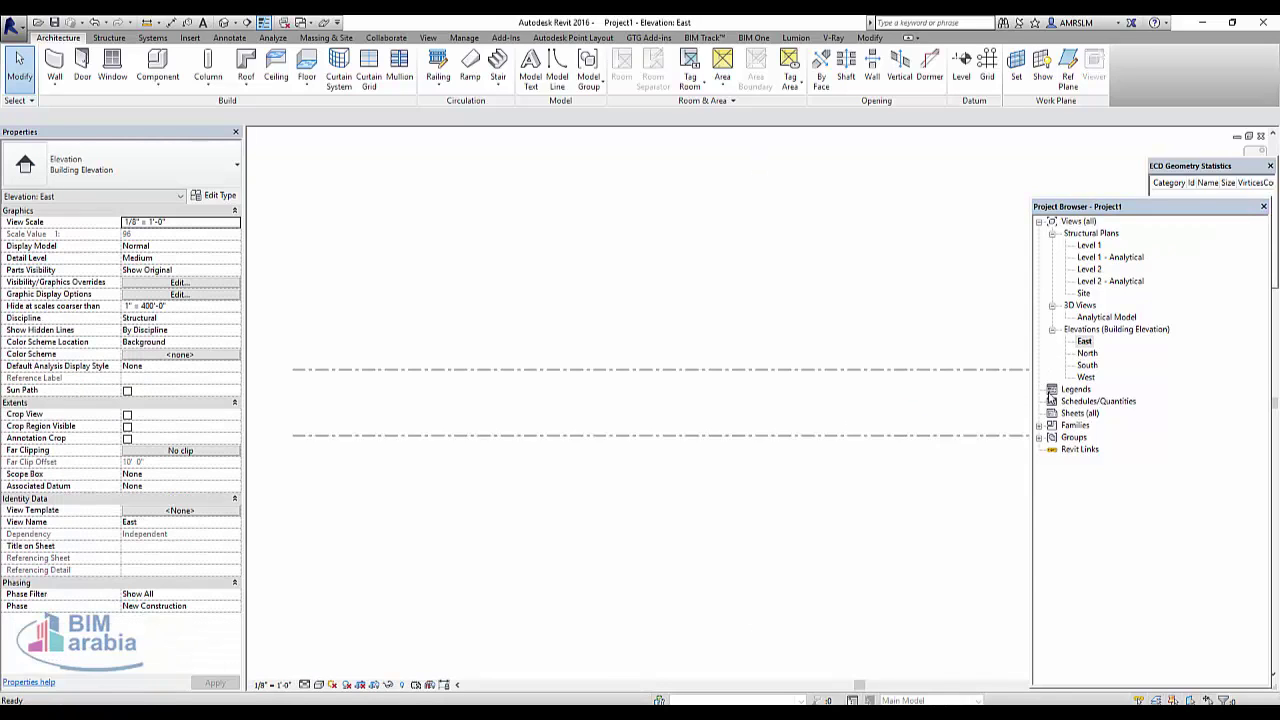
{"action": "scroll", "coordinate": [700, 470], "scroll_direction": "down", "scroll_amount": 5}
{"action": "scroll", "coordinate": [876, 460], "scroll_direction": "up", "scroll_amount": 3}
{"action": "left_click", "coordinate": [876, 460]}
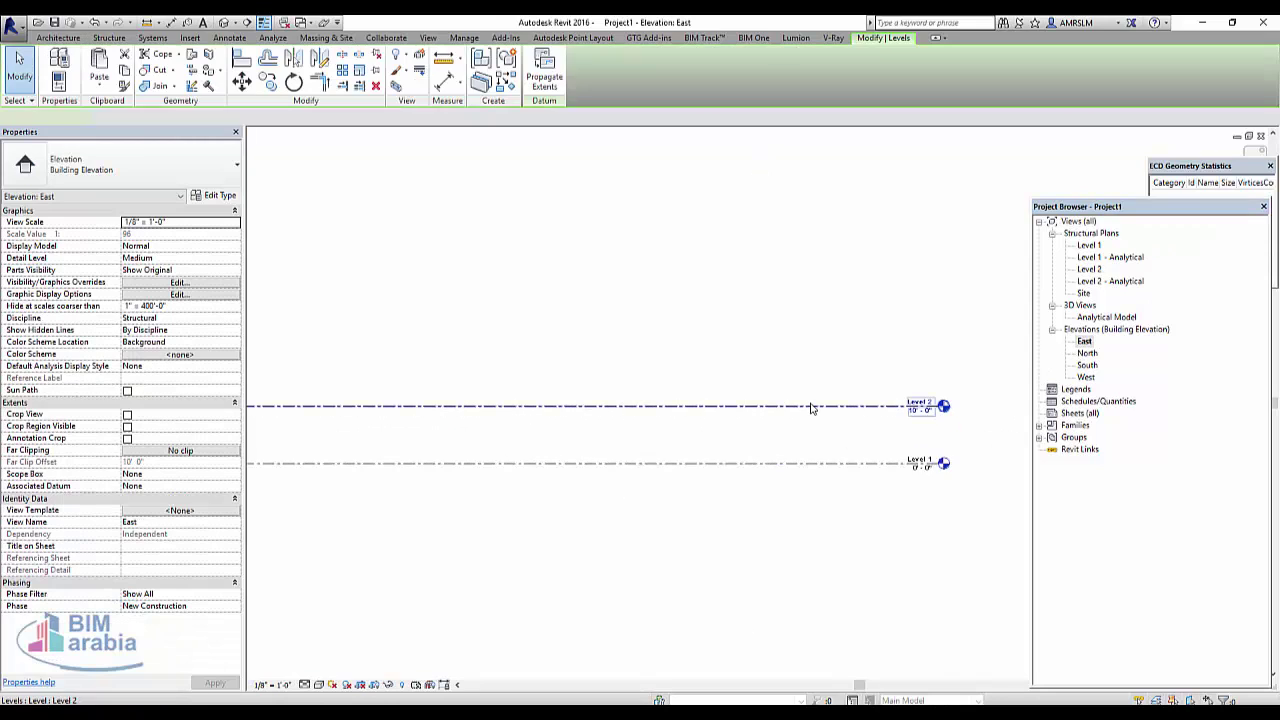
{"action": "left_click", "coordinate": [815, 463]}
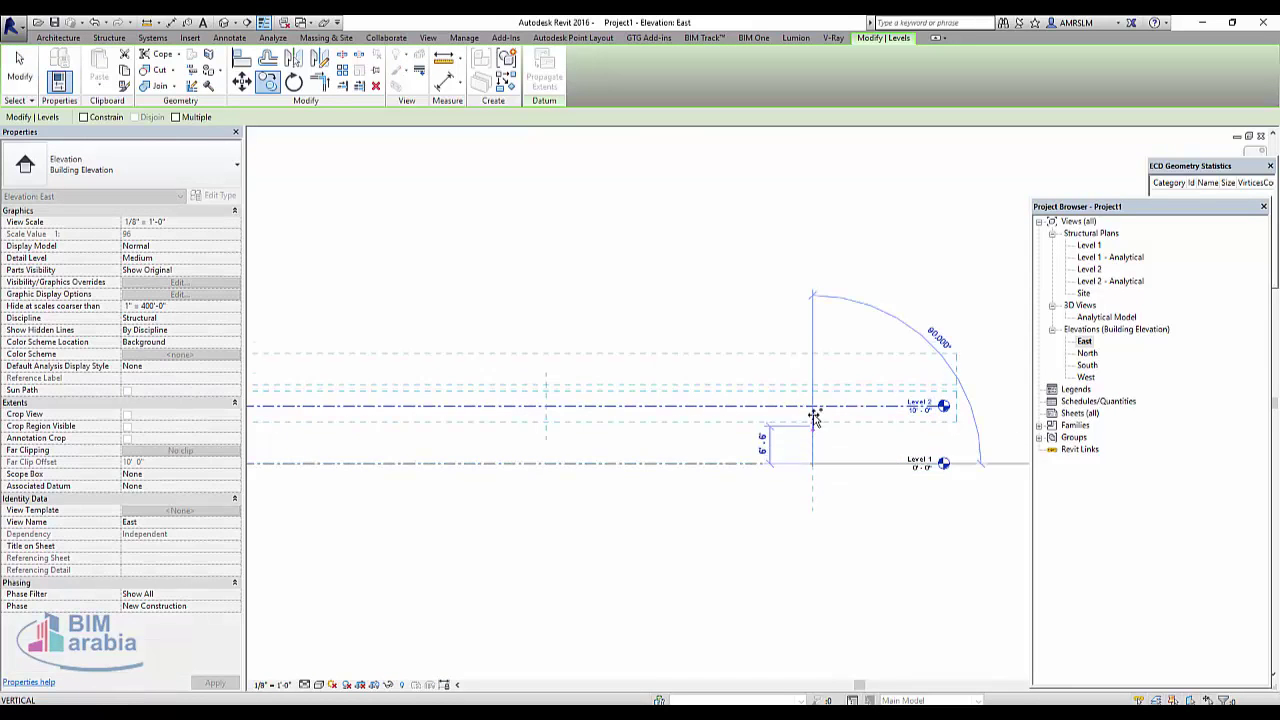
{"action": "left_click", "coordinate": [894, 408]}
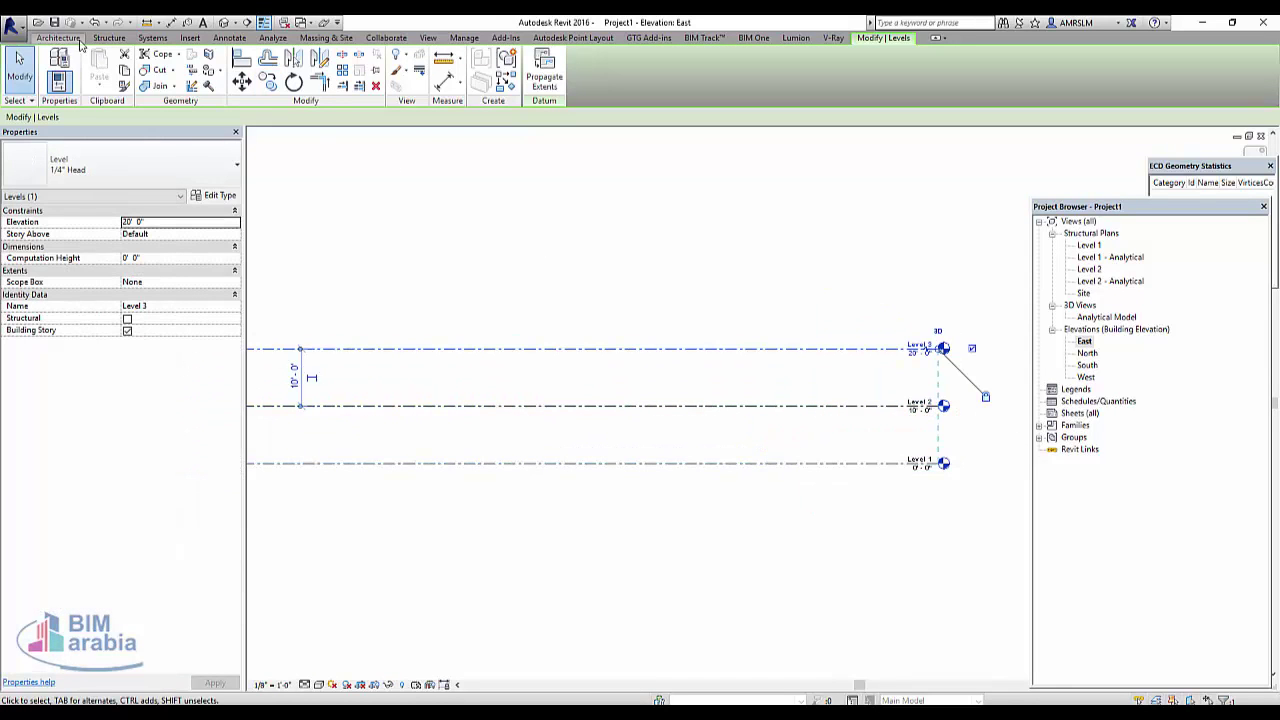
{"action": "key", "text": "ctrl+z"}
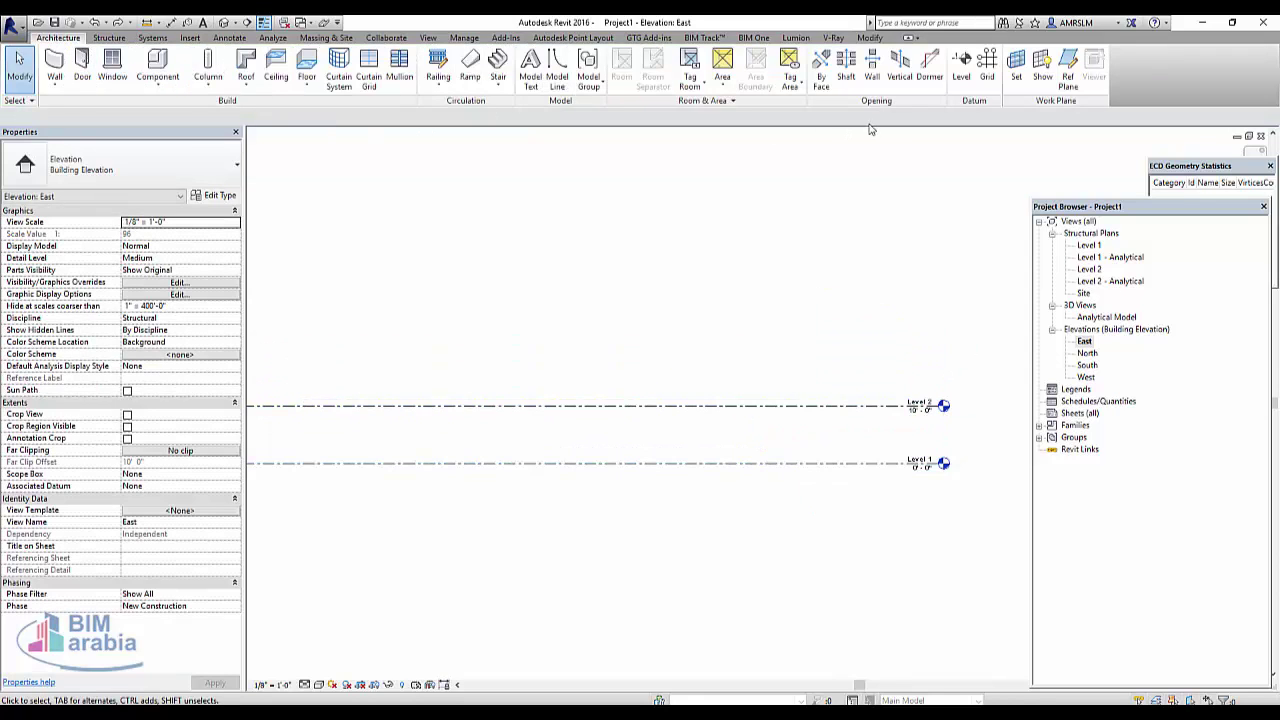
Draw two level lines above Level 2: Level 3 at 25' 6" and Level 4 about 20' higher
{"action": "key", "text": "l"}
{"action": "key", "text": "l"}
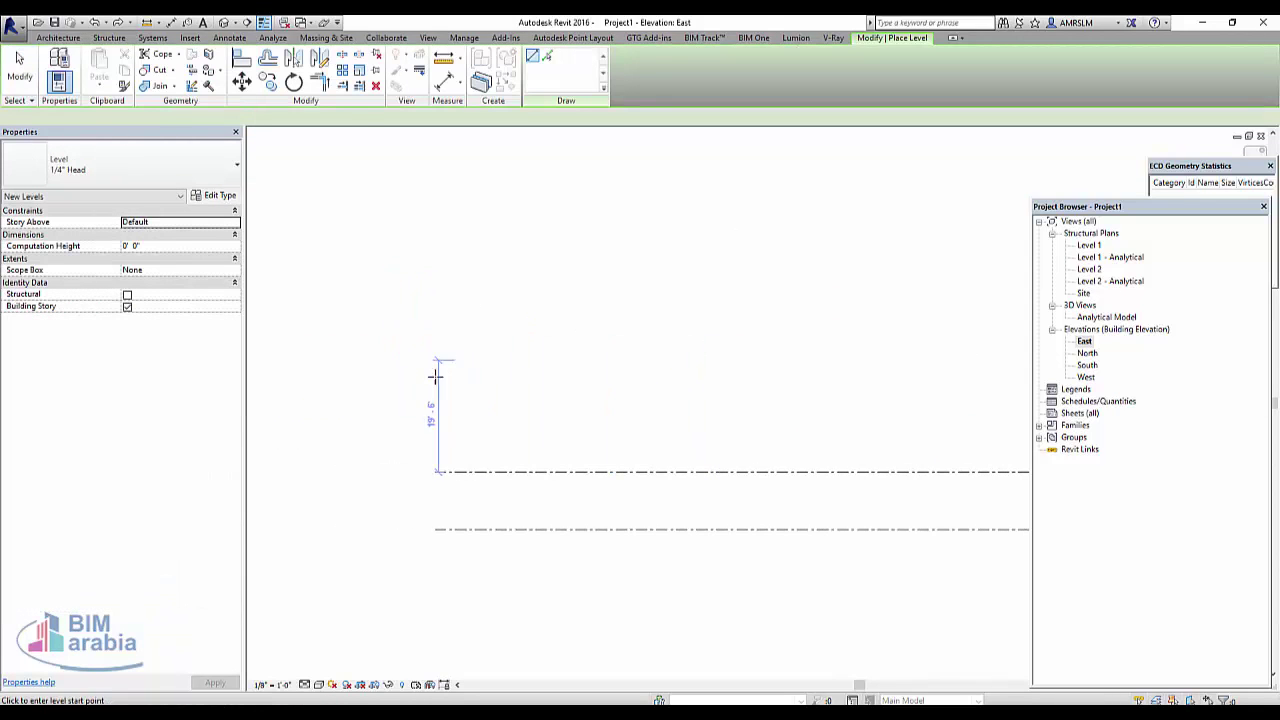
{"action": "left_click", "coordinate": [436, 383]}
{"action": "scroll", "coordinate": [292, 384], "scroll_direction": "down", "scroll_amount": 2}
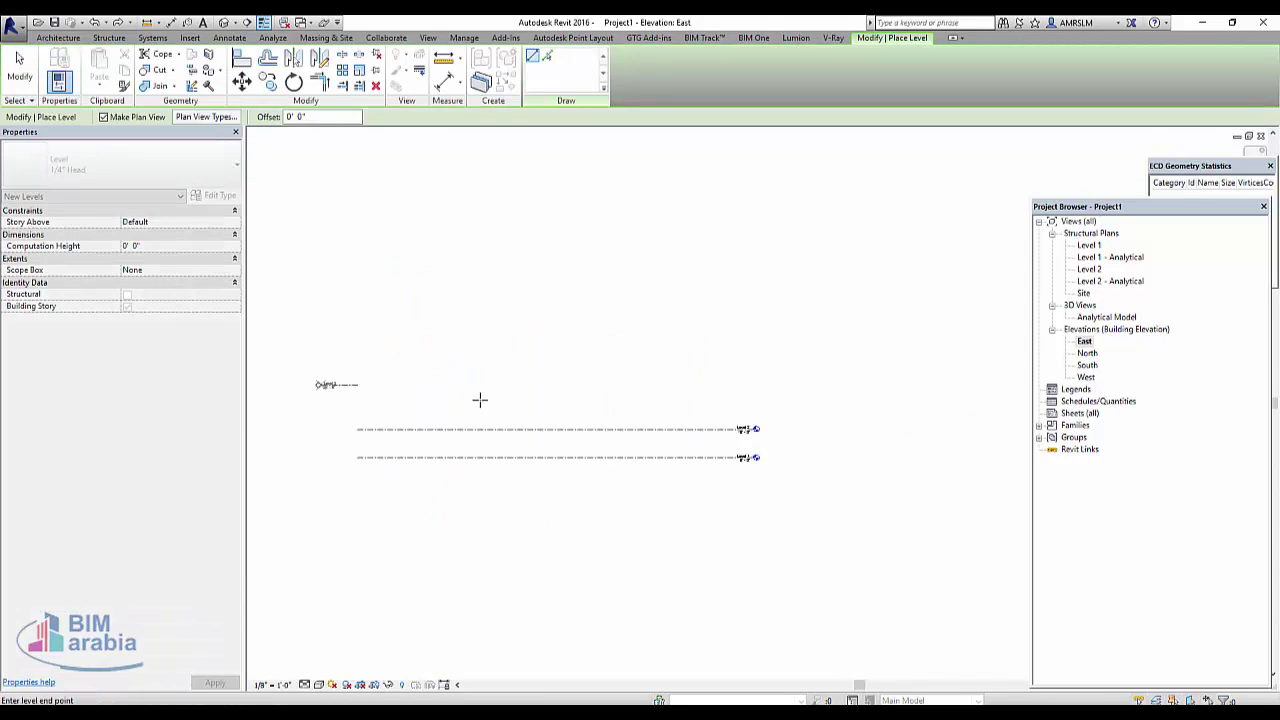
{"action": "left_click", "coordinate": [752, 385]}
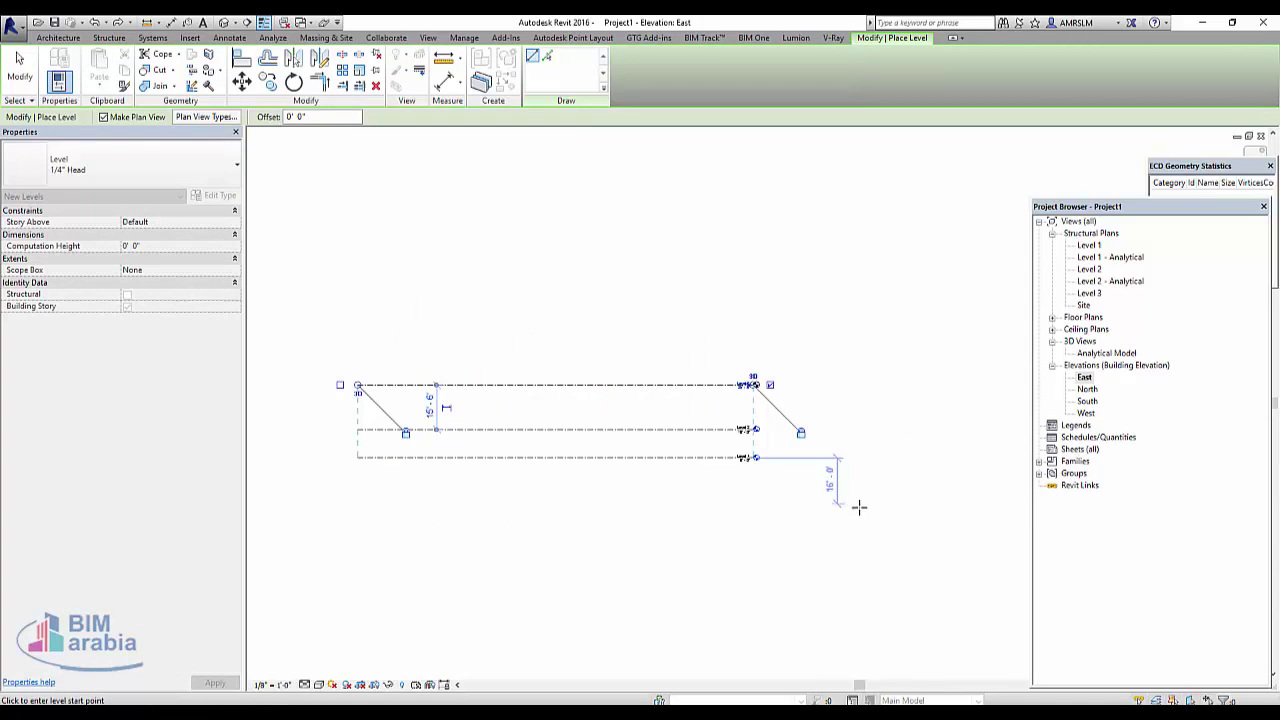
{"action": "left_click", "coordinate": [352, 328]}
{"action": "left_click", "coordinate": [751, 342]}
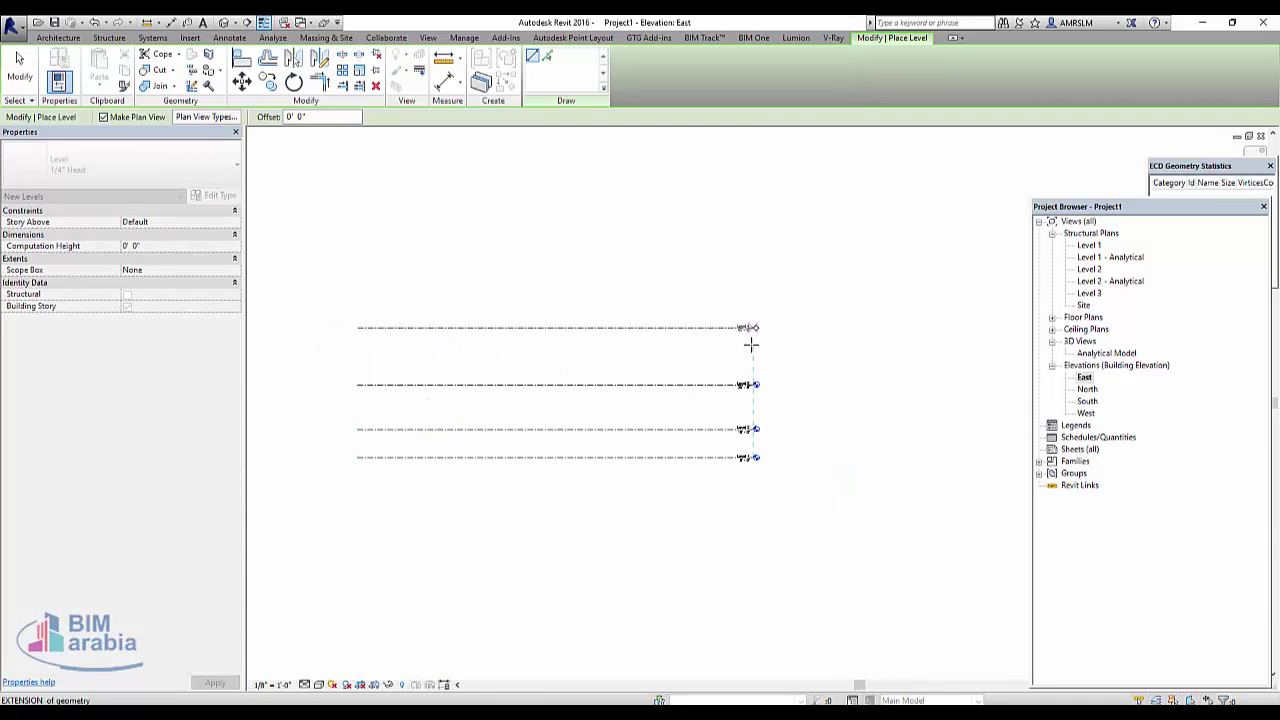
{"action": "key", "text": "Escape"}
{"action": "key", "text": "Escape"}
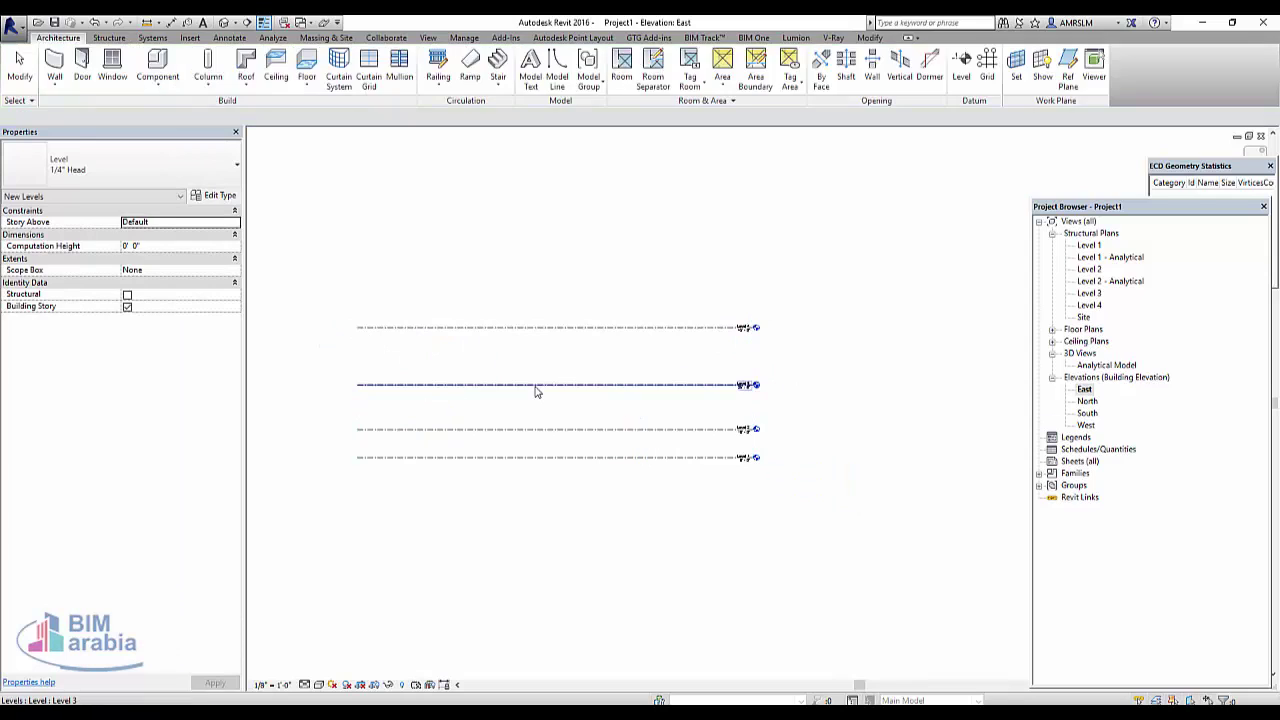
{"action": "left_click", "coordinate": [537, 386]}
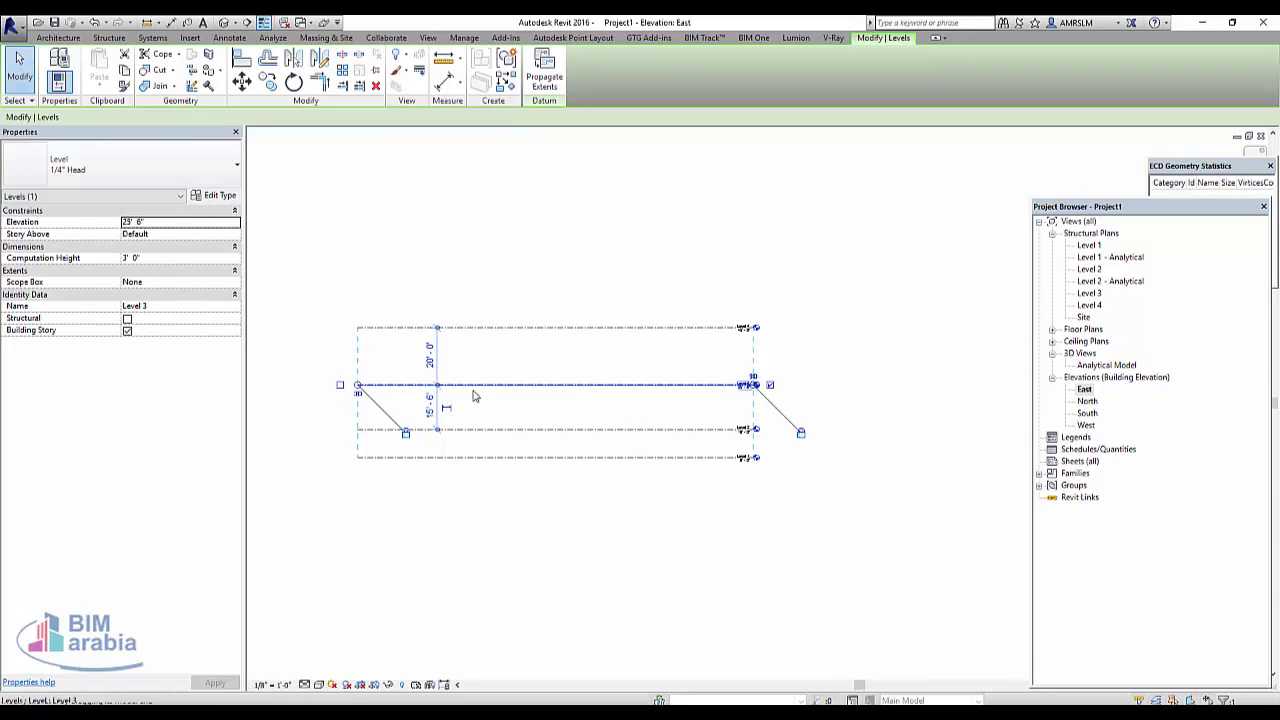
Enable Symbol at End 1 Default in the level type so heads show at both ends
{"action": "left_click", "coordinate": [220, 196]}
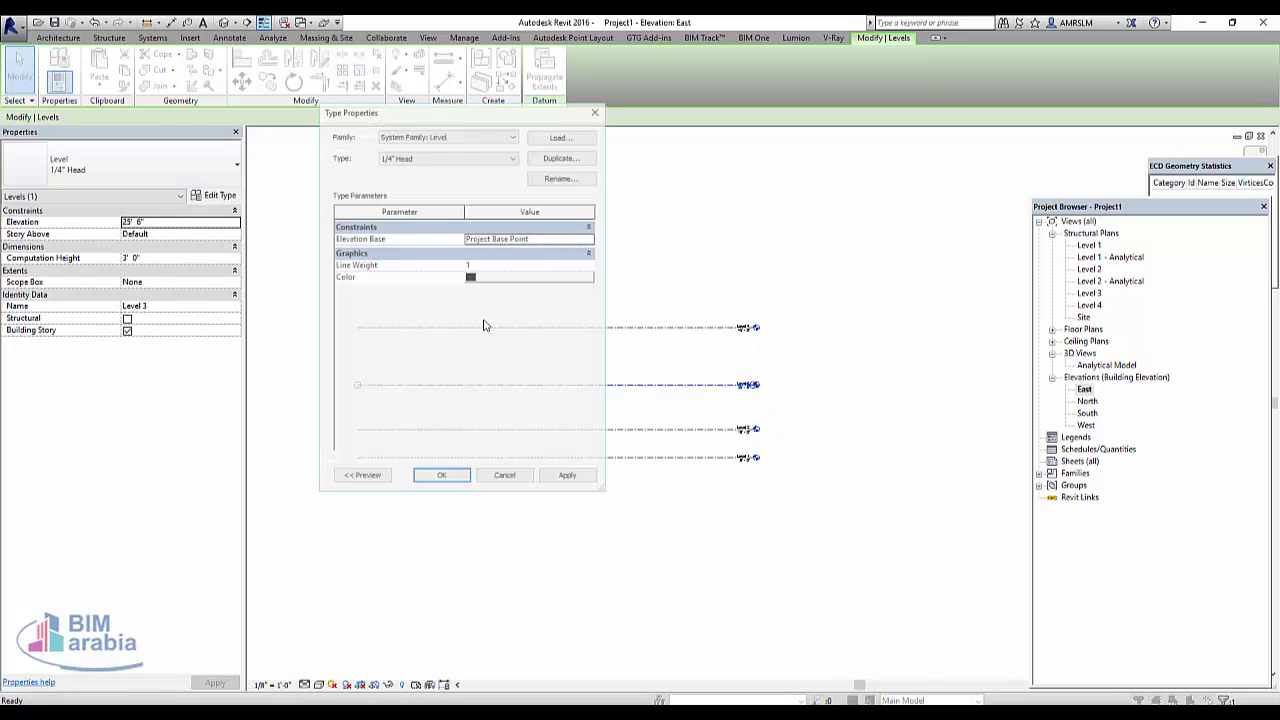
{"action": "left_click", "coordinate": [470, 314]}
{"action": "left_click", "coordinate": [443, 478]}
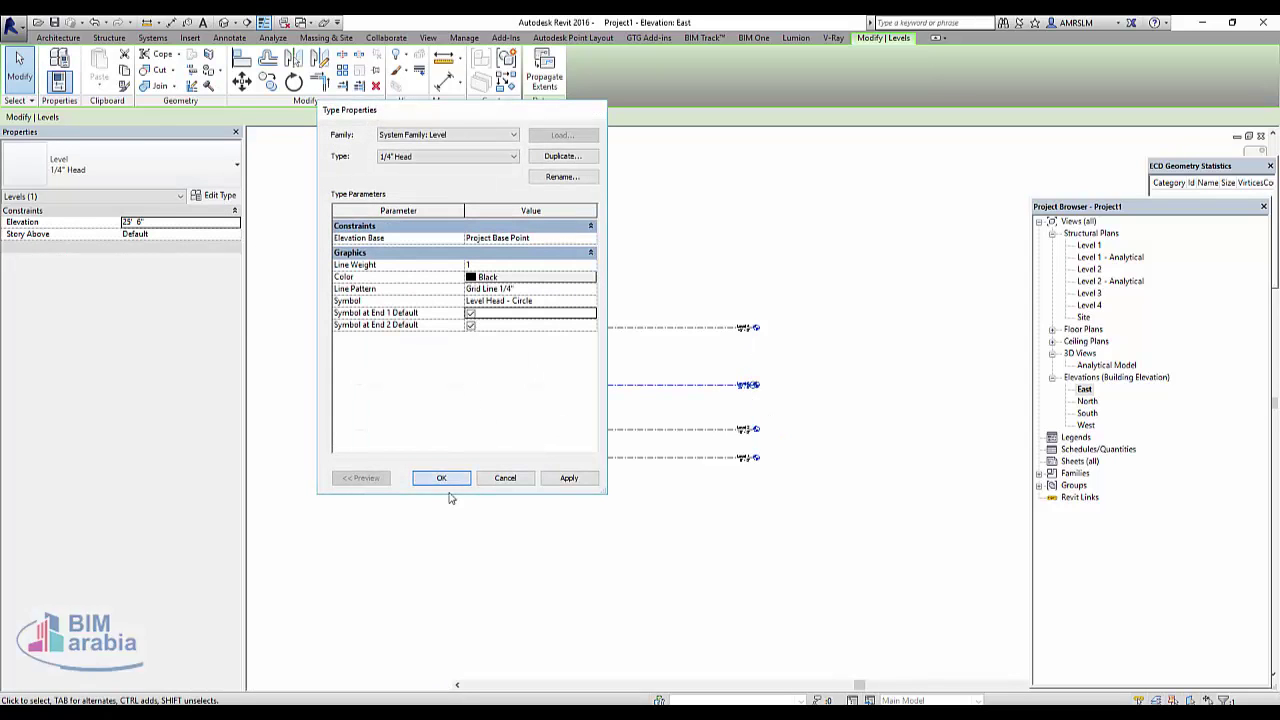
Clear the selection, recenter the elevation, and switch to the Level 1 structural plan
{"action": "left_click", "coordinate": [515, 525]}
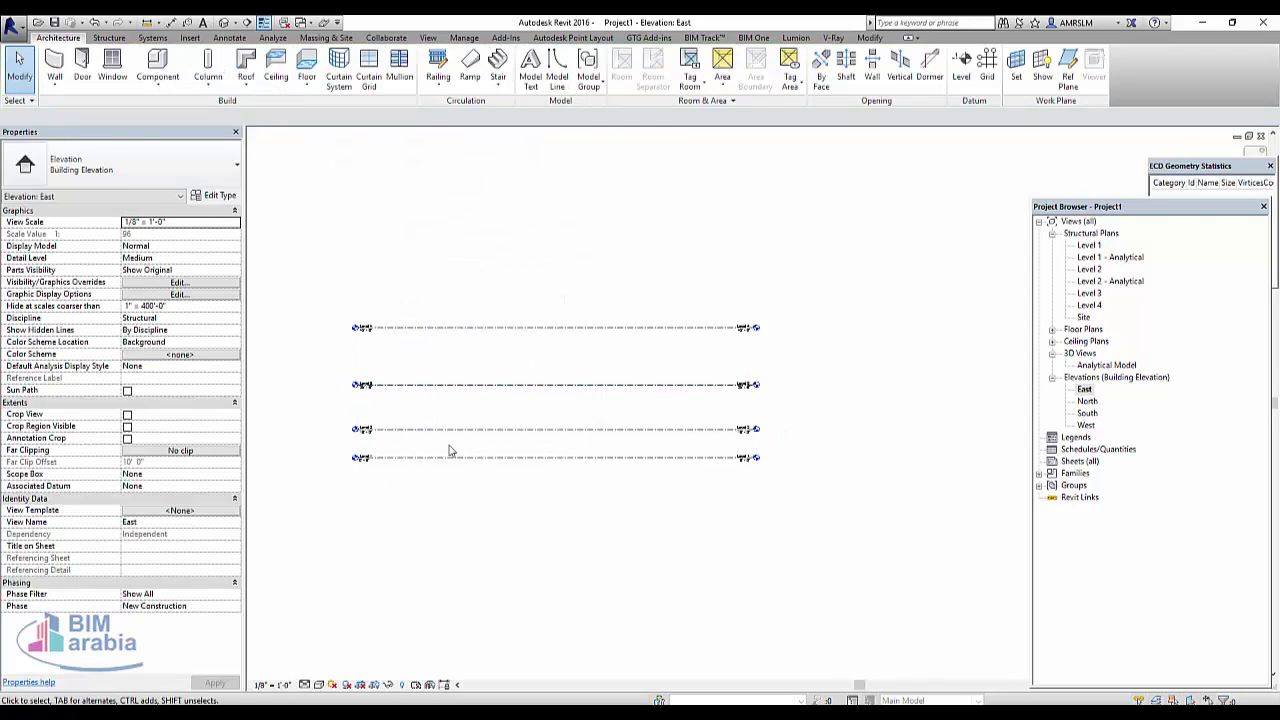
{"action": "middle_click_drag", "start_coordinate": [490, 334], "coordinate": [535, 368]}
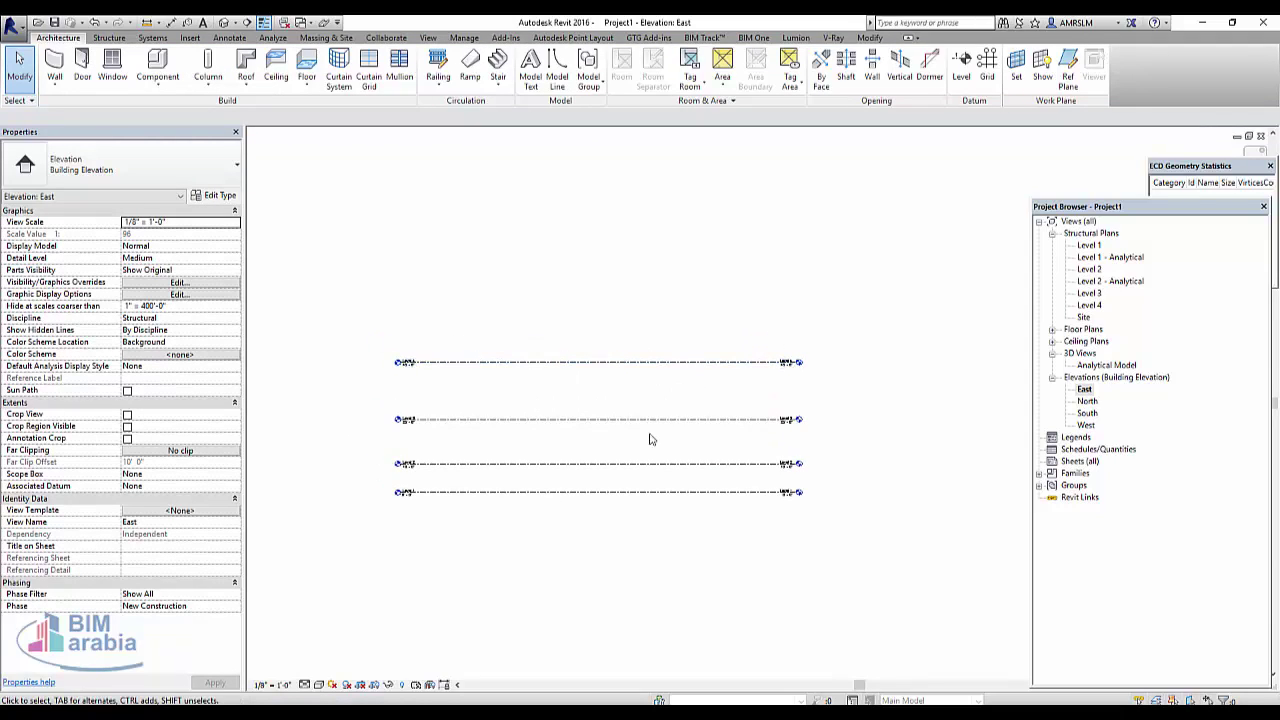
{"action": "double_click", "coordinate": [1089, 245]}
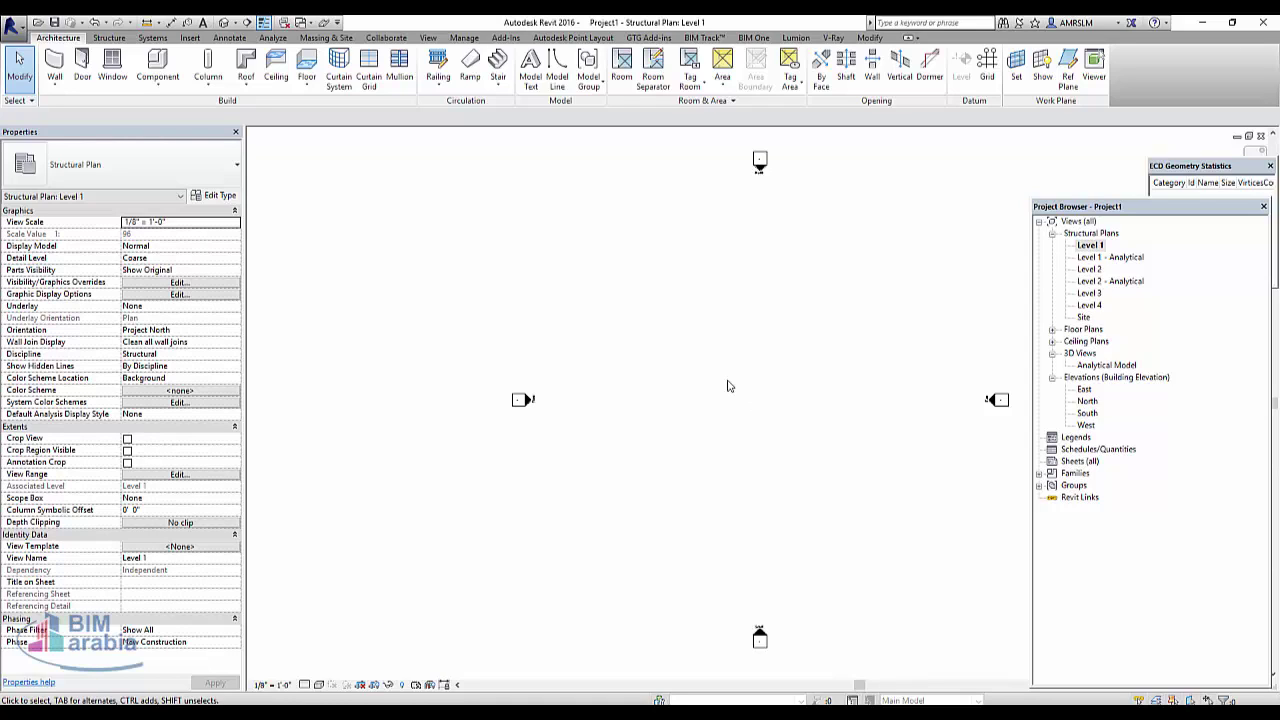
Draw the first vertical grid line down the Level 1 plan and select it
{"action": "left_click", "coordinate": [189, 37]}
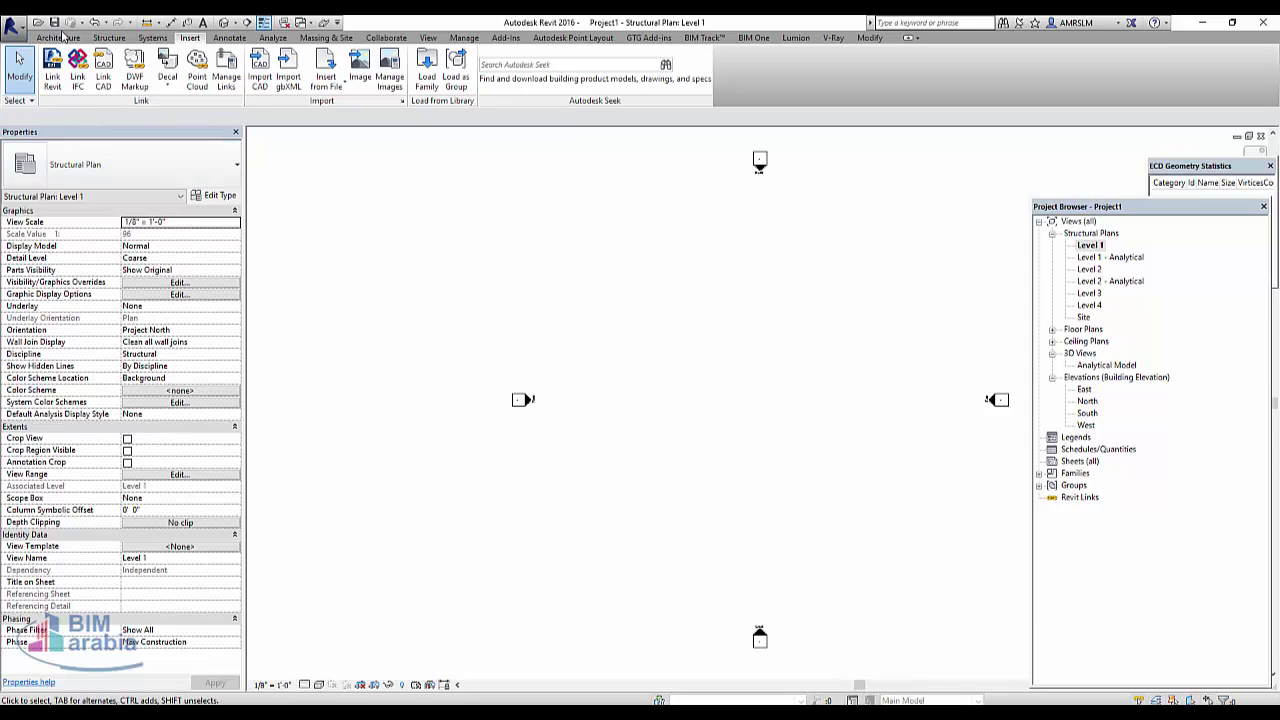
{"action": "left_click", "coordinate": [60, 37]}
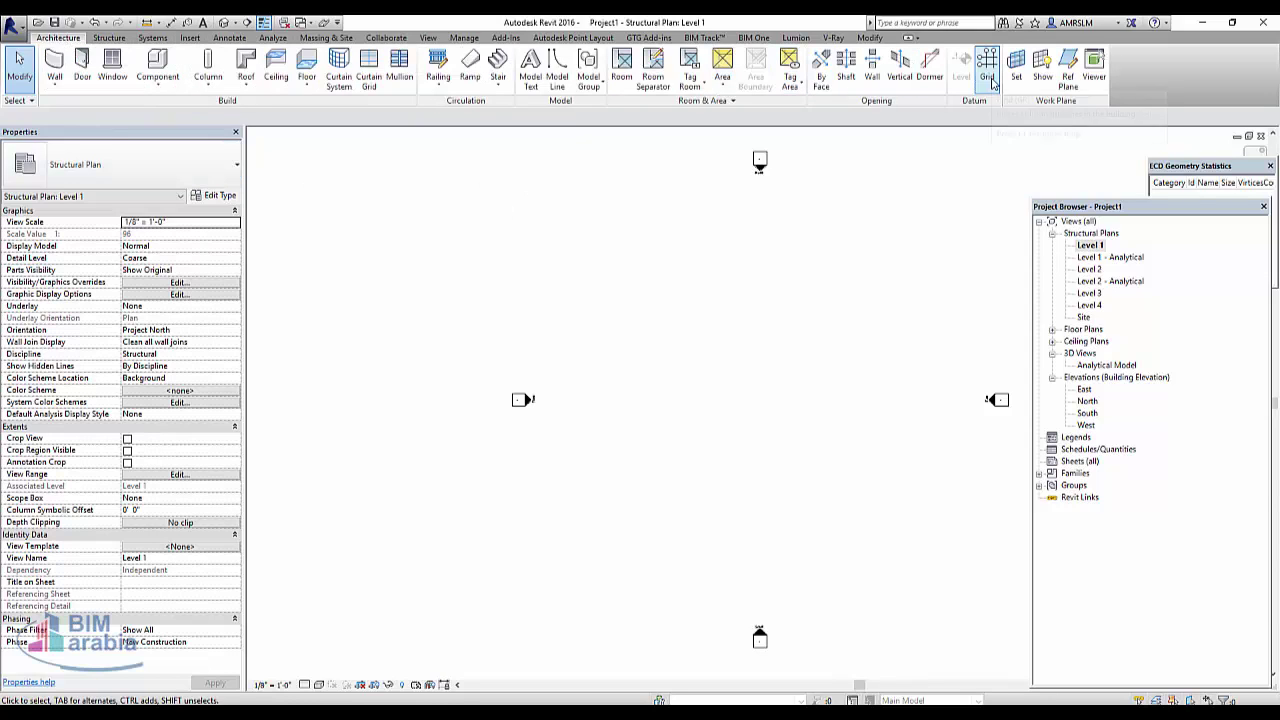
{"action": "left_click", "coordinate": [987, 68]}
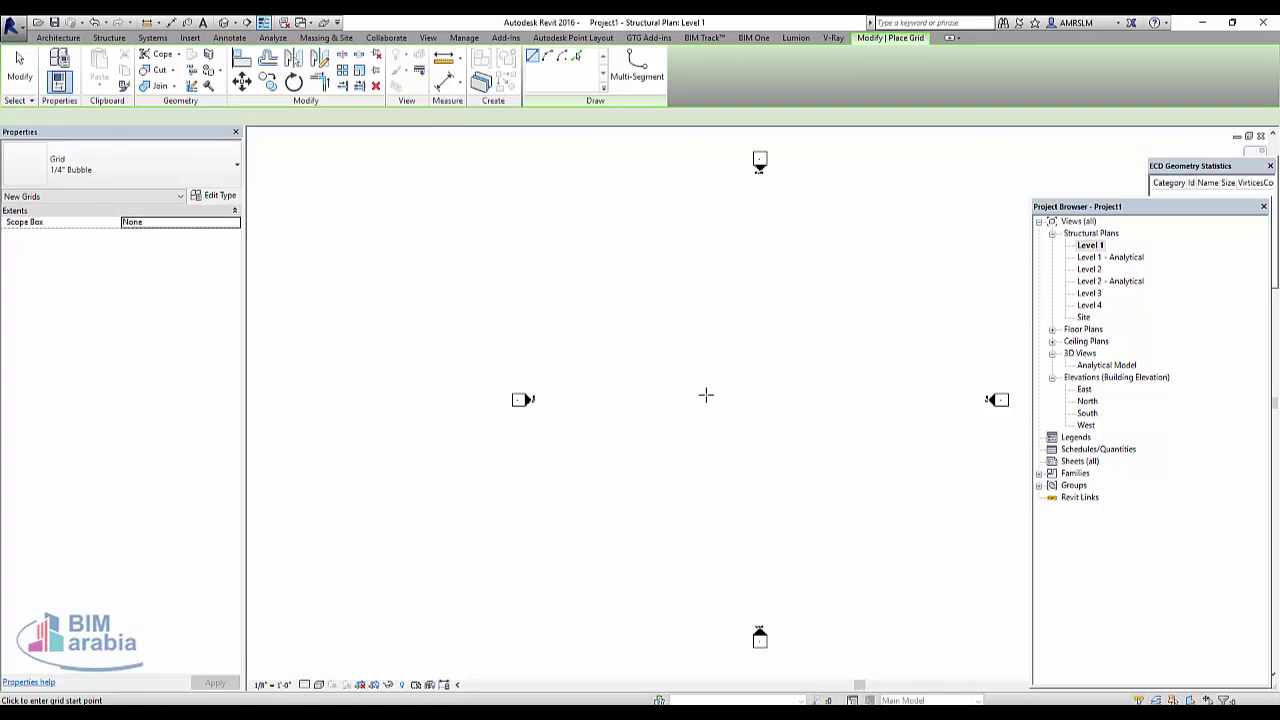
{"action": "left_click", "coordinate": [644, 254]}
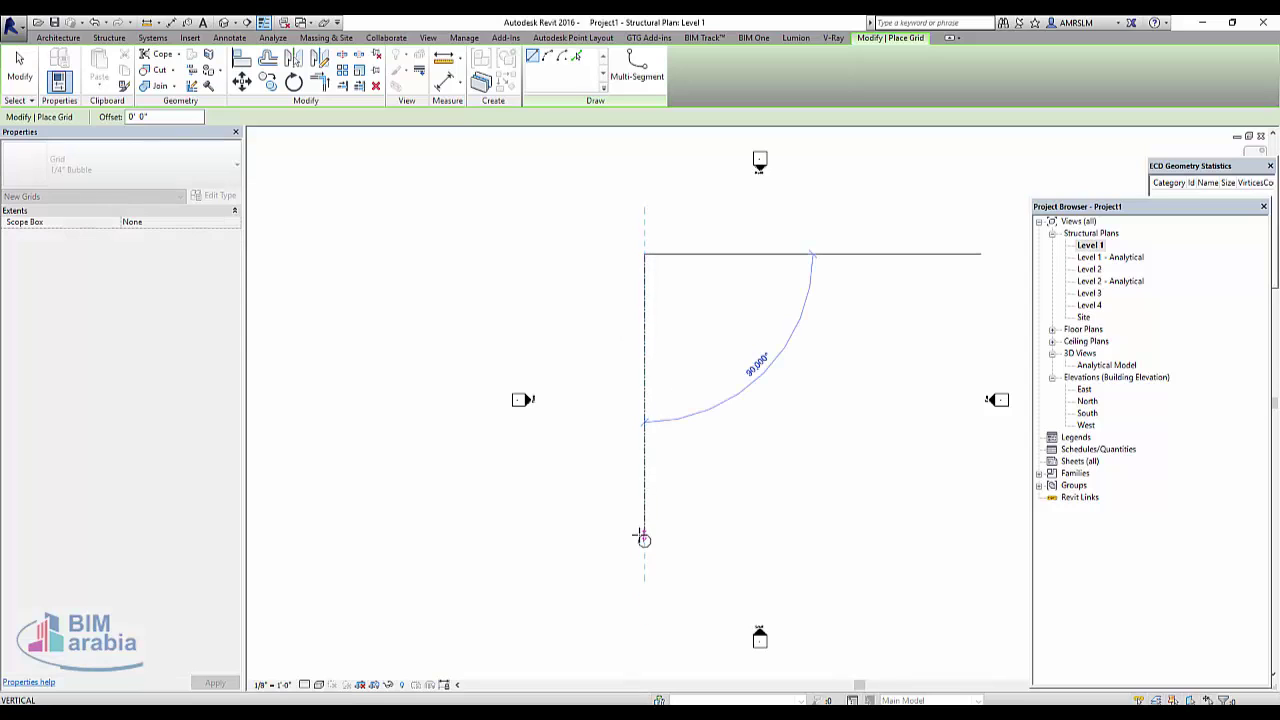
{"action": "key", "text": "Escape"}
{"action": "left_click", "coordinate": [620, 606]}
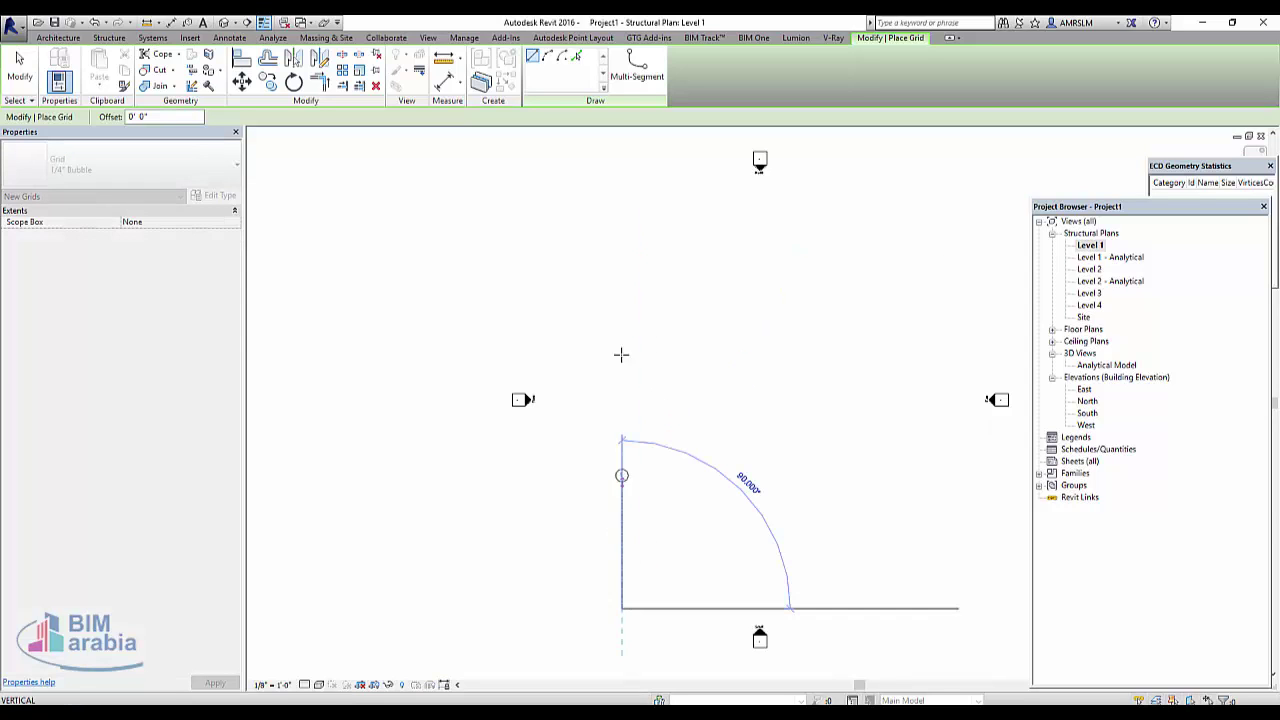
{"action": "left_click", "coordinate": [622, 222]}
{"action": "key", "text": "Escape"}
{"action": "key", "text": "Escape"}
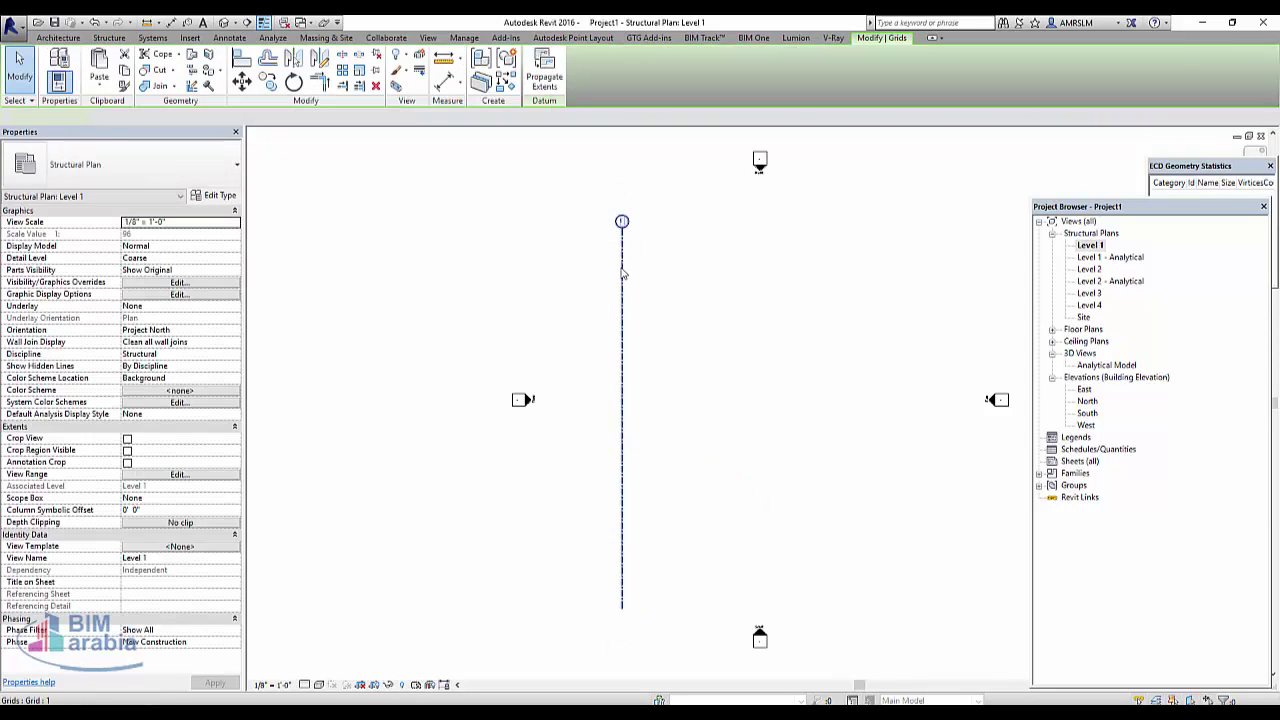
{"action": "left_click", "coordinate": [621, 225]}
Copy grid 1 with Multiple and Constrain on, placing grid 2 twelve feet to the right
{"action": "key", "text": "m"}
{"action": "key", "text": "v"}
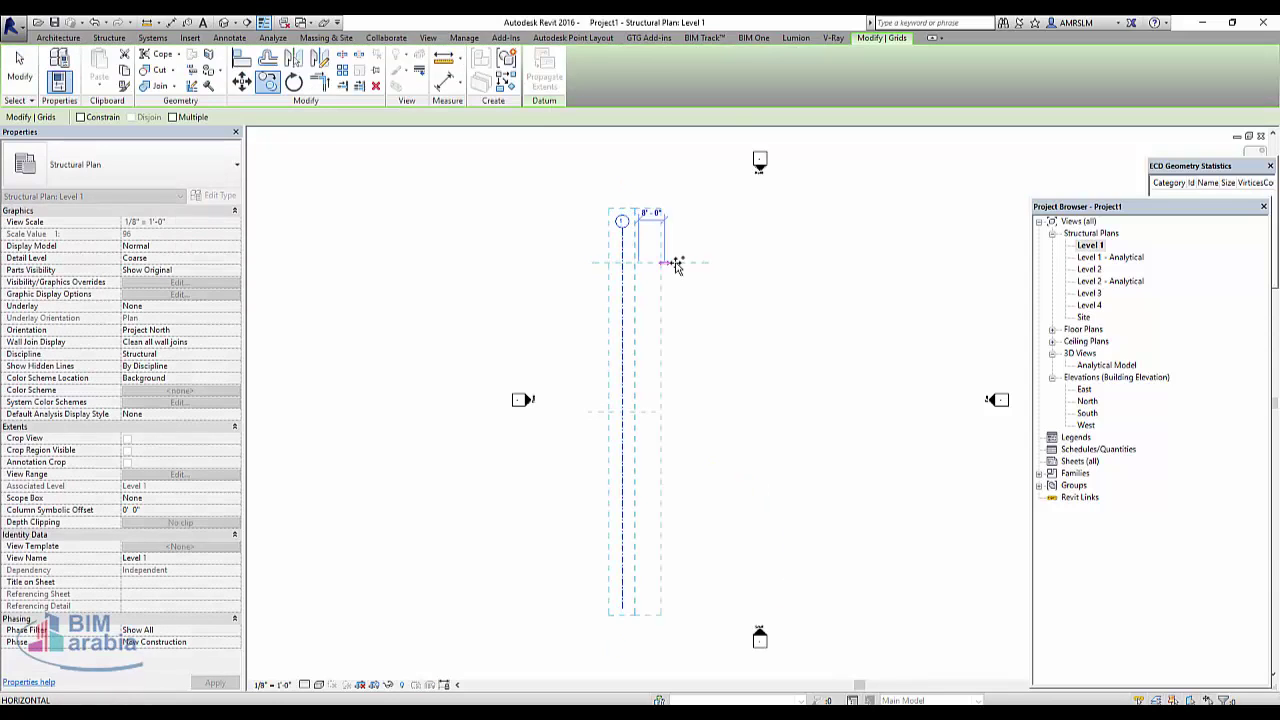
{"action": "left_click", "coordinate": [640, 262]}
{"action": "left_click", "coordinate": [172, 118]}
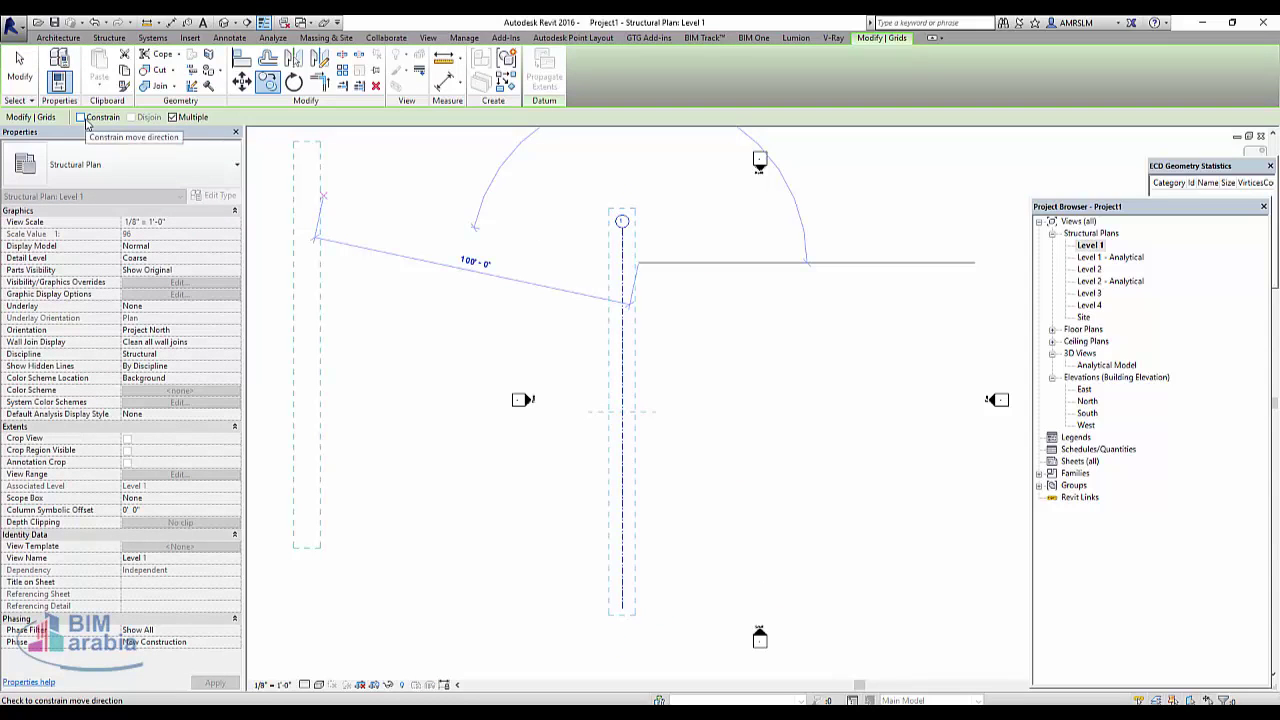
{"action": "left_click", "coordinate": [81, 117]}
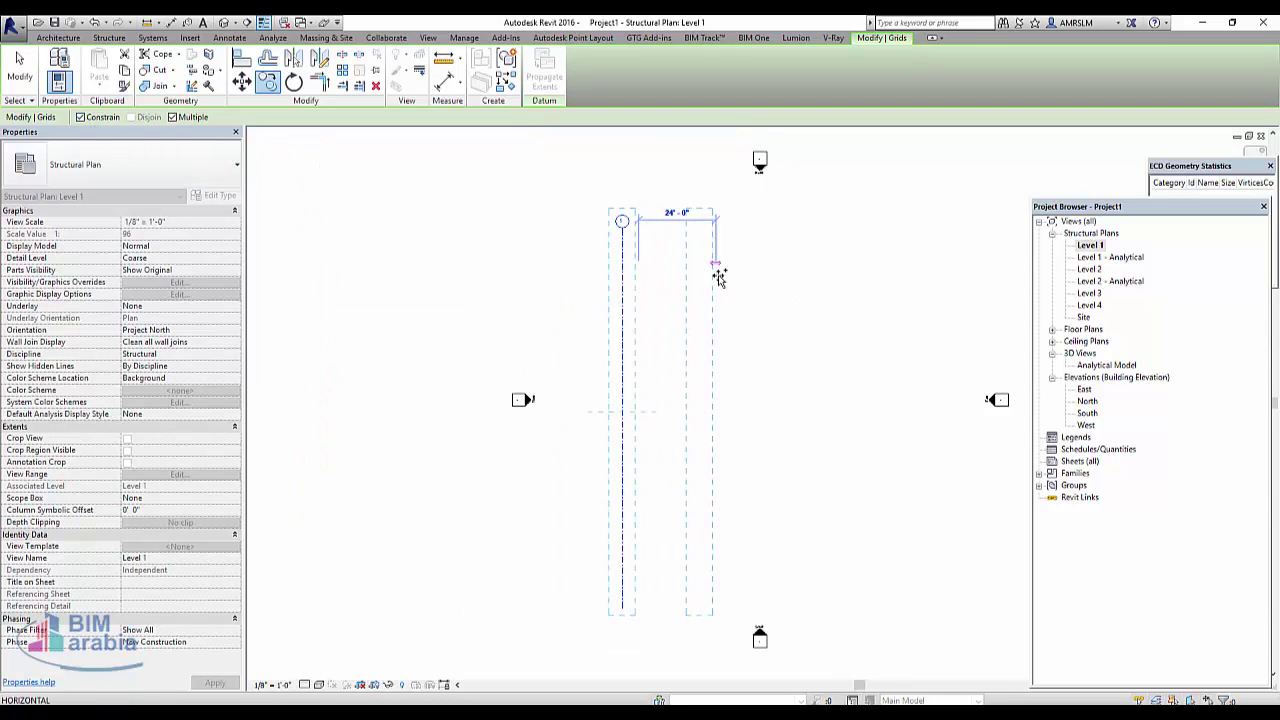
{"action": "left_click", "coordinate": [686, 264]}
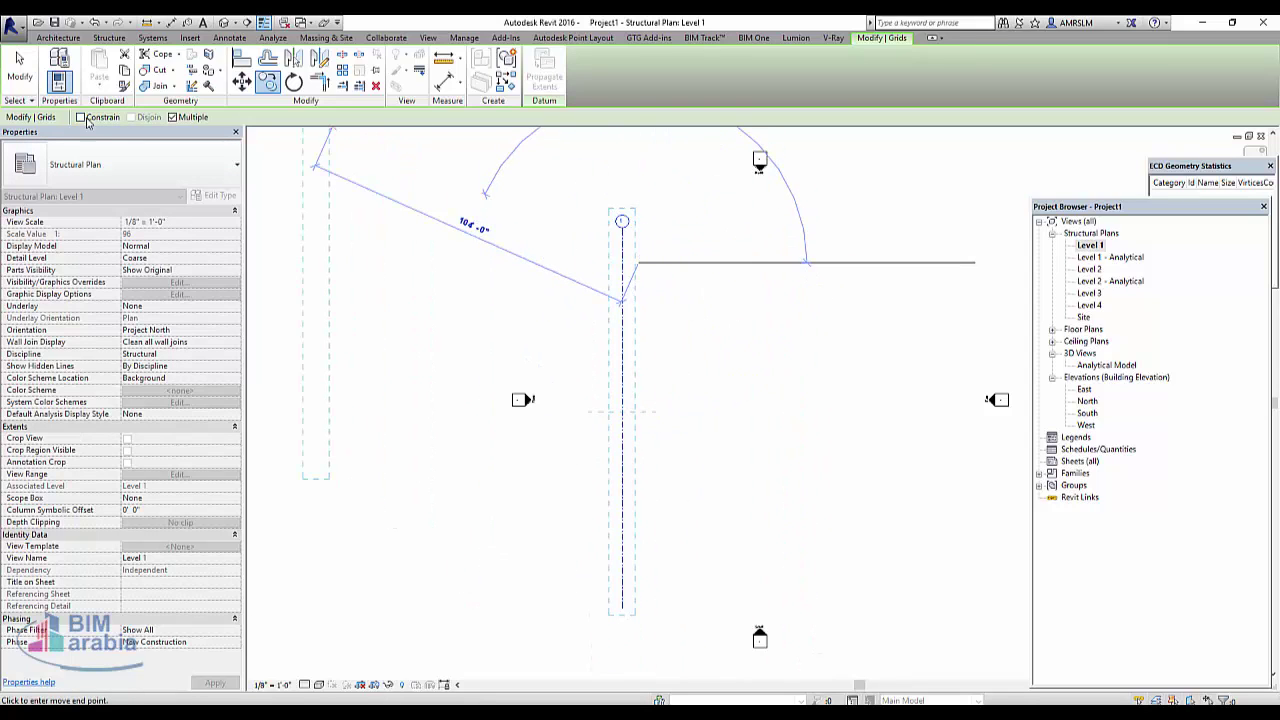
{"action": "type", "text": "1"}
{"action": "left_click", "coordinate": [679, 259]}
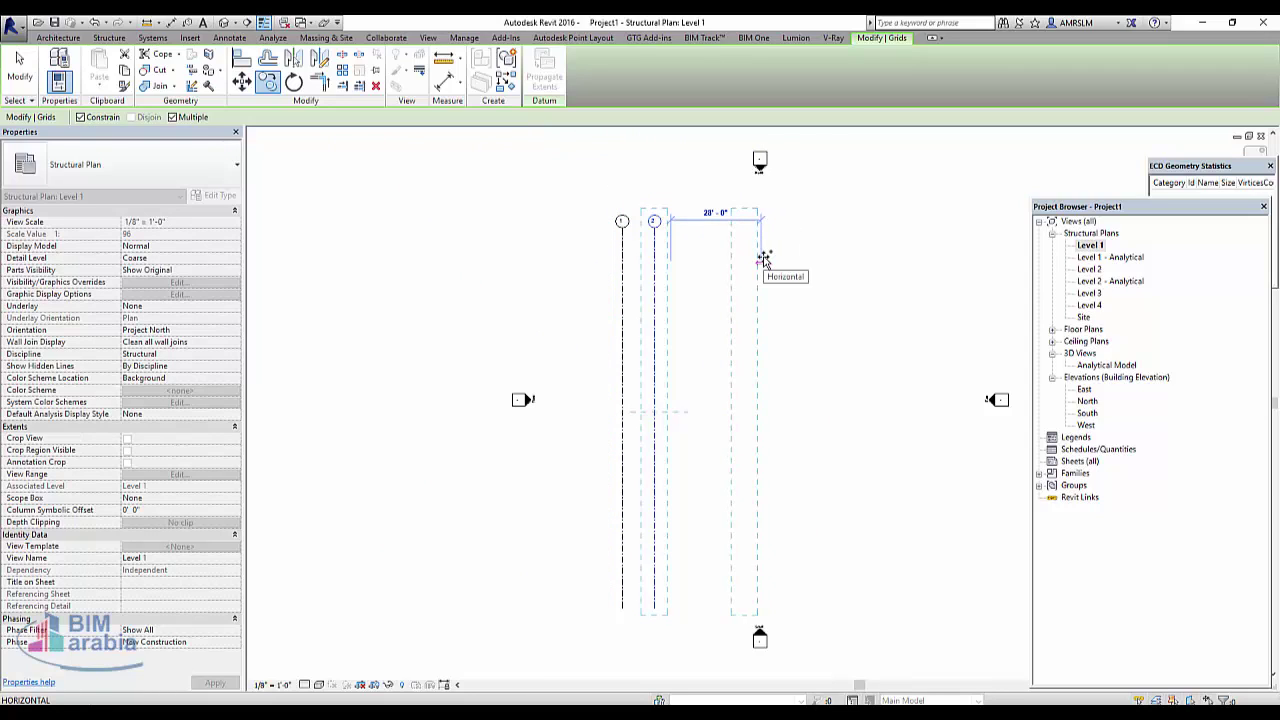
Add grids 3, 4 and 5 at typed spacings of 10', 10' and 12' 0"
{"action": "type", "text": "2"}
{"action": "key", "text": "BackSpace"}
{"action": "key", "text": "BackSpace"}
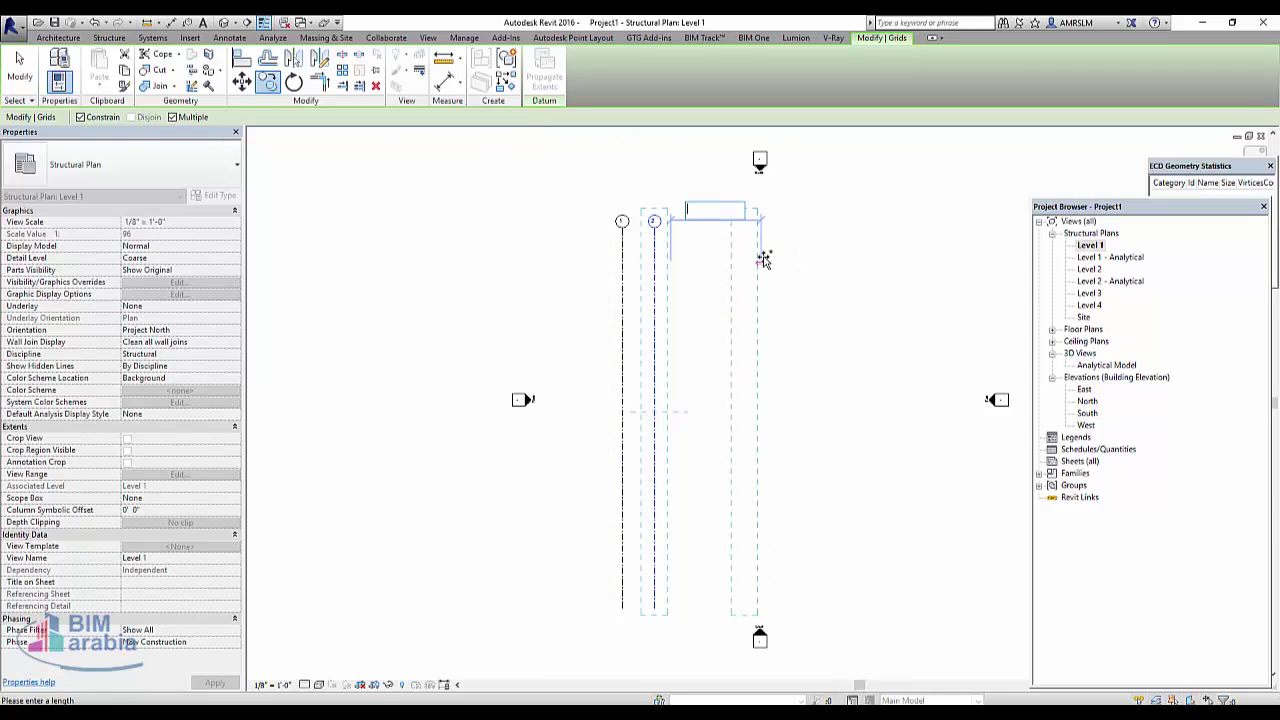
{"action": "key", "text": "Return"}
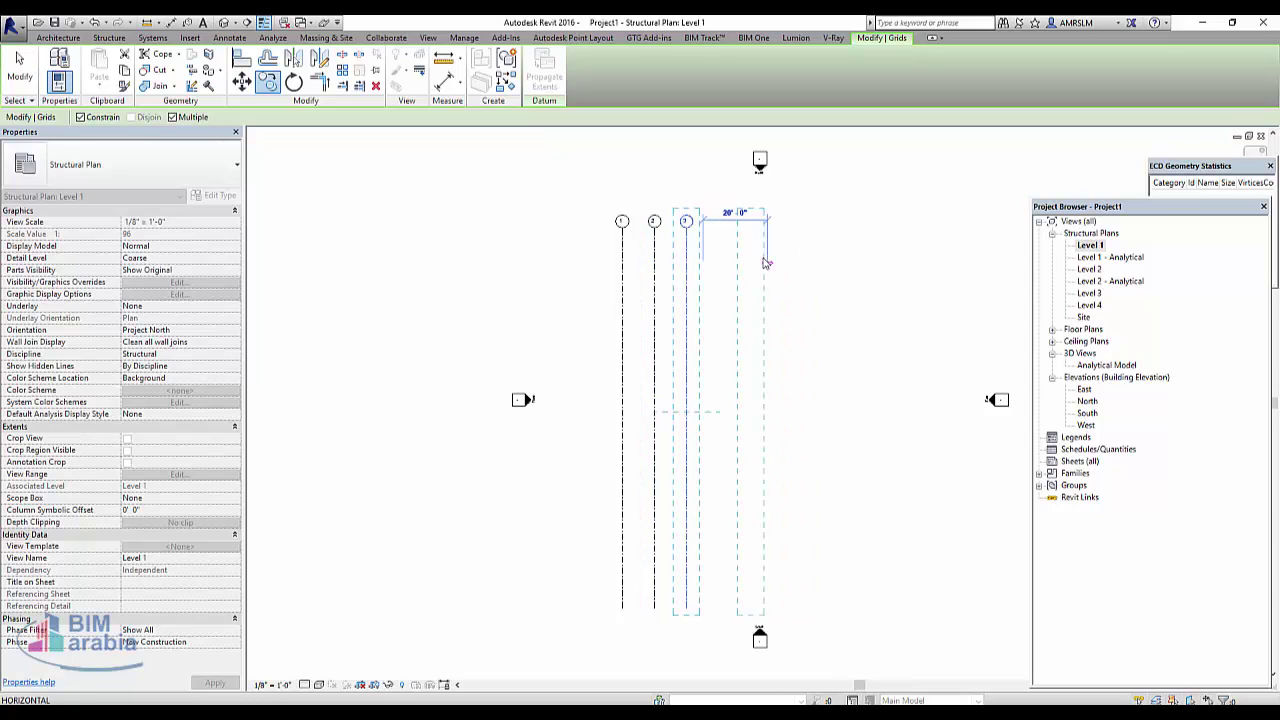
{"action": "type", "text": "10"}
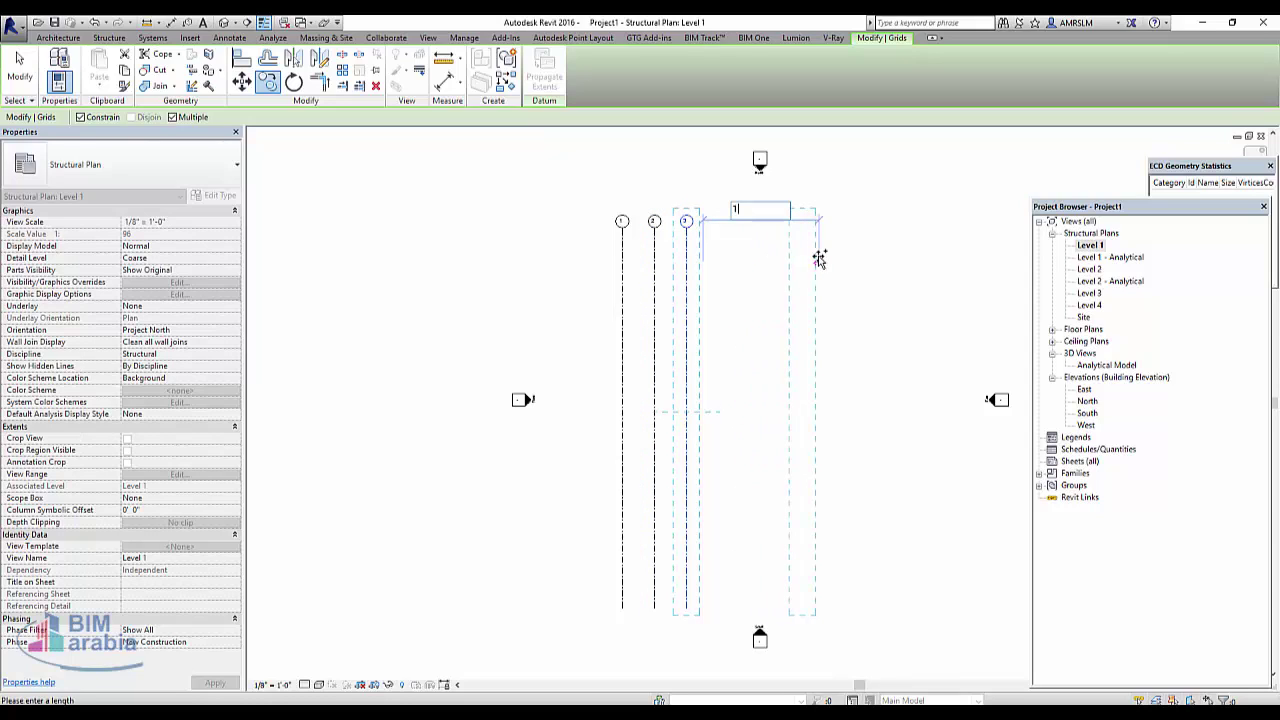
{"action": "key", "text": "Return"}
{"action": "type", "text": "12' "}
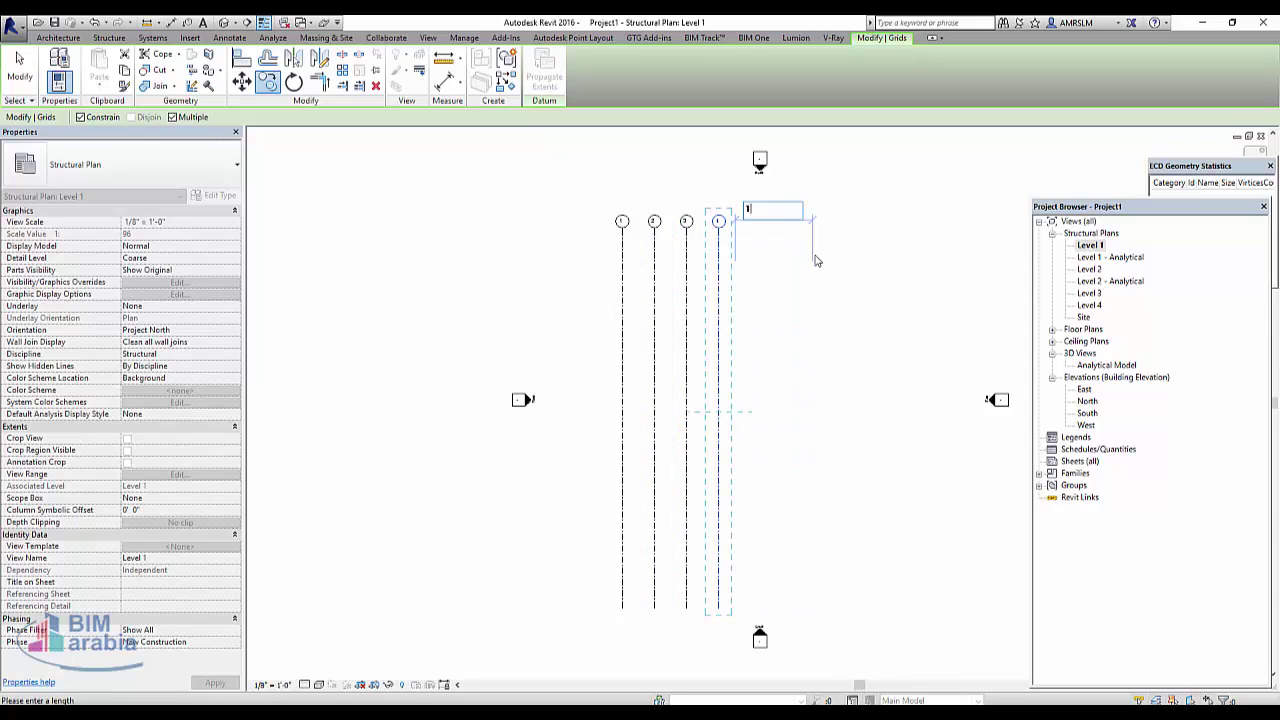
{"action": "type", "text": "0"}
{"action": "key", "text": "Return"}
{"action": "key", "text": "Escape"}
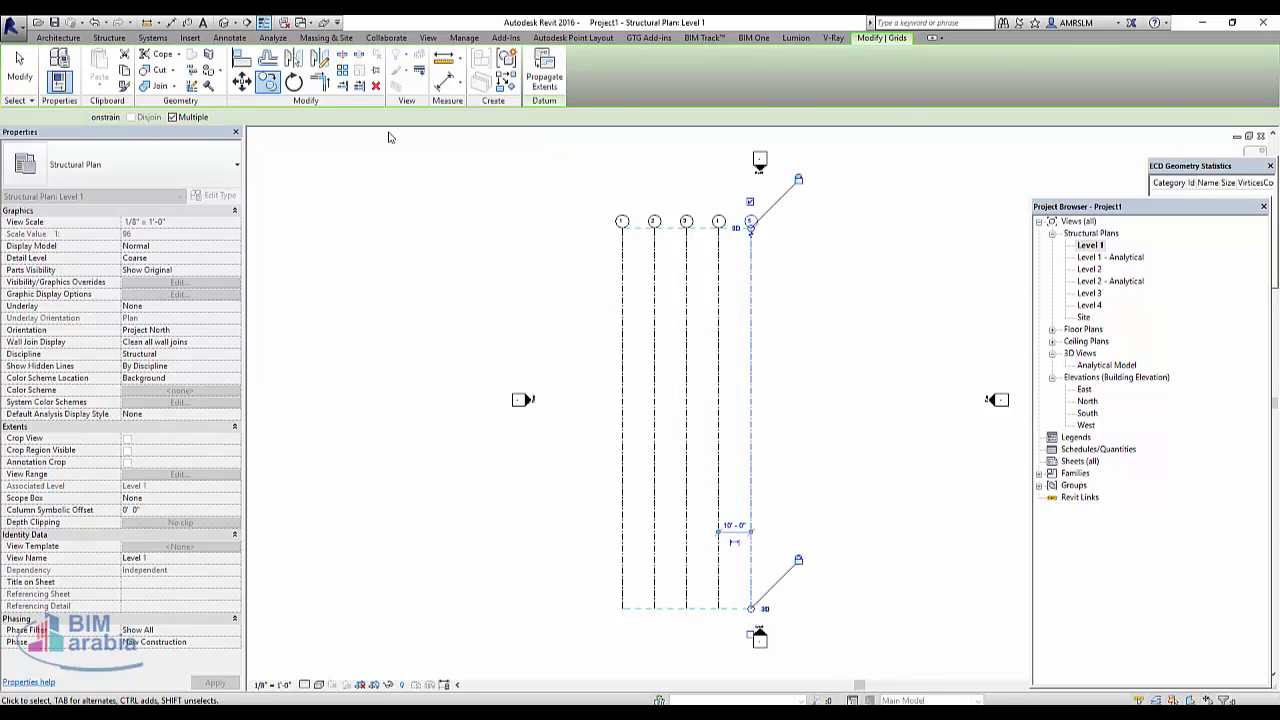
{"action": "key", "text": "Escape"}
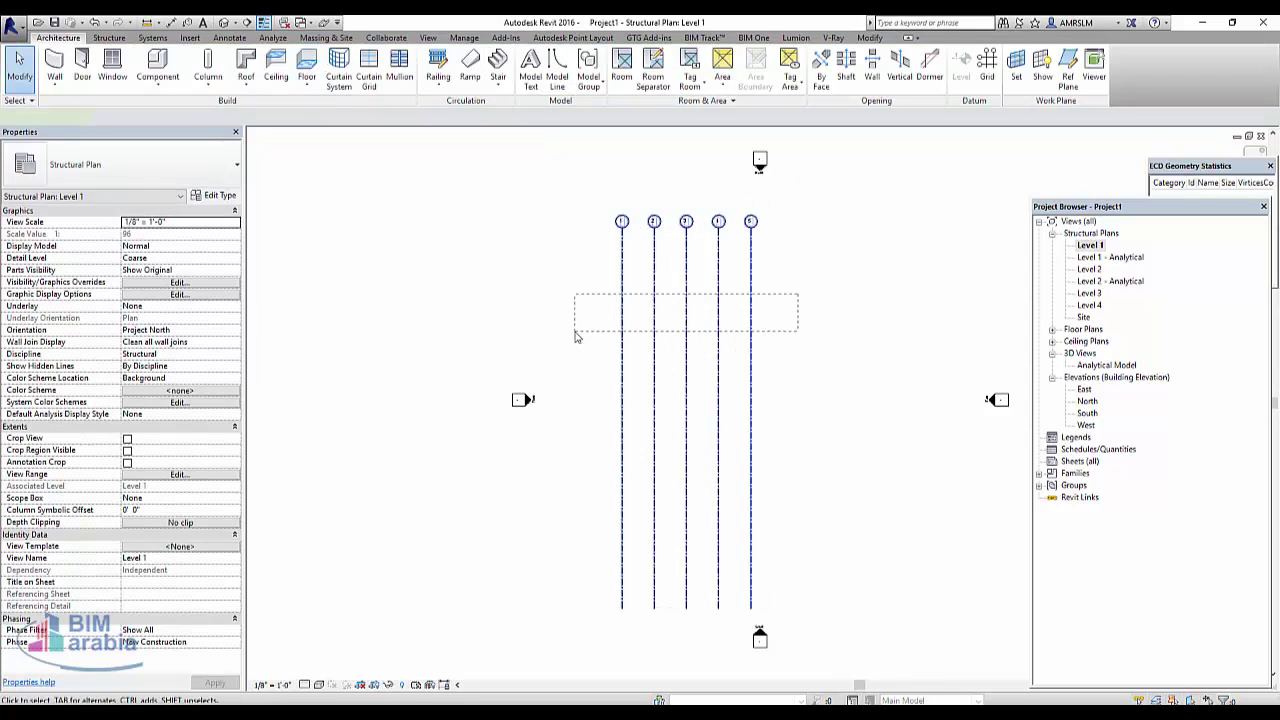
Rotate copies of all five grids by 90 degrees and shift the horizontal copies right
{"action": "left_click_drag", "start_coordinate": [768, 291], "coordinate": [578, 336]}
{"action": "key", "text": "r"}
{"action": "key", "text": "o"}
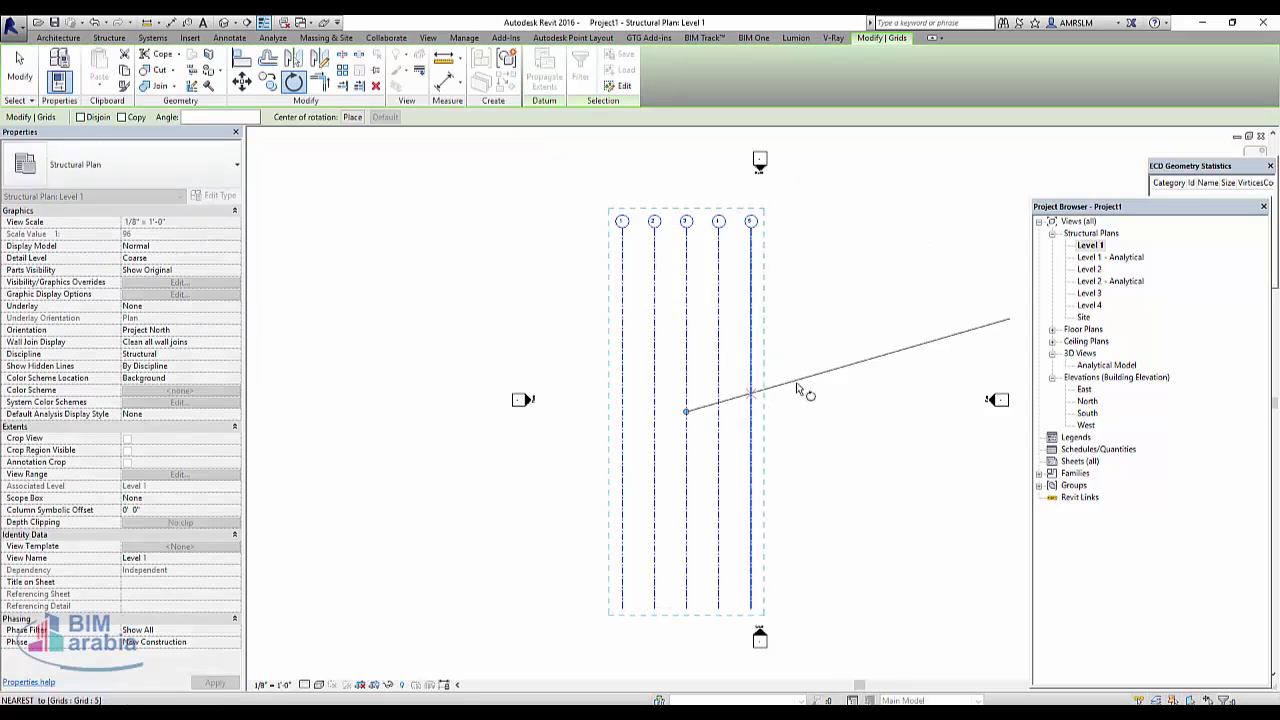
{"action": "left_click", "coordinate": [122, 117]}
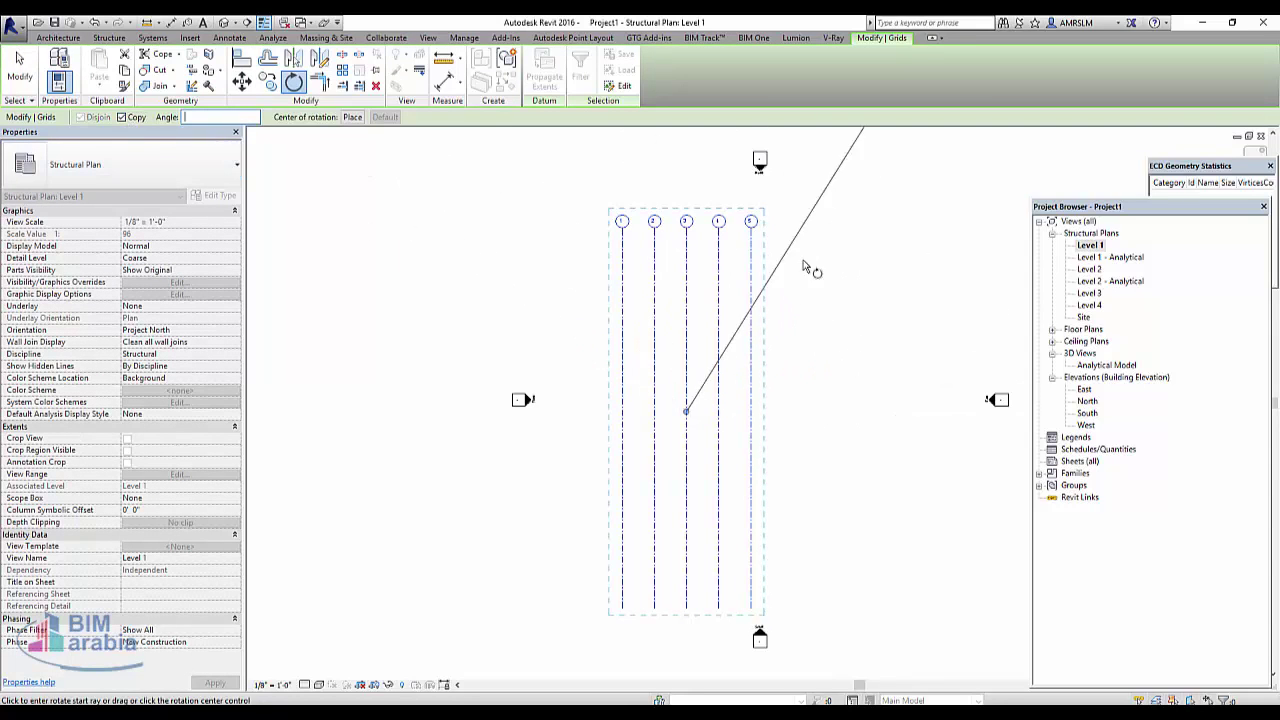
{"action": "left_click", "coordinate": [880, 352]}
{"action": "type", "text": "90"}
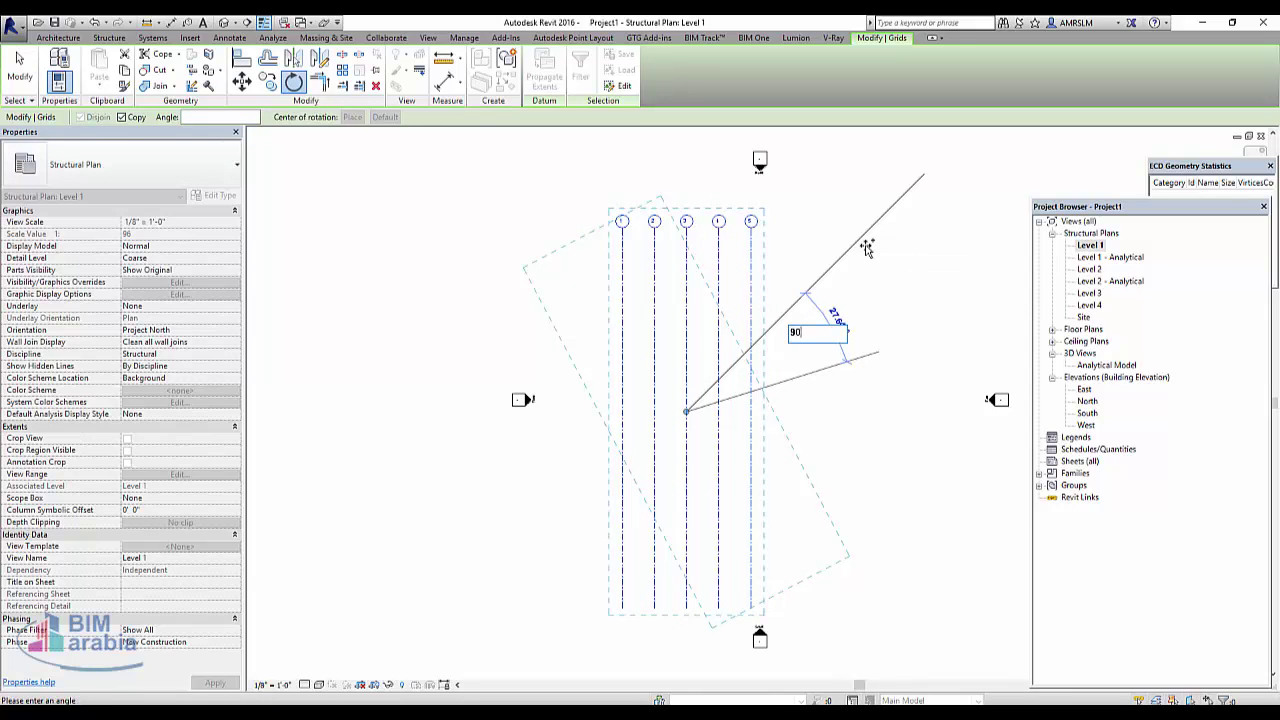
{"action": "key", "text": "Return"}
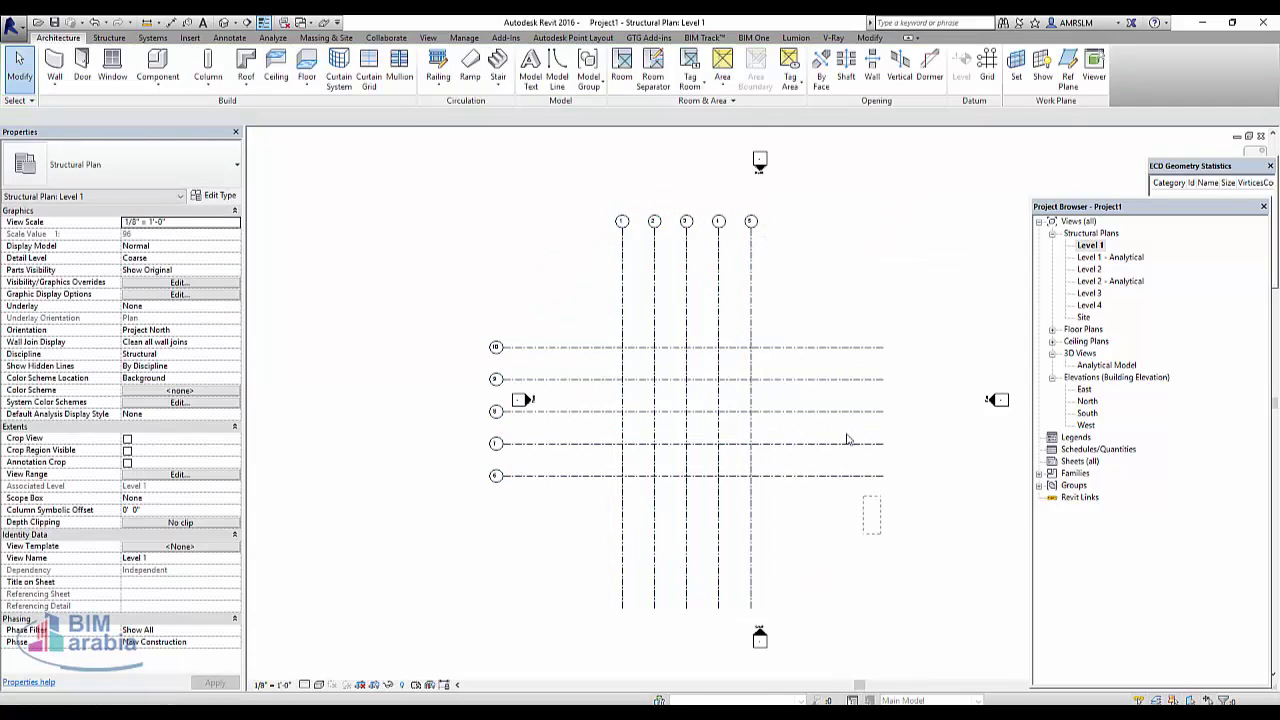
{"action": "left_click_drag", "start_coordinate": [803, 412], "coordinate": [870, 407]}
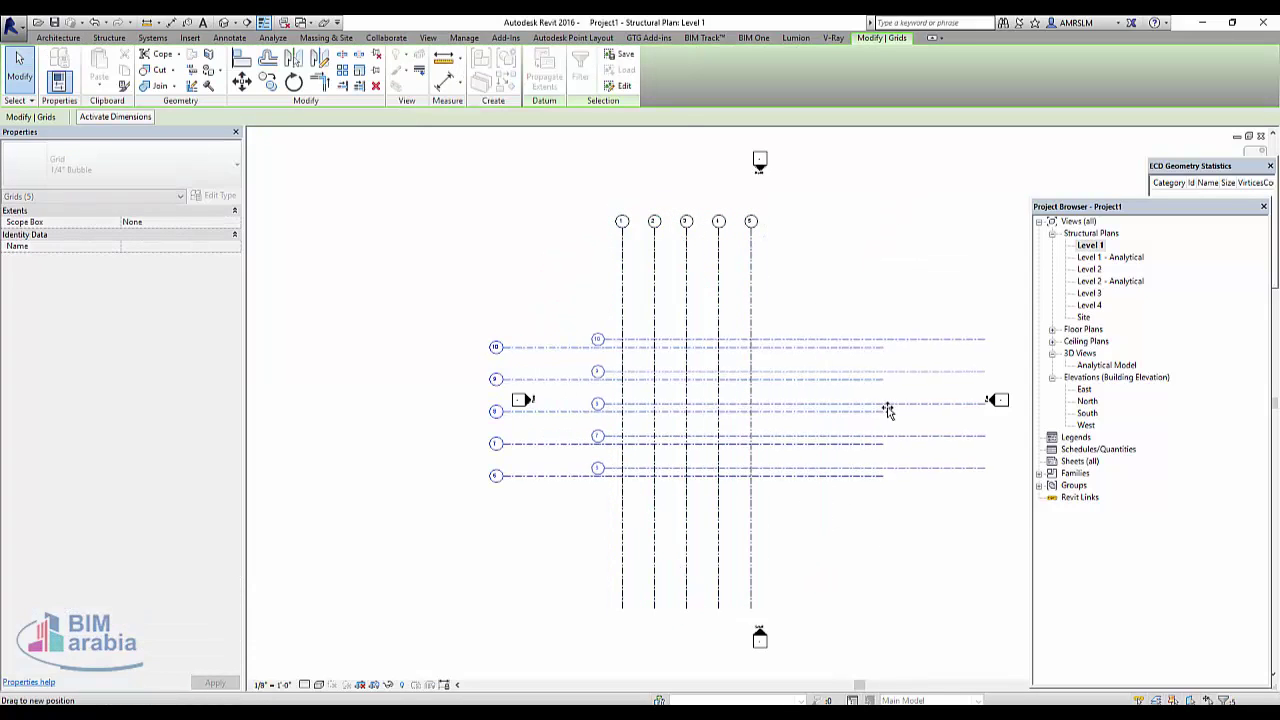
{"action": "left_click_drag", "start_coordinate": [883, 480], "coordinate": [843, 280]}
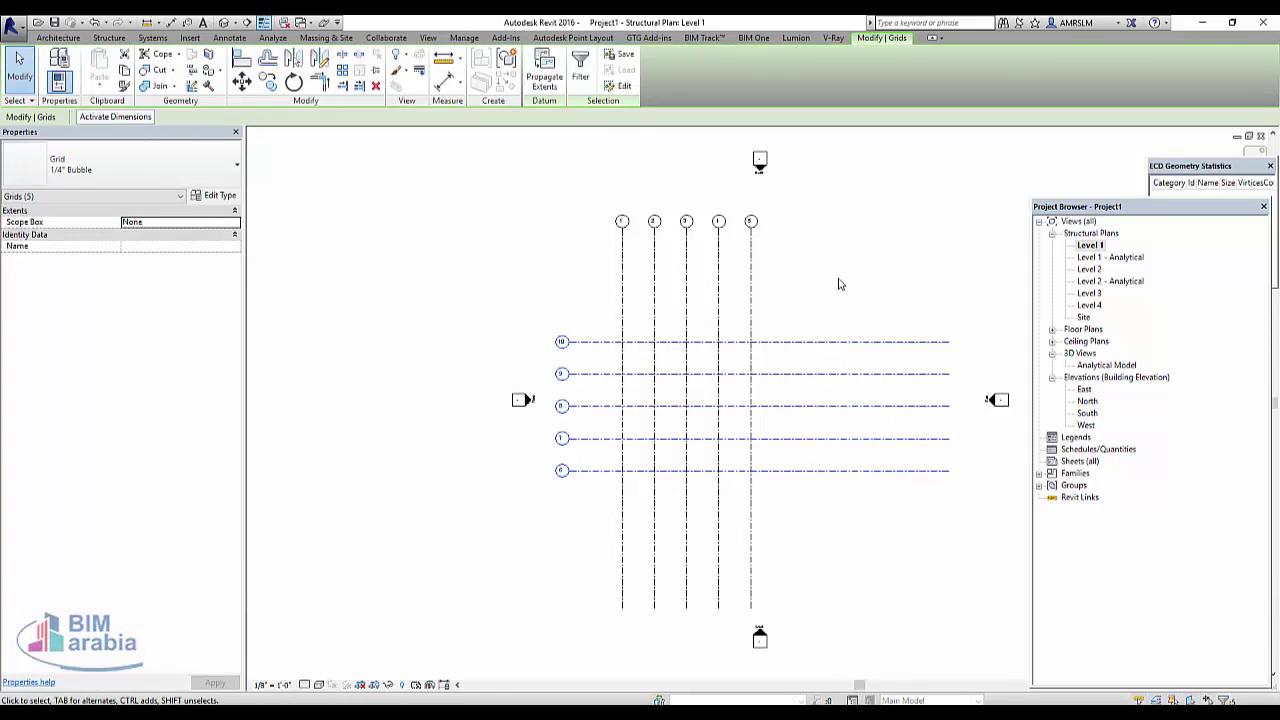
Delete the rotated copies and draw one horizontal grid near the top, labelled A
{"action": "key", "text": "Delete"}
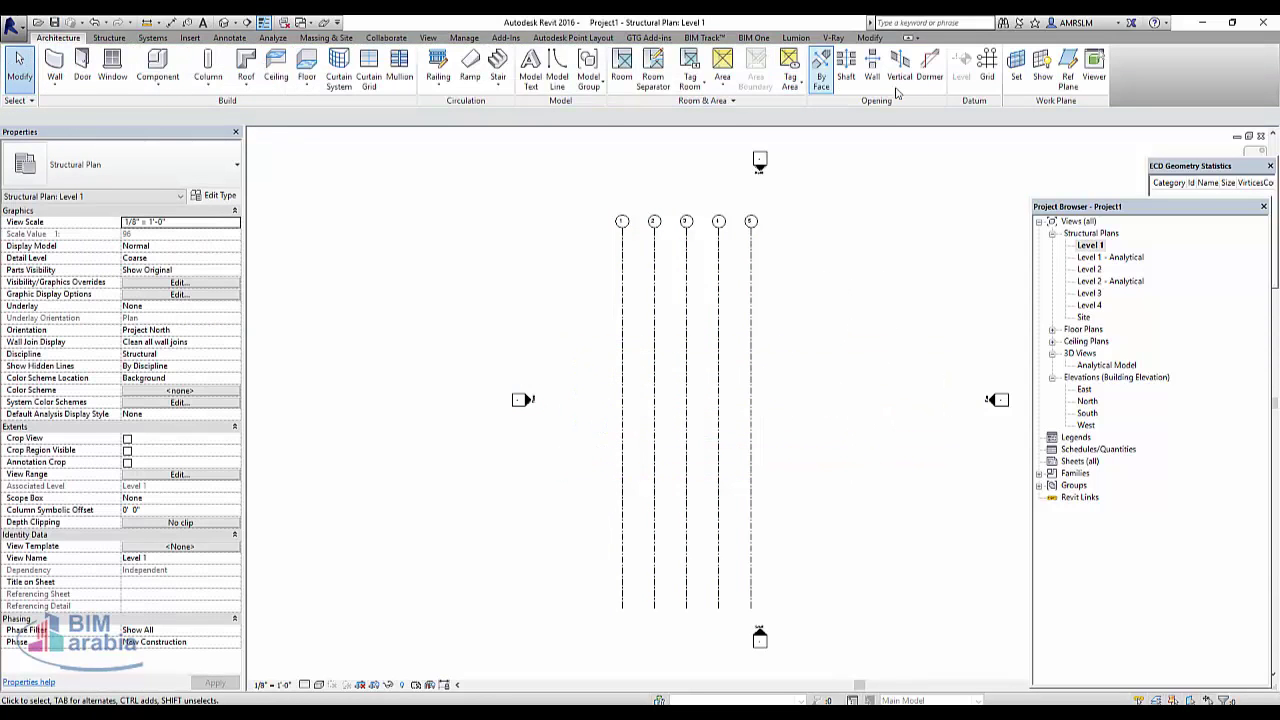
{"action": "left_click", "coordinate": [987, 70]}
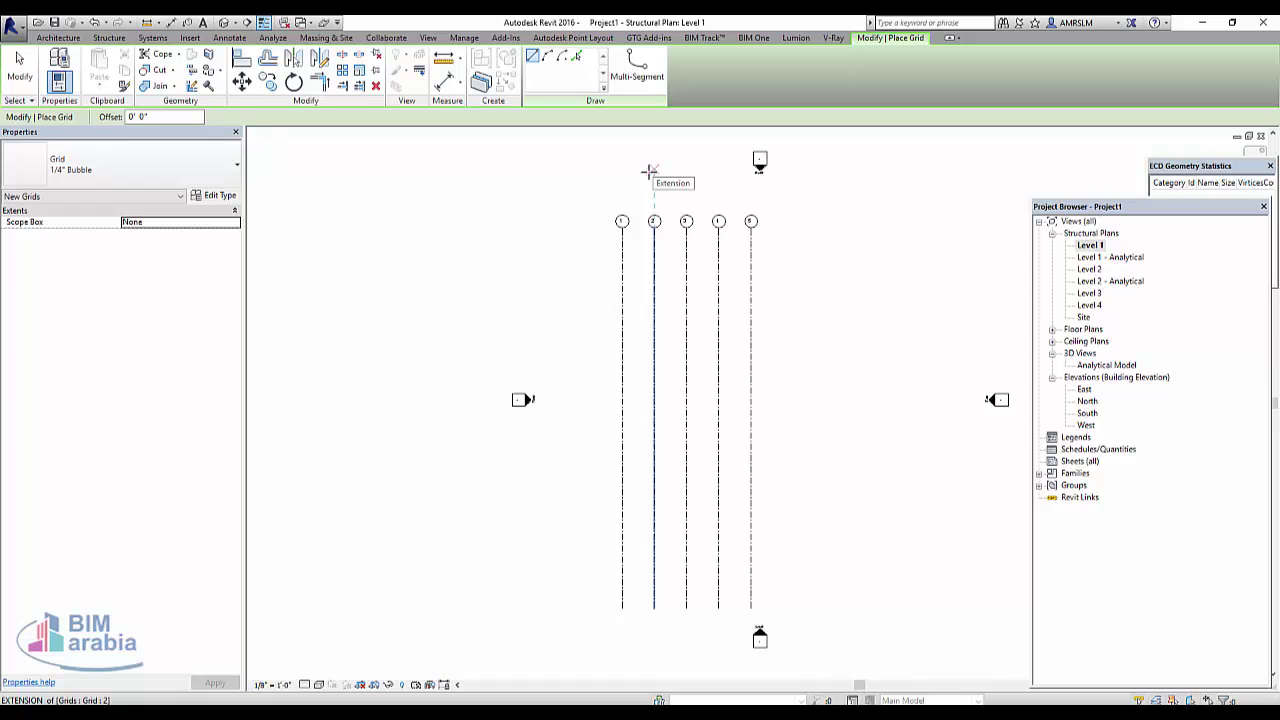
{"action": "left_click", "coordinate": [558, 265]}
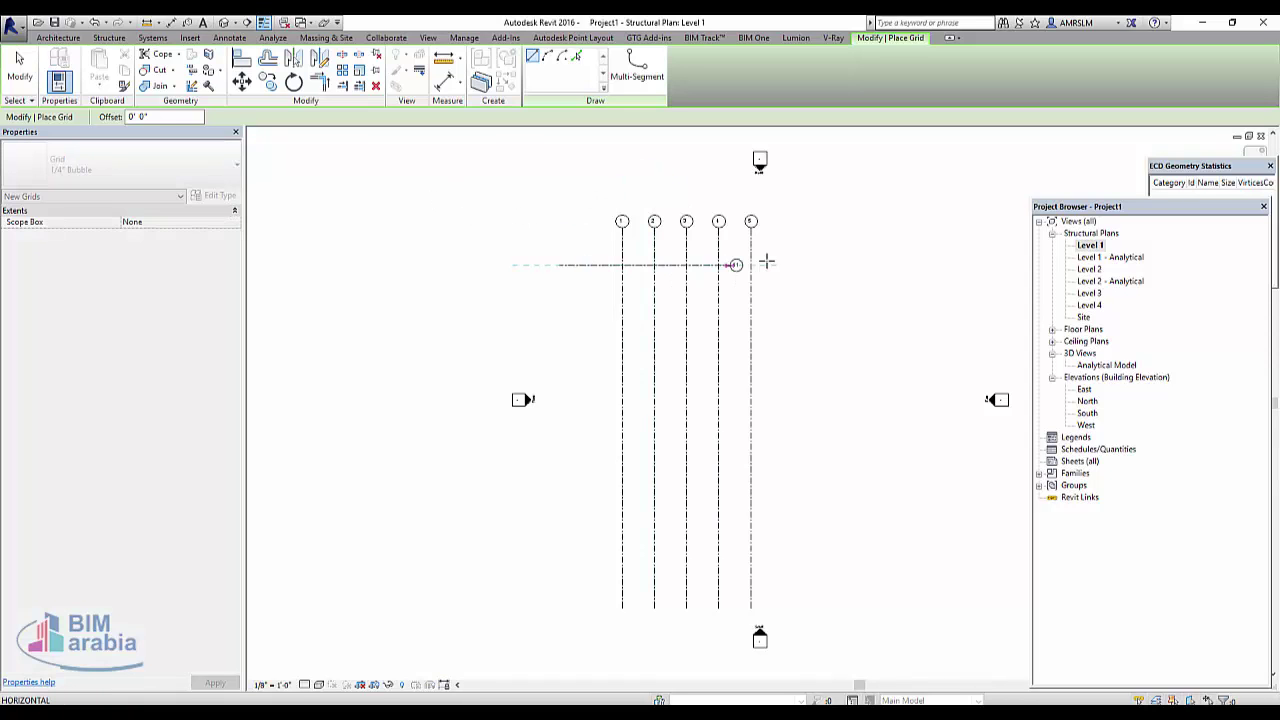
{"action": "left_click", "coordinate": [866, 265]}
{"action": "key", "text": "Escape"}
{"action": "key", "text": "Escape"}
{"action": "scroll", "coordinate": [857, 268], "scroll_direction": "up", "scroll_amount": 3}
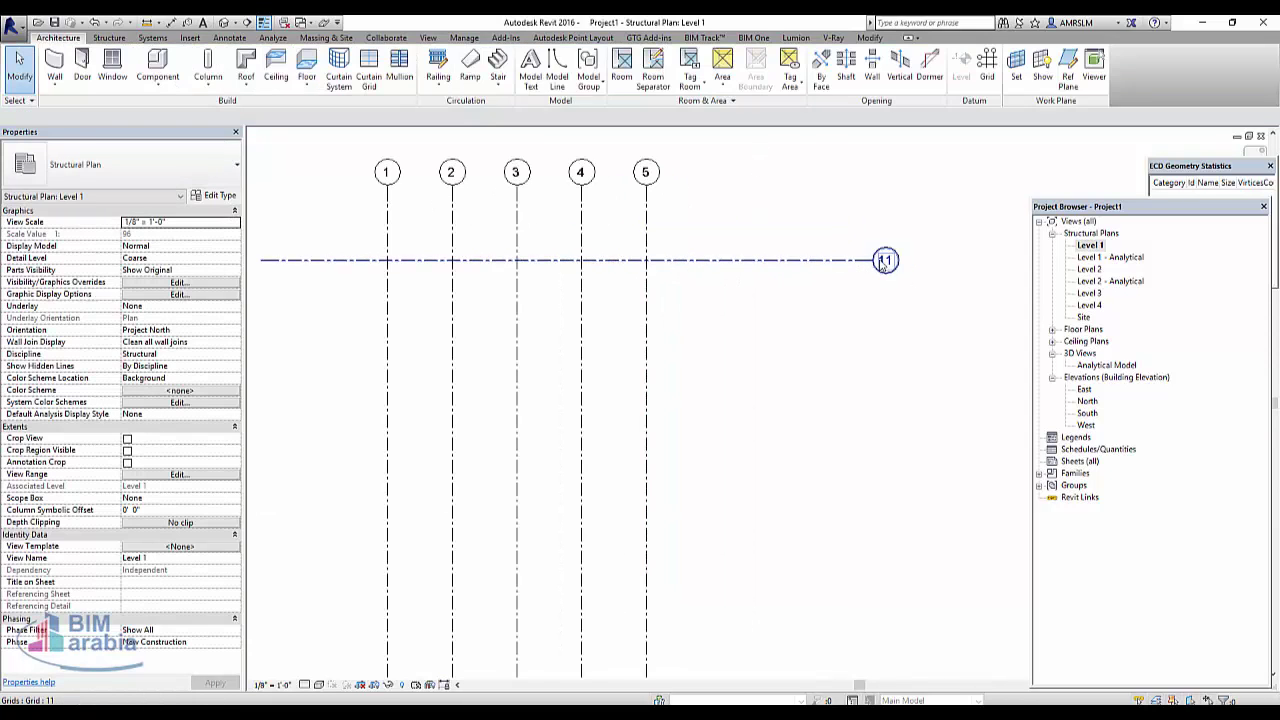
{"action": "double_click", "coordinate": [884, 260]}
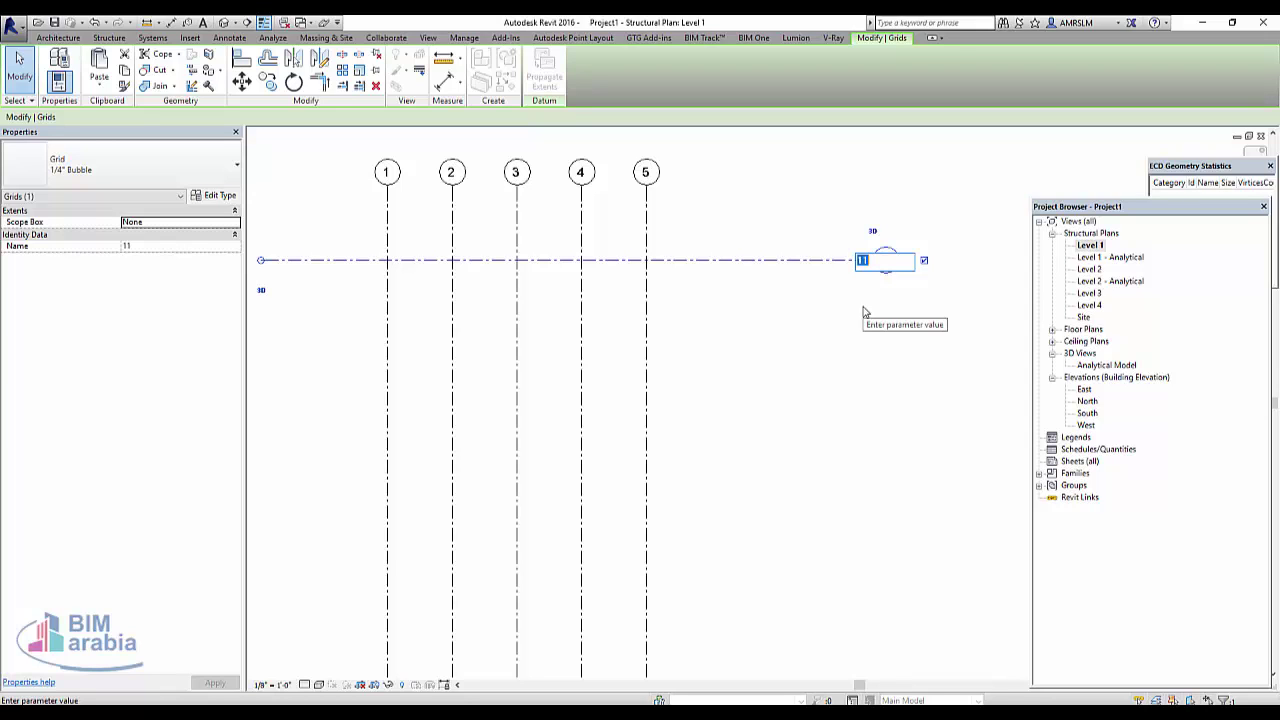
{"action": "type", "text": "A"}
{"action": "key", "text": "Return"}
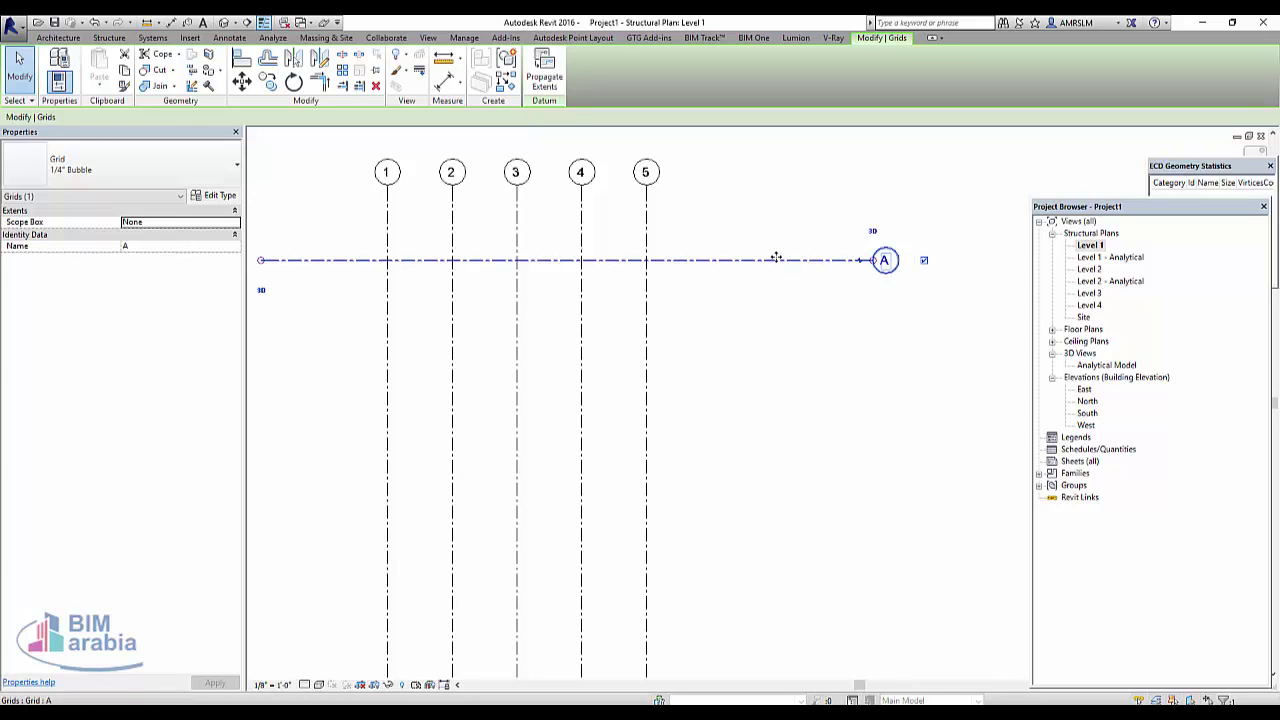
Copy grid A downward repeatedly to create grids B through F
{"action": "key", "text": "c"}
{"action": "key", "text": "o"}
{"action": "left_click", "coordinate": [770, 310]}
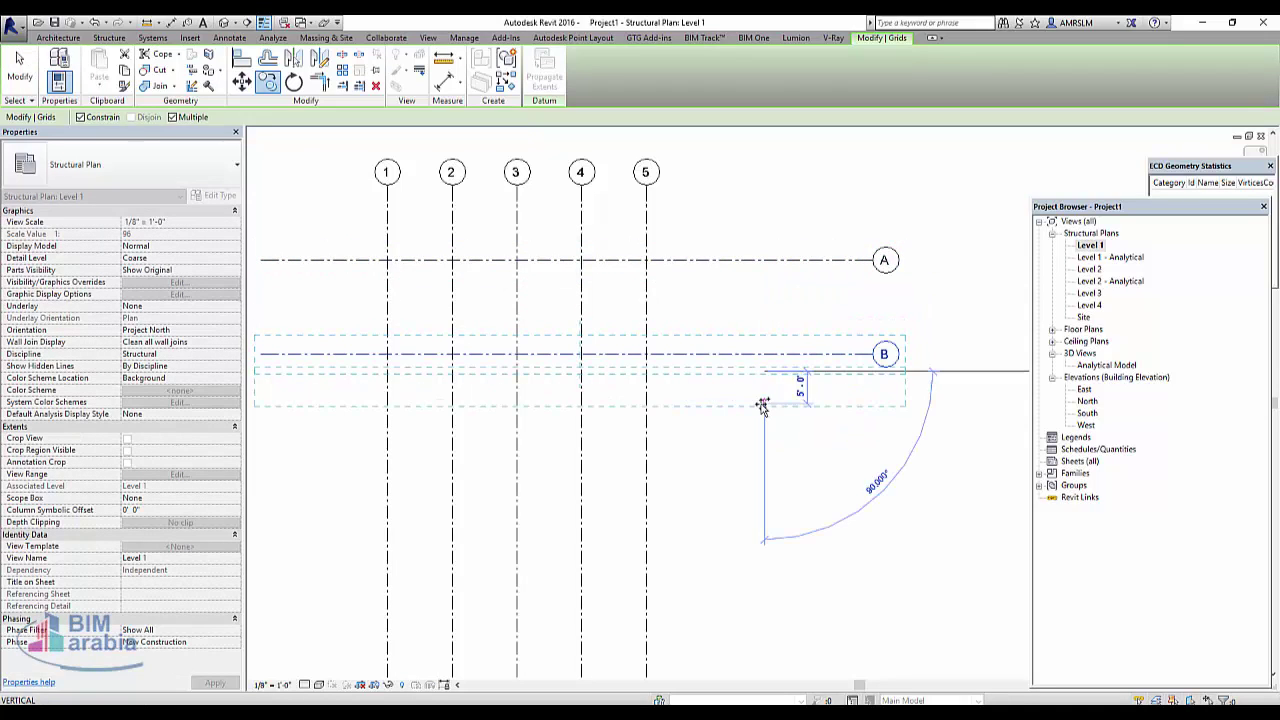
{"action": "left_click", "coordinate": [762, 493]}
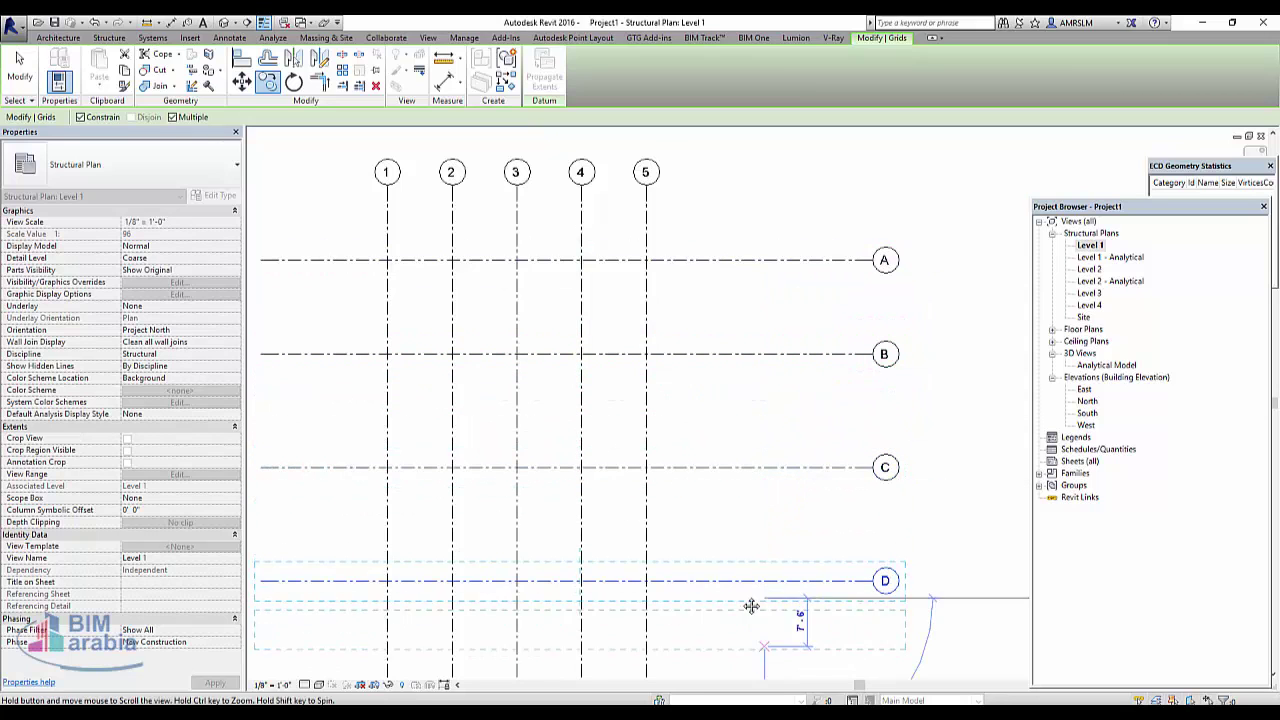
{"action": "left_click", "coordinate": [751, 606]}
{"action": "middle_click_drag", "start_coordinate": [780, 680], "coordinate": [760, 477]}
{"action": "left_click", "coordinate": [750, 452]}
{"action": "scroll", "coordinate": [748, 457], "scroll_direction": "down", "scroll_amount": 1}
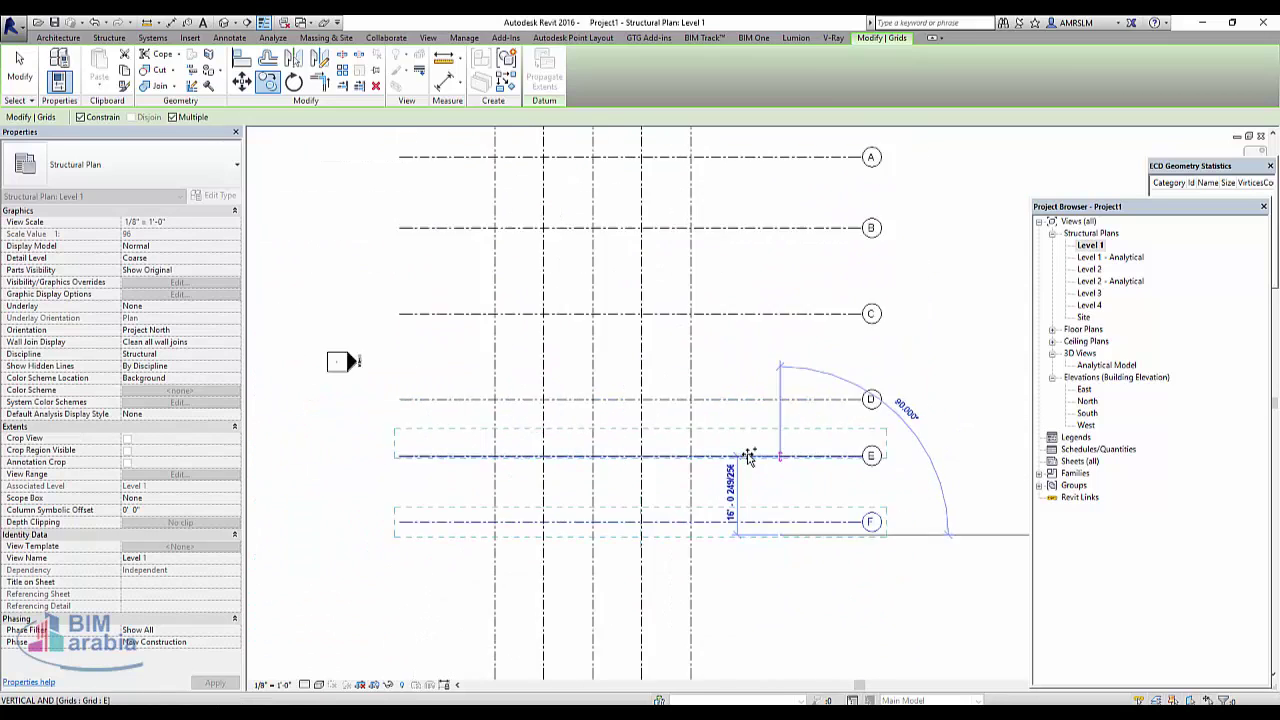
{"action": "left_click", "coordinate": [748, 457]}
{"action": "key", "text": "Escape"}
{"action": "key", "text": "Escape"}
{"action": "scroll", "coordinate": [760, 460], "scroll_direction": "down", "scroll_amount": 1}
{"action": "middle_click_drag", "start_coordinate": [840, 380], "coordinate": [757, 491]}
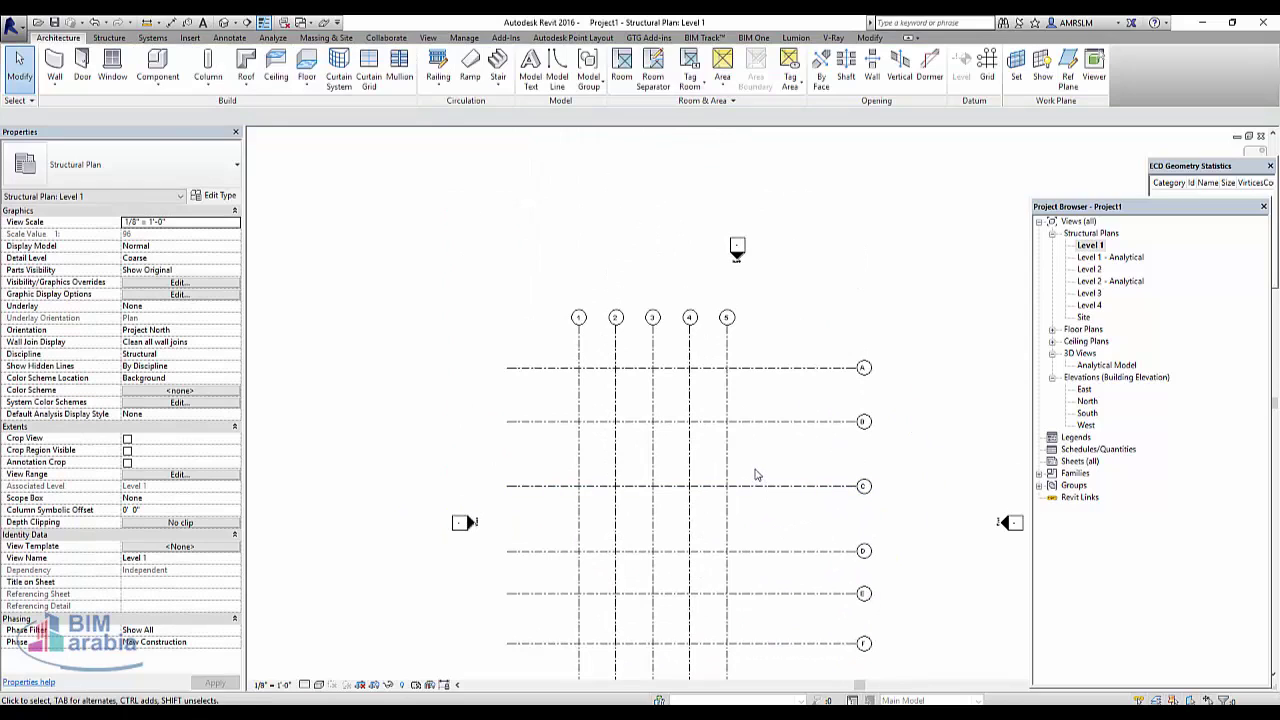
Switch the project length units to Millimeters using UN (Project Units)
{"action": "key", "text": "u"}
{"action": "key", "text": "n"}
{"action": "left_click", "coordinate": [655, 270]}
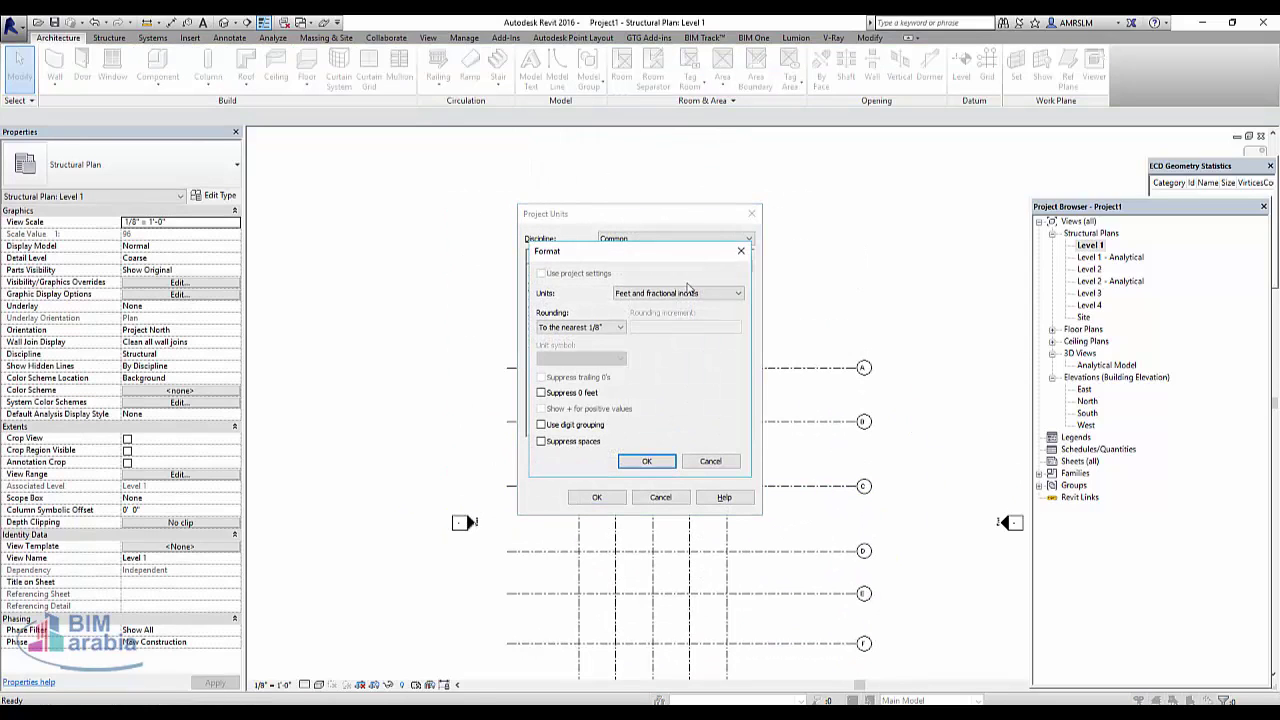
{"action": "left_click", "coordinate": [665, 293]}
{"action": "left_click", "coordinate": [662, 368]}
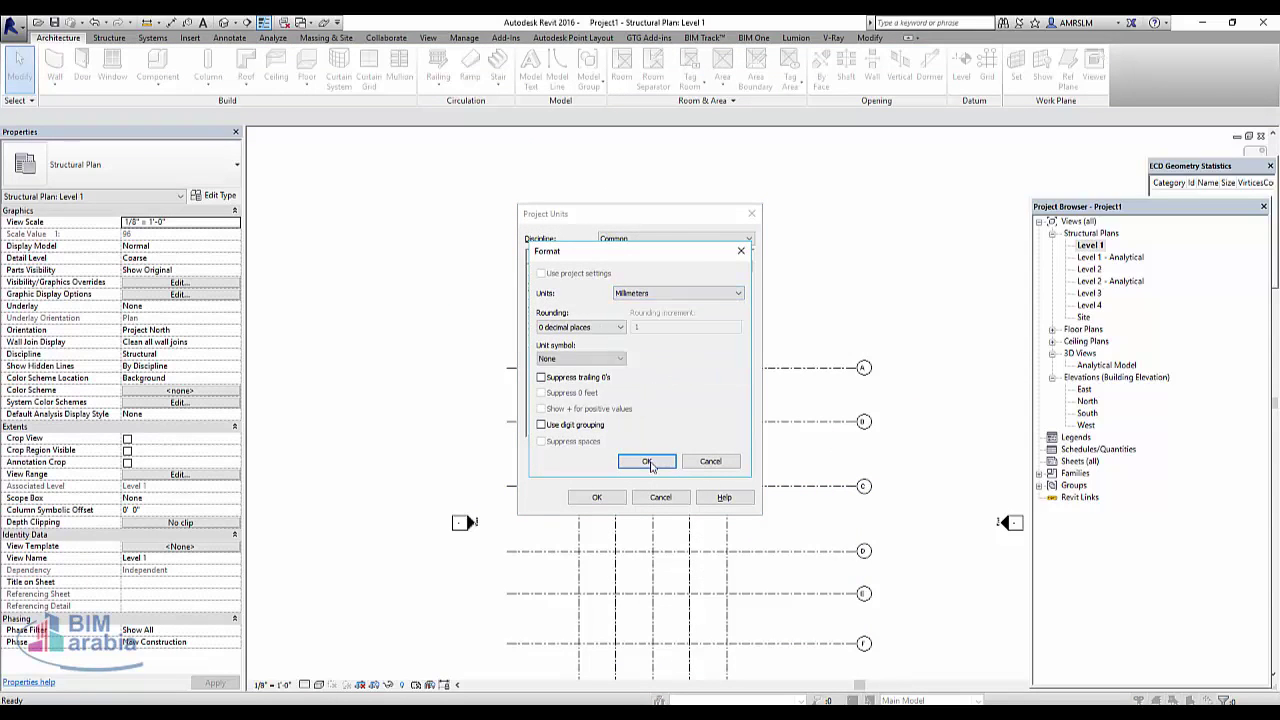
{"action": "left_click", "coordinate": [644, 462]}
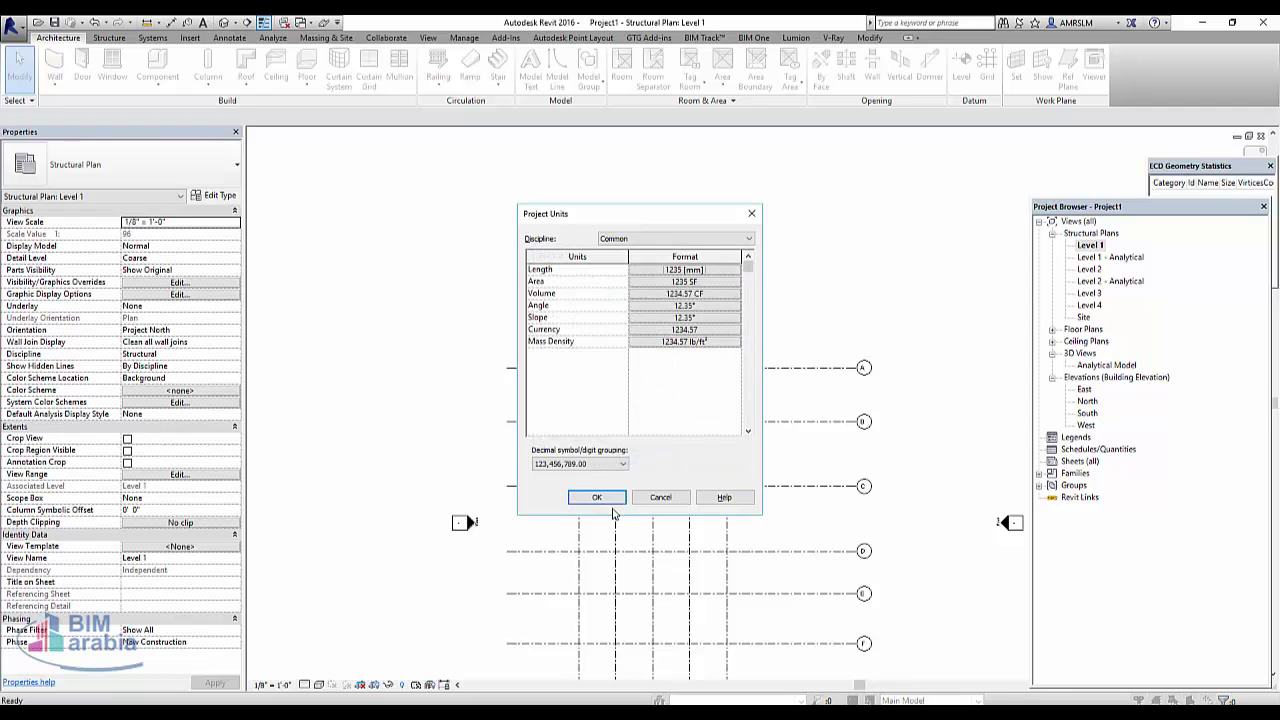
{"action": "left_click", "coordinate": [597, 497]}
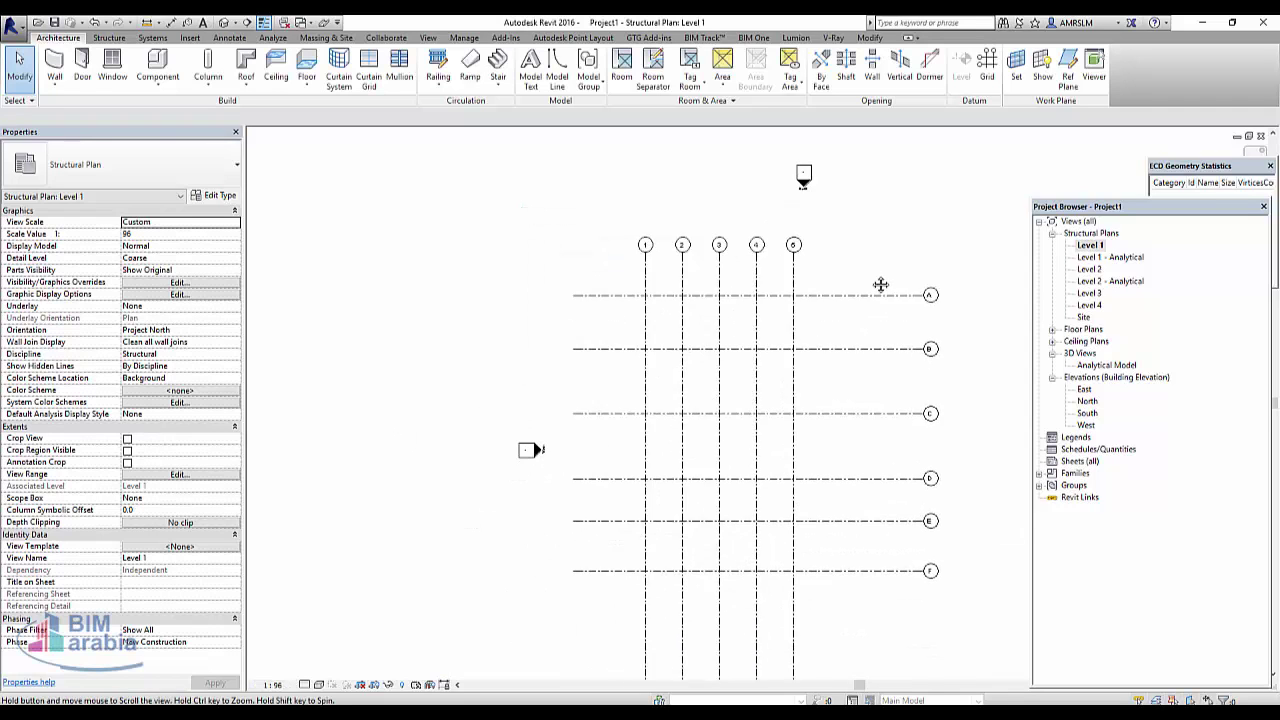
{"action": "scroll", "coordinate": [875, 280], "scroll_direction": "up", "scroll_amount": 3}
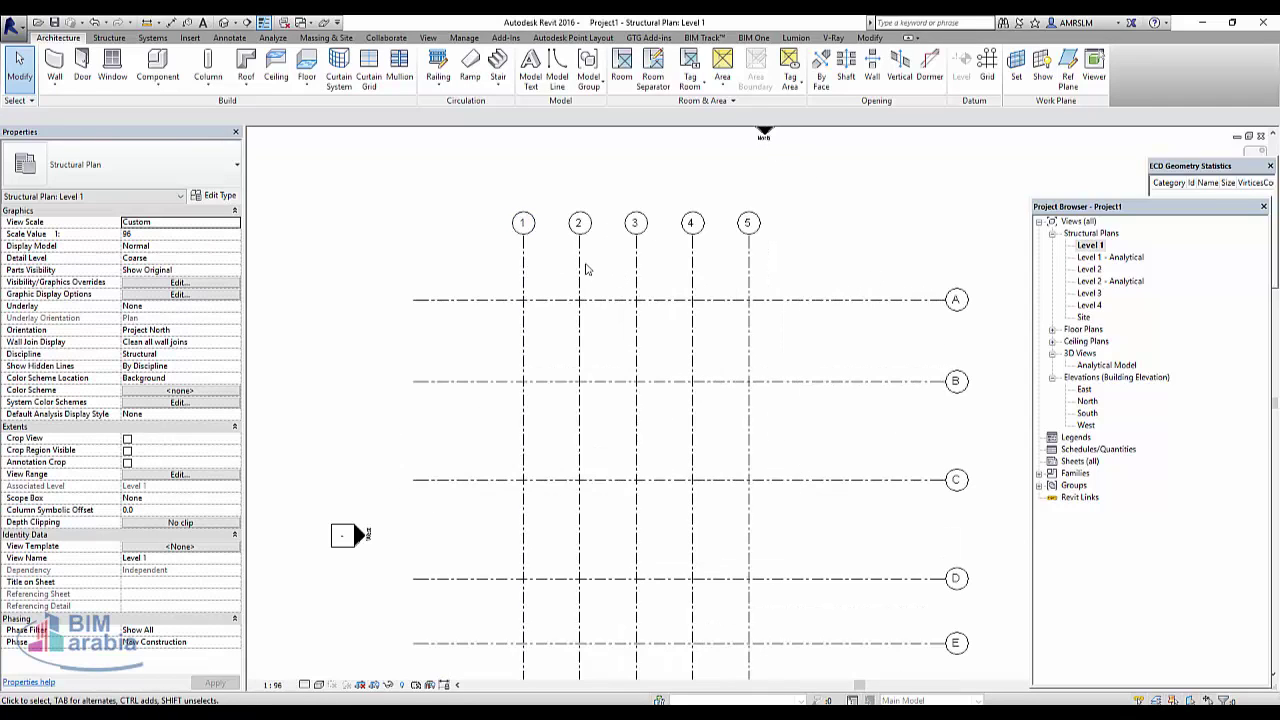
Place an aligned dimension string across grids 1 to 5, above the grids
{"action": "key", "text": "d"}
{"action": "key", "text": "i"}
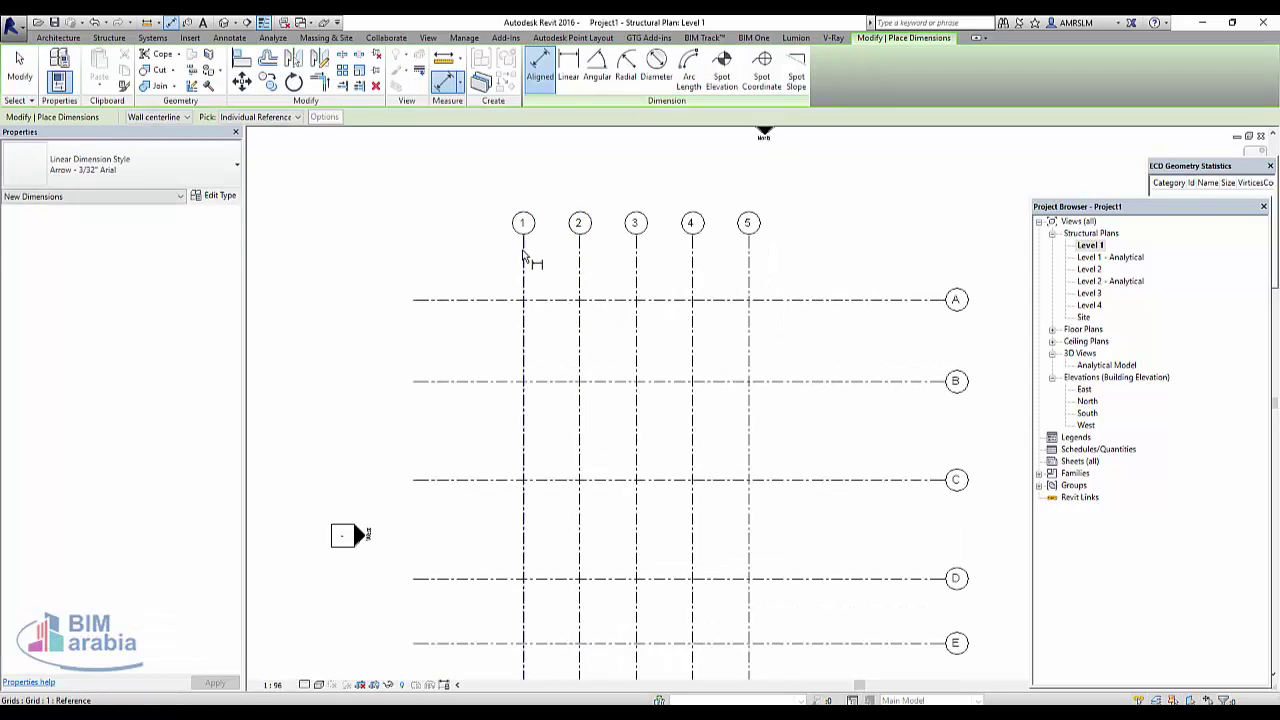
{"action": "left_click", "coordinate": [523, 258]}
{"action": "left_click", "coordinate": [579, 260]}
{"action": "left_click", "coordinate": [636, 262]}
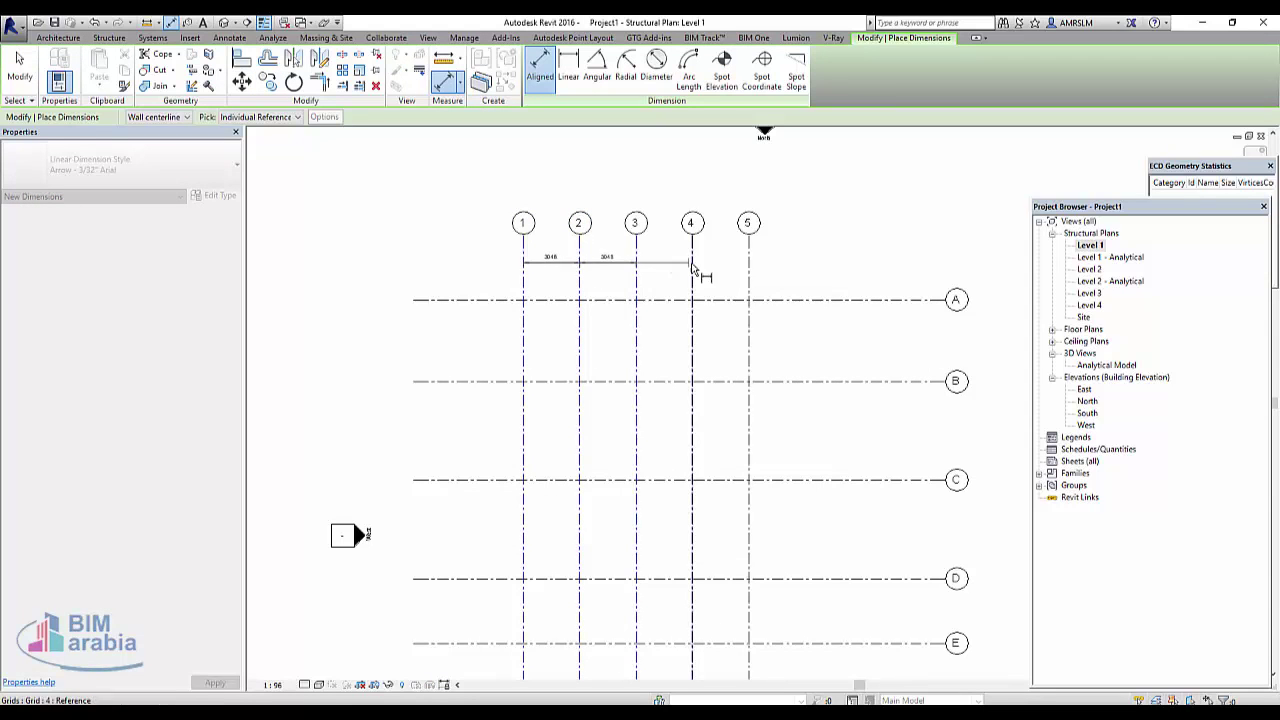
{"action": "left_click", "coordinate": [691, 262]}
{"action": "left_click", "coordinate": [749, 263]}
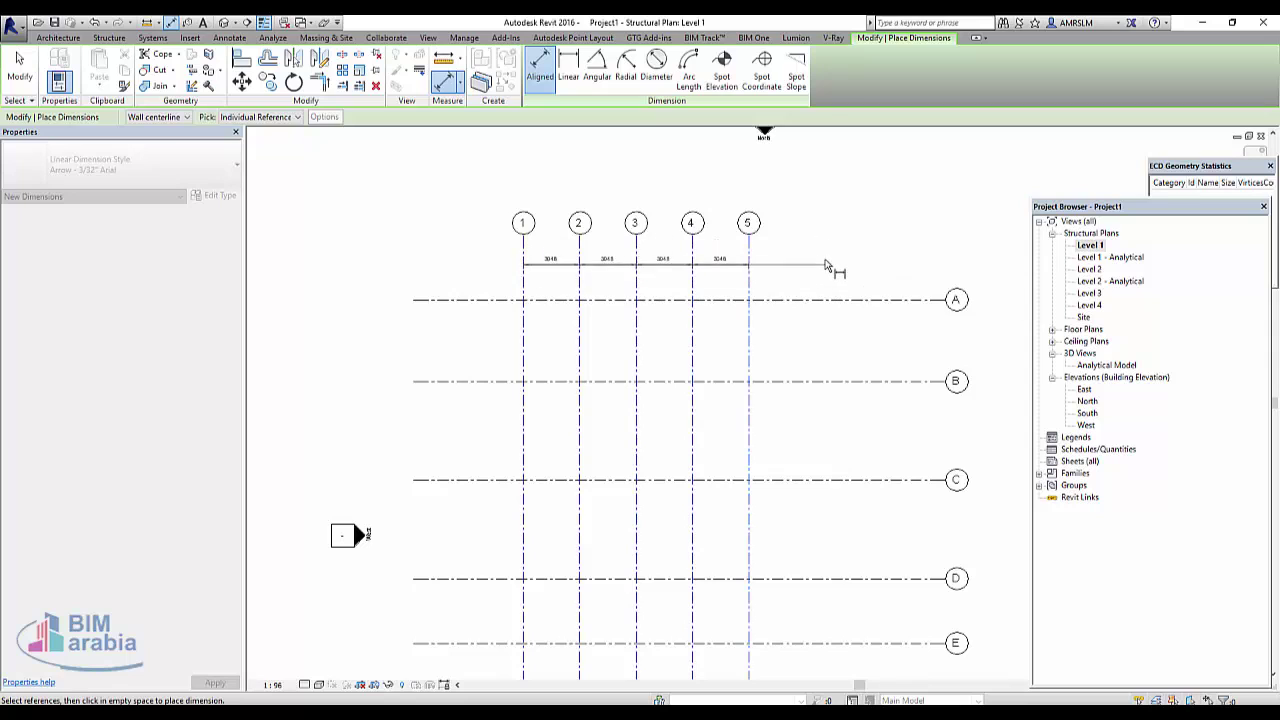
{"action": "left_click", "coordinate": [833, 260]}
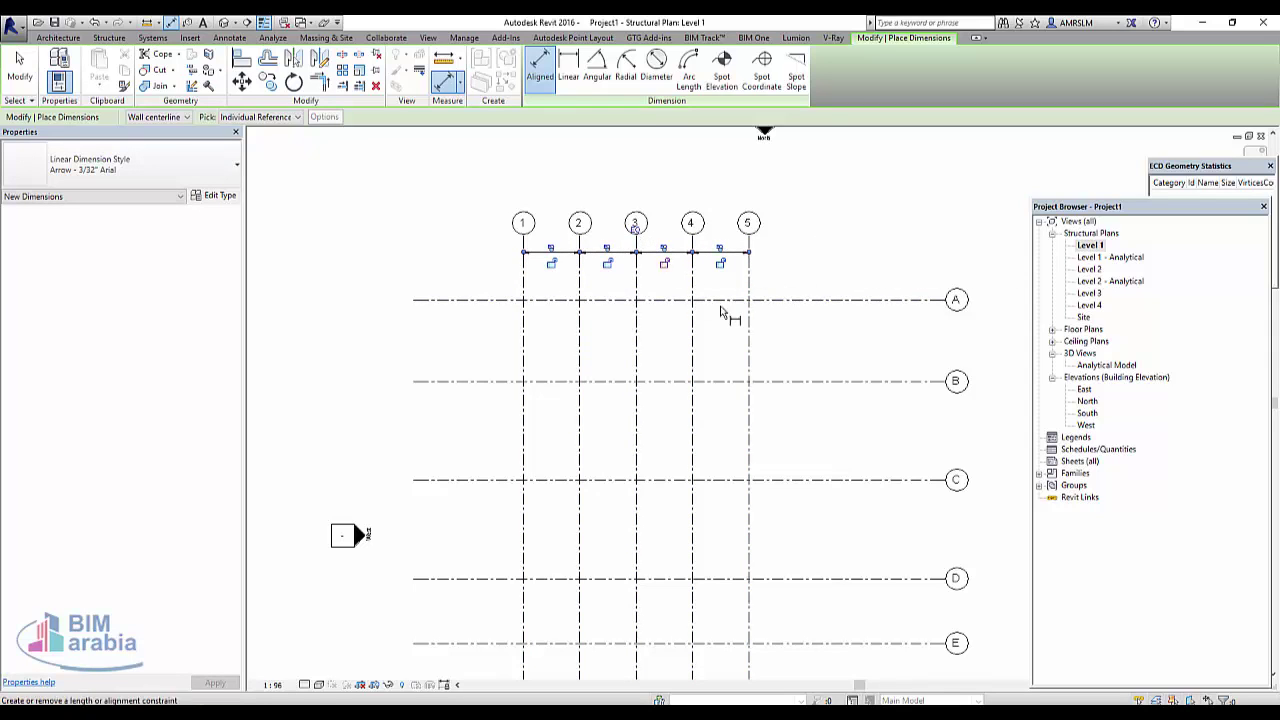
{"action": "key", "text": "Escape"}
{"action": "key", "text": "Escape"}
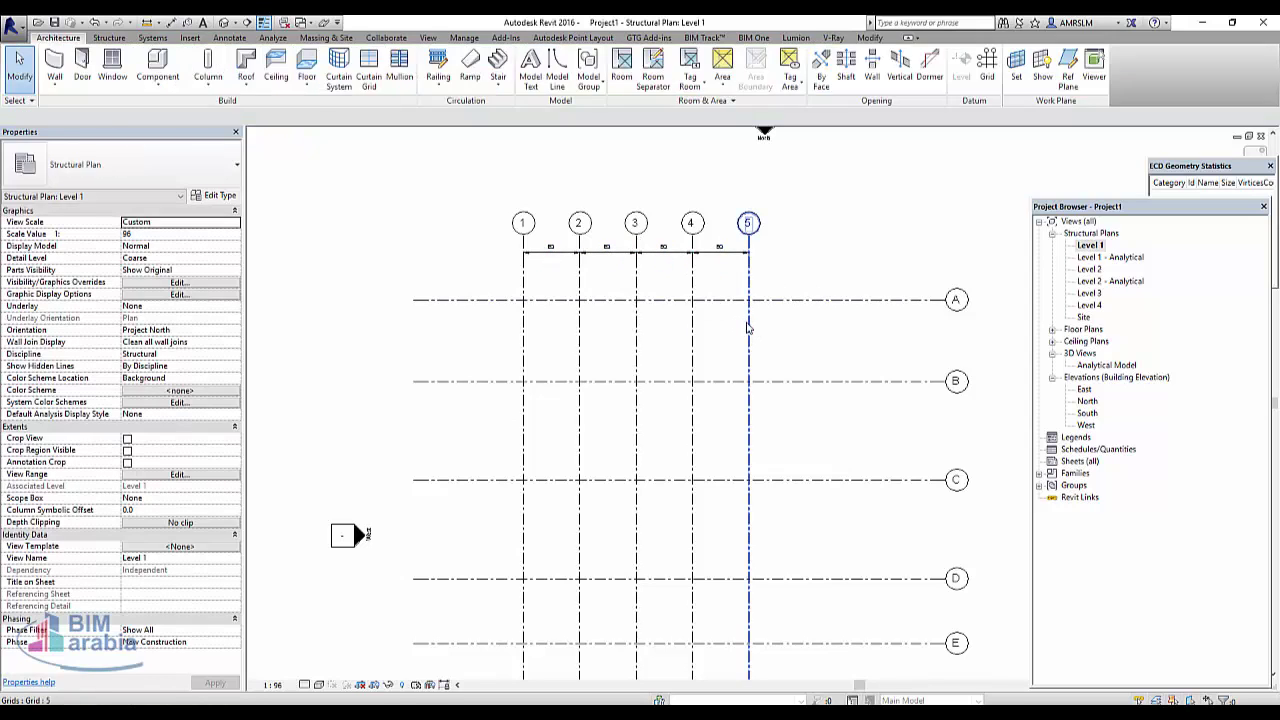
Set the string's Equality Display to Value and drag grid 1 left so bays read 4075
{"action": "left_click", "coordinate": [748, 327]}
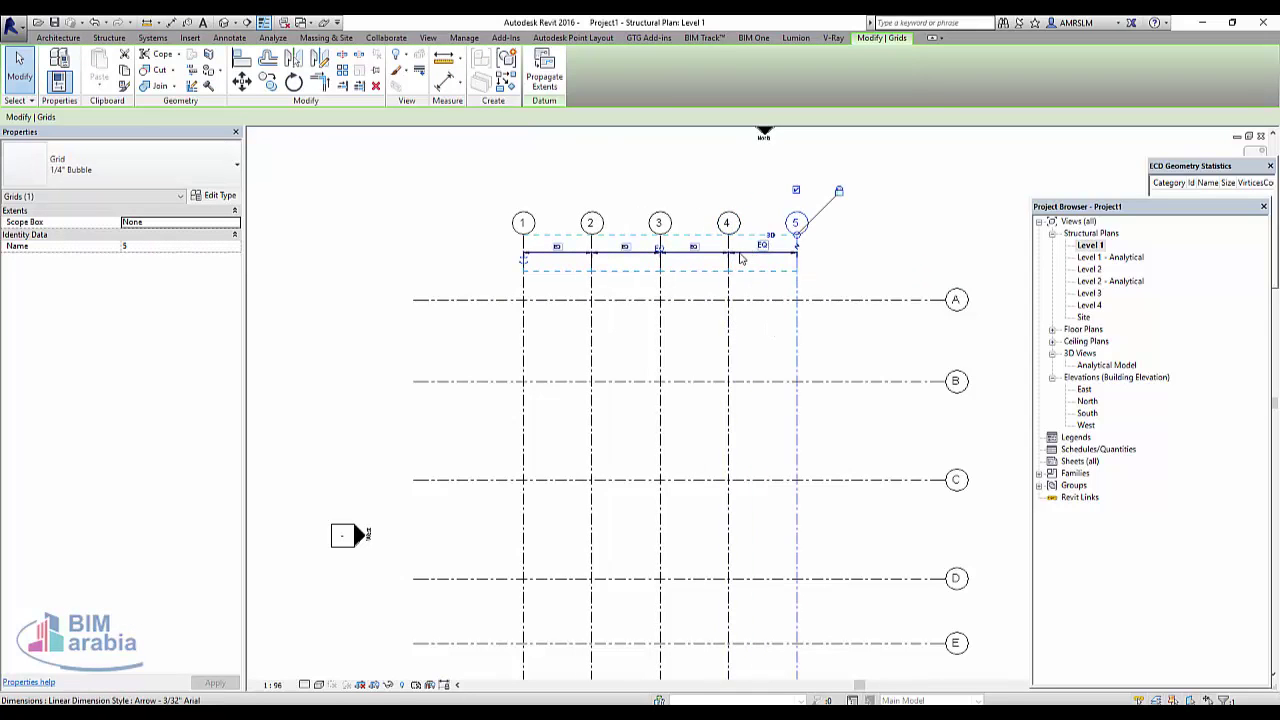
{"action": "left_click", "coordinate": [745, 253]}
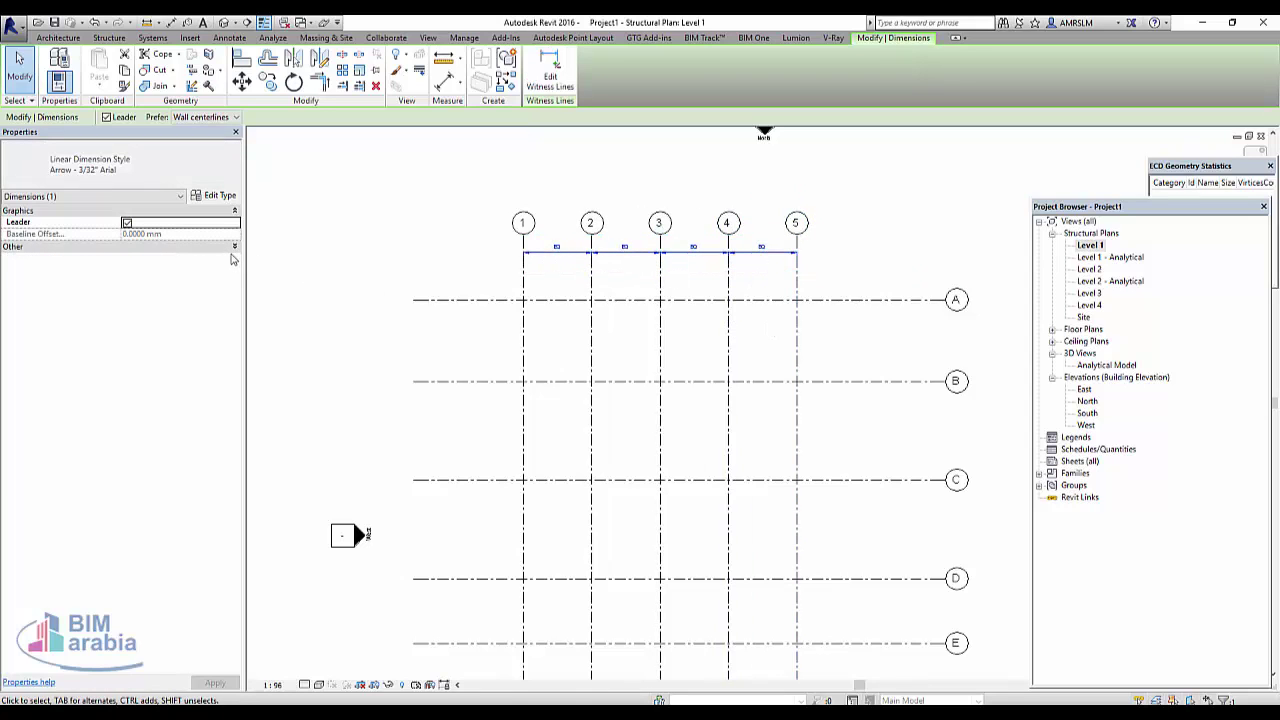
{"action": "left_click", "coordinate": [234, 247]}
{"action": "left_click", "coordinate": [234, 258]}
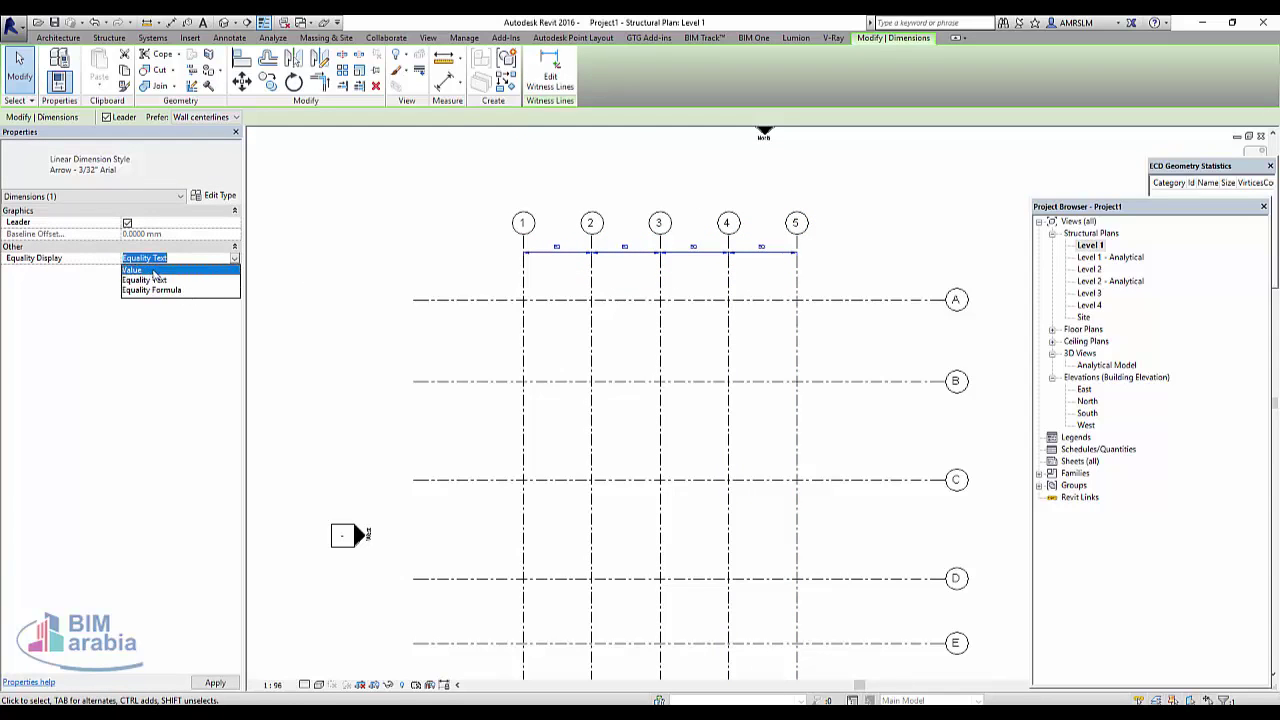
{"action": "left_click", "coordinate": [132, 270]}
{"action": "left_click", "coordinate": [877, 260]}
{"action": "scroll", "coordinate": [730, 280], "scroll_direction": "up", "scroll_amount": 3}
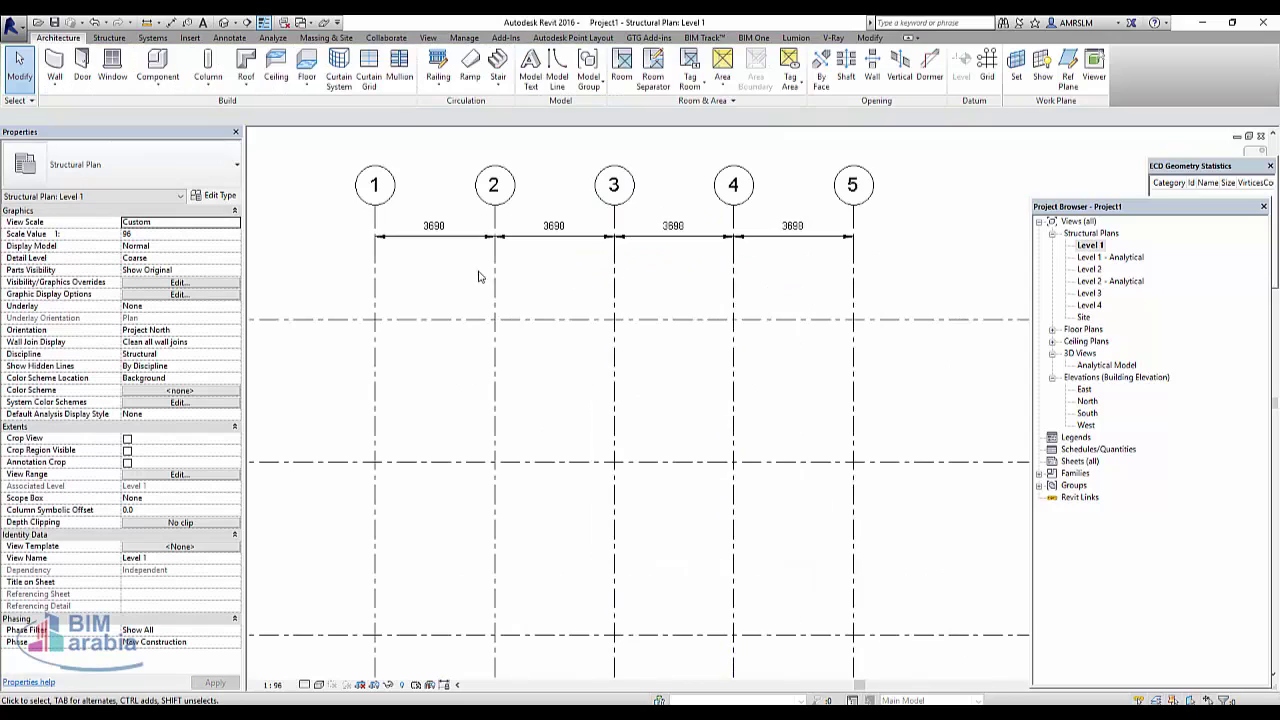
{"action": "left_click", "coordinate": [374, 280]}
{"action": "left_click_drag", "start_coordinate": [375, 280], "coordinate": [326, 279]}
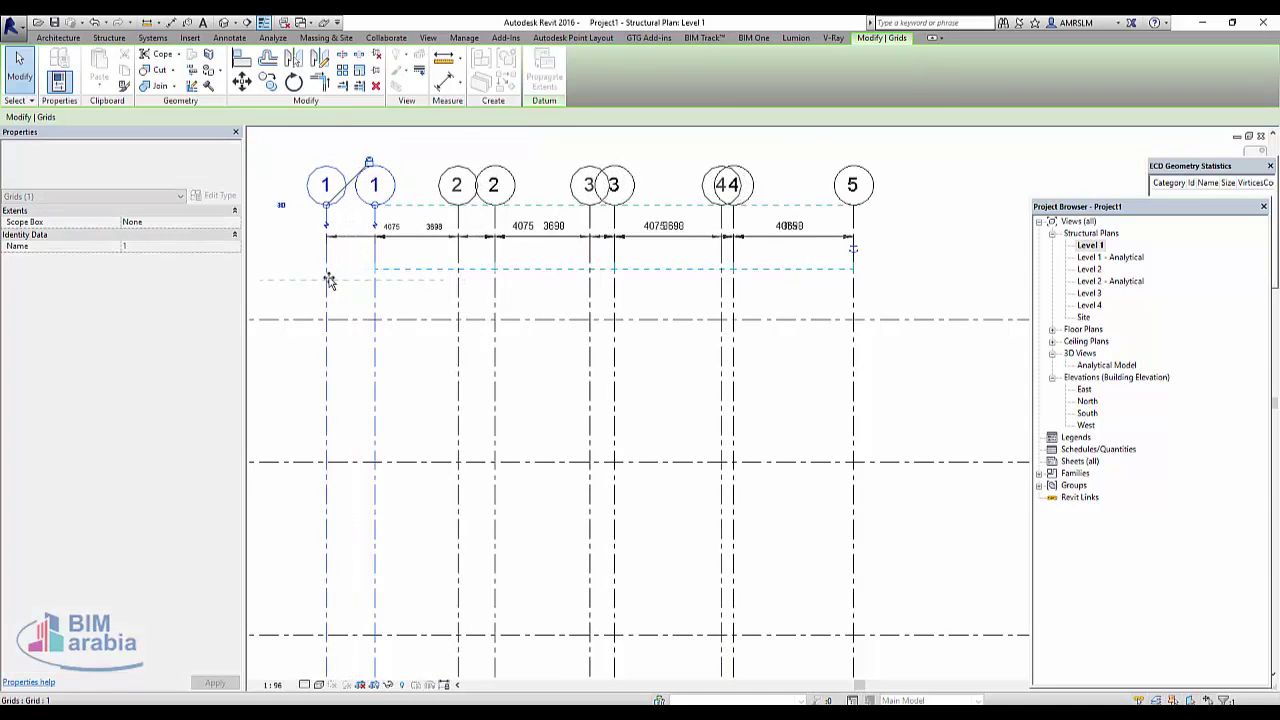
{"action": "left_click", "coordinate": [937, 262]}
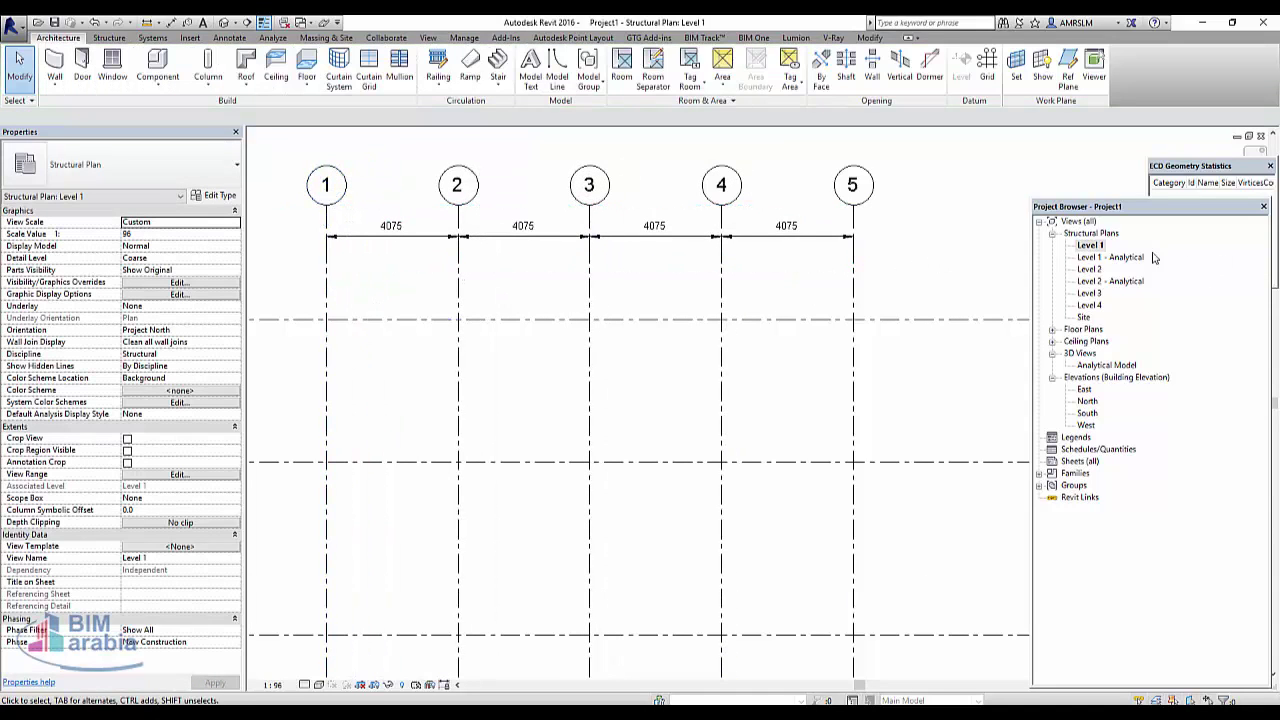
Zoom out over the full grid layout and bring up the Column dropdown's structural/architectural choices
{"action": "left_click", "coordinate": [1102, 238]}
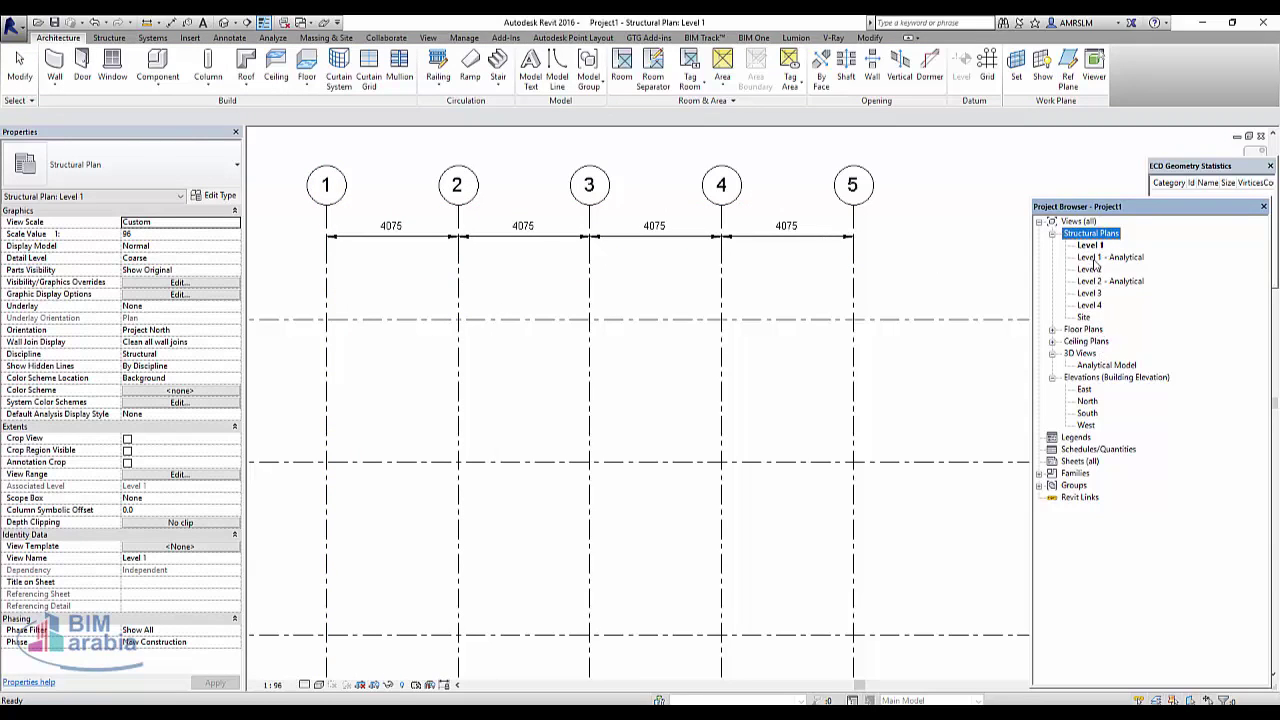
{"action": "left_click", "coordinate": [951, 284]}
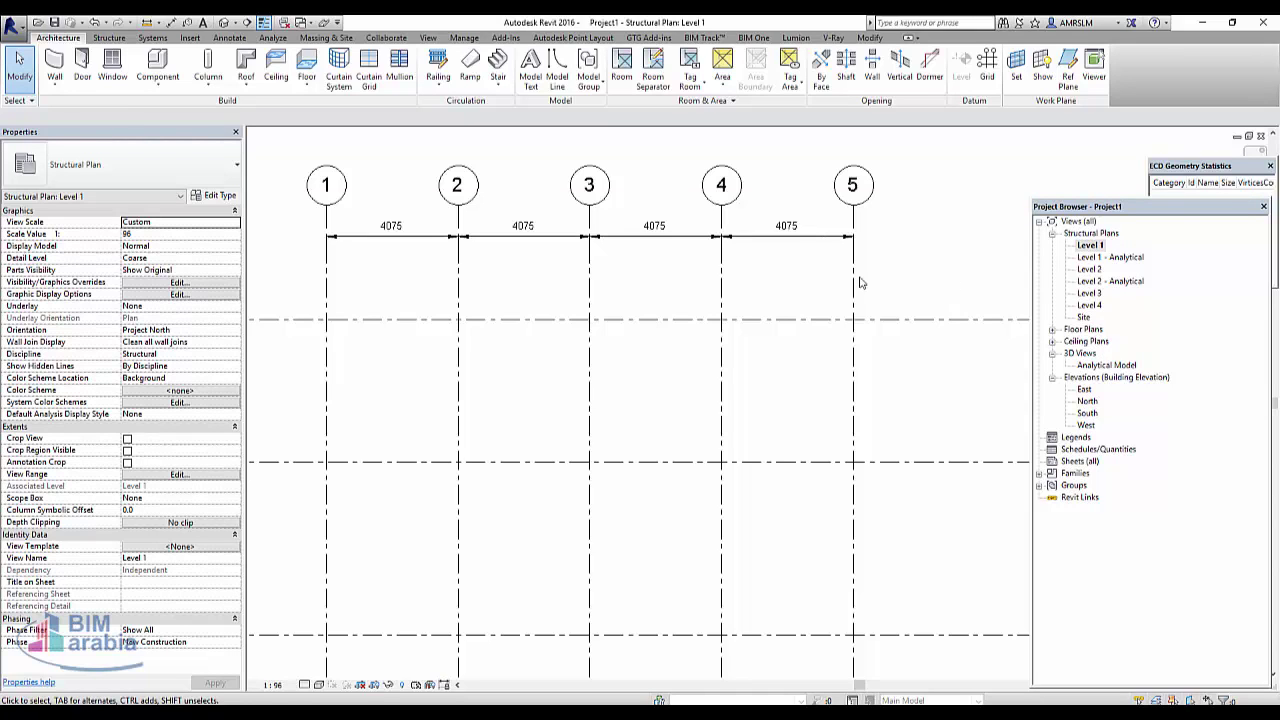
{"action": "scroll", "coordinate": [860, 283], "scroll_direction": "down", "scroll_amount": 3}
{"action": "scroll", "coordinate": [840, 280], "scroll_direction": "down", "scroll_amount": 1}
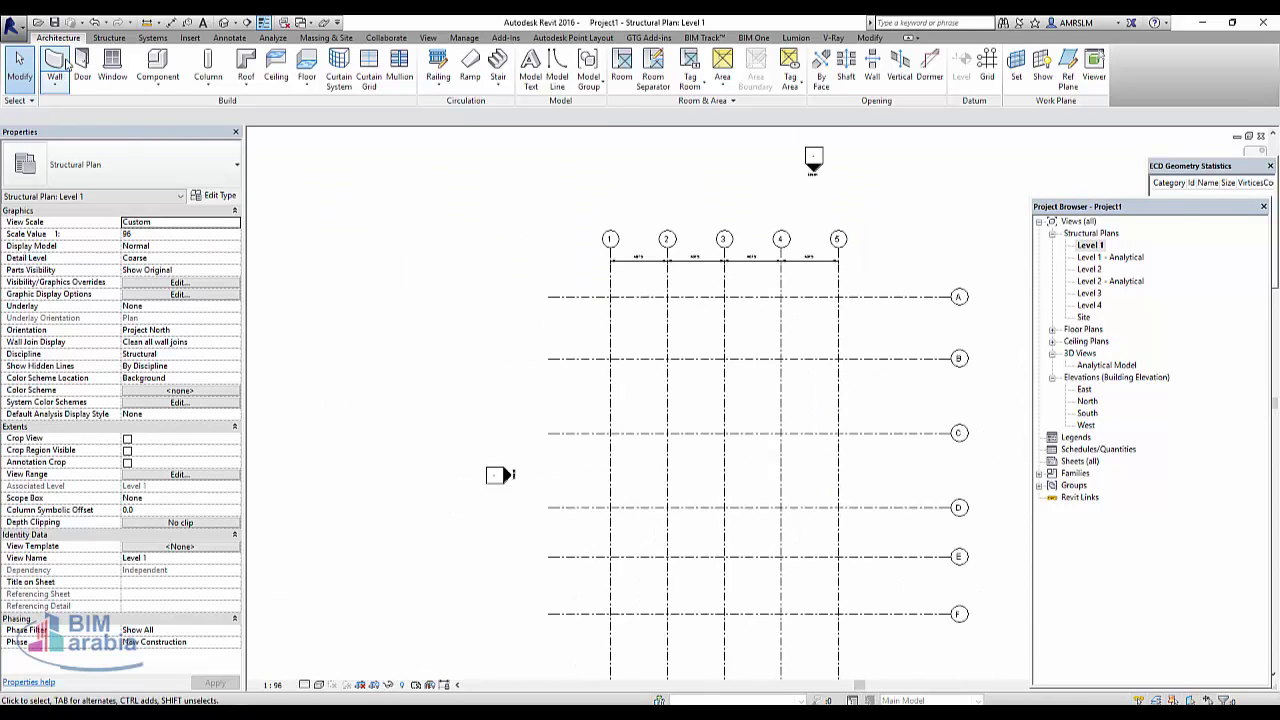
{"action": "left_click", "coordinate": [208, 80]}
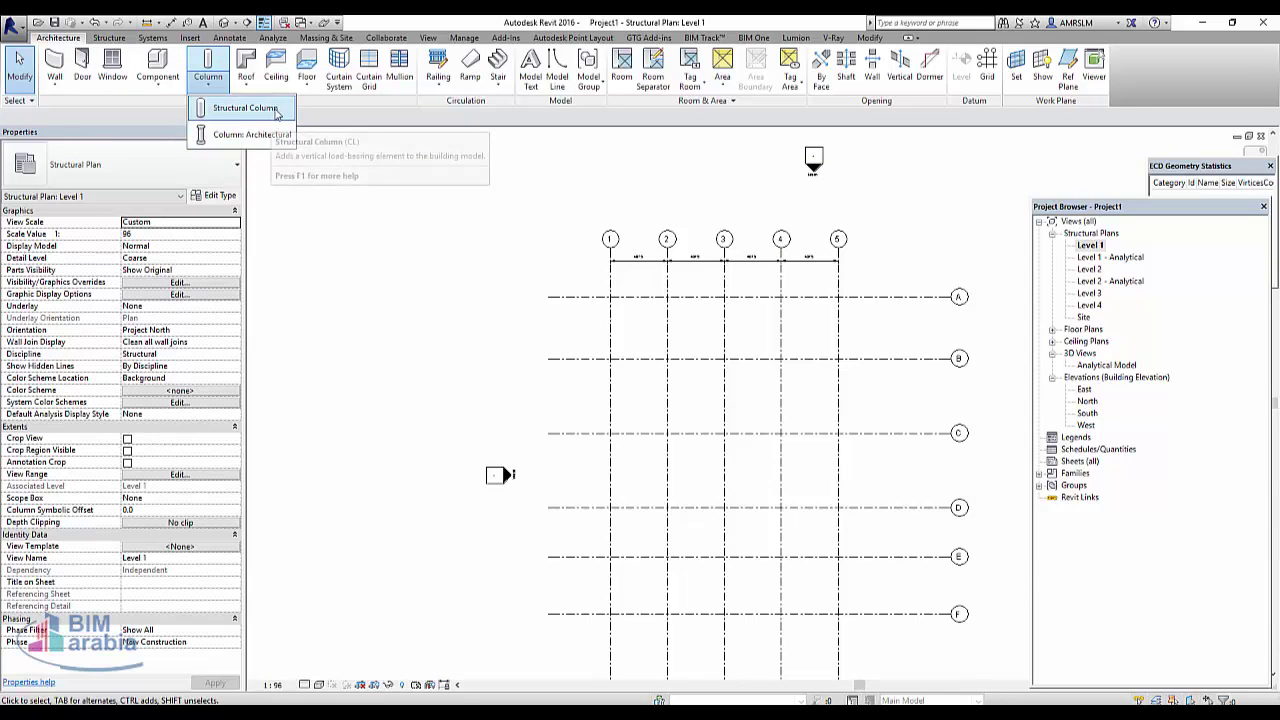
Choose the Concrete-Rectangular-Column 24 x 30 type and place one column near grid 5/A
{"action": "left_click", "coordinate": [240, 107]}
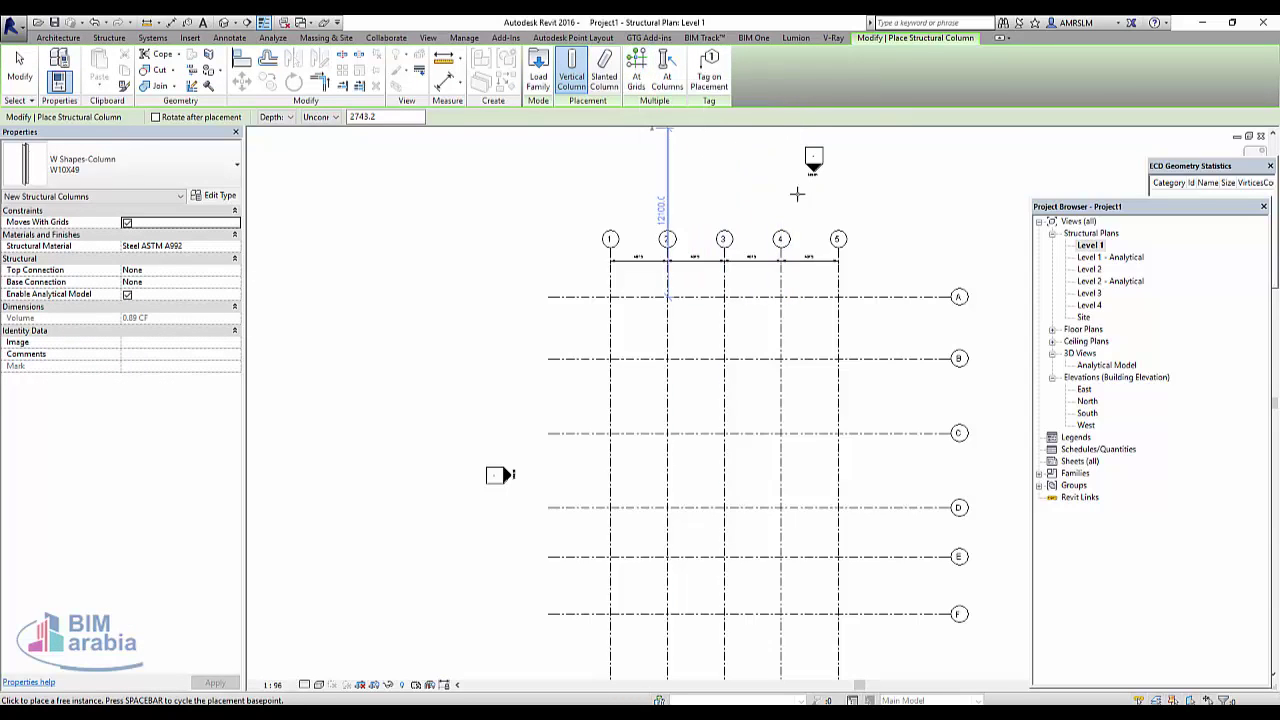
{"action": "scroll", "coordinate": [851, 271], "scroll_direction": "up", "scroll_amount": 2}
{"action": "scroll", "coordinate": [814, 312], "scroll_direction": "up", "scroll_amount": 3}
{"action": "scroll", "coordinate": [790, 308], "scroll_direction": "up", "scroll_amount": 1}
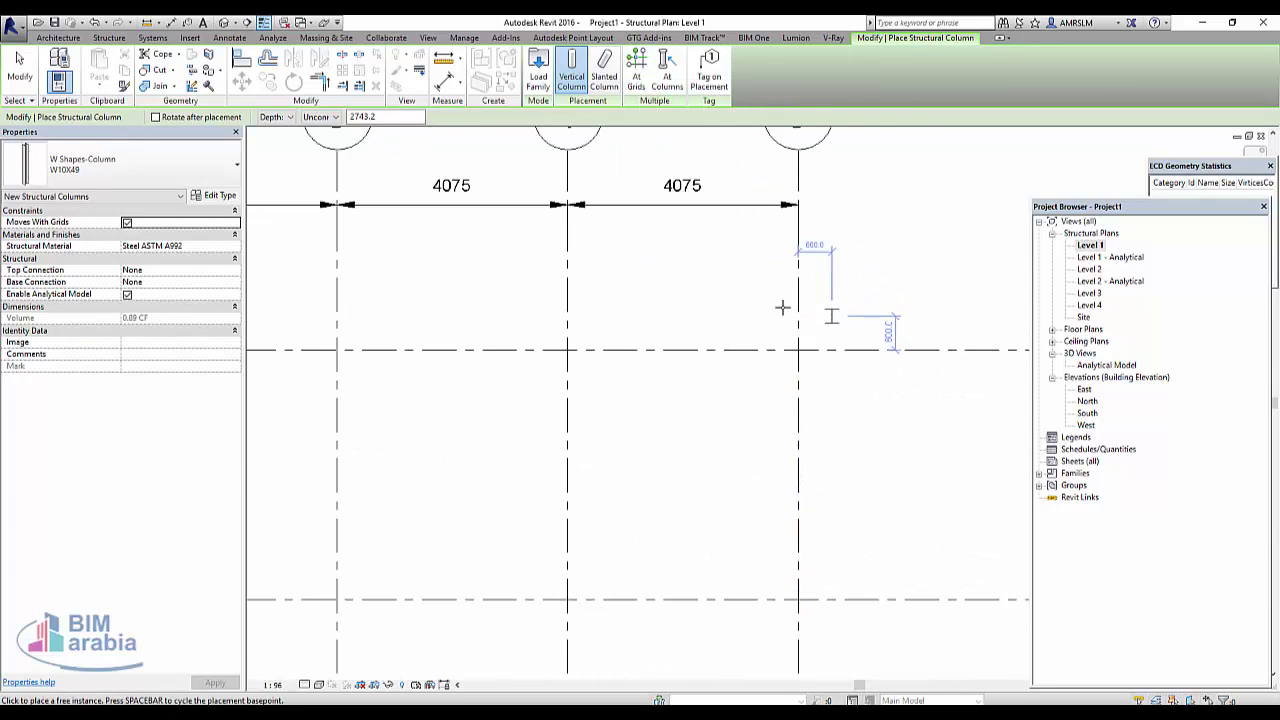
{"action": "left_click", "coordinate": [130, 165]}
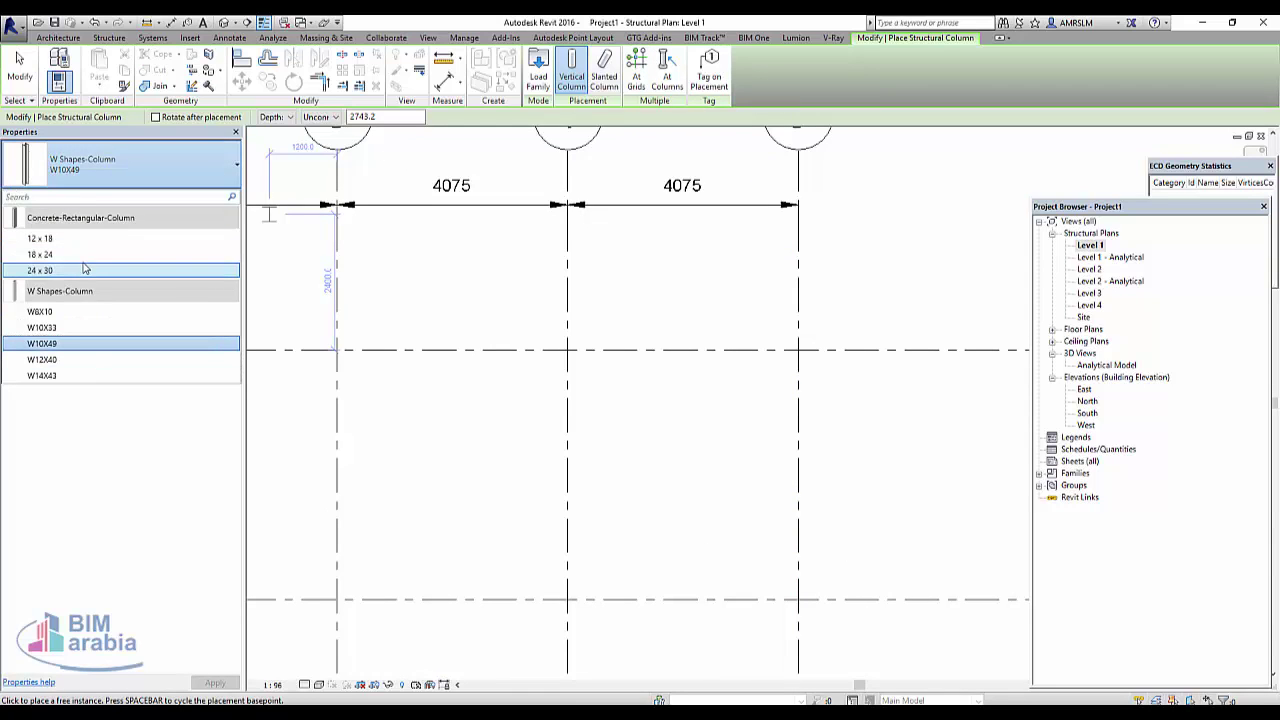
{"action": "left_click", "coordinate": [83, 270]}
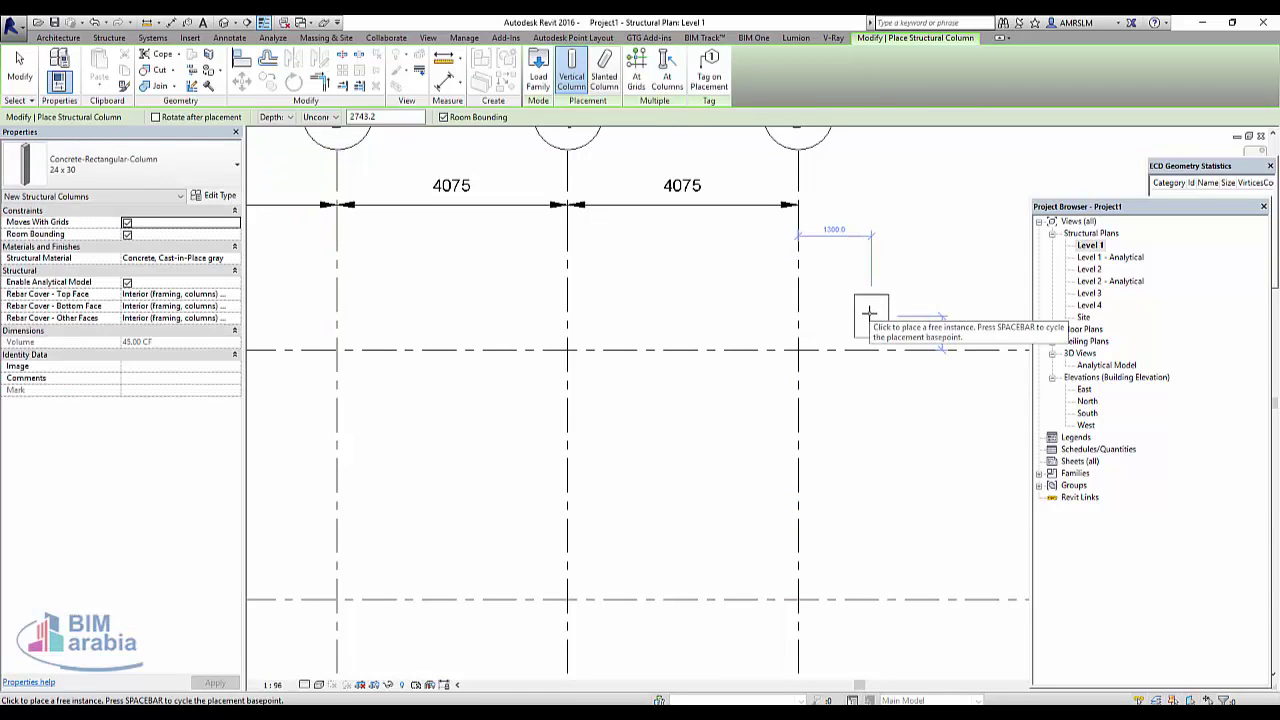
{"action": "left_click", "coordinate": [870, 310]}
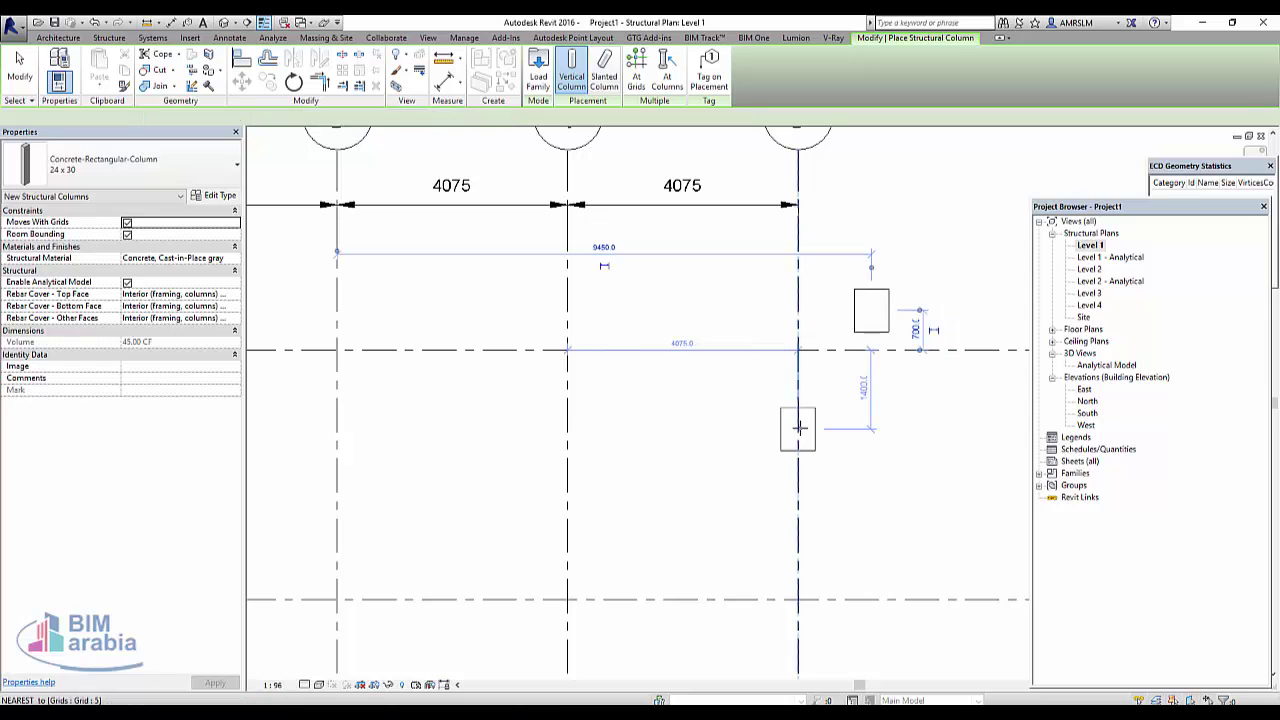
Try placing columns at grid intersections by window-selecting the grids, then cancel
{"action": "scroll", "coordinate": [820, 320], "scroll_direction": "down", "scroll_amount": 2}
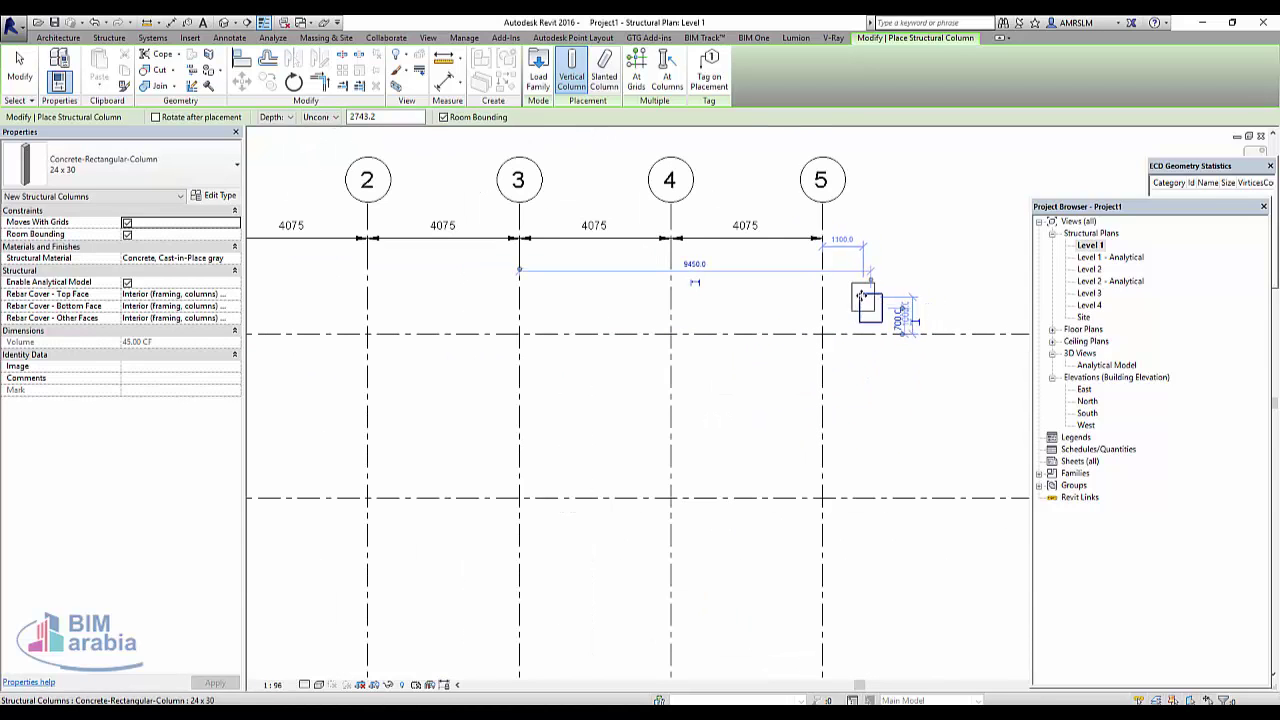
{"action": "left_click", "coordinate": [636, 72]}
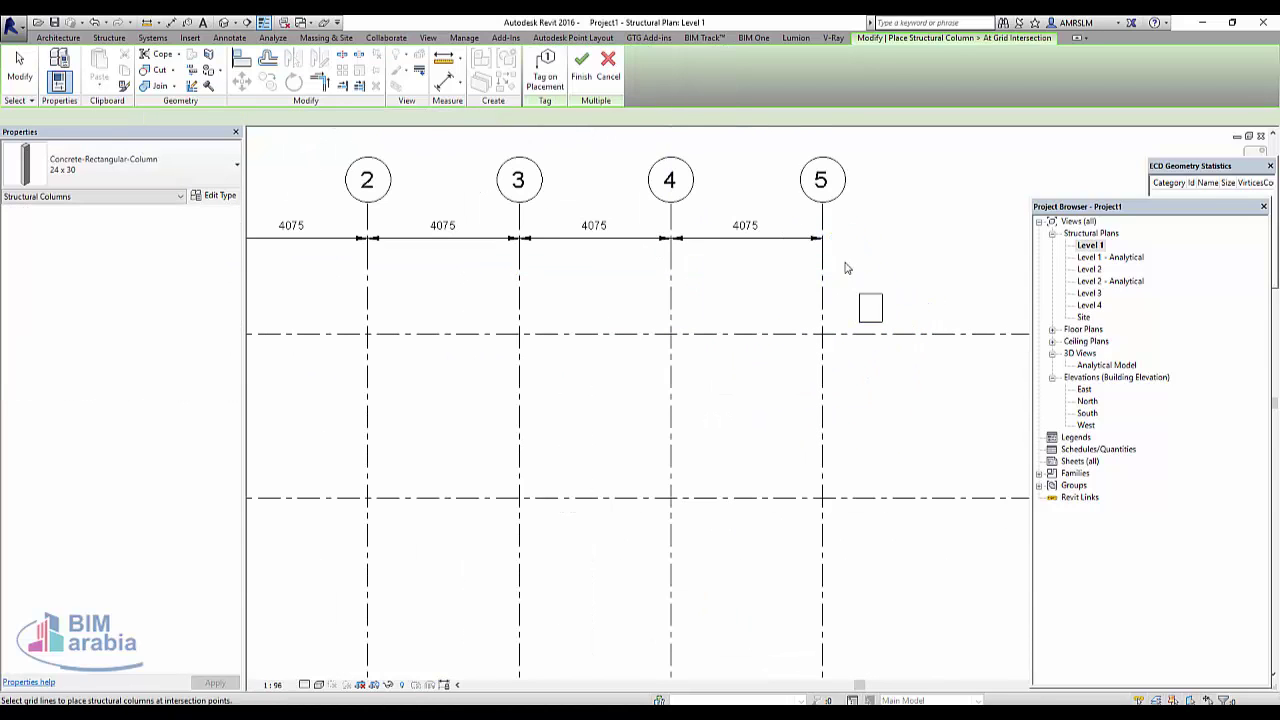
{"action": "scroll", "coordinate": [857, 268], "scroll_direction": "down", "scroll_amount": 2}
{"action": "scroll", "coordinate": [840, 268], "scroll_direction": "up", "scroll_amount": 2}
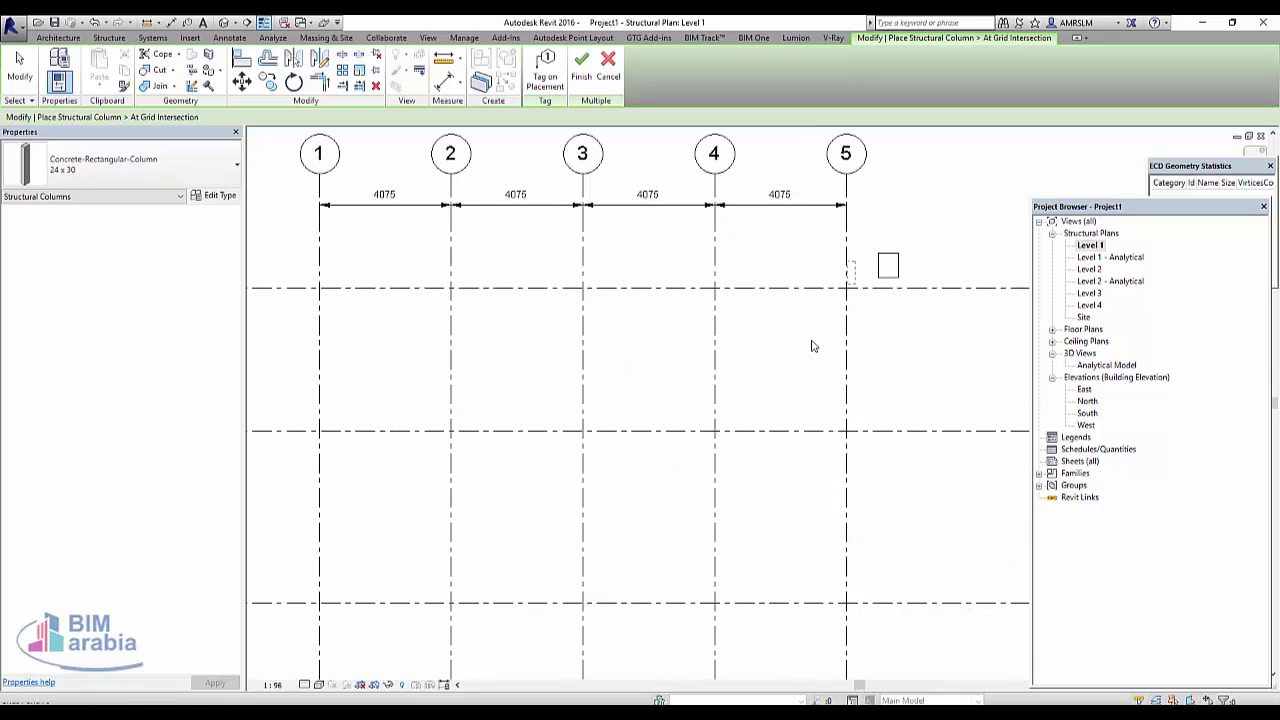
{"action": "scroll", "coordinate": [814, 343], "scroll_direction": "down", "scroll_amount": 3}
{"action": "mouse_move", "coordinate": [820, 340]}
{"action": "left_mouse_down"}
{"action": "mouse_move", "coordinate": [796, 404]}
{"action": "mouse_move", "coordinate": [592, 603]}
{"action": "left_mouse_up"}
{"action": "scroll", "coordinate": [595, 600], "scroll_direction": "down", "scroll_amount": 2}
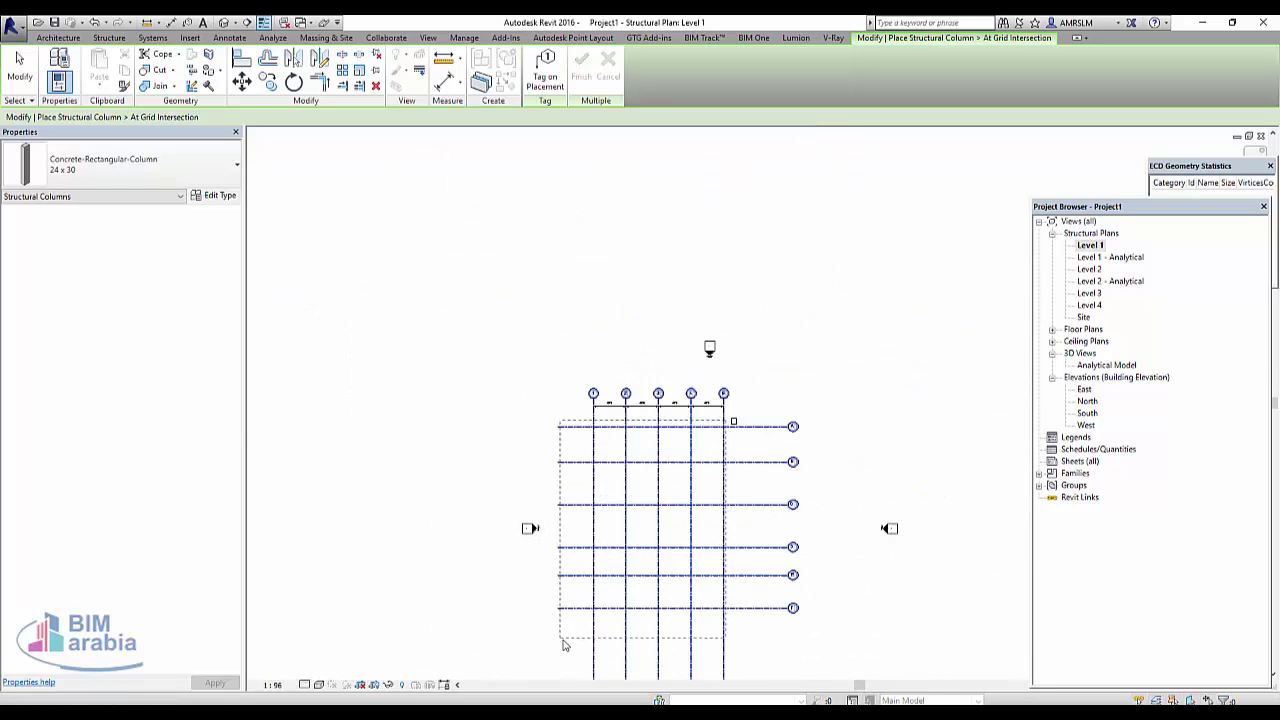
{"action": "key", "text": "Escape"}
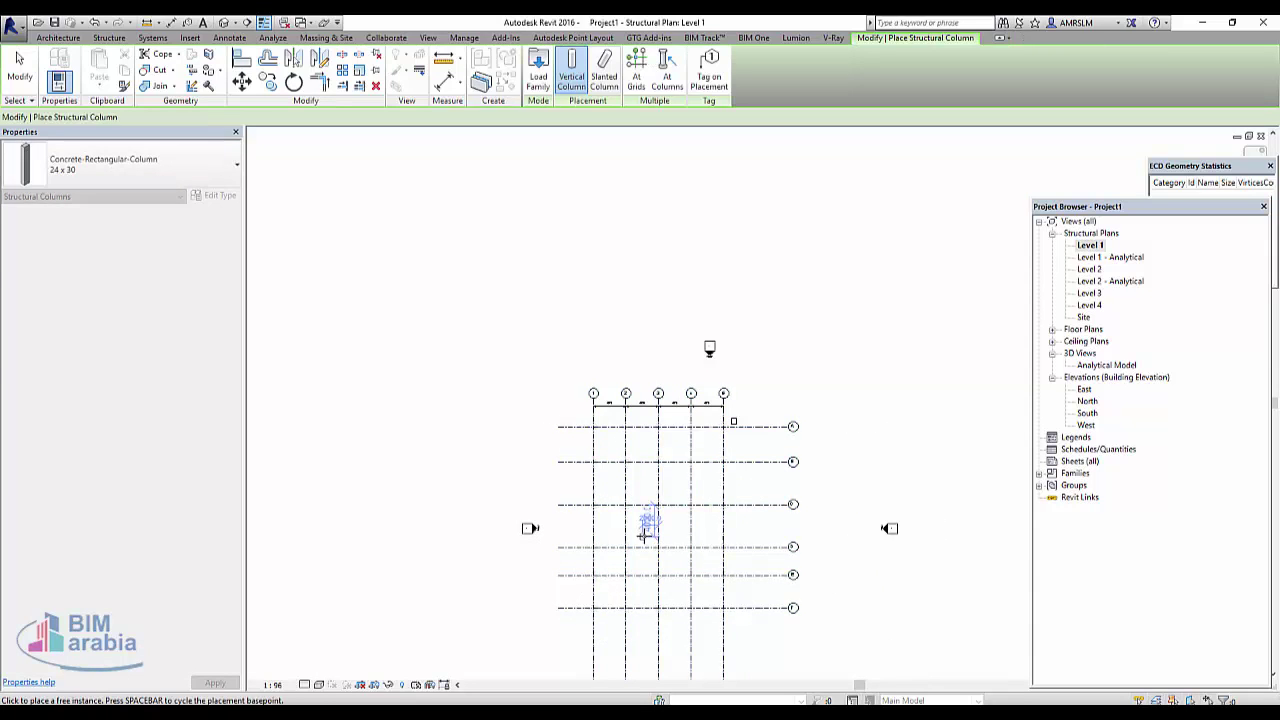
{"action": "scroll", "coordinate": [655, 535], "scroll_direction": "up", "scroll_amount": 3}
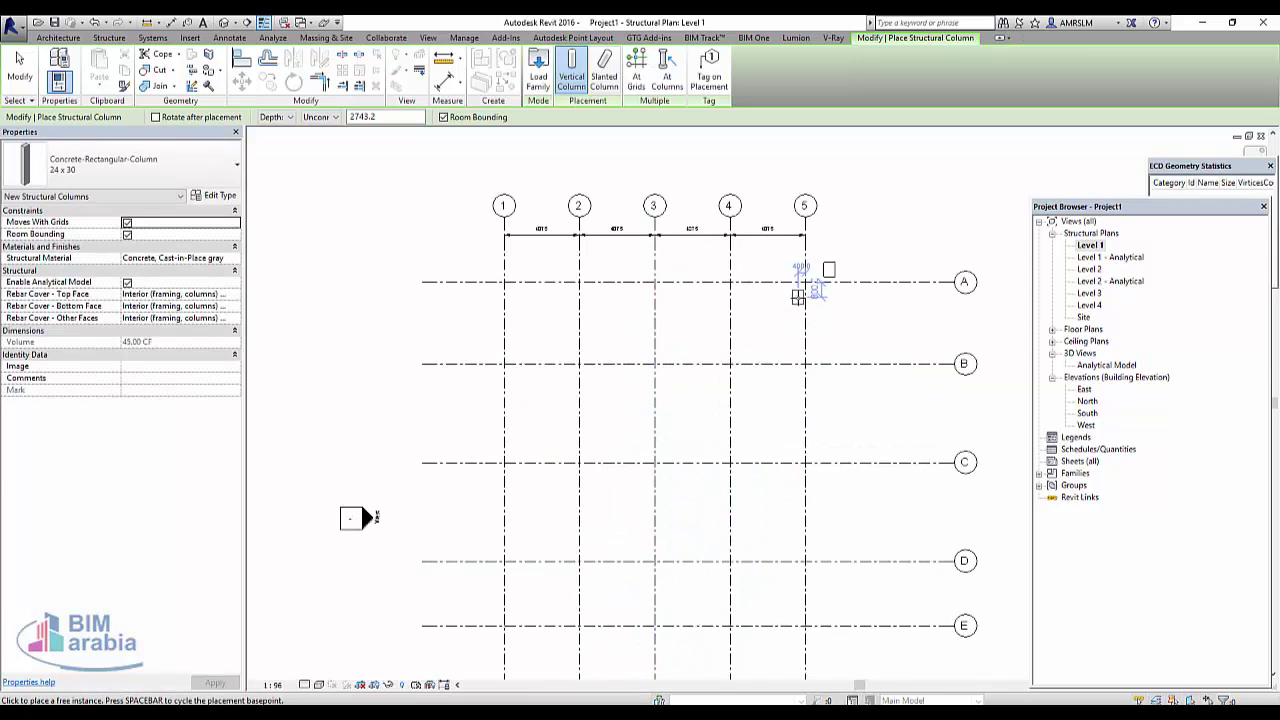
Place 24 x 30 columns at every Level 1 grid intersection using At Grids
{"action": "left_click", "coordinate": [636, 72]}
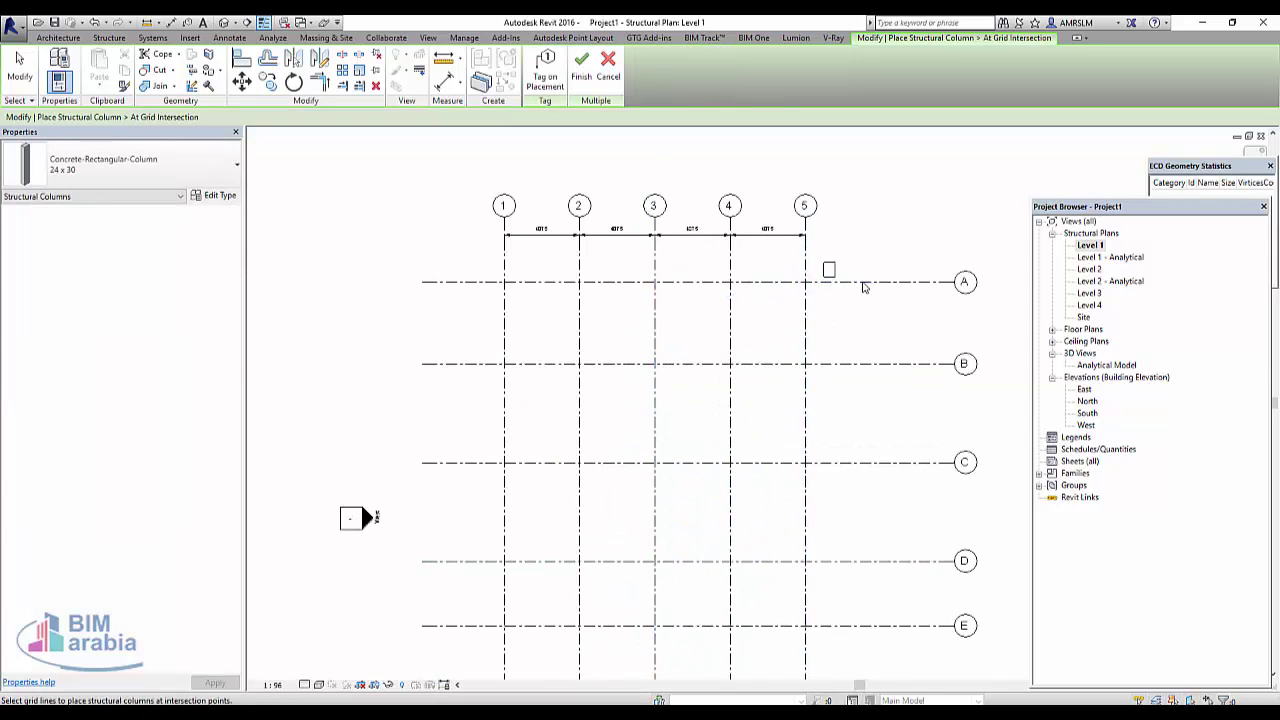
{"action": "left_click", "coordinate": [581, 68]}
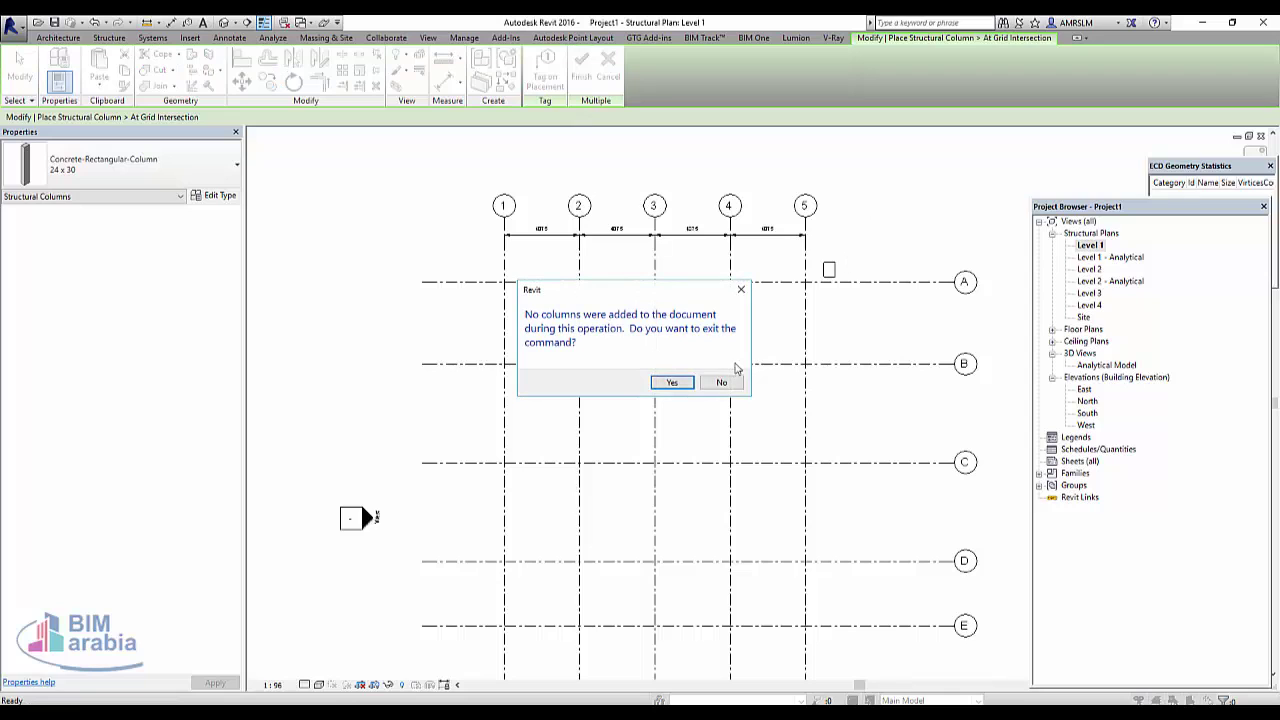
{"action": "left_click", "coordinate": [721, 382]}
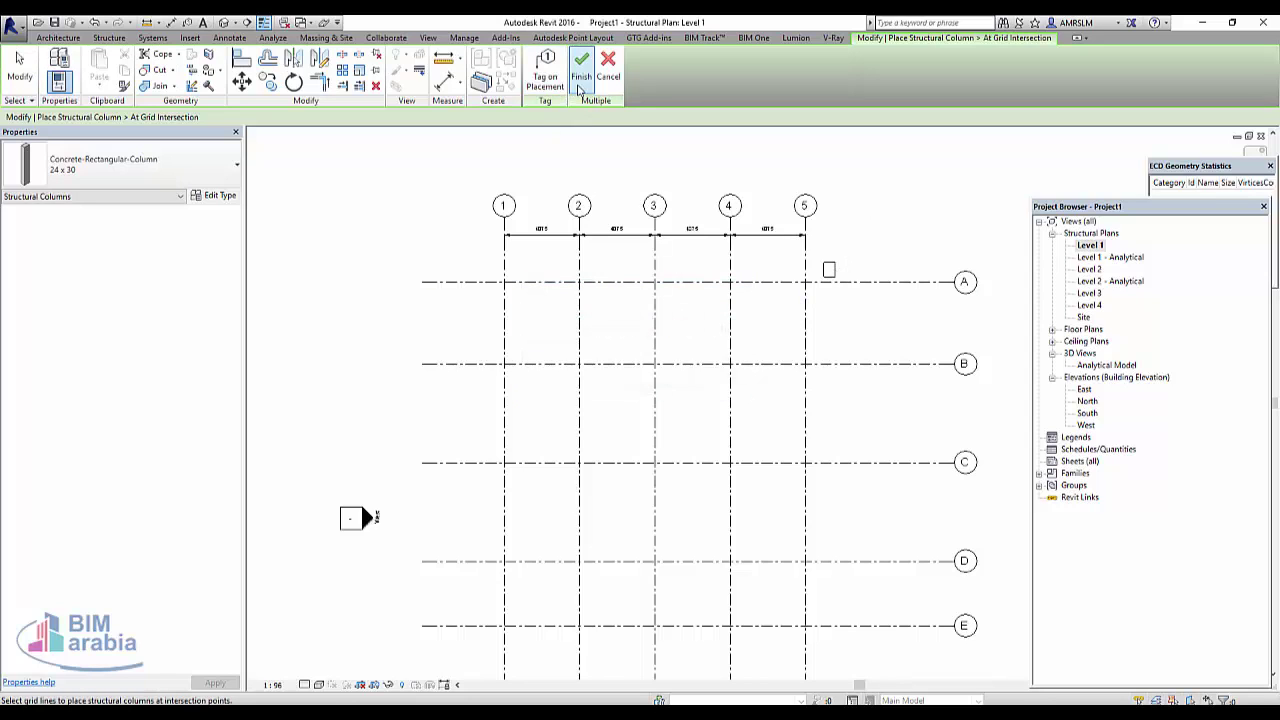
{"action": "left_click", "coordinate": [606, 68]}
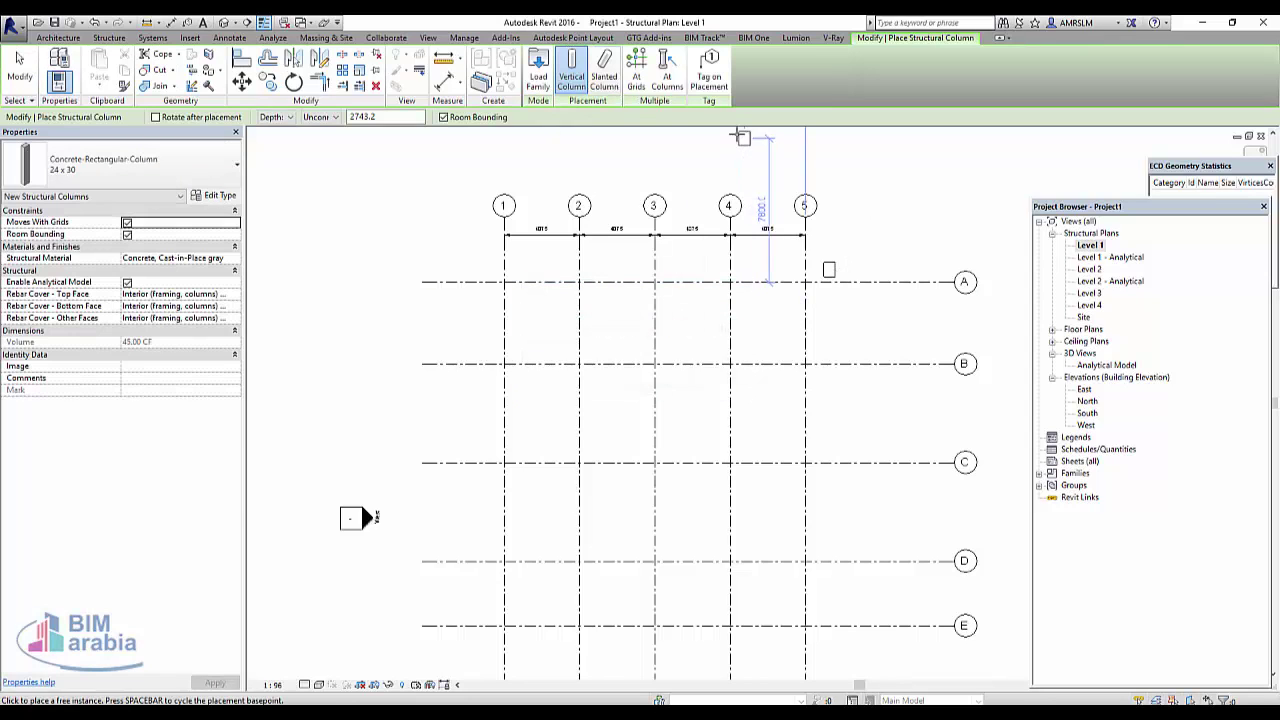
{"action": "left_click", "coordinate": [636, 70]}
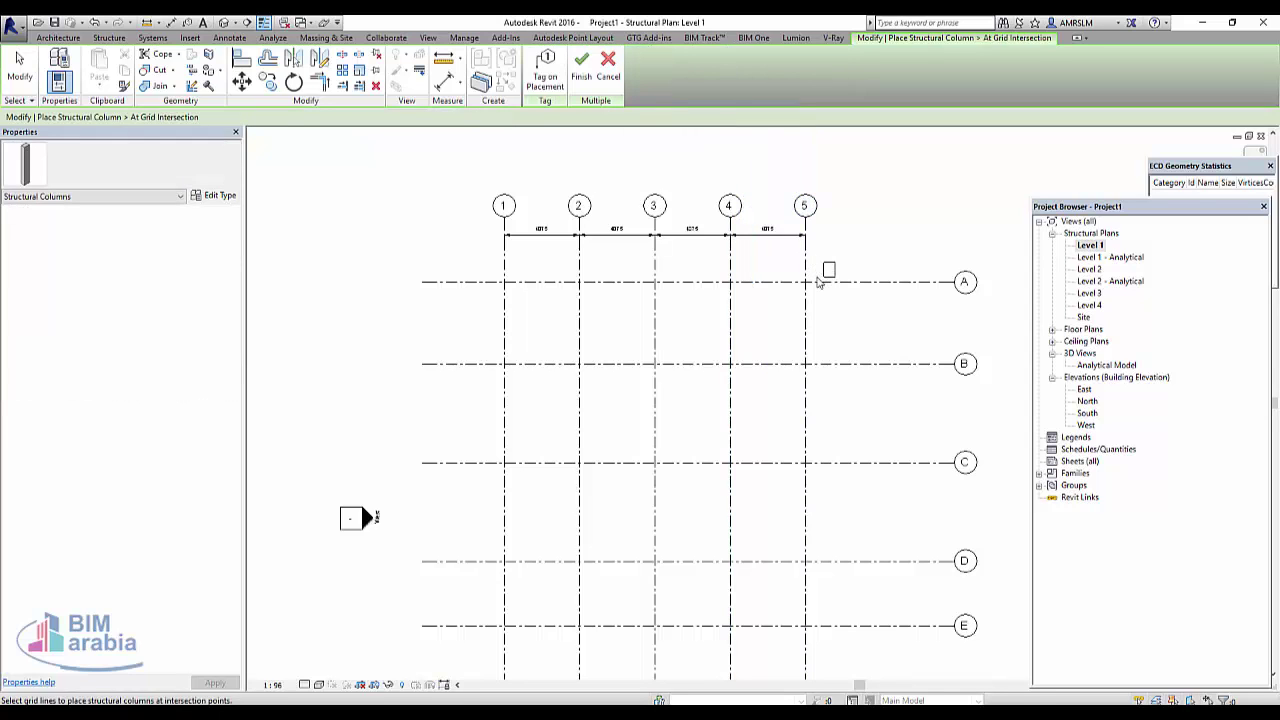
{"action": "left_click_drag", "start_coordinate": [815, 272], "coordinate": [595, 621]}
{"action": "scroll", "coordinate": [694, 443], "scroll_direction": "down", "scroll_amount": 3}
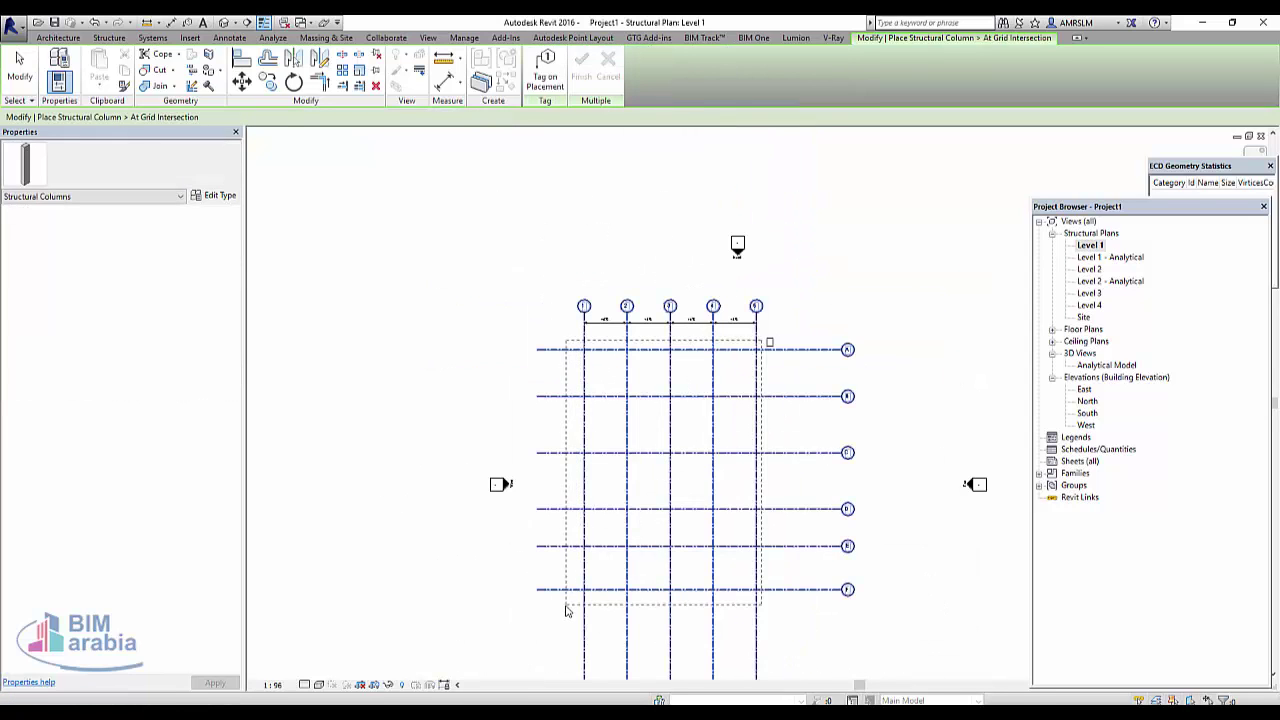
{"action": "left_click", "coordinate": [581, 70]}
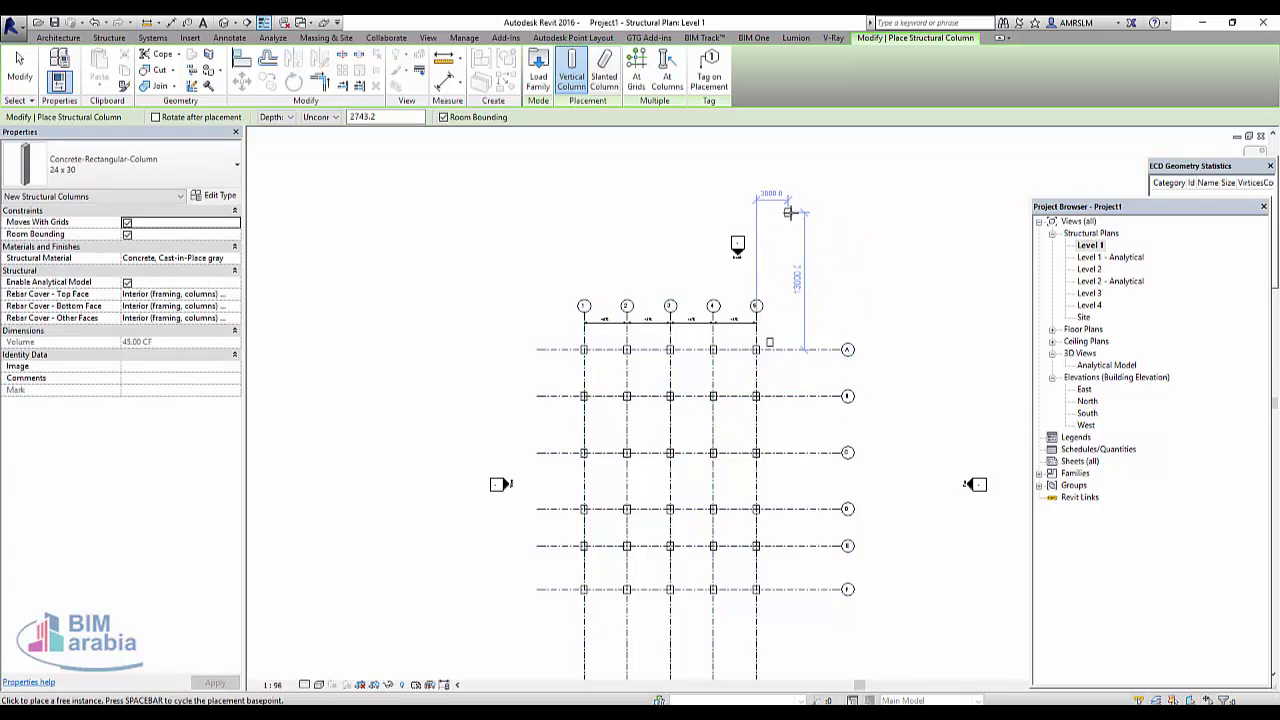
Delete the stray column near 5/A and the columns at 5/B and 5/C, then select the 5/A column
{"action": "key", "text": "Escape"}
{"action": "key", "text": "Escape"}
{"action": "scroll", "coordinate": [776, 354], "scroll_direction": "up", "scroll_amount": 3}
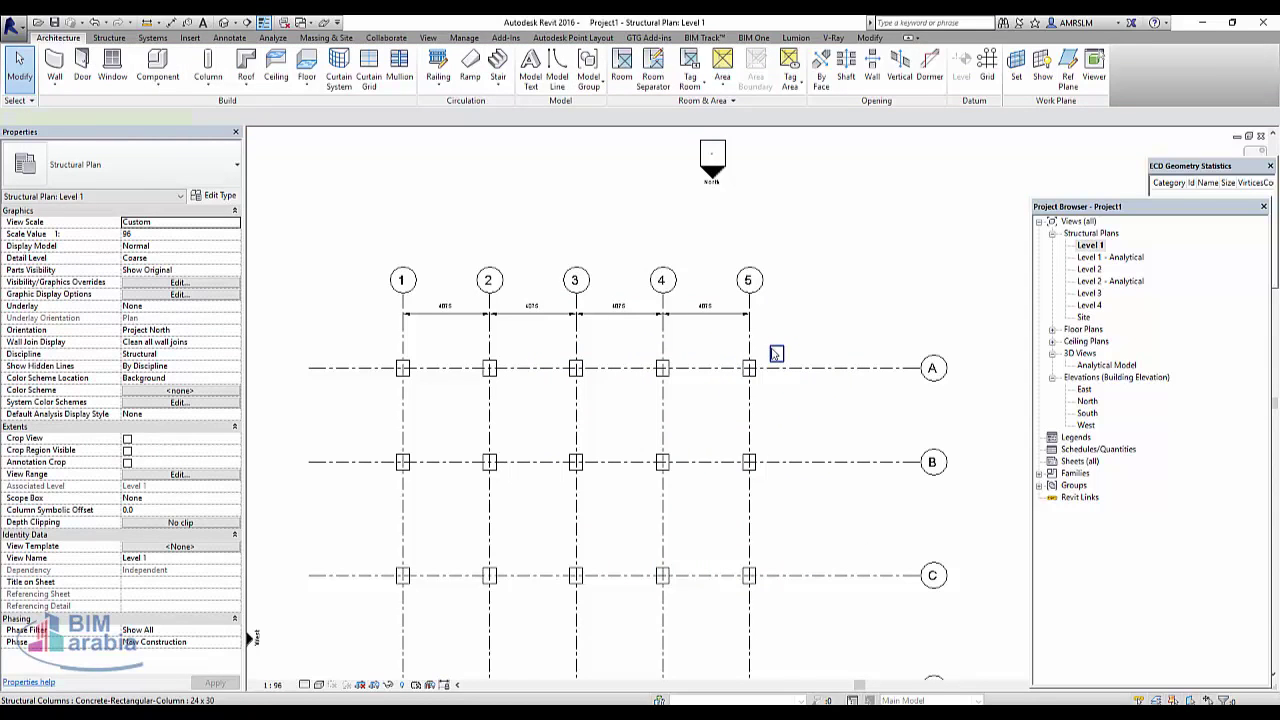
{"action": "left_click", "coordinate": [776, 354]}
{"action": "key", "text": "Delete"}
{"action": "scroll", "coordinate": [766, 456], "scroll_direction": "down", "scroll_amount": 1}
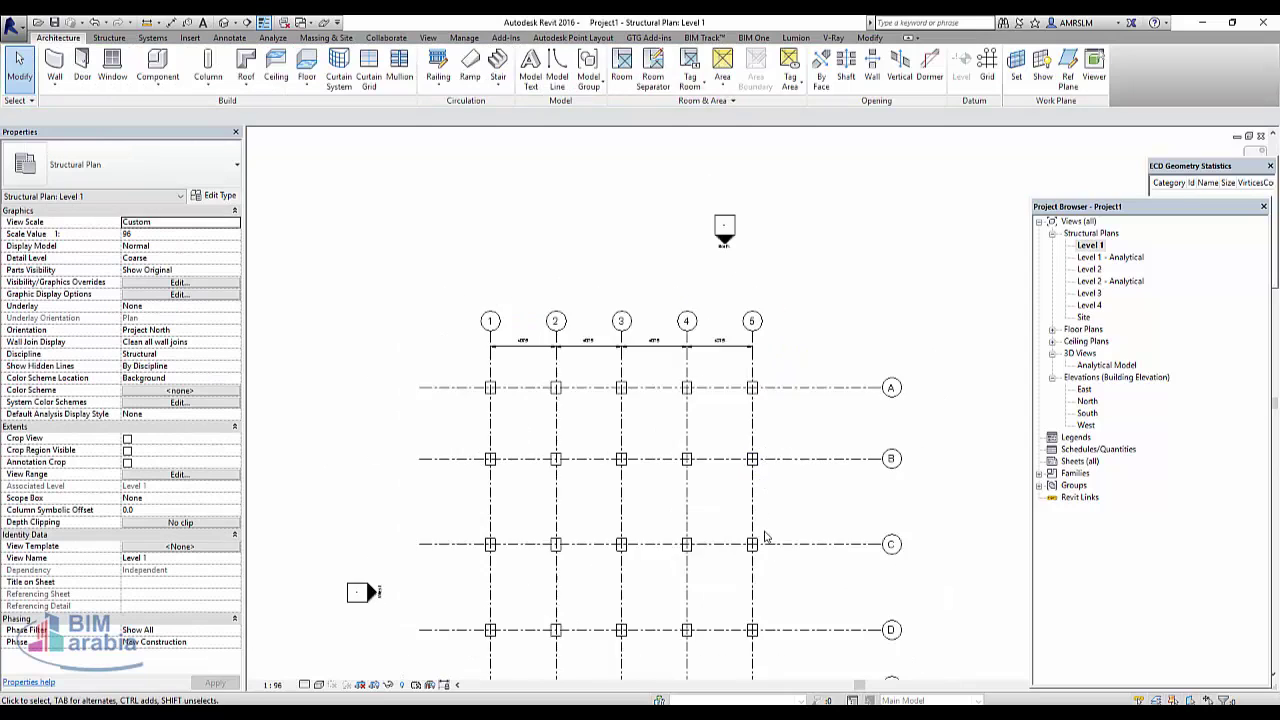
{"action": "middle_click_drag", "start_coordinate": [766, 537], "coordinate": [805, 449]}
{"action": "left_click_drag", "start_coordinate": [760, 505], "coordinate": [835, 352]}
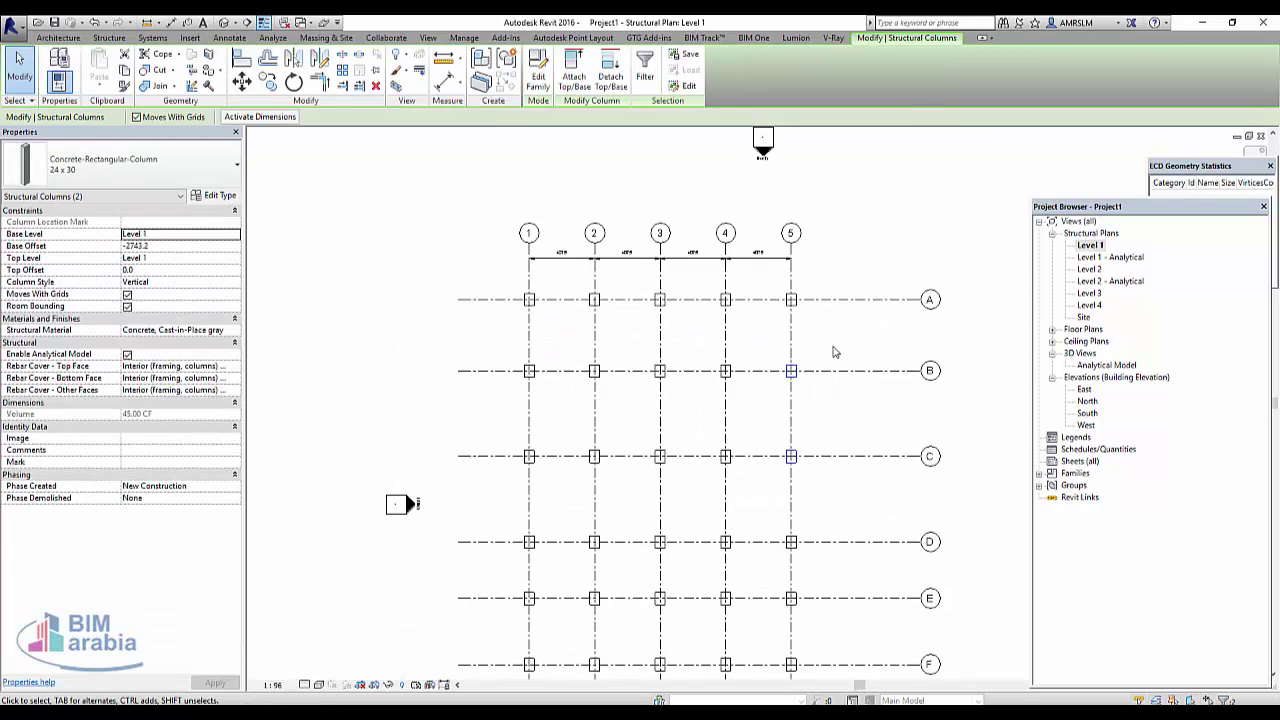
{"action": "key", "text": "Delete"}
{"action": "scroll", "coordinate": [780, 314], "scroll_direction": "up", "scroll_amount": 3}
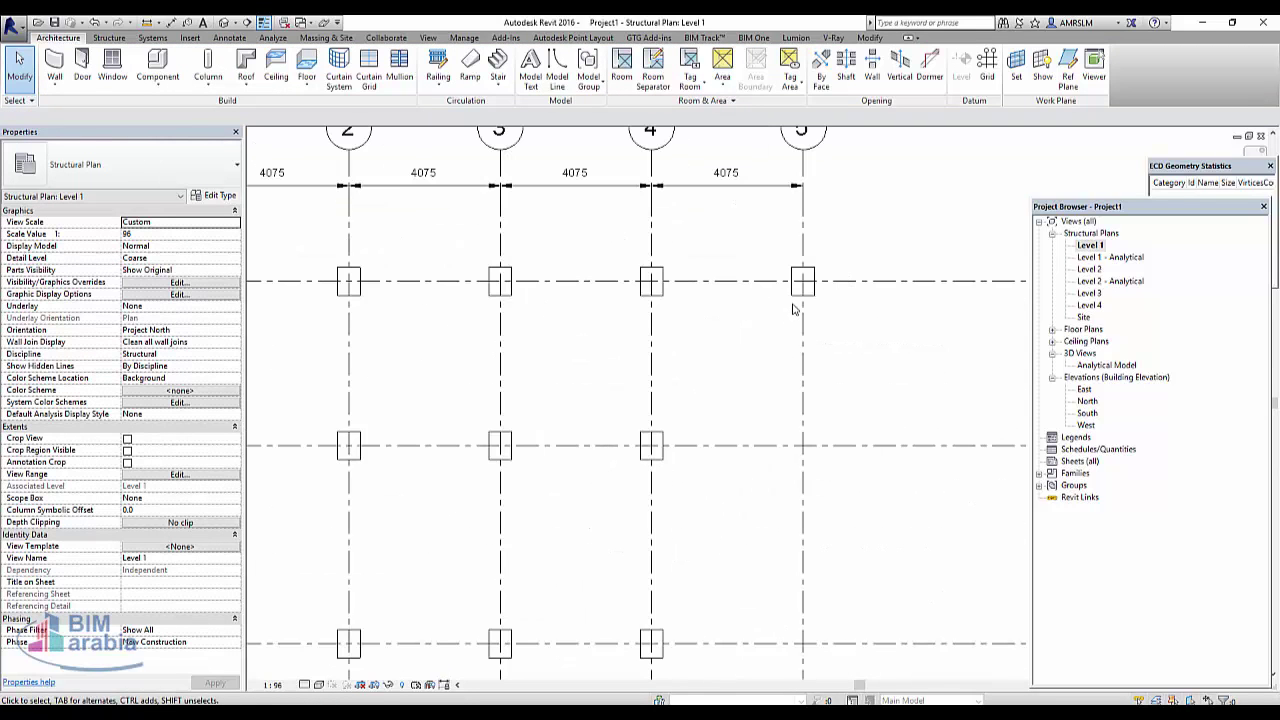
{"action": "left_click", "coordinate": [801, 282]}
Duplicate the column type as '500 x 500' and set its b width to 500
{"action": "left_click", "coordinate": [214, 195]}
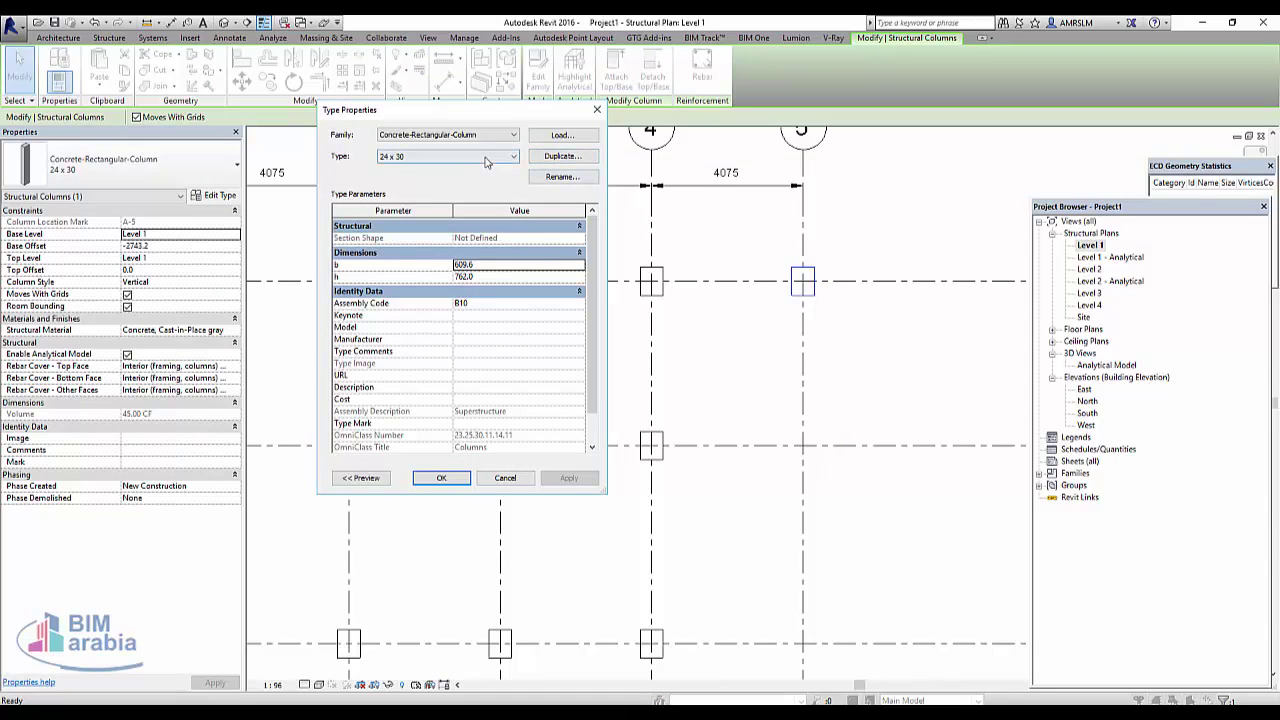
{"action": "left_click", "coordinate": [513, 157]}
{"action": "left_click", "coordinate": [485, 165]}
{"action": "left_click", "coordinate": [547, 160]}
{"action": "type", "text": "24 x 31"}
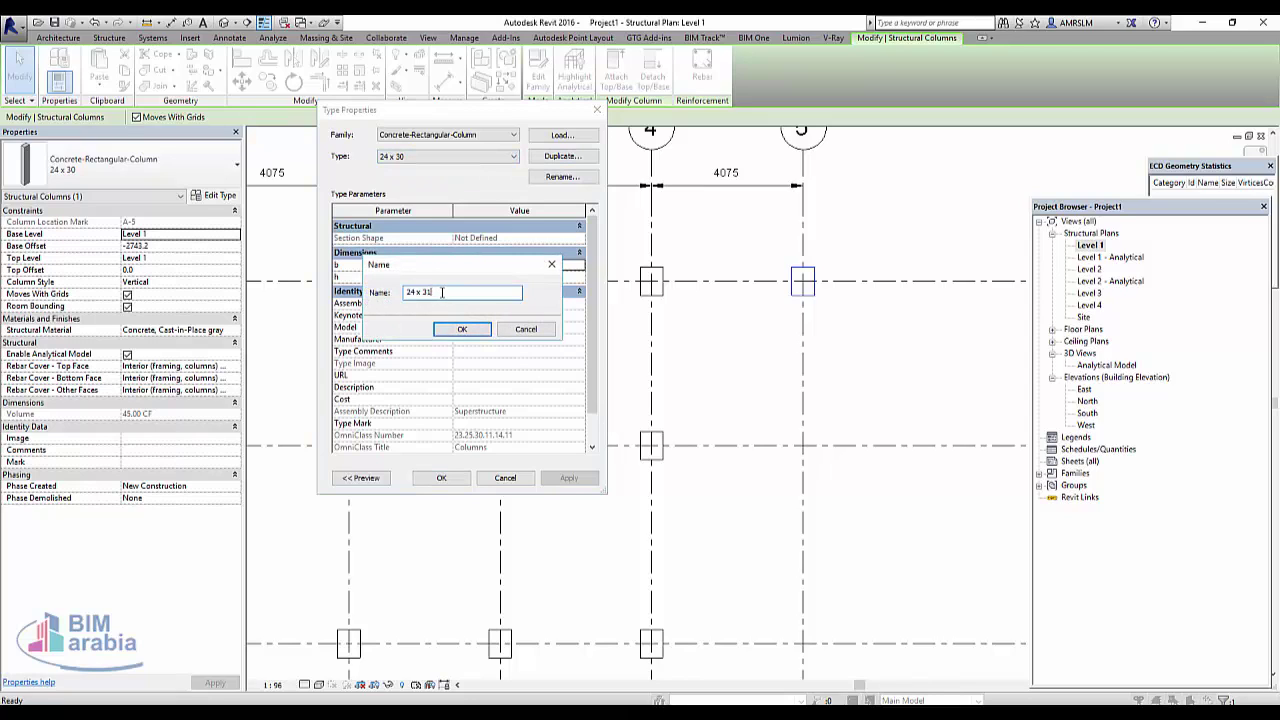
{"action": "left_click_drag", "start_coordinate": [448, 267], "coordinate": [655, 264]}
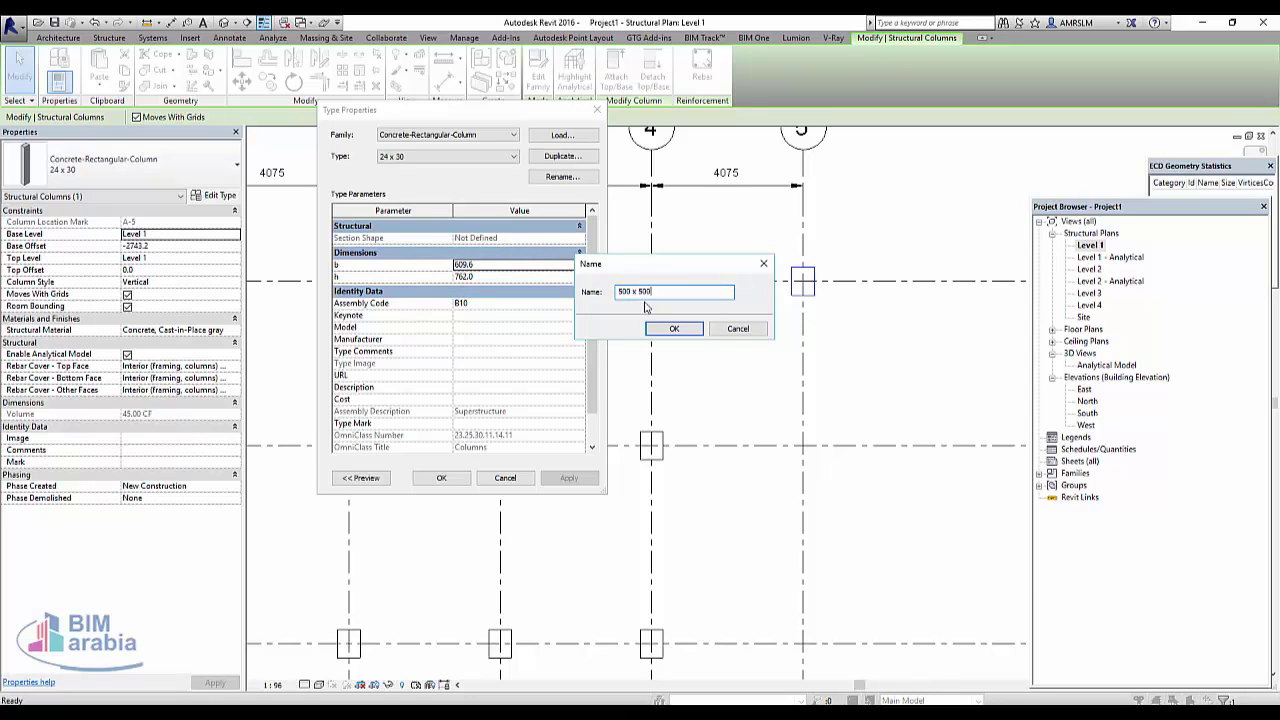
{"action": "left_click", "coordinate": [670, 329]}
{"action": "left_click", "coordinate": [514, 268]}
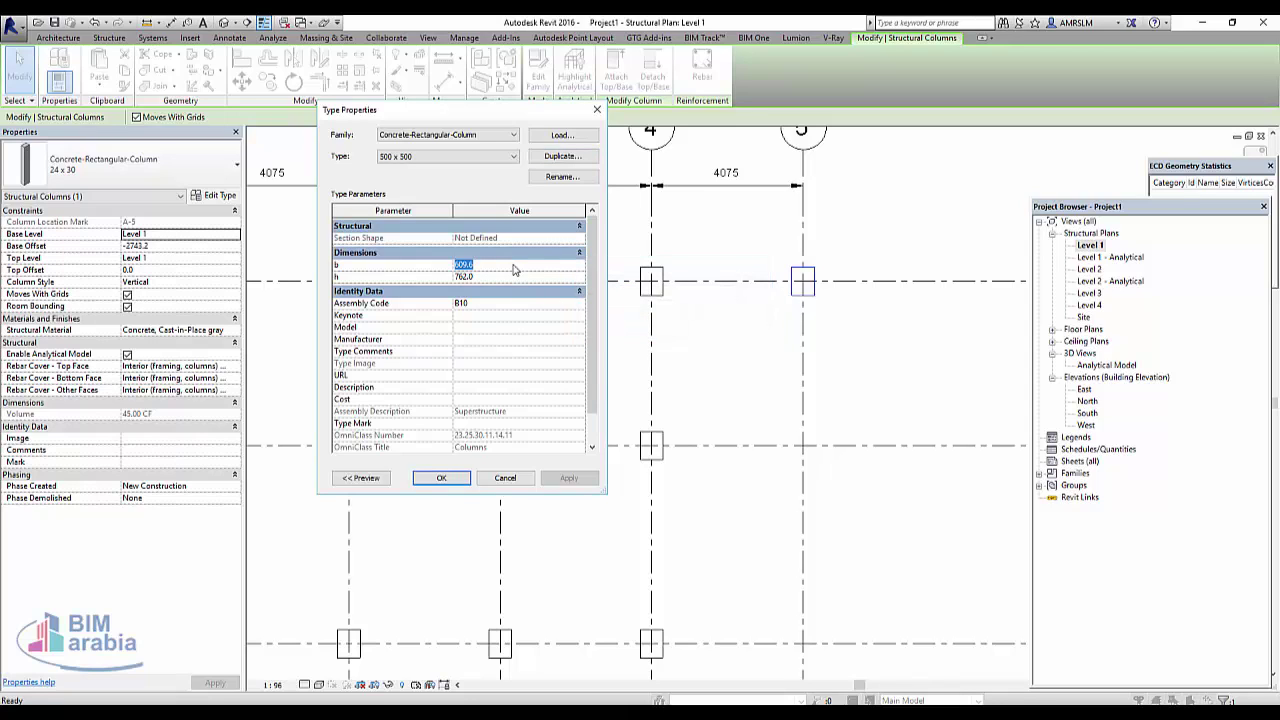
{"action": "type", "text": "50"}
{"action": "left_click", "coordinate": [524, 303]}
{"action": "type", "text": "500"}
{"action": "left_click", "coordinate": [441, 478]}
Set the 500 x 500 type's h depth to 500 and deselect the column
{"action": "scroll", "coordinate": [785, 326], "scroll_direction": "up", "scroll_amount": 3}
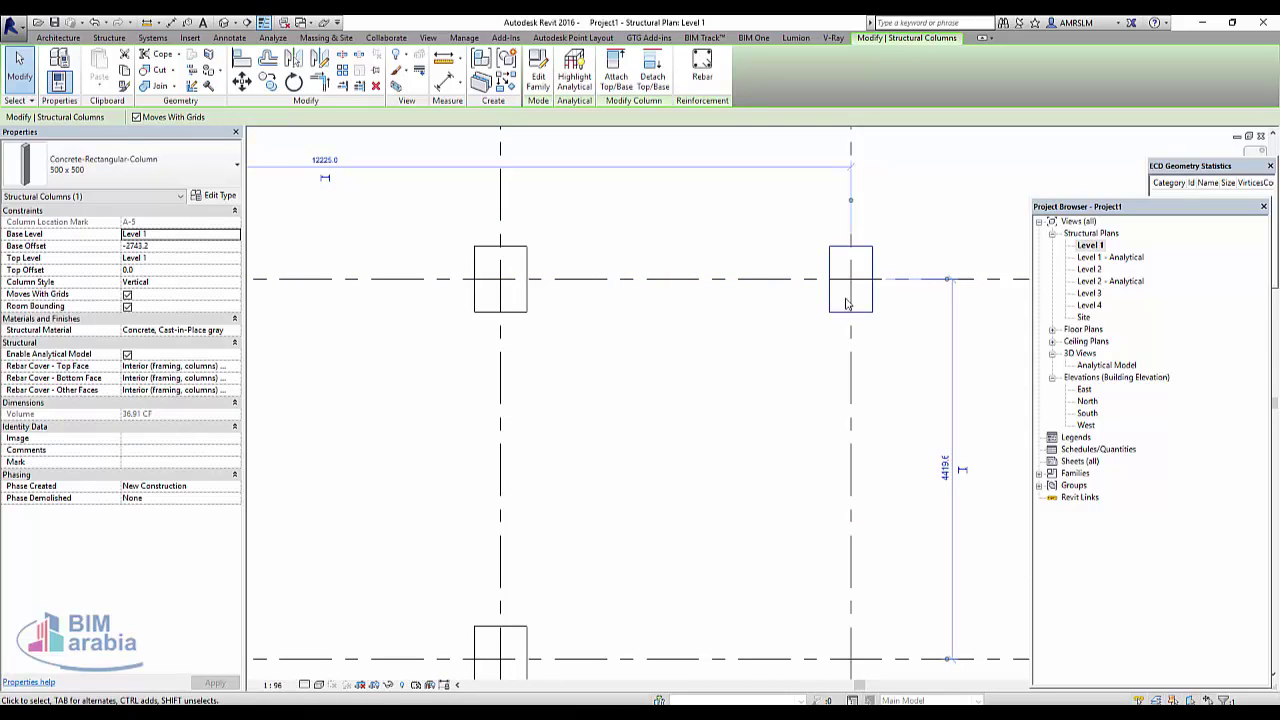
{"action": "left_click", "coordinate": [219, 196]}
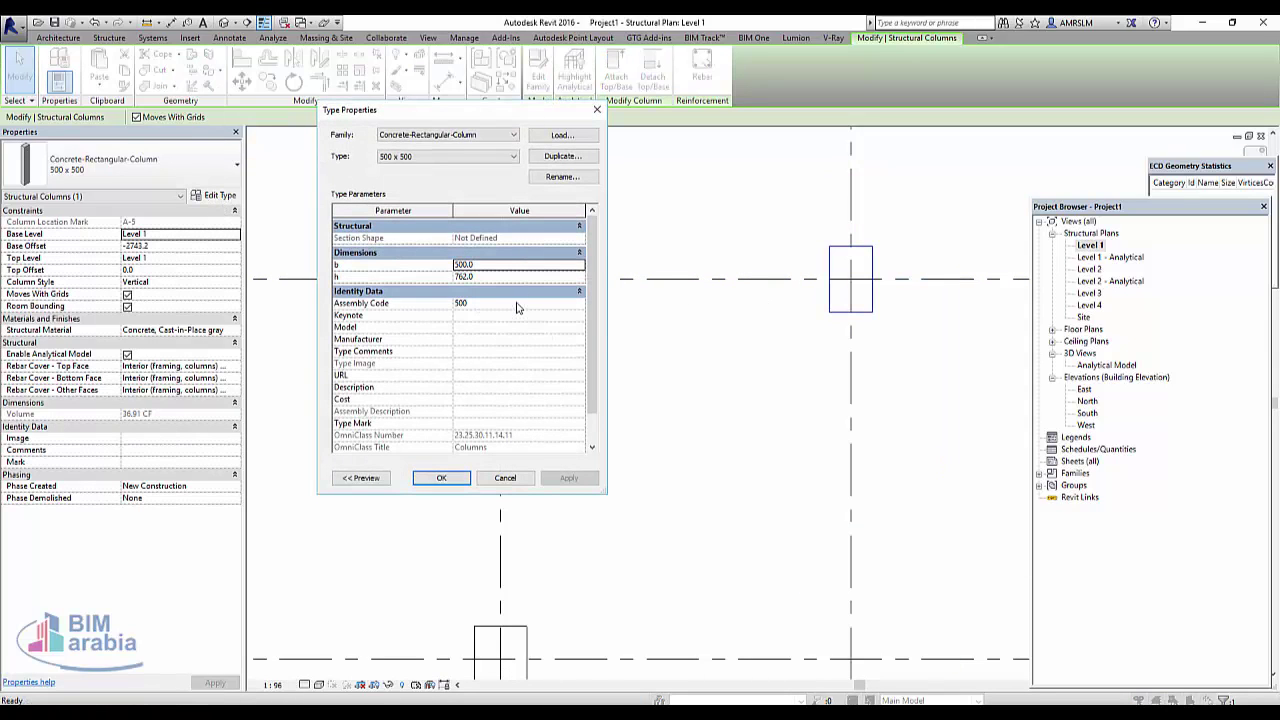
{"action": "left_click", "coordinate": [497, 278]}
{"action": "type", "text": "500"}
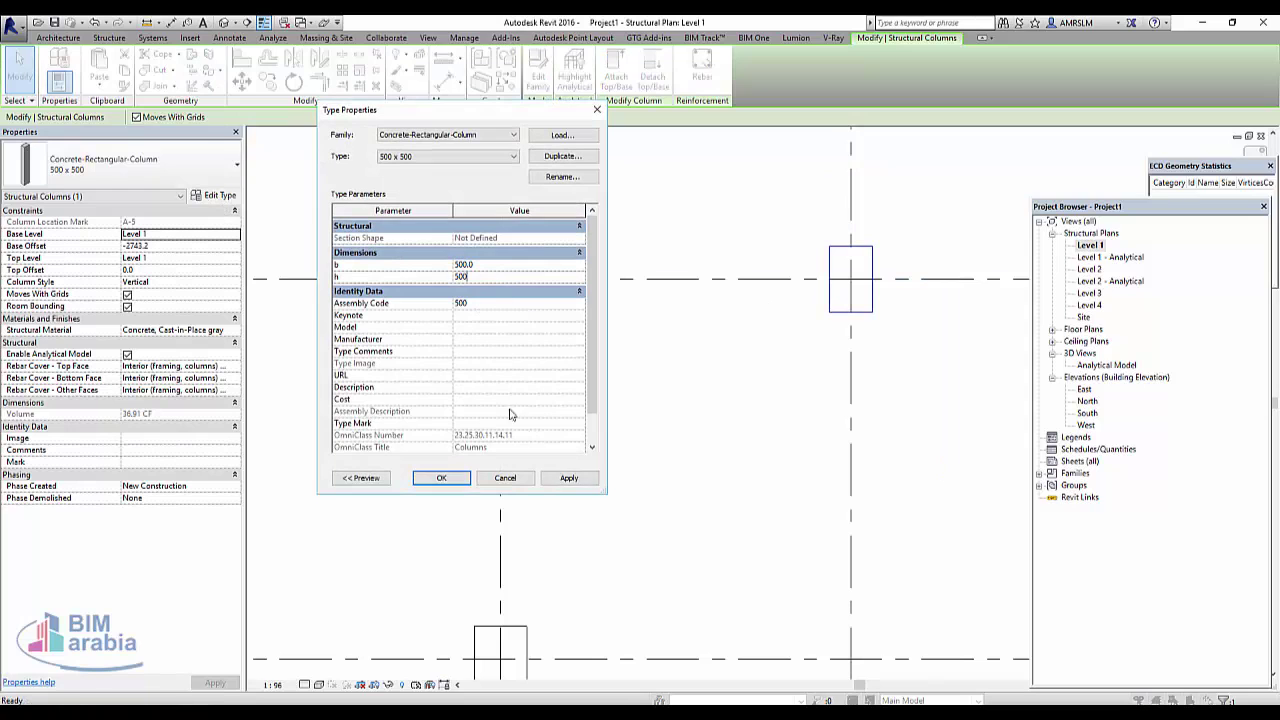
{"action": "left_click", "coordinate": [441, 478]}
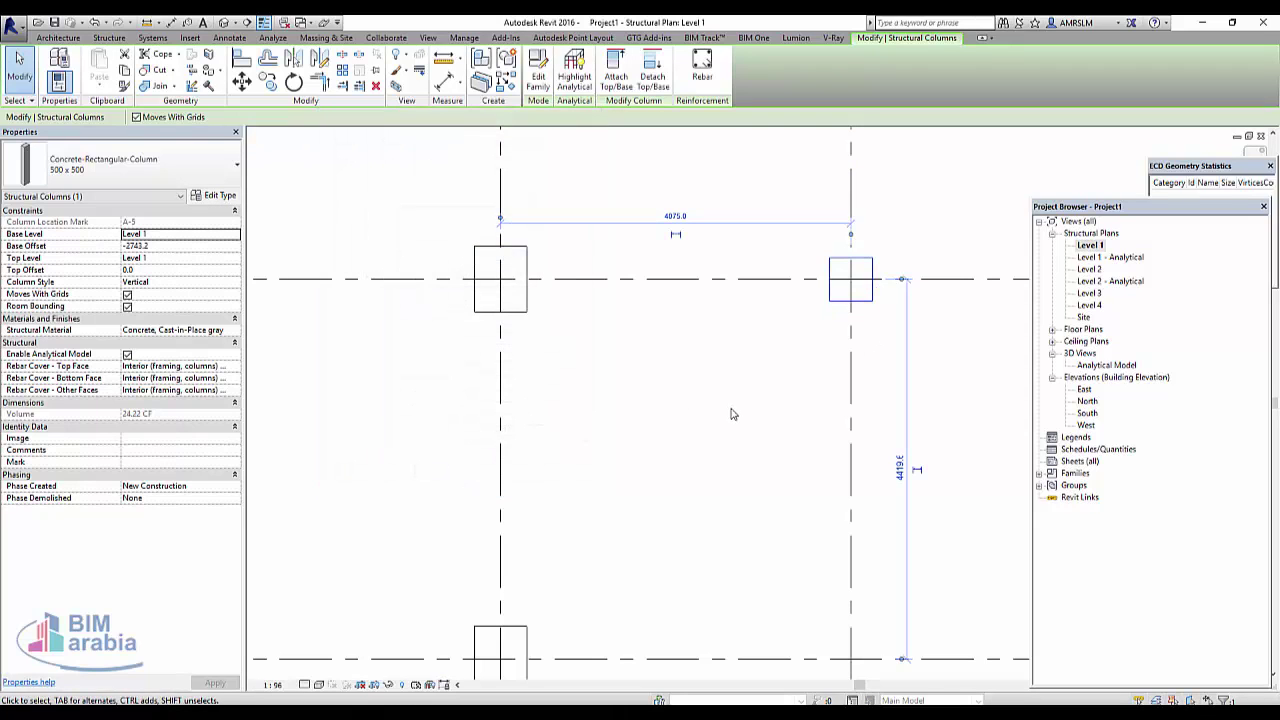
{"action": "scroll", "coordinate": [735, 412], "scroll_direction": "down", "scroll_amount": 2}
{"action": "key", "text": "Escape"}
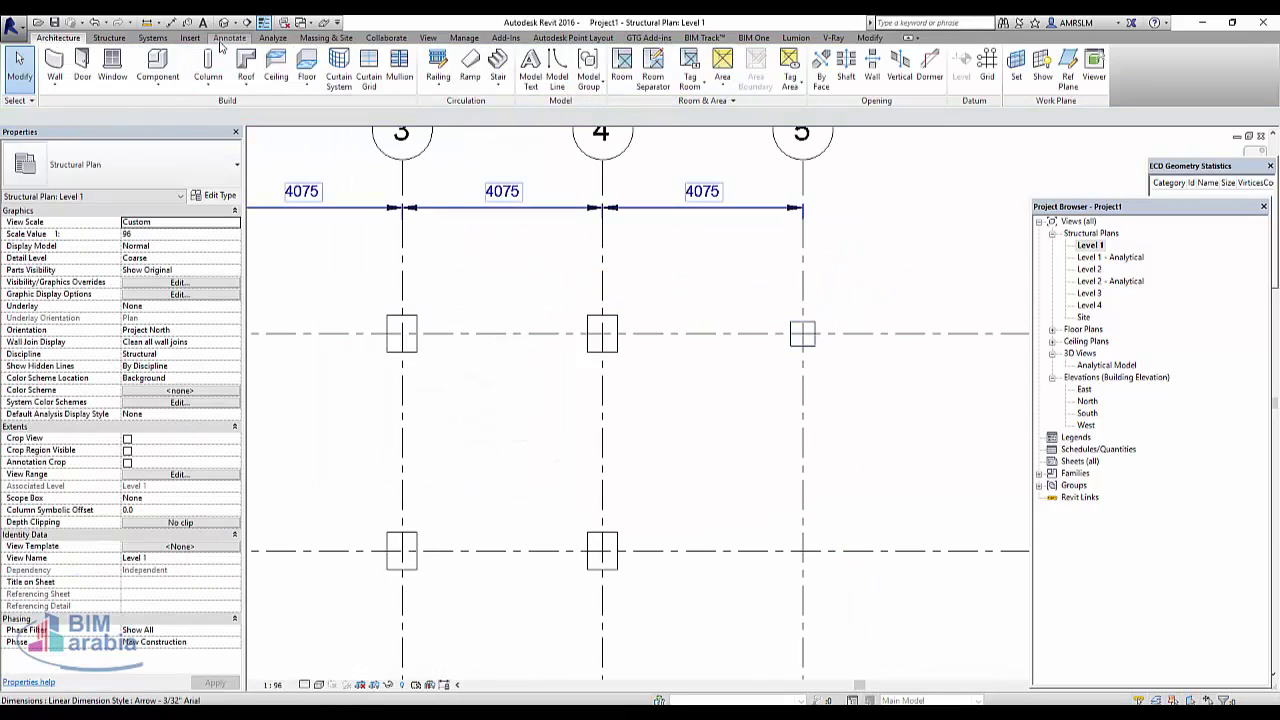
Switch to the default {3D} view of the column model
{"action": "left_click", "coordinate": [224, 23]}
{"action": "scroll", "coordinate": [355, 490], "scroll_direction": "down", "scroll_amount": 2}
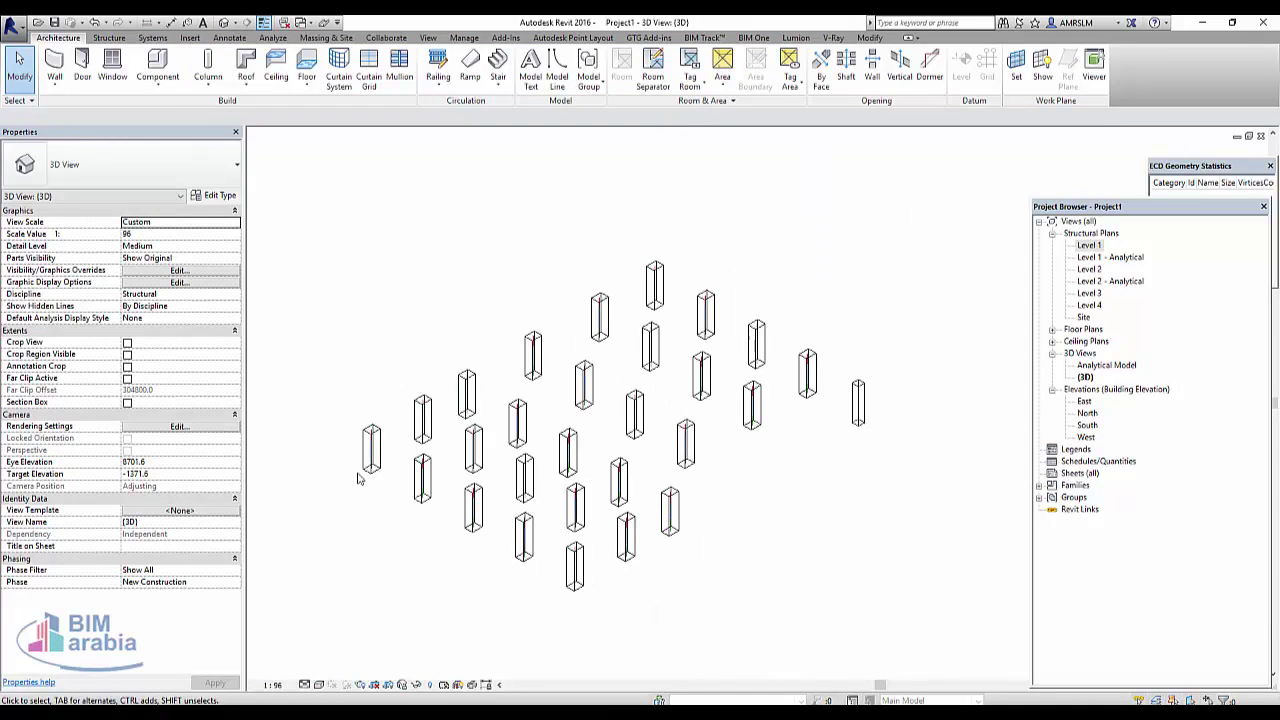
{"action": "scroll", "coordinate": [450, 500], "scroll_direction": "up", "scroll_amount": 2}
{"action": "scroll", "coordinate": [684, 527], "scroll_direction": "up", "scroll_amount": 2}
{"action": "scroll", "coordinate": [660, 470], "scroll_direction": "up", "scroll_amount": 3}
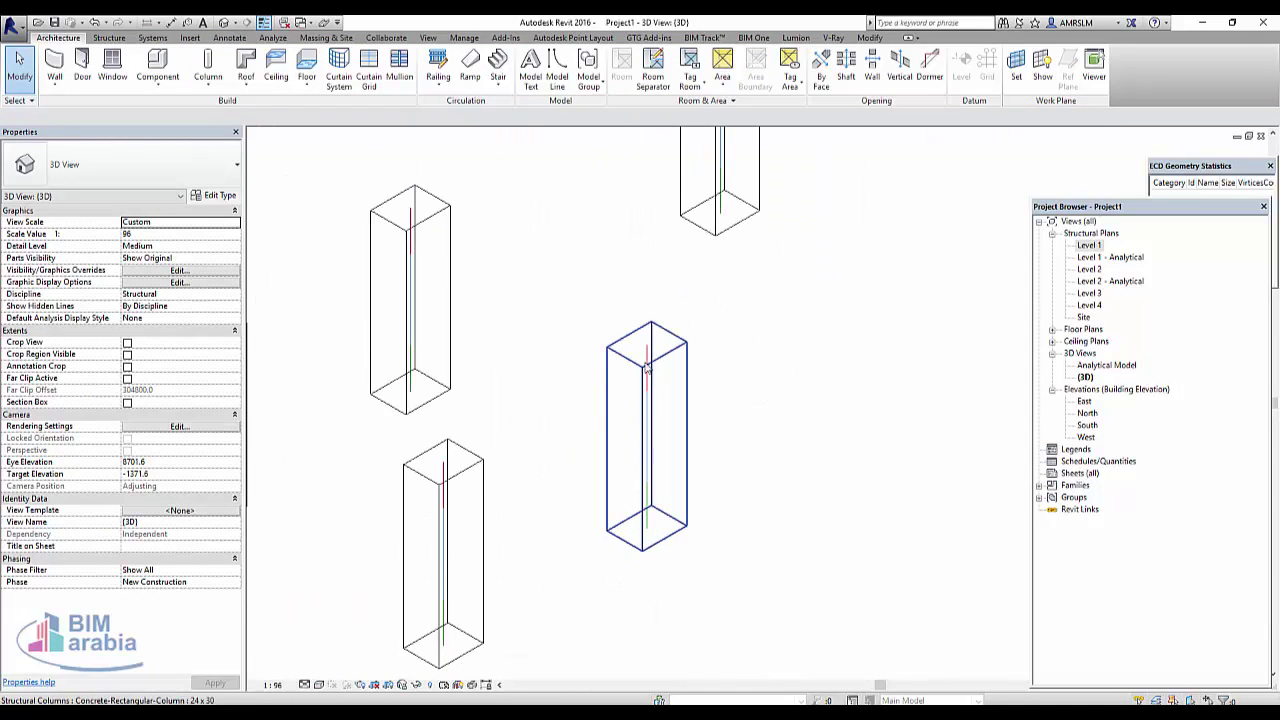
{"action": "scroll", "coordinate": [650, 368], "scroll_direction": "down", "scroll_amount": 3}
{"action": "scroll", "coordinate": [793, 487], "scroll_direction": "down", "scroll_amount": 2}
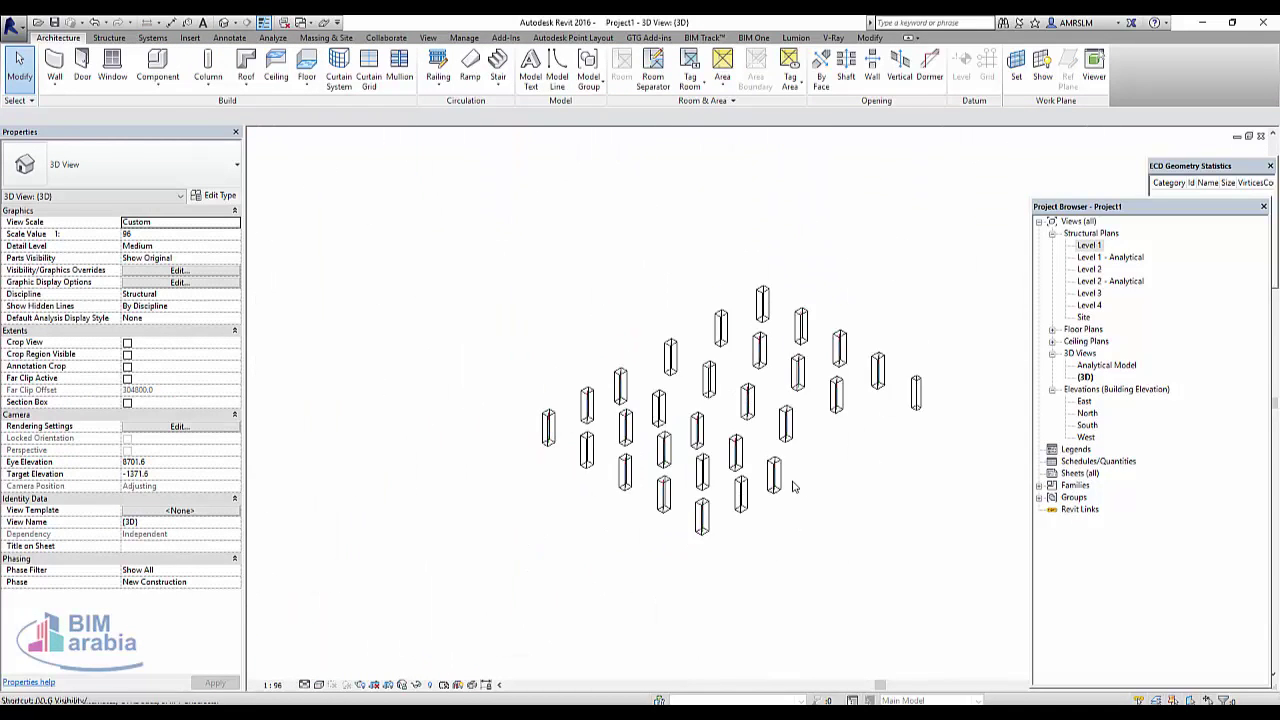
Uncheck 'Show analytical model categories' in the {3D} view's visibility settings, then open Analytical Model
{"action": "key", "text": "v"}
{"action": "key", "text": "g"}
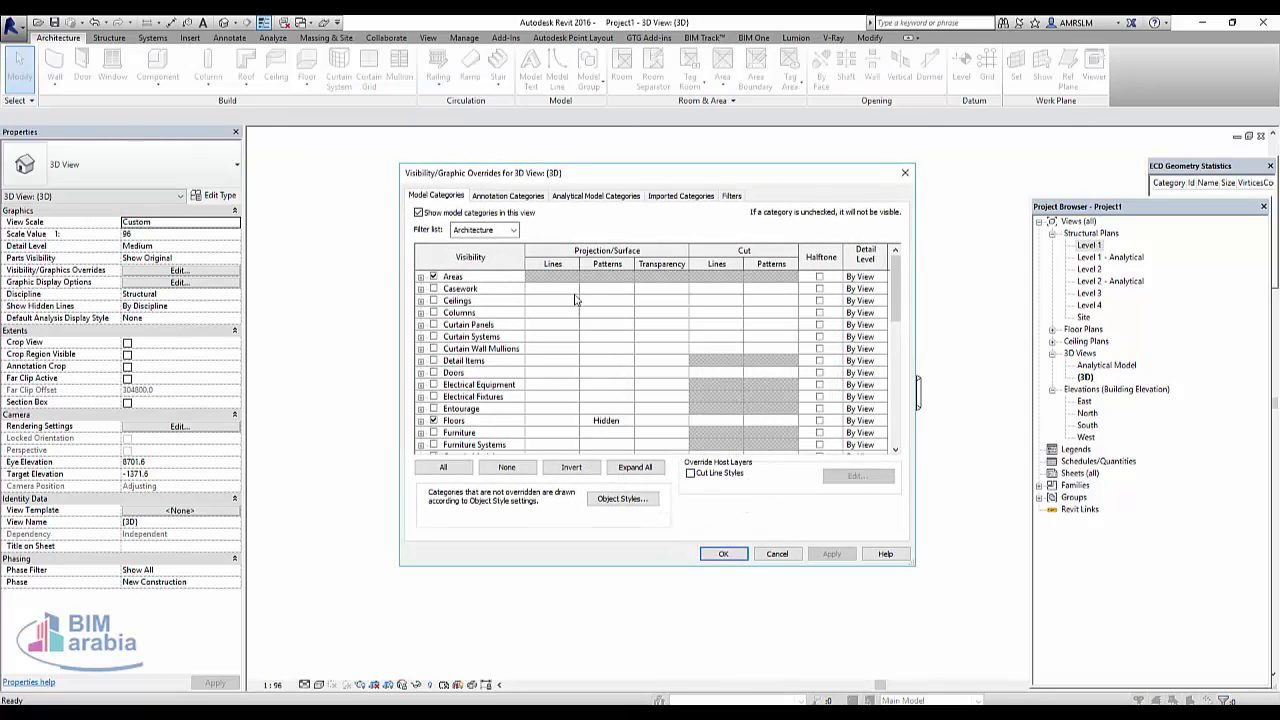
{"action": "left_click", "coordinate": [512, 198]}
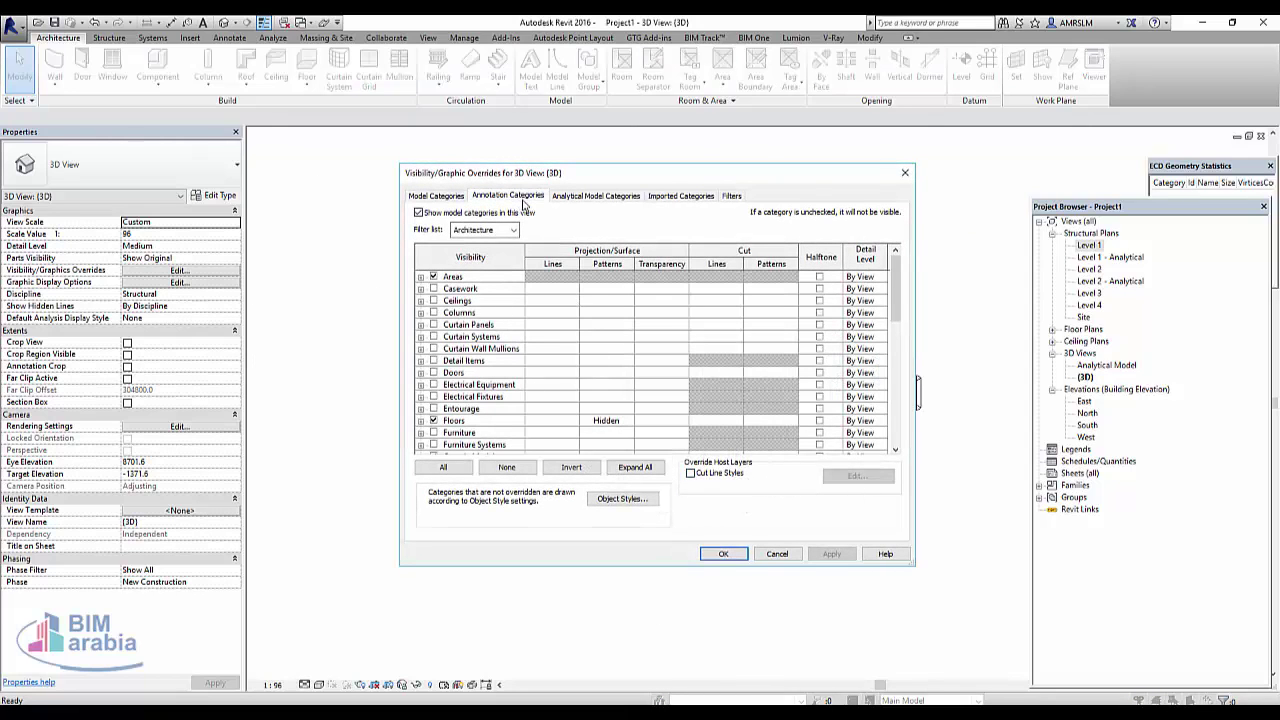
{"action": "left_click", "coordinate": [550, 198]}
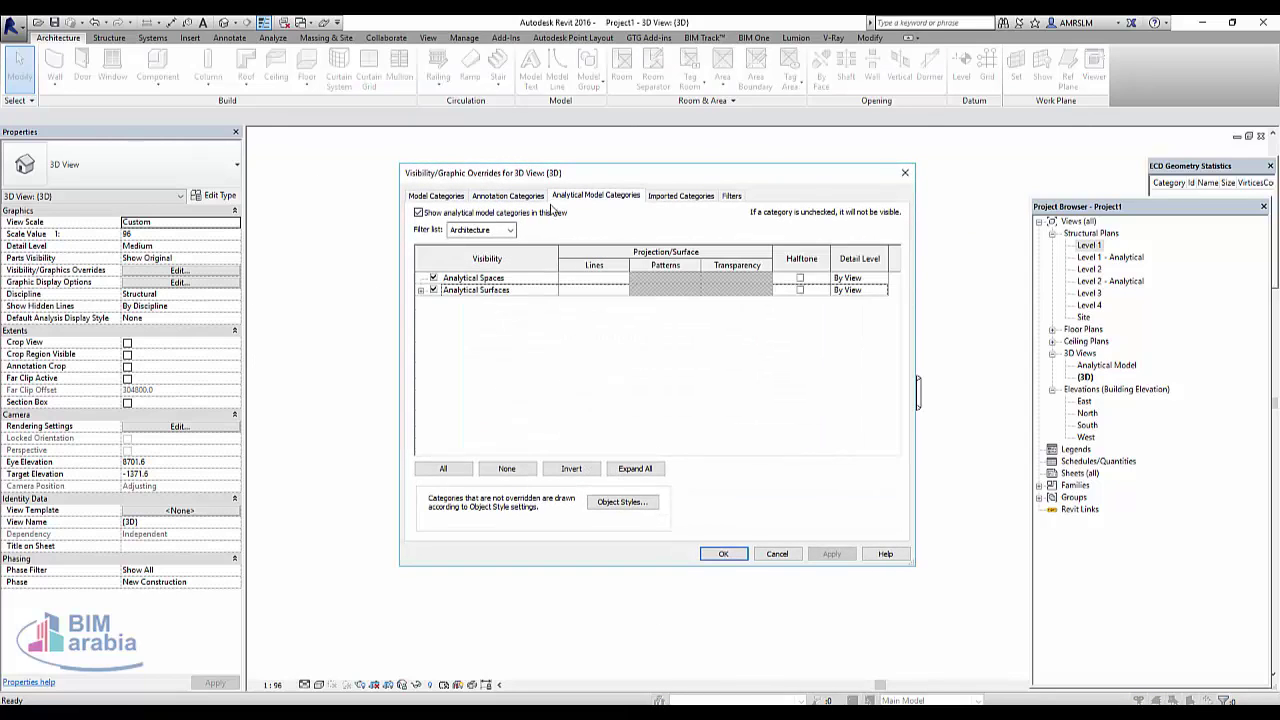
{"action": "left_click", "coordinate": [419, 213]}
{"action": "left_click_drag", "start_coordinate": [590, 172], "coordinate": [311, 110]}
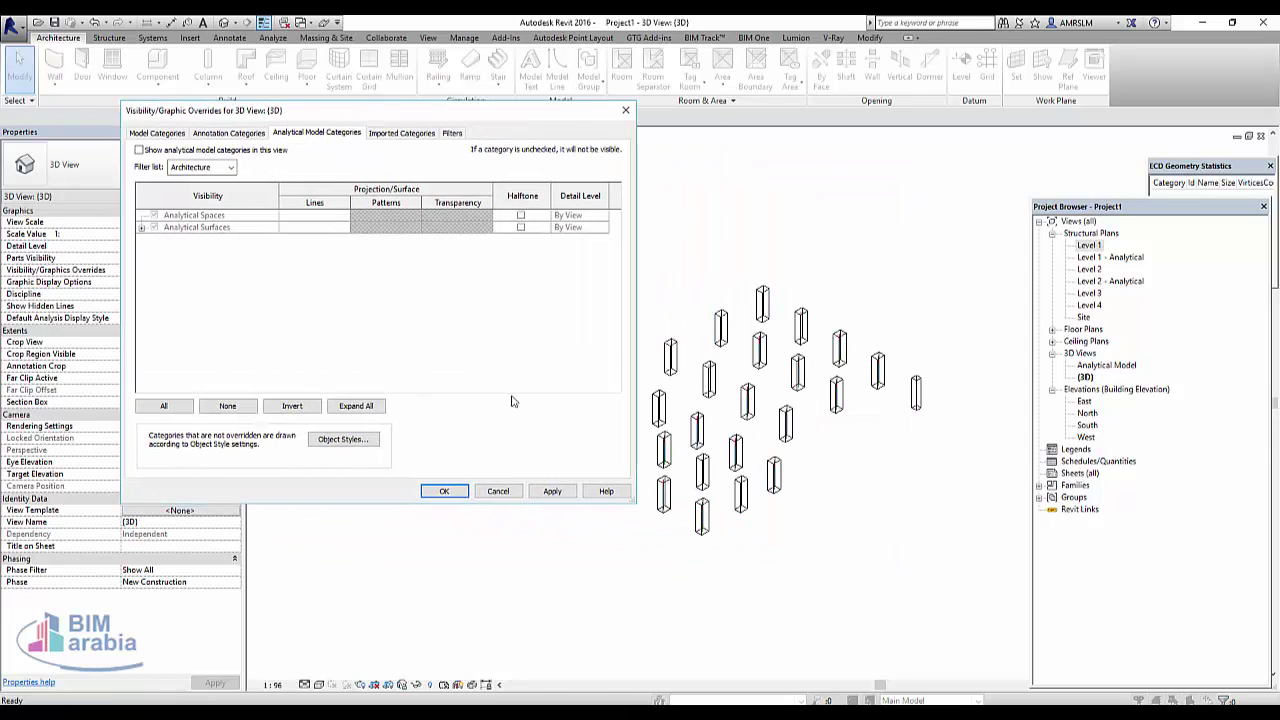
{"action": "left_click", "coordinate": [552, 491]}
{"action": "left_click", "coordinate": [453, 497]}
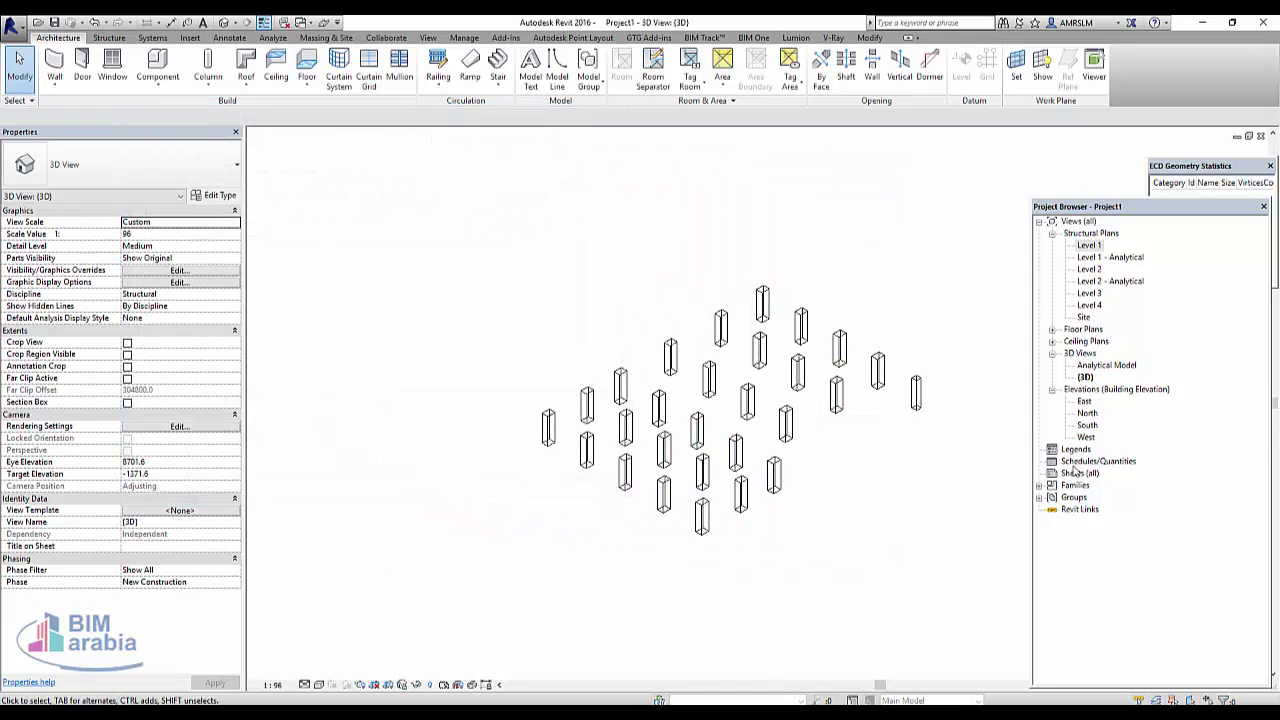
{"action": "double_click", "coordinate": [1108, 365]}
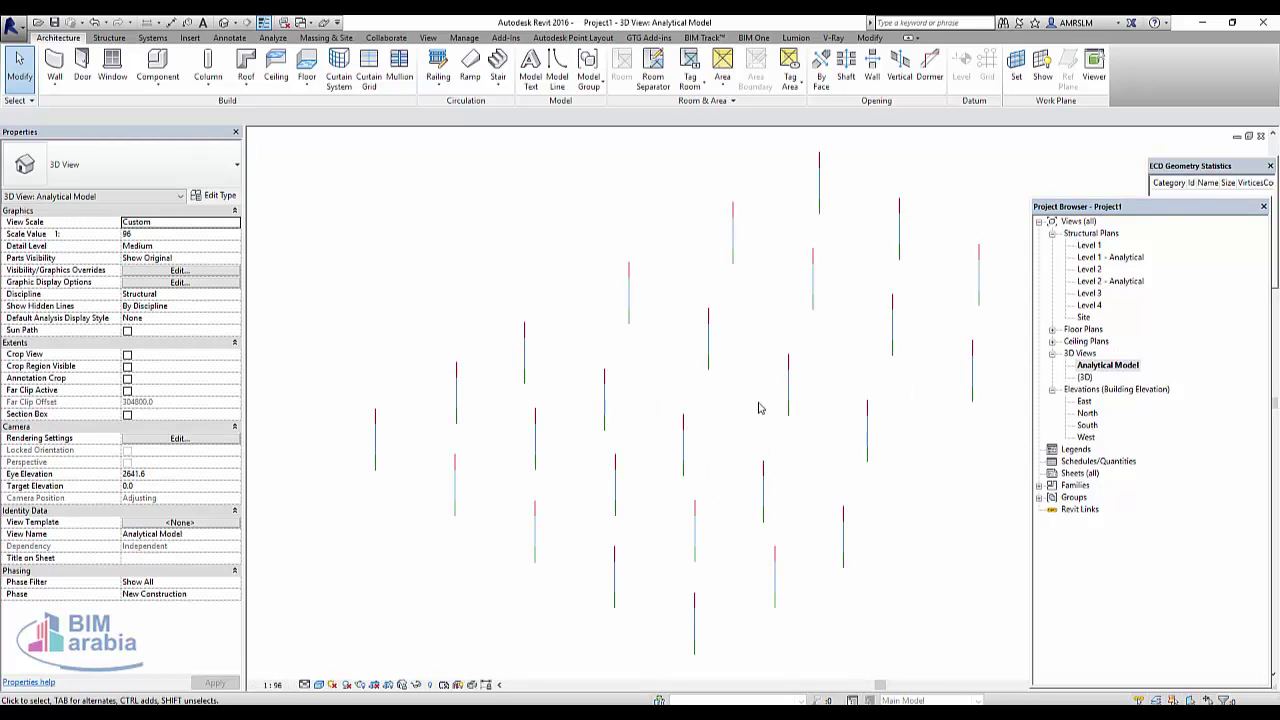
Open the Level 2 structural plan with Level 1 set as its underlay
{"action": "double_click", "coordinate": [1090, 247]}
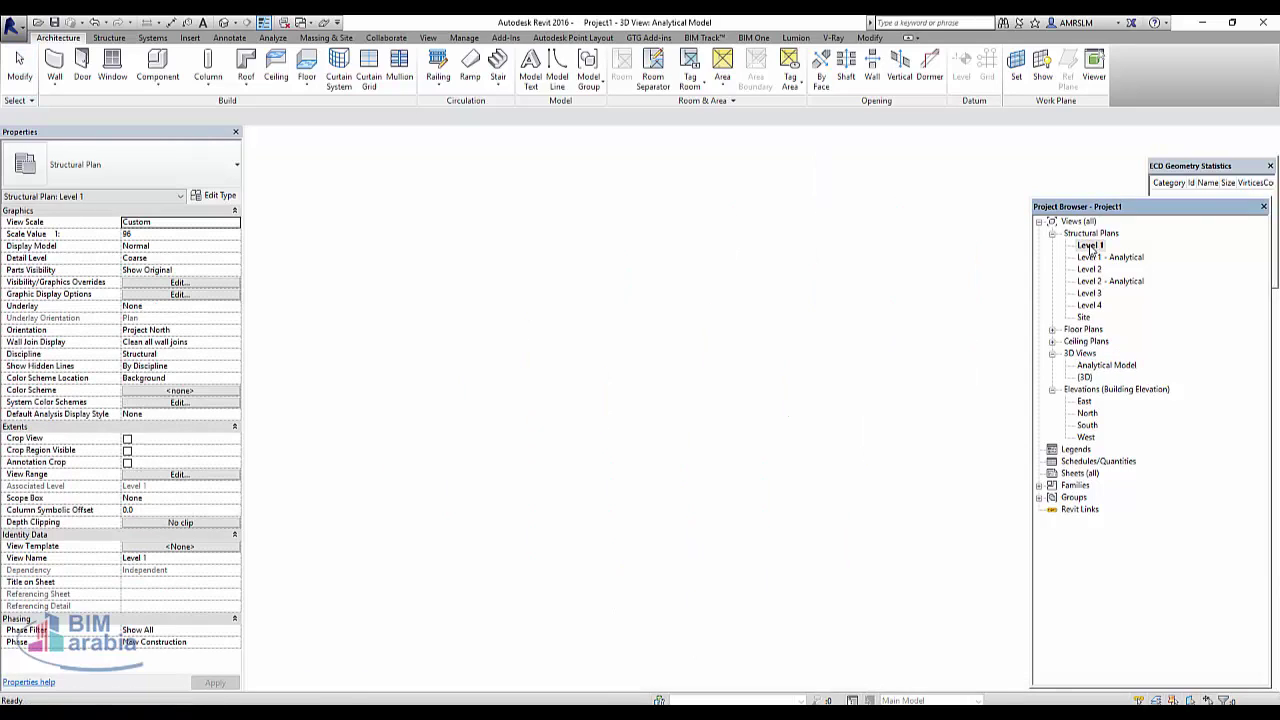
{"action": "middle_click_drag", "start_coordinate": [383, 438], "coordinate": [554, 382]}
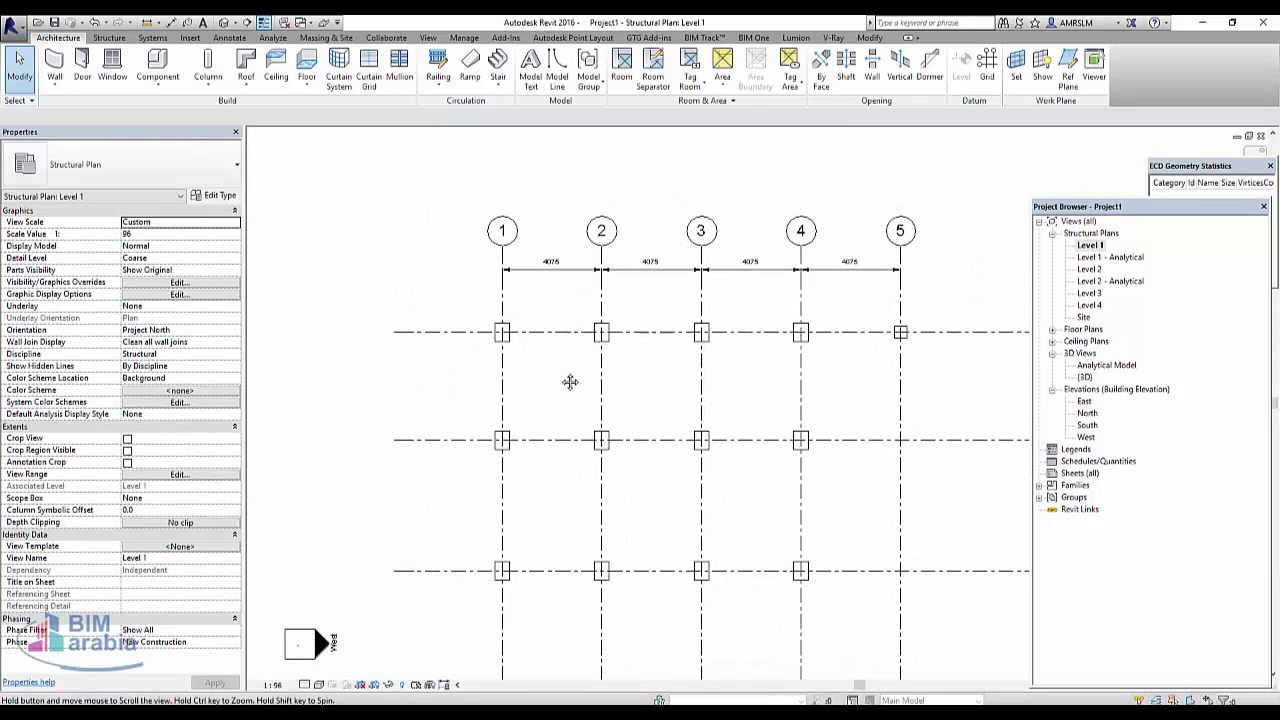
{"action": "left_click", "coordinate": [1082, 269]}
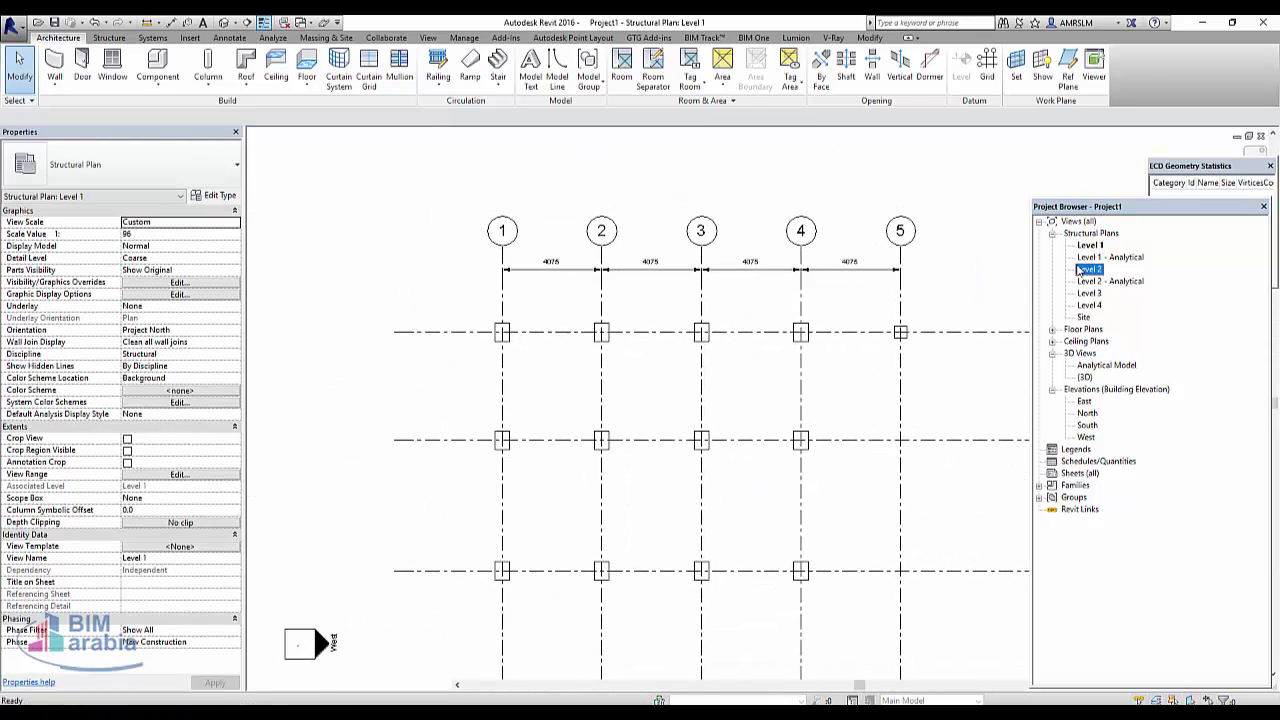
{"action": "double_click", "coordinate": [1088, 269]}
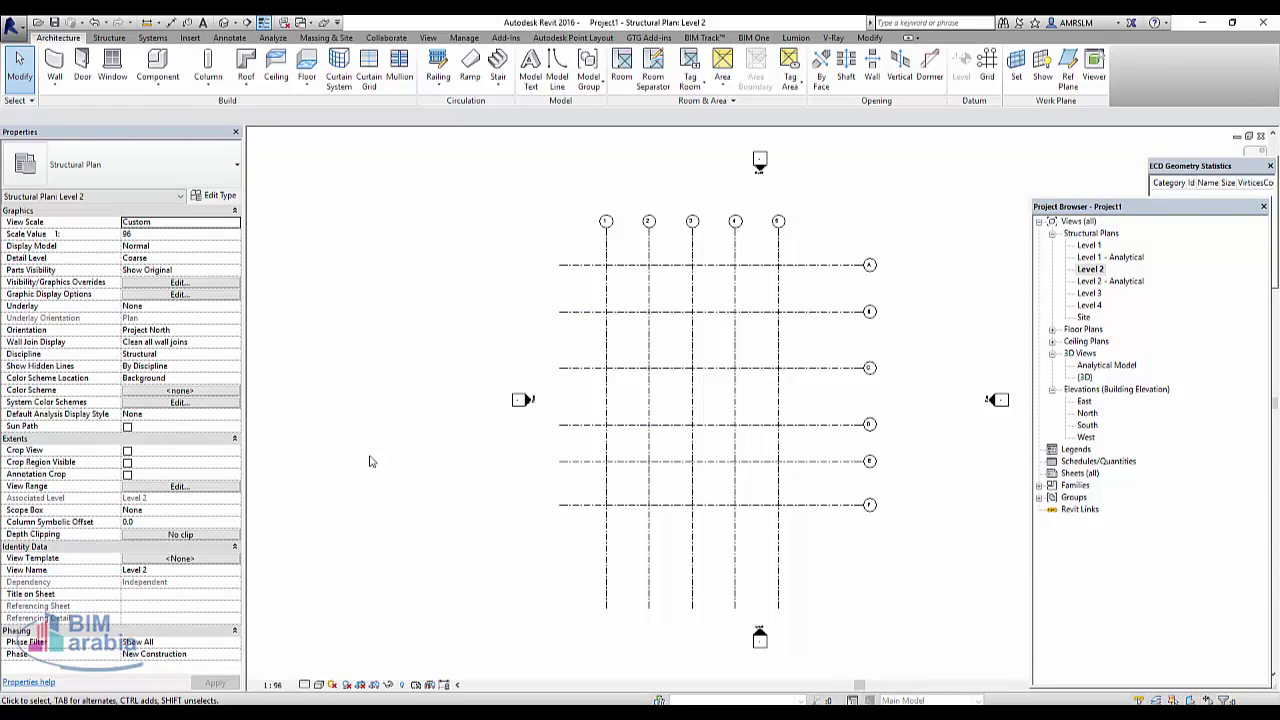
{"action": "left_click", "coordinate": [224, 306]}
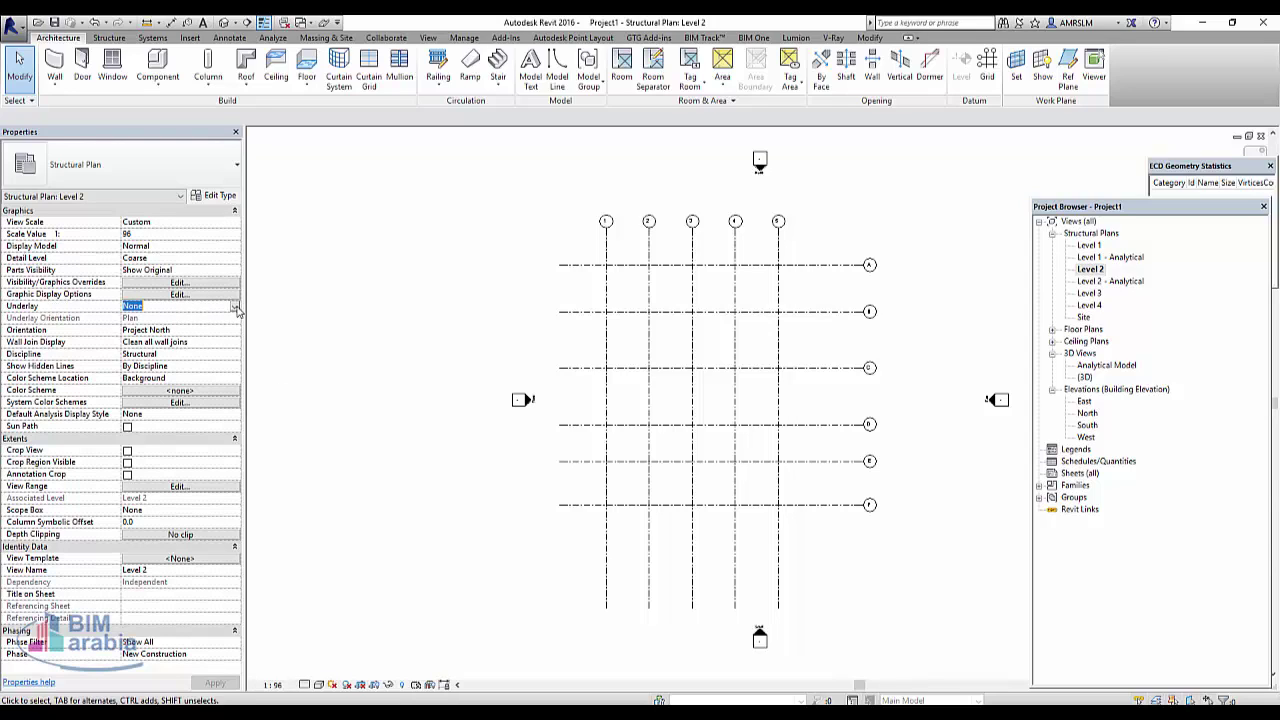
{"action": "left_click", "coordinate": [236, 306]}
{"action": "left_click", "coordinate": [212, 320]}
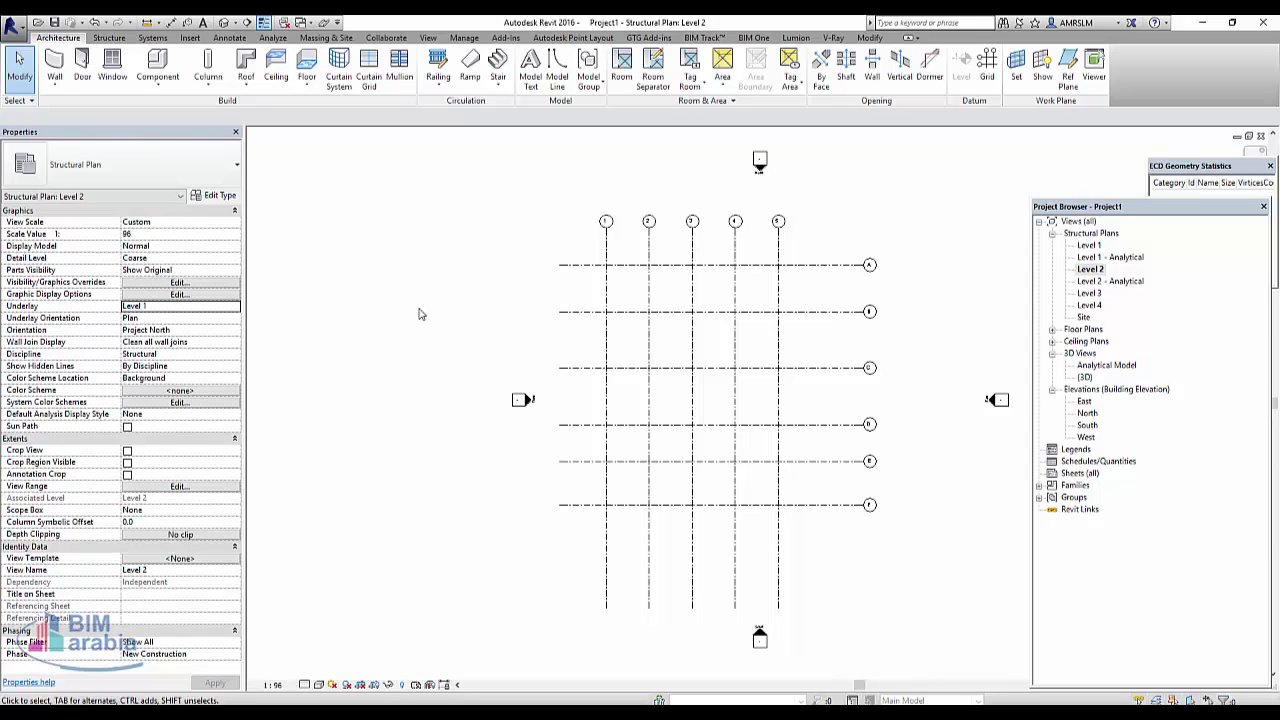
Review the plan's visibility overrides down to Shaft Openings and close with OK
{"action": "key", "text": "v"}
{"action": "key", "text": "g"}
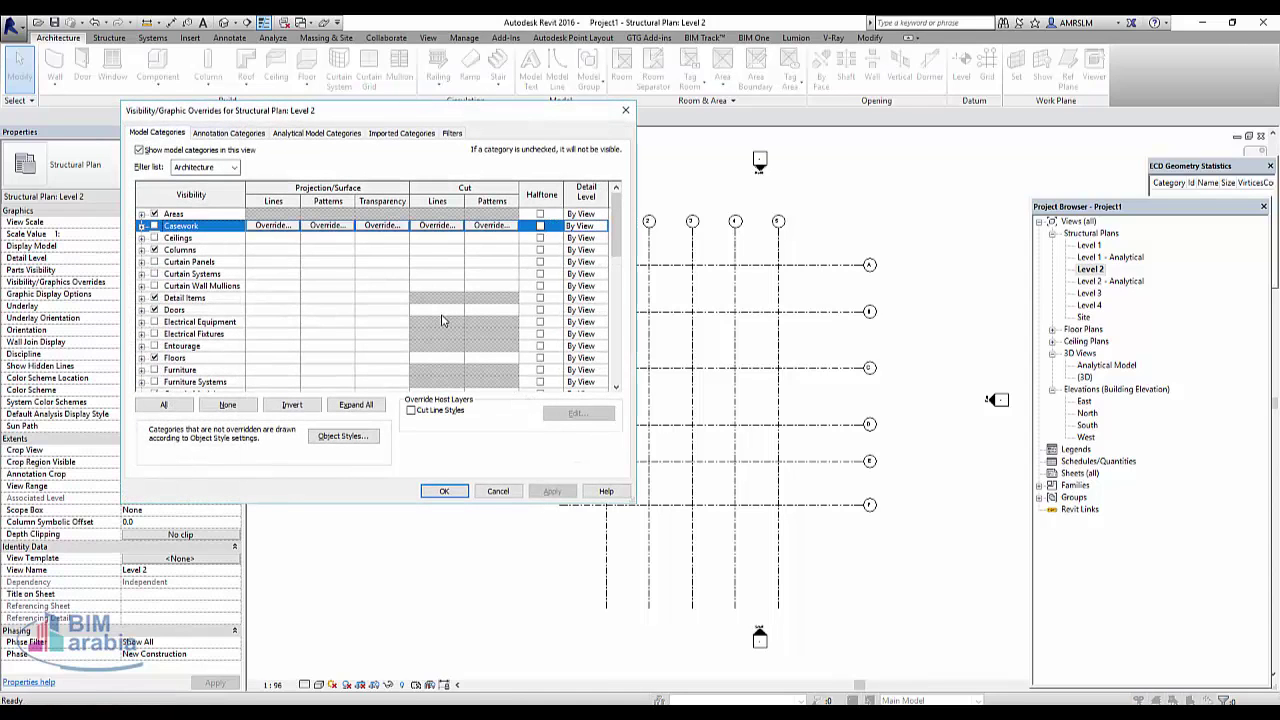
{"action": "key", "text": "Down"}
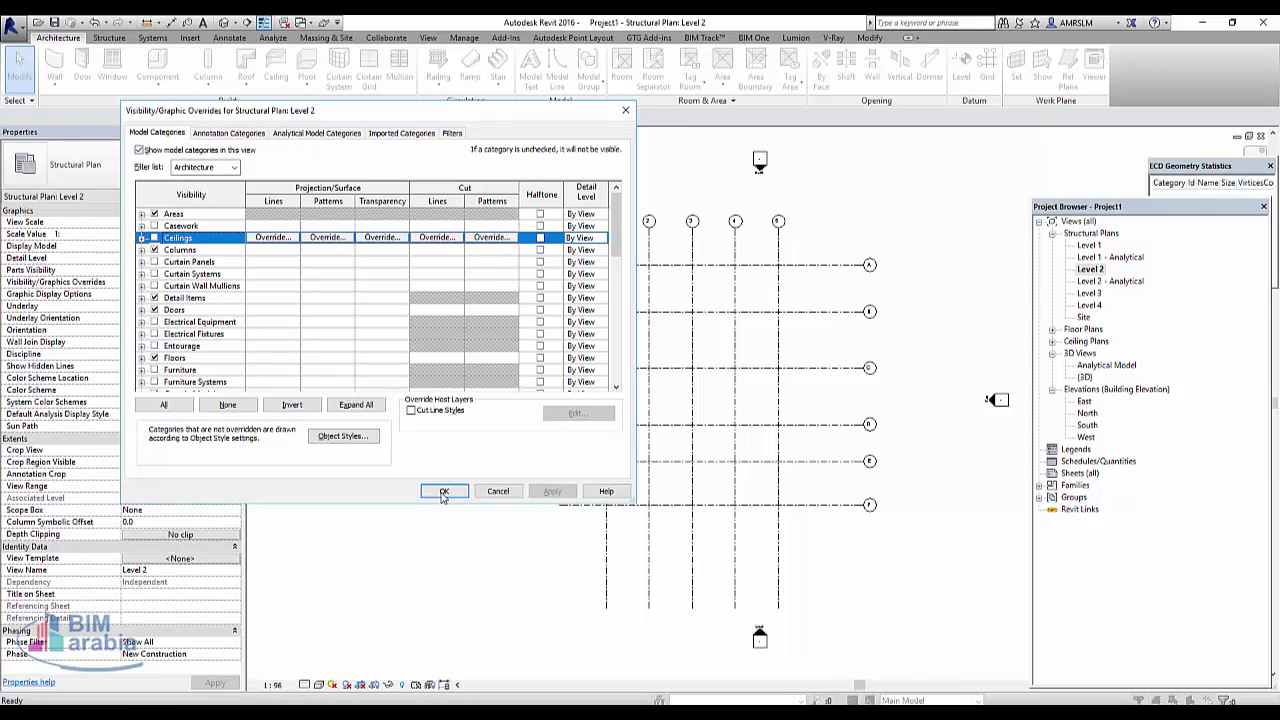
{"action": "key", "text": "Down"}
{"action": "key", "text": "Down"}
{"action": "key", "text": "Down"}
{"action": "key", "text": "Down"}
{"action": "key", "text": "Down"}
{"action": "key", "text": "Down"}
{"action": "key", "text": "Down"}
{"action": "key", "text": "Down"}
{"action": "key", "text": "Down"}
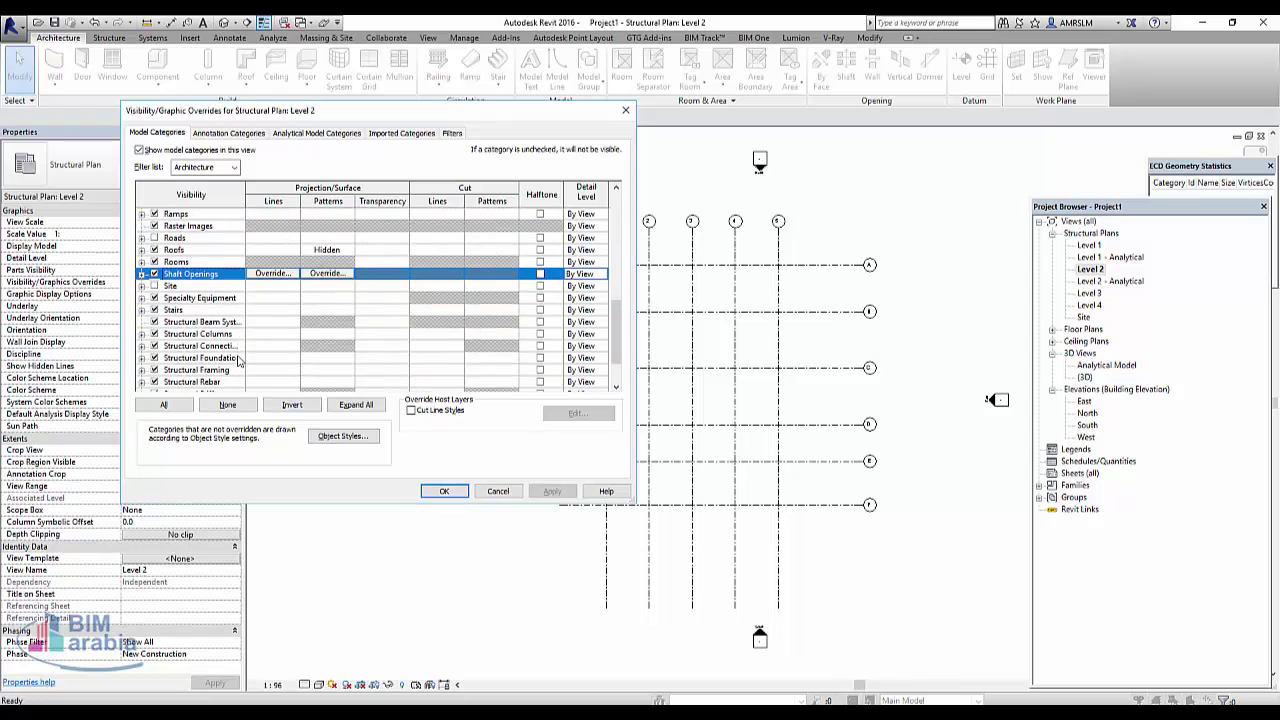
{"action": "left_click", "coordinate": [443, 491]}
{"action": "scroll", "coordinate": [480, 363], "scroll_direction": "up", "scroll_amount": 2}
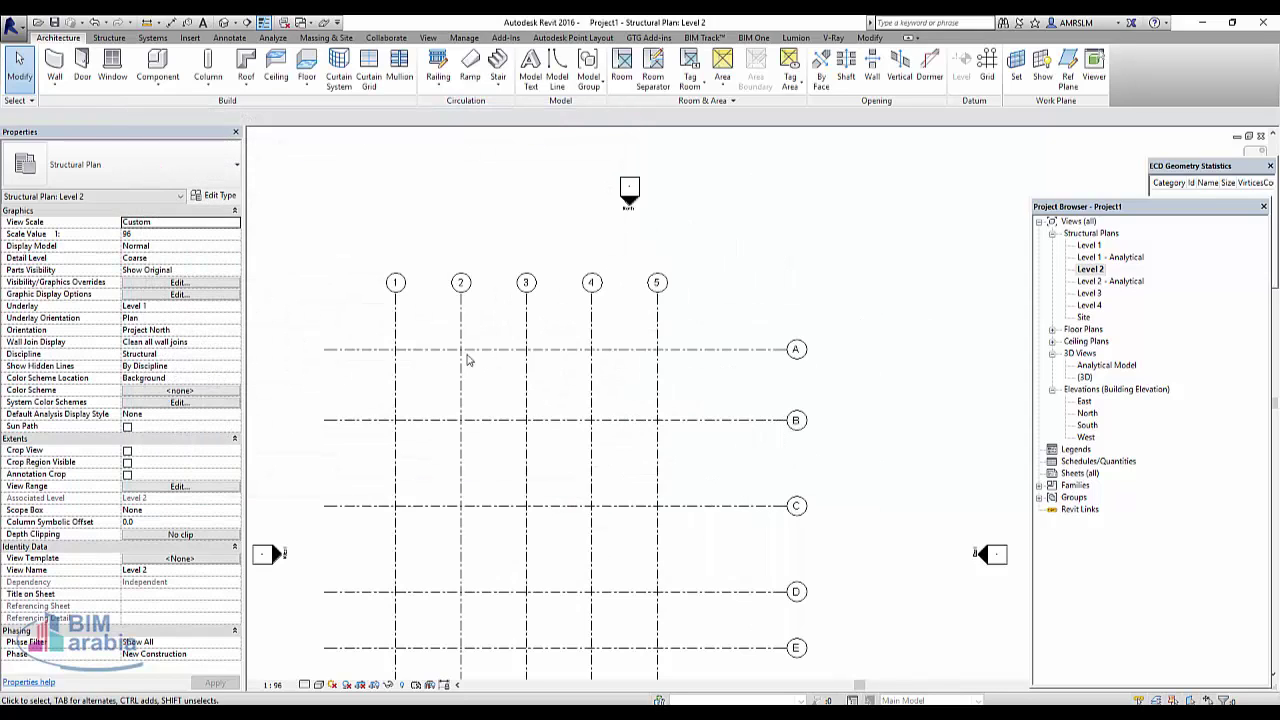
Place depth-extending 24 x 30 concrete columns at every Level 2 grid intersection
{"action": "left_click", "coordinate": [208, 86]}
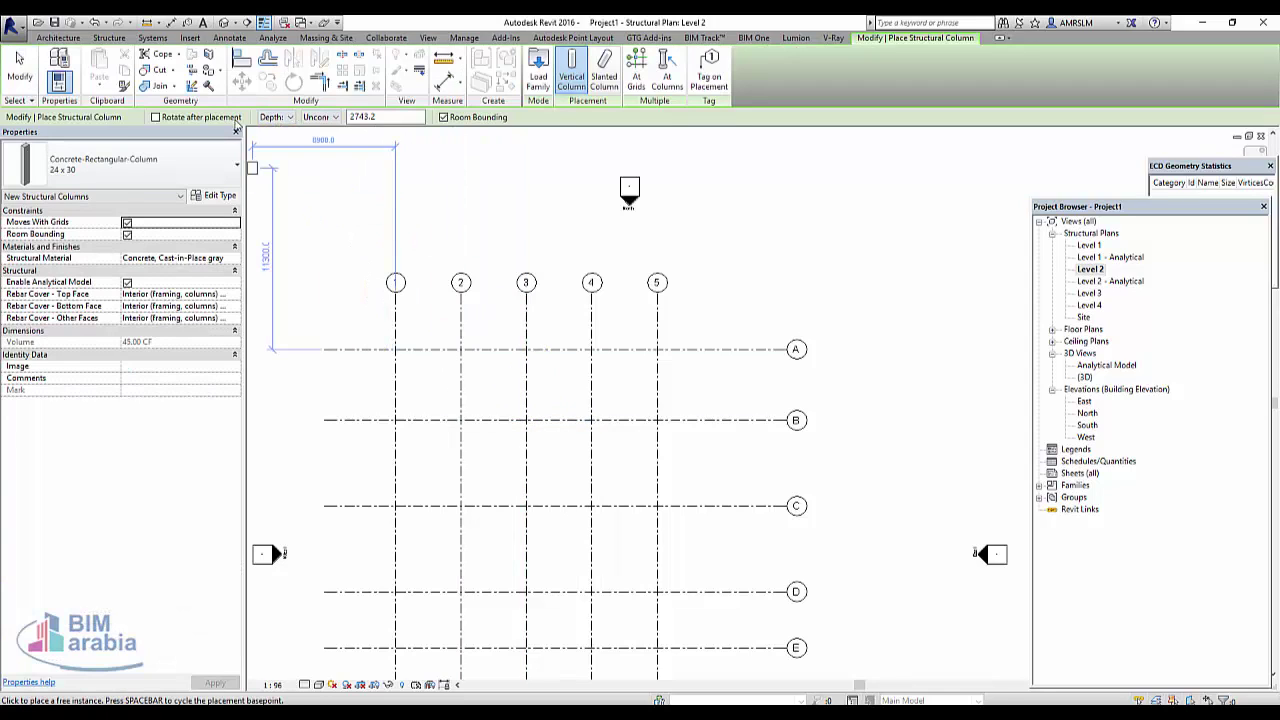
{"action": "left_click", "coordinate": [274, 119]}
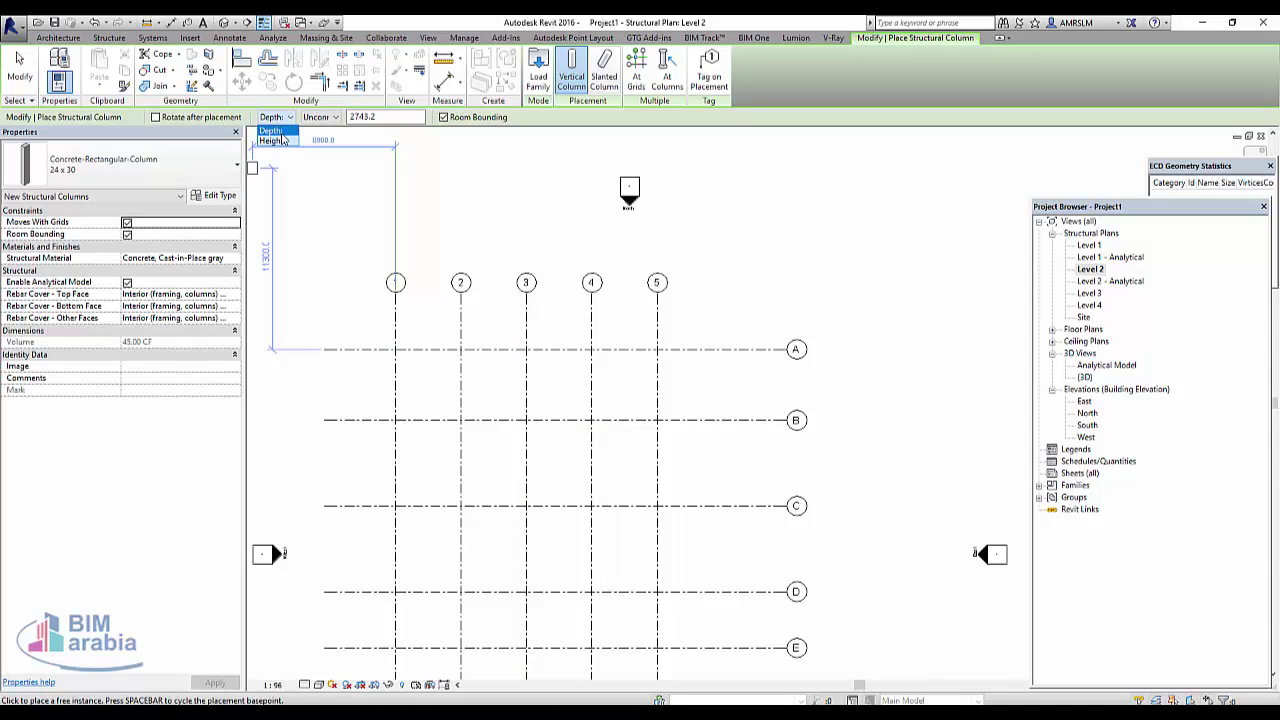
{"action": "left_click", "coordinate": [796, 110]}
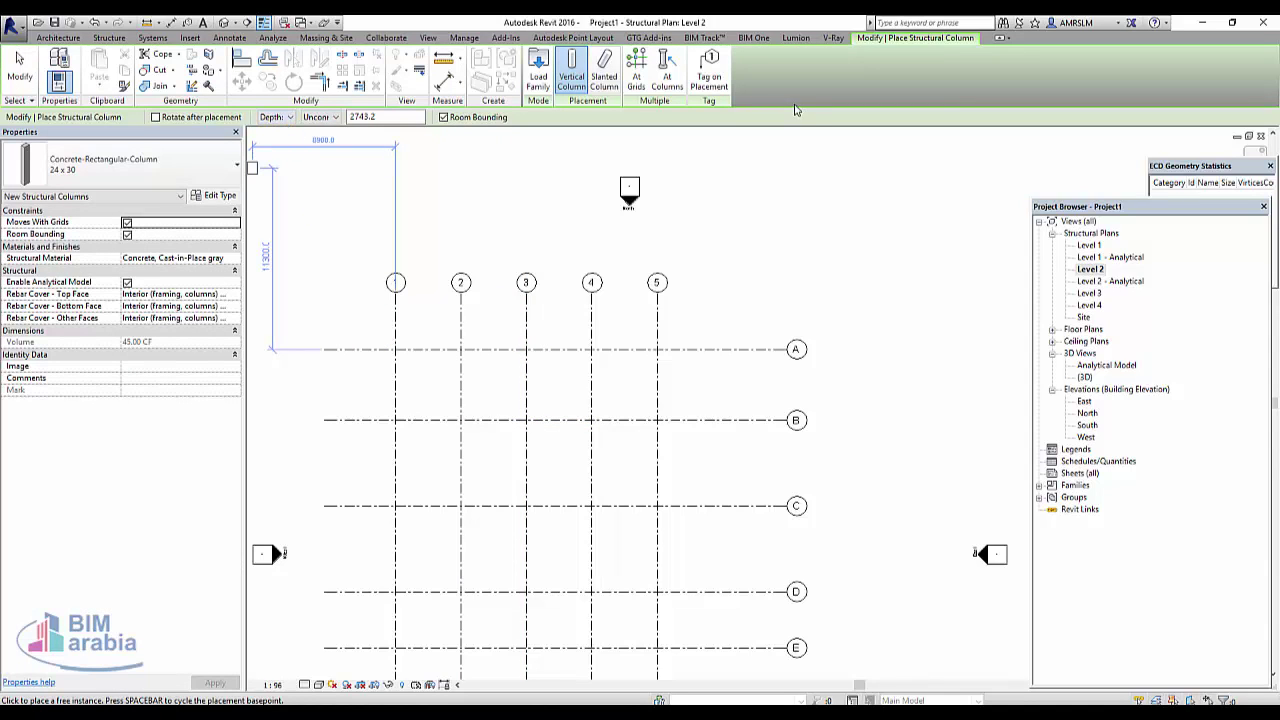
{"action": "left_click", "coordinate": [636, 78]}
{"action": "left_click_drag", "start_coordinate": [697, 324], "coordinate": [580, 390]}
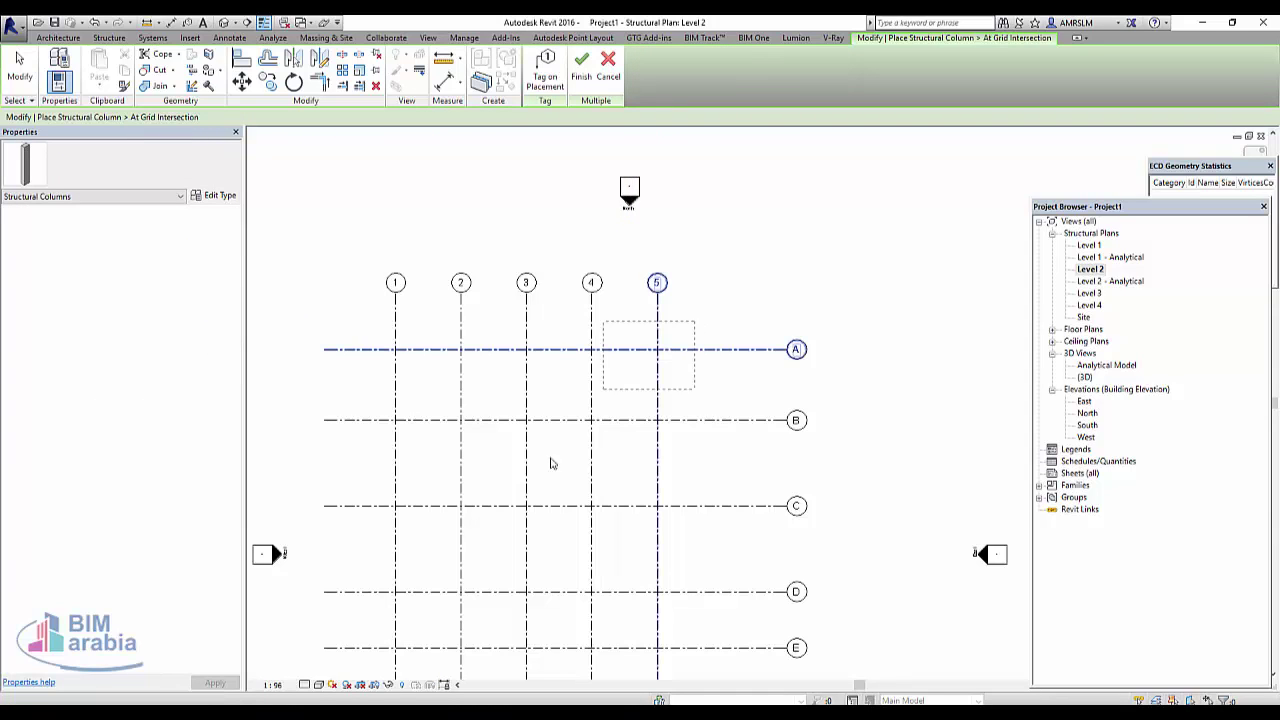
{"action": "scroll", "coordinate": [540, 455], "scroll_direction": "down", "scroll_amount": 2}
{"action": "left_click_drag", "start_coordinate": [521, 443], "coordinate": [423, 648]}
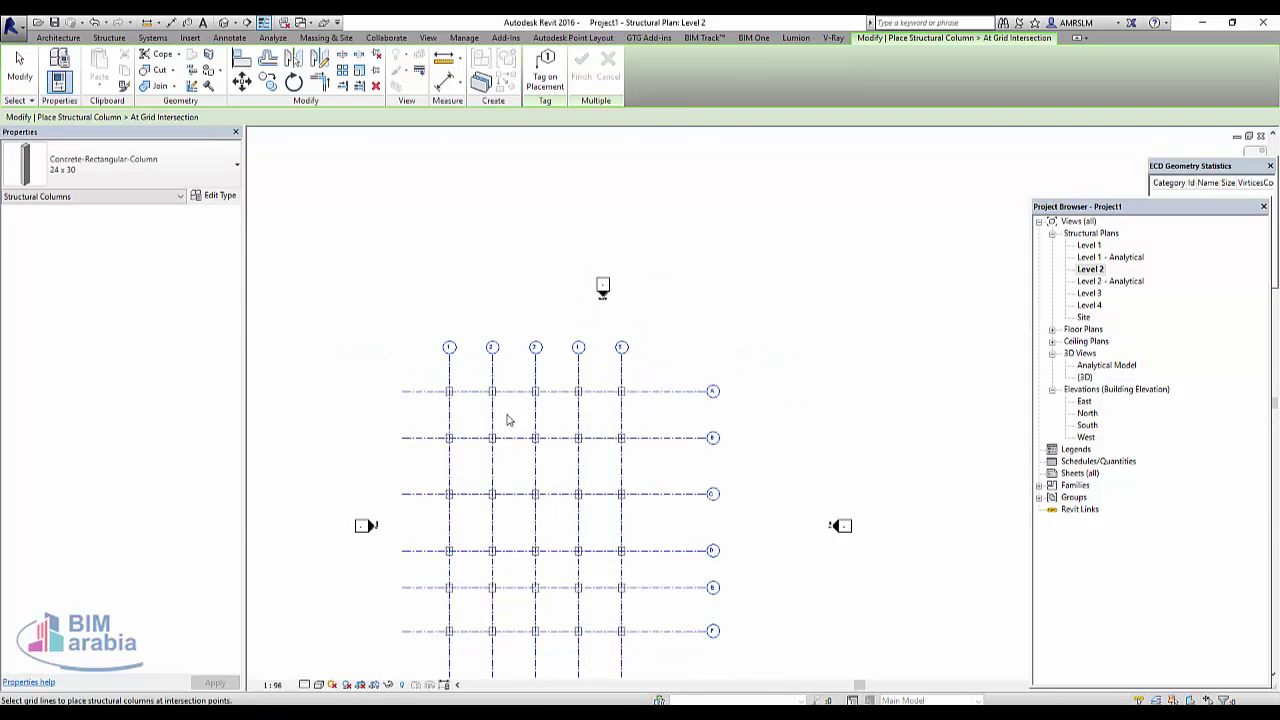
{"action": "left_click", "coordinate": [581, 68]}
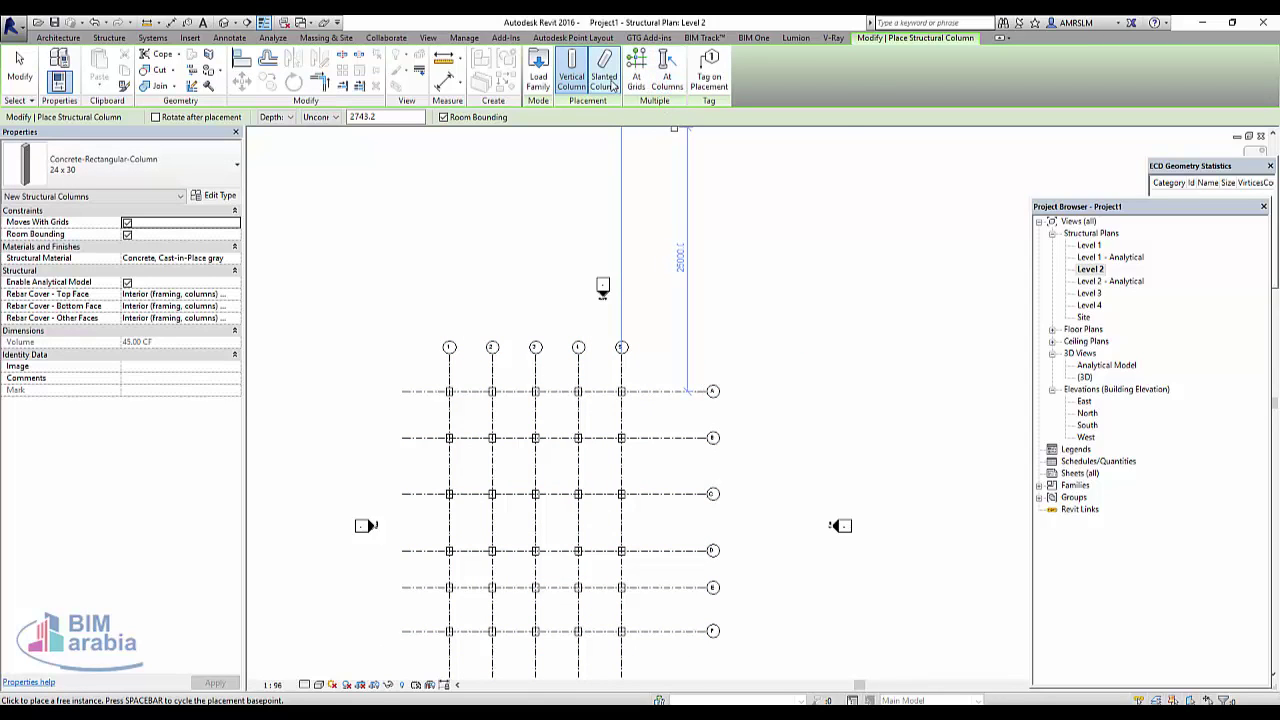
Draw a slanted concrete column starting near grid 3 and ending at grid 4
{"action": "left_click", "coordinate": [612, 86]}
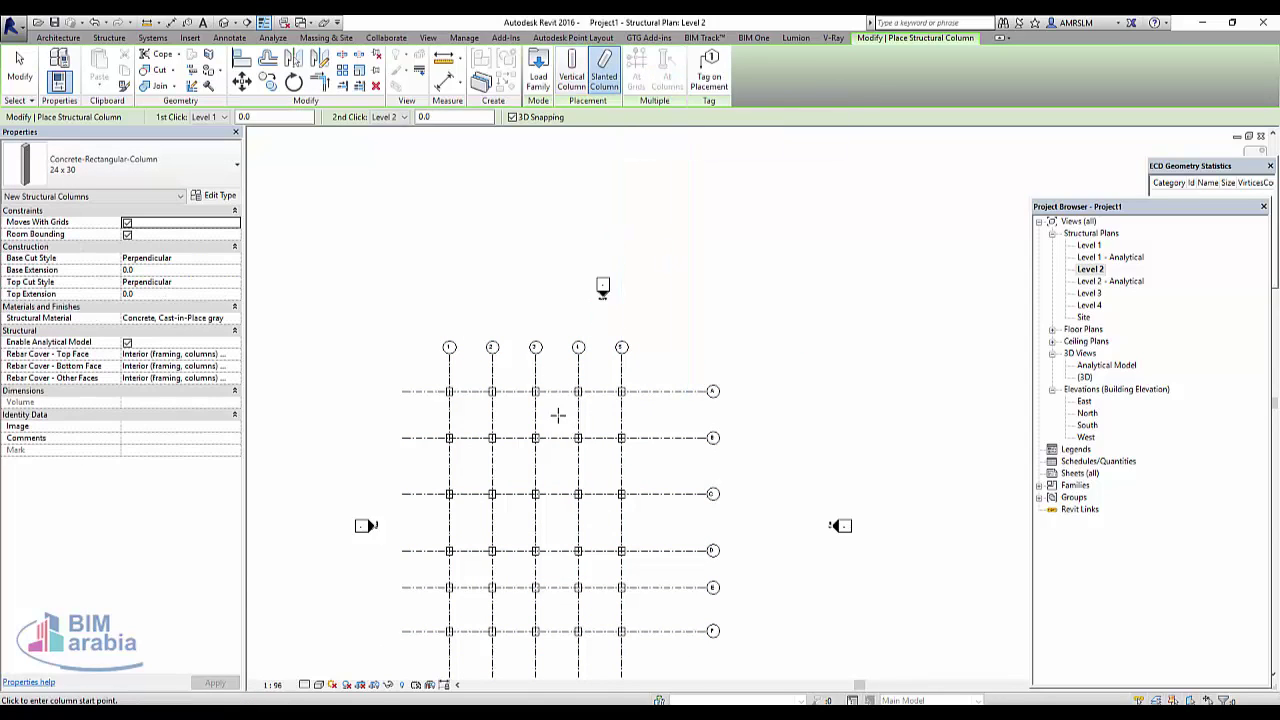
{"action": "scroll", "coordinate": [493, 425], "scroll_direction": "up", "scroll_amount": 3}
{"action": "left_click", "coordinate": [512, 369]}
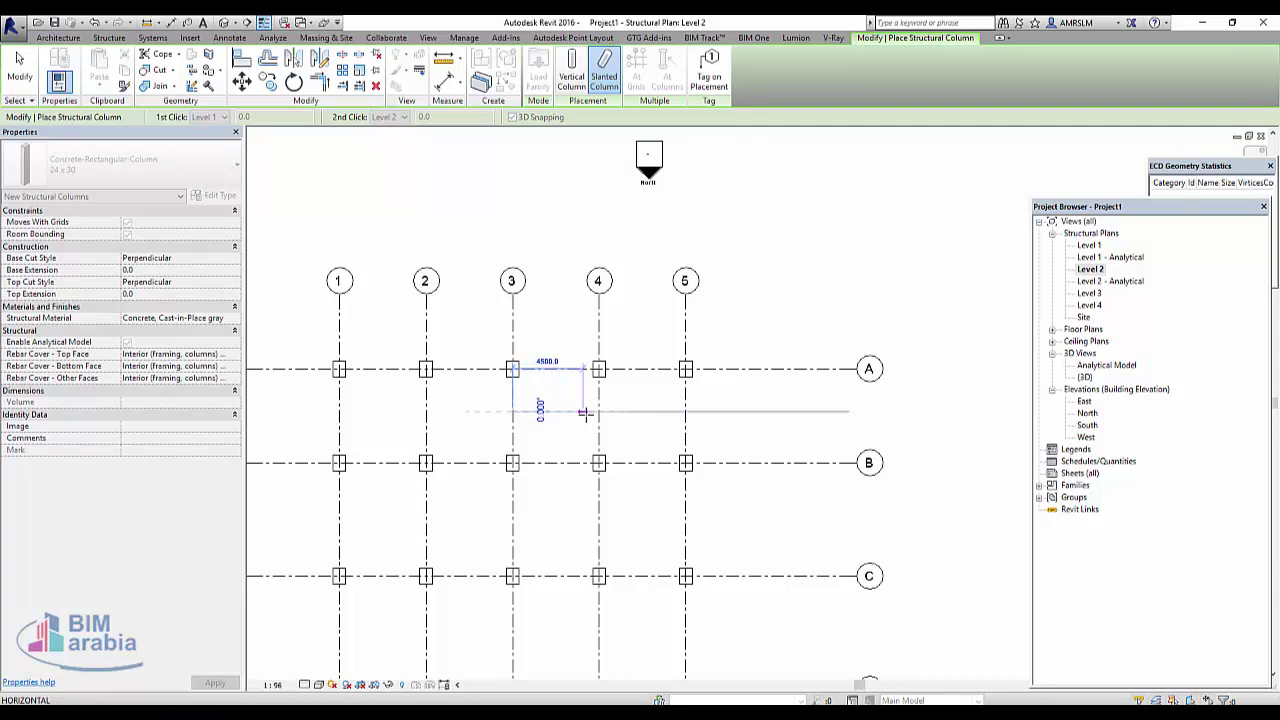
{"action": "scroll", "coordinate": [599, 411], "scroll_direction": "up", "scroll_amount": 3}
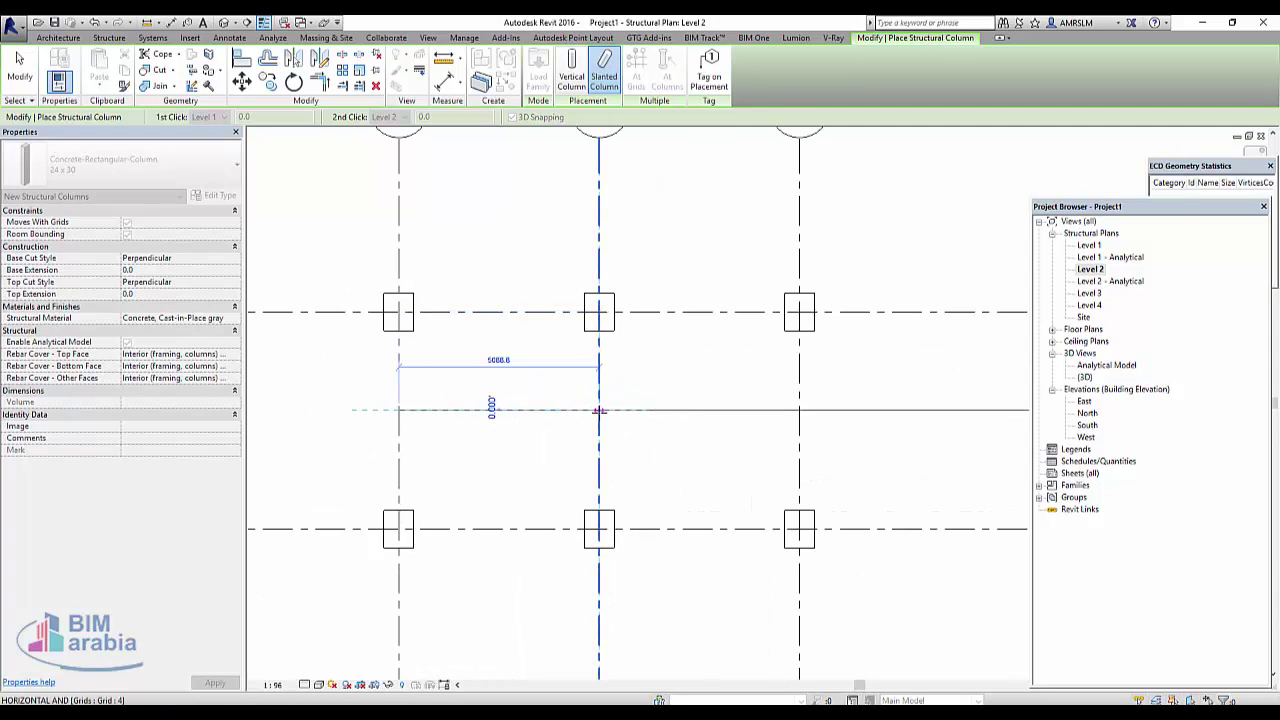
{"action": "left_click", "coordinate": [599, 411]}
Inspect the new slanted column in the default 3D view
{"action": "left_click", "coordinate": [263, 22]}
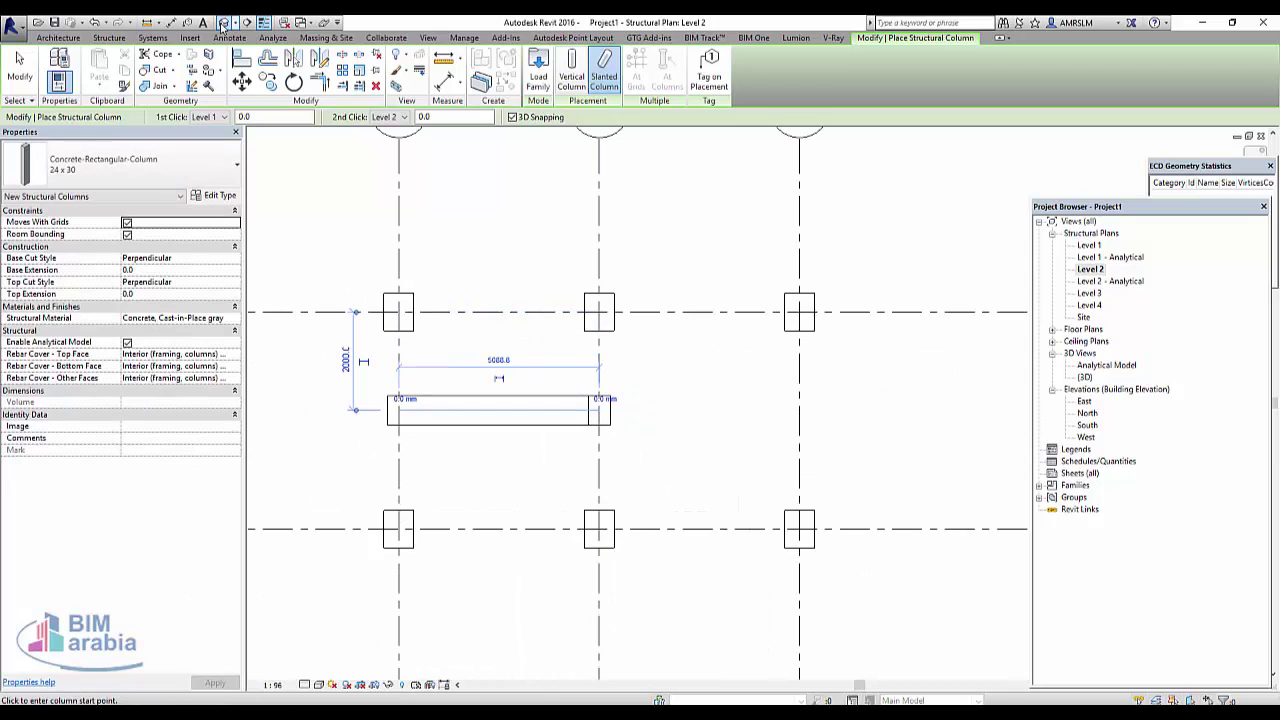
{"action": "scroll", "coordinate": [812, 311], "scroll_direction": "up", "scroll_amount": 5}
{"action": "scroll", "coordinate": [812, 311], "scroll_direction": "down", "scroll_amount": 3}
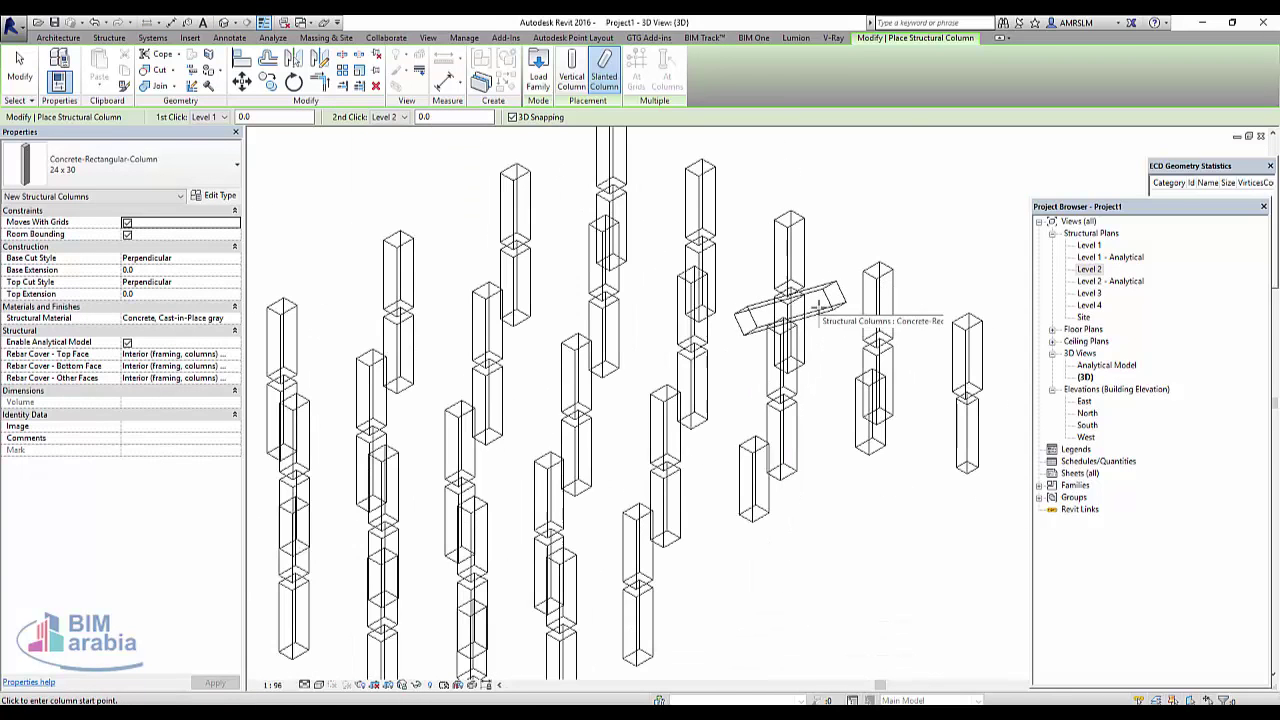
{"action": "key", "text": "Escape"}
{"action": "left_click", "coordinate": [833, 308]}
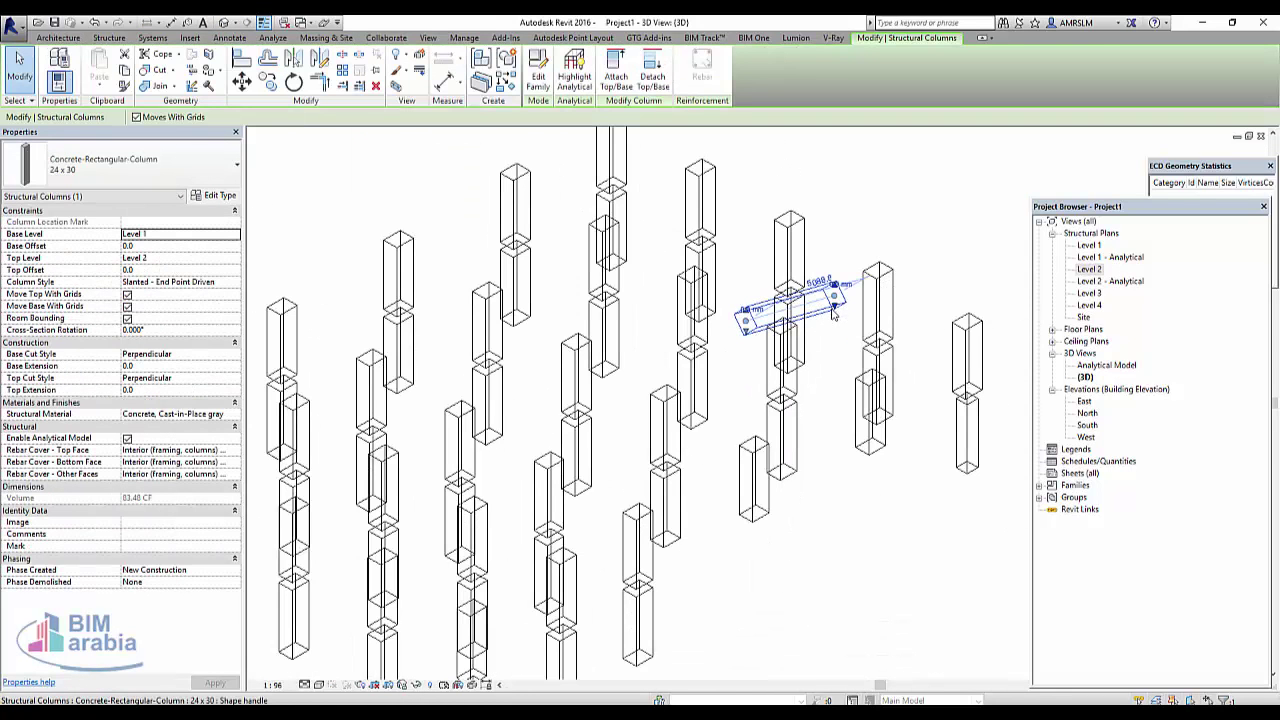
{"action": "key", "text": "Escape"}
{"action": "scroll", "coordinate": [857, 364], "scroll_direction": "down", "scroll_amount": 4}
Set the 30 upper columns' base level to Level 1 with 0 base offset
{"action": "mouse_move", "coordinate": [866, 430]}
{"action": "middle_mouse_down", "text": "shift"}
{"action": "mouse_move", "coordinate": [752, 455]}
{"action": "mouse_move", "coordinate": [790, 443]}
{"action": "middle_mouse_up", "text": "shift"}
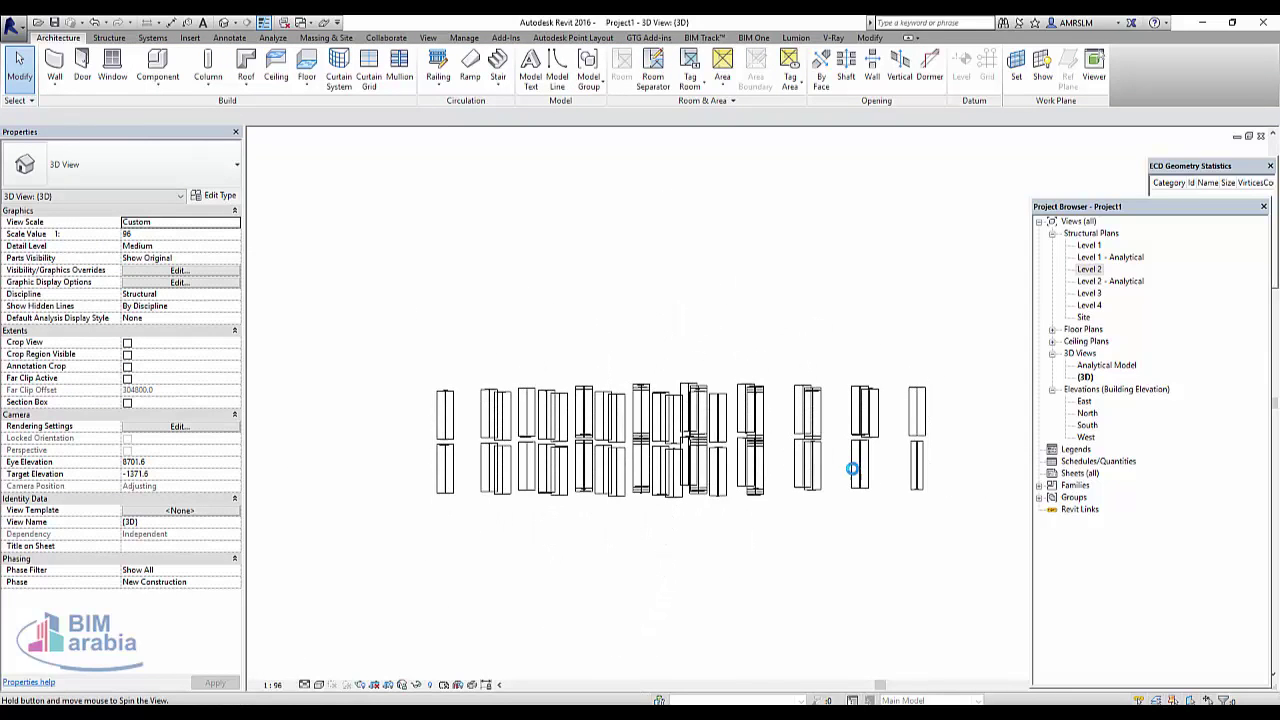
{"action": "left_click_drag", "start_coordinate": [946, 444], "coordinate": [434, 504]}
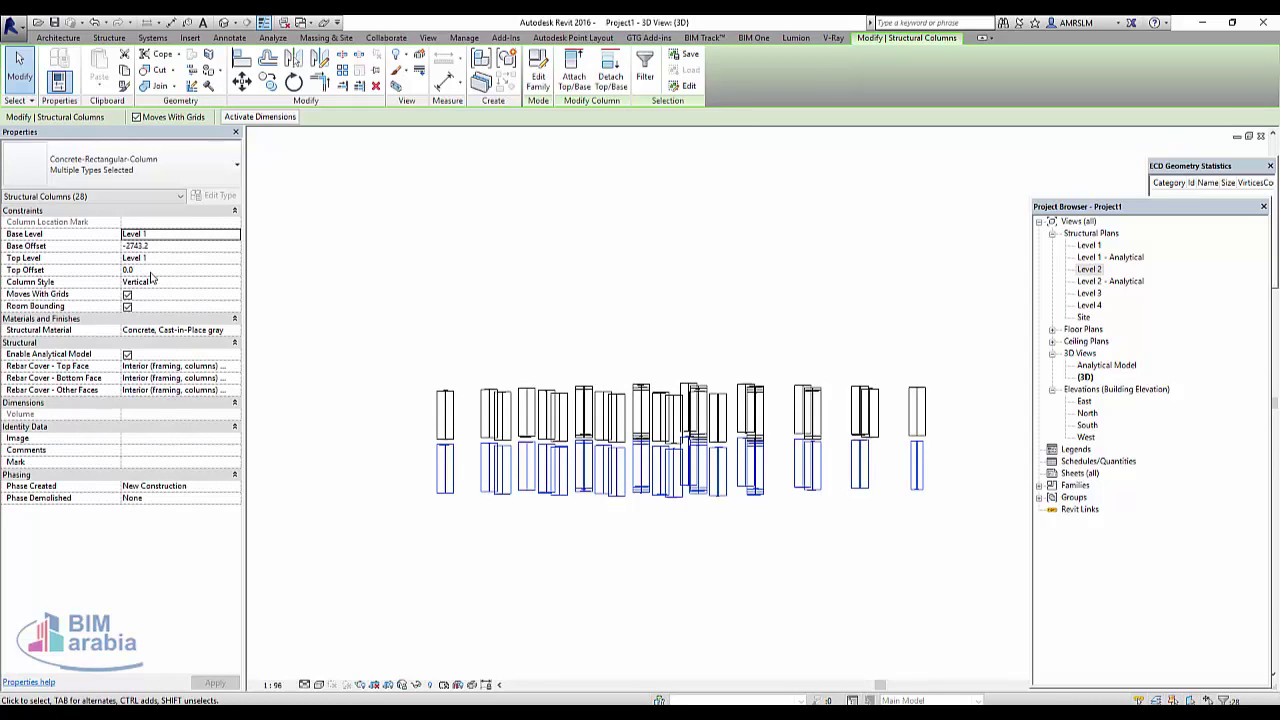
{"action": "left_click", "coordinate": [1013, 353]}
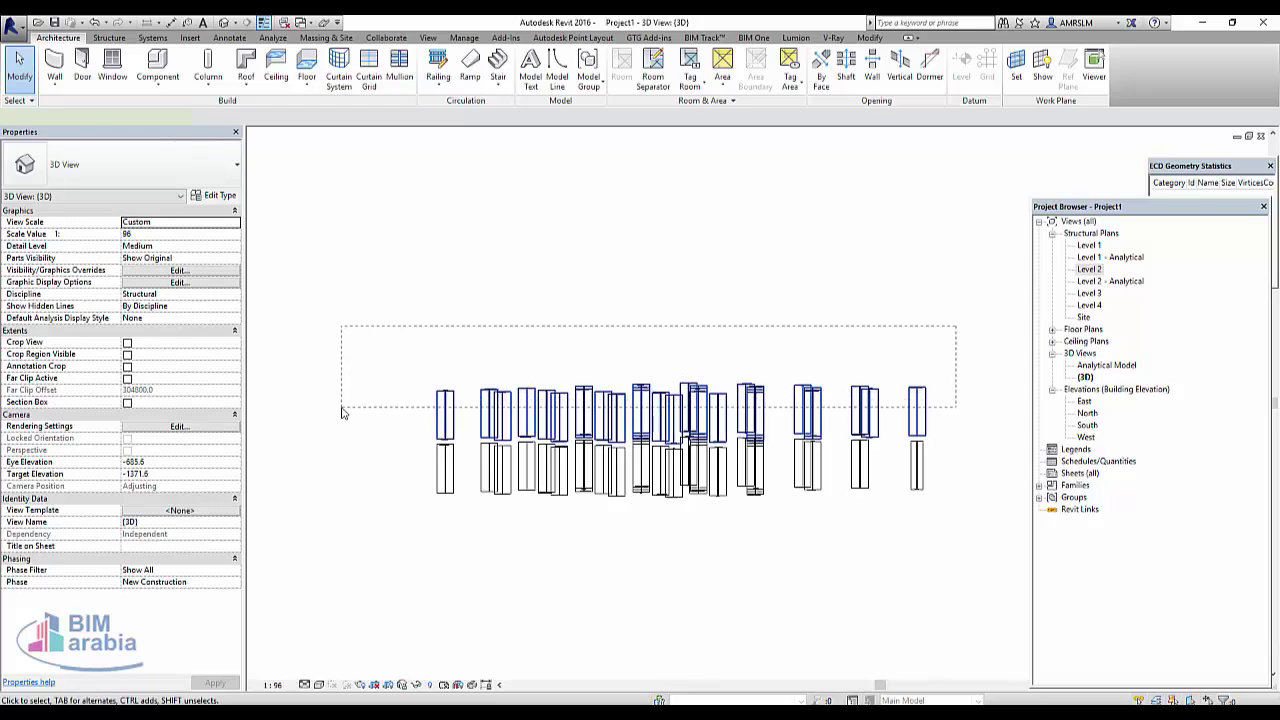
{"action": "left_click_drag", "start_coordinate": [372, 390], "coordinate": [343, 409]}
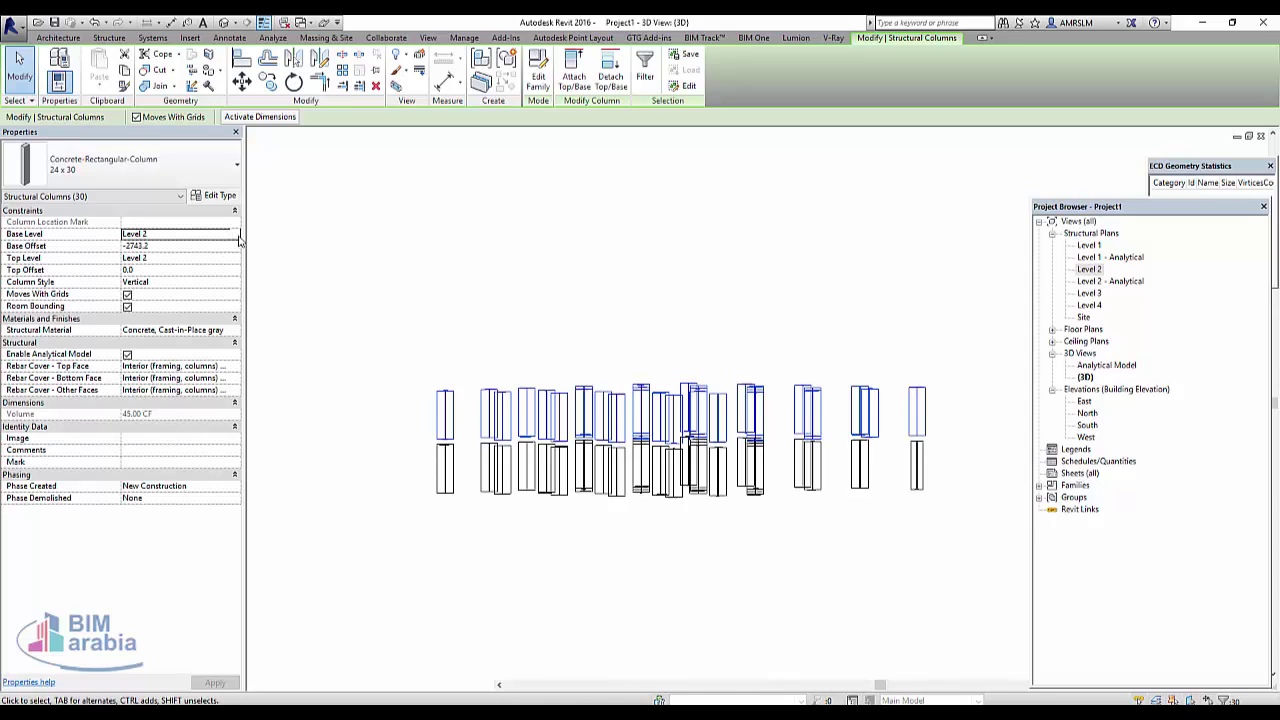
{"action": "left_click", "coordinate": [235, 236]}
{"action": "left_click", "coordinate": [203, 249]}
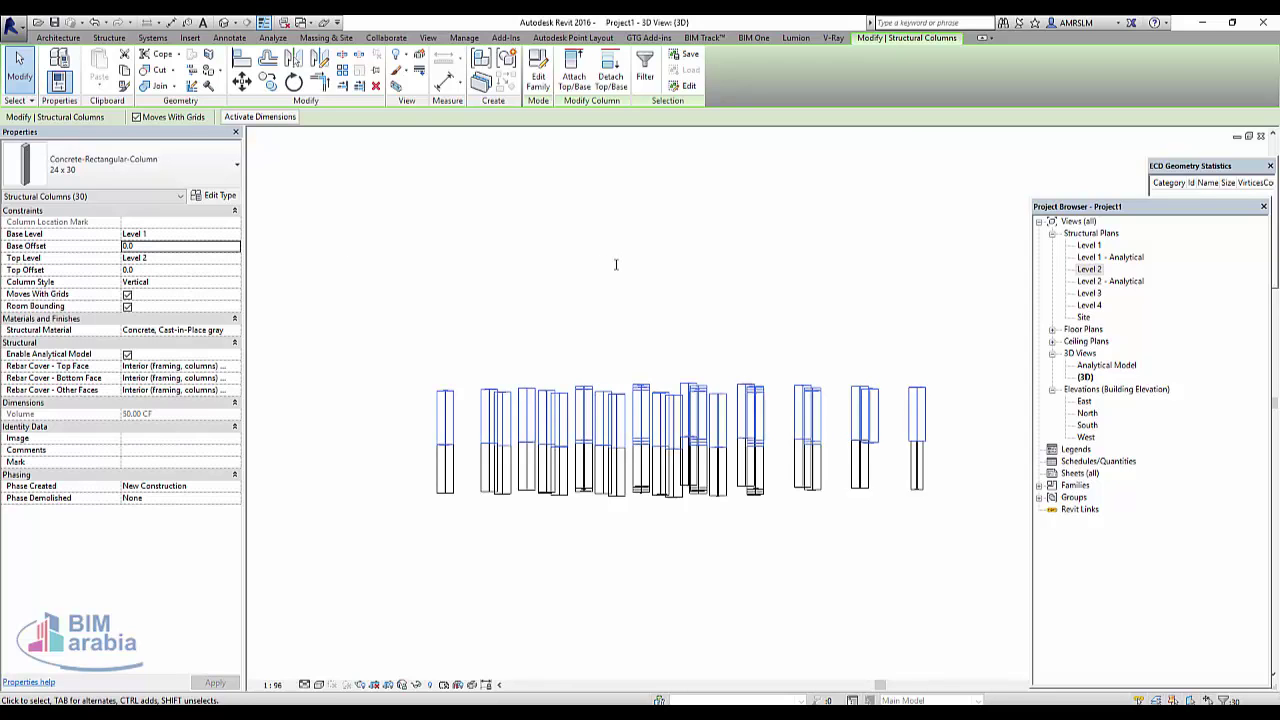
{"action": "left_click", "coordinate": [532, 288]}
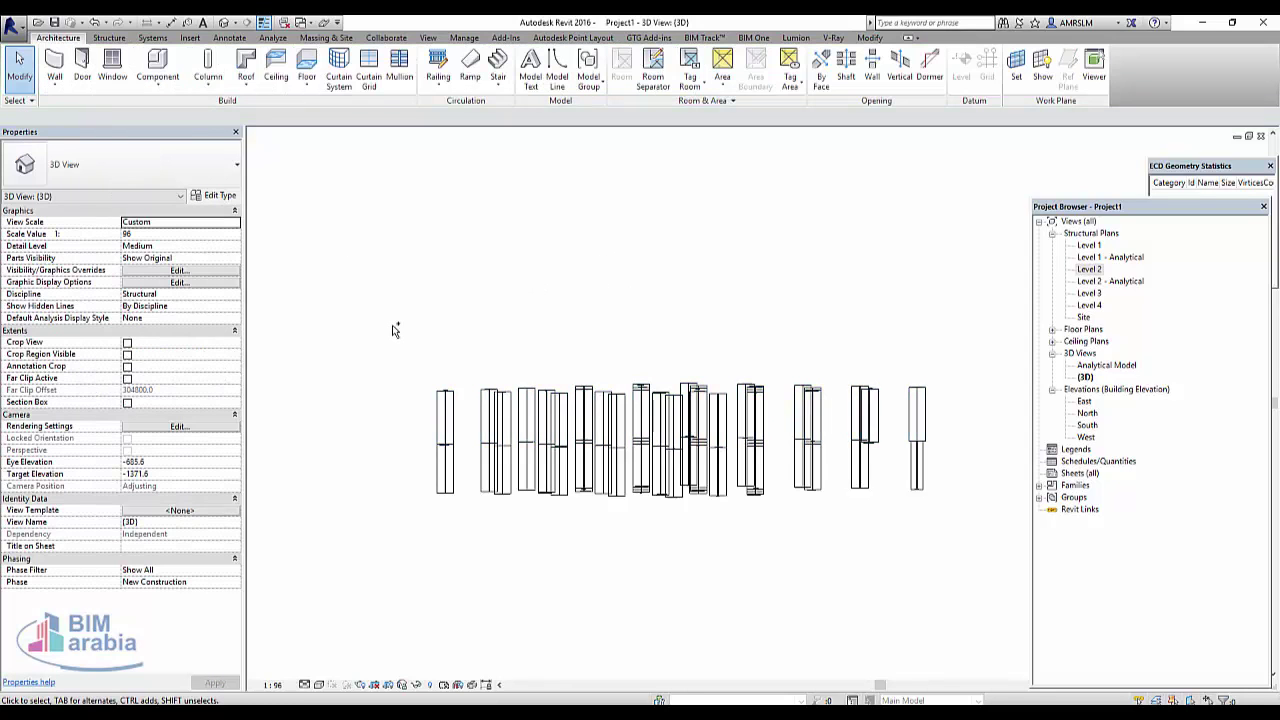
{"action": "key", "text": "ctrl+Tab"}
{"action": "scroll", "coordinate": [649, 449], "scroll_direction": "down", "scroll_amount": 5}
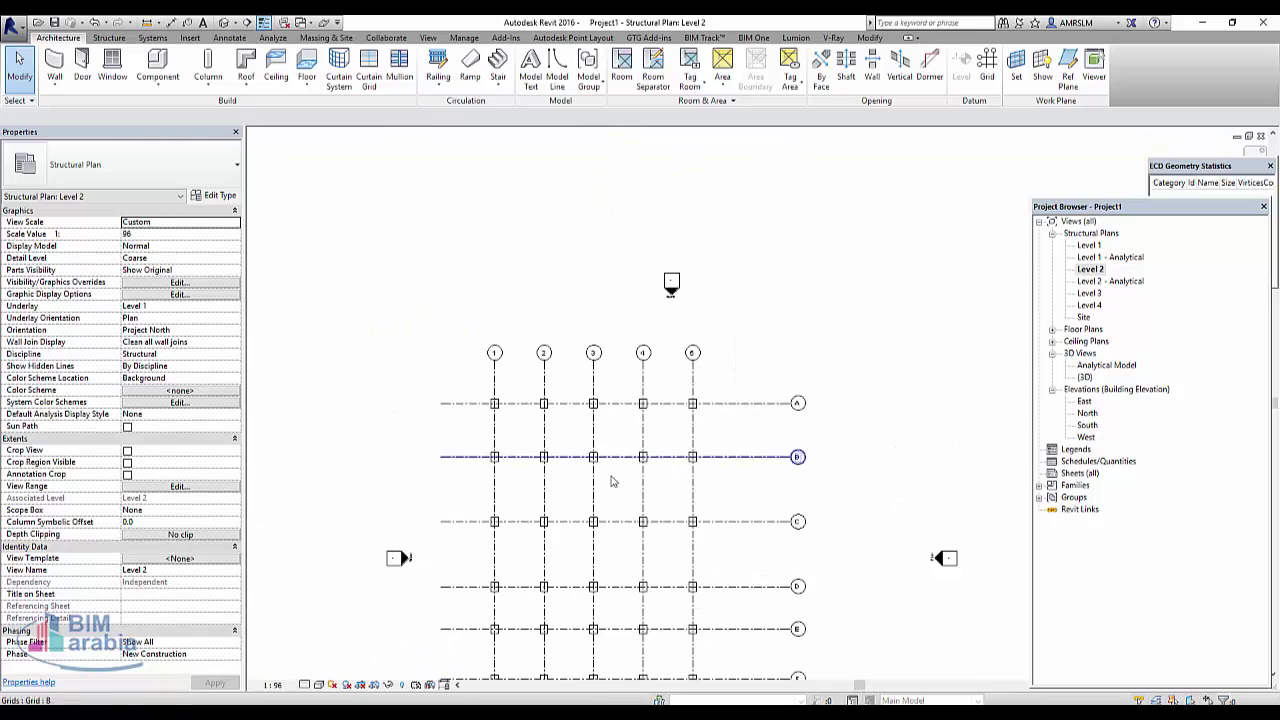
Sketch a rectangular structural floor boundary from the upper-left to lower-right column on Level 2
{"action": "middle_click_drag", "start_coordinate": [657, 429], "coordinate": [667, 410]}
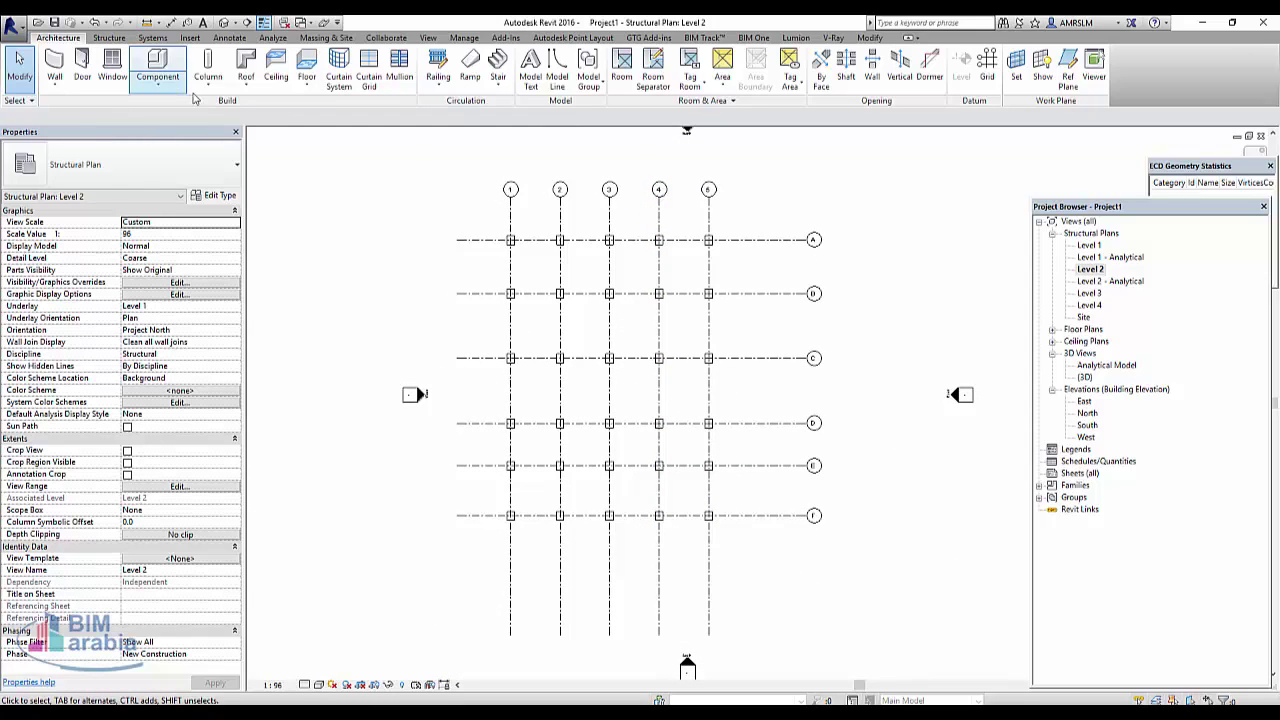
{"action": "left_click", "coordinate": [307, 84]}
{"action": "left_click", "coordinate": [345, 134]}
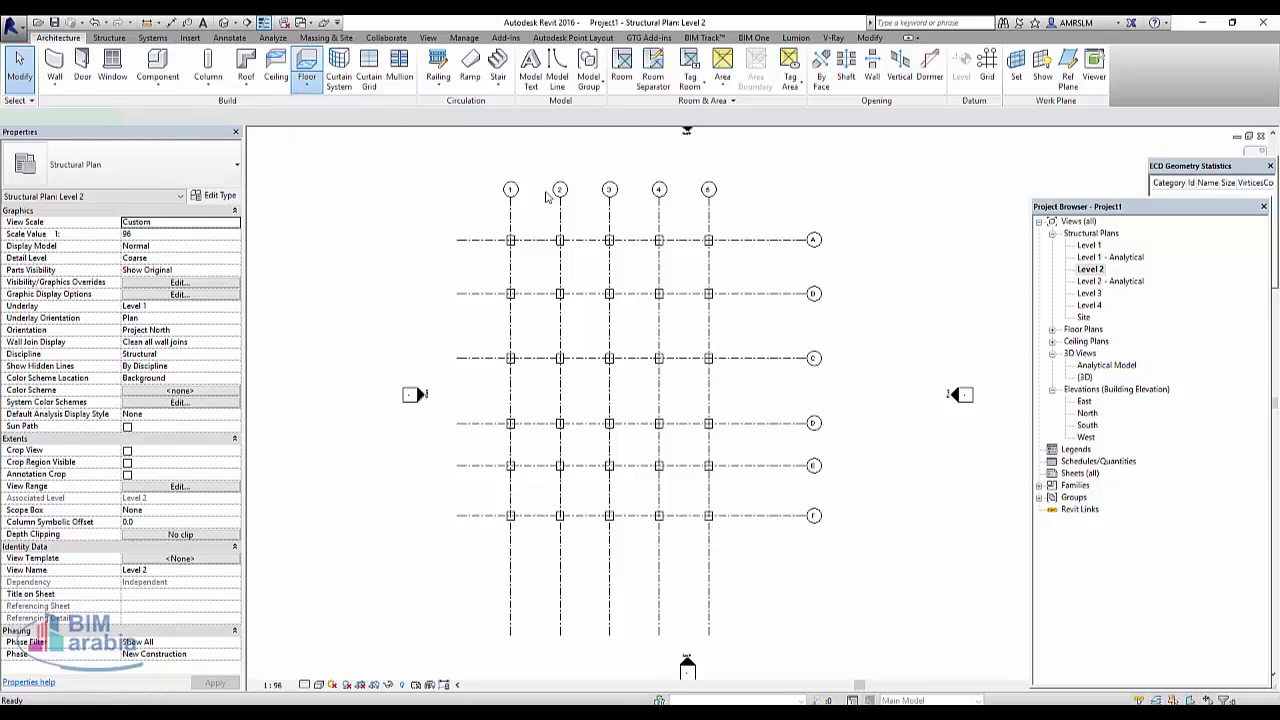
{"action": "left_click", "coordinate": [648, 55]}
{"action": "scroll", "coordinate": [477, 243], "scroll_direction": "up", "scroll_amount": 5}
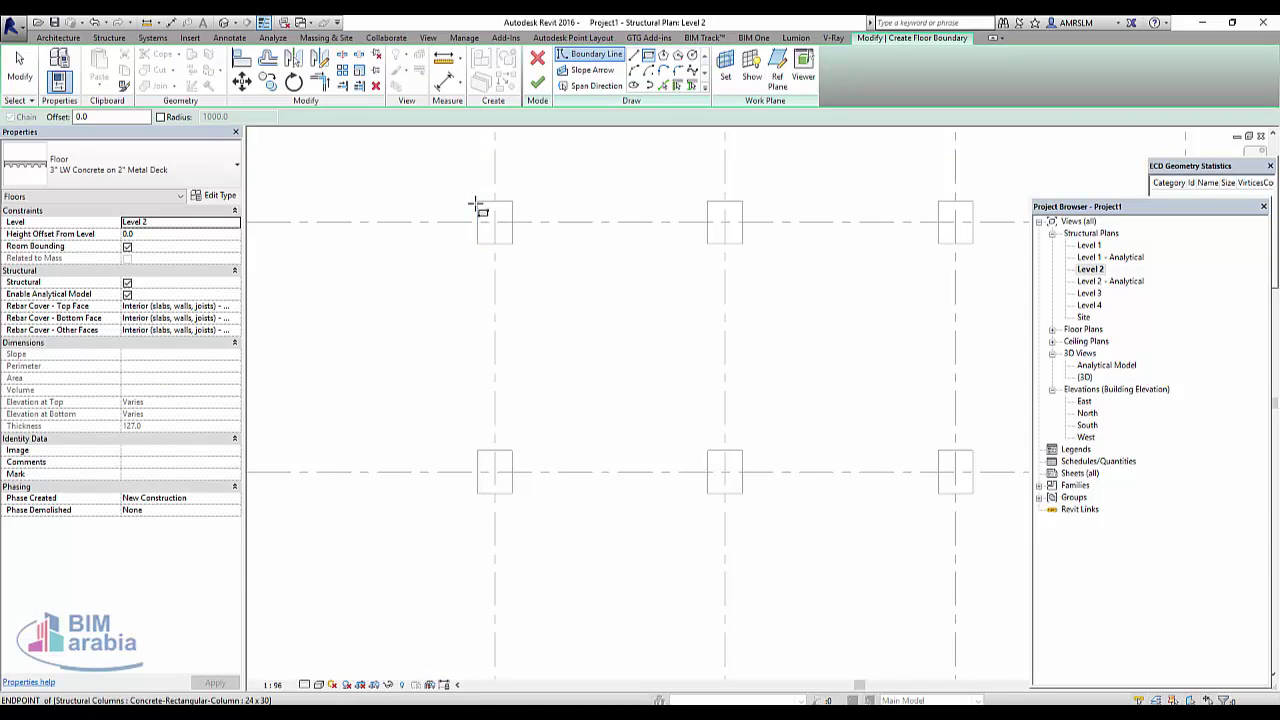
{"action": "left_click", "coordinate": [480, 203]}
{"action": "scroll", "coordinate": [480, 203], "scroll_direction": "down", "scroll_amount": 5}
{"action": "scroll", "coordinate": [660, 540], "scroll_direction": "up", "scroll_amount": 3}
{"action": "scroll", "coordinate": [643, 534], "scroll_direction": "up", "scroll_amount": 2}
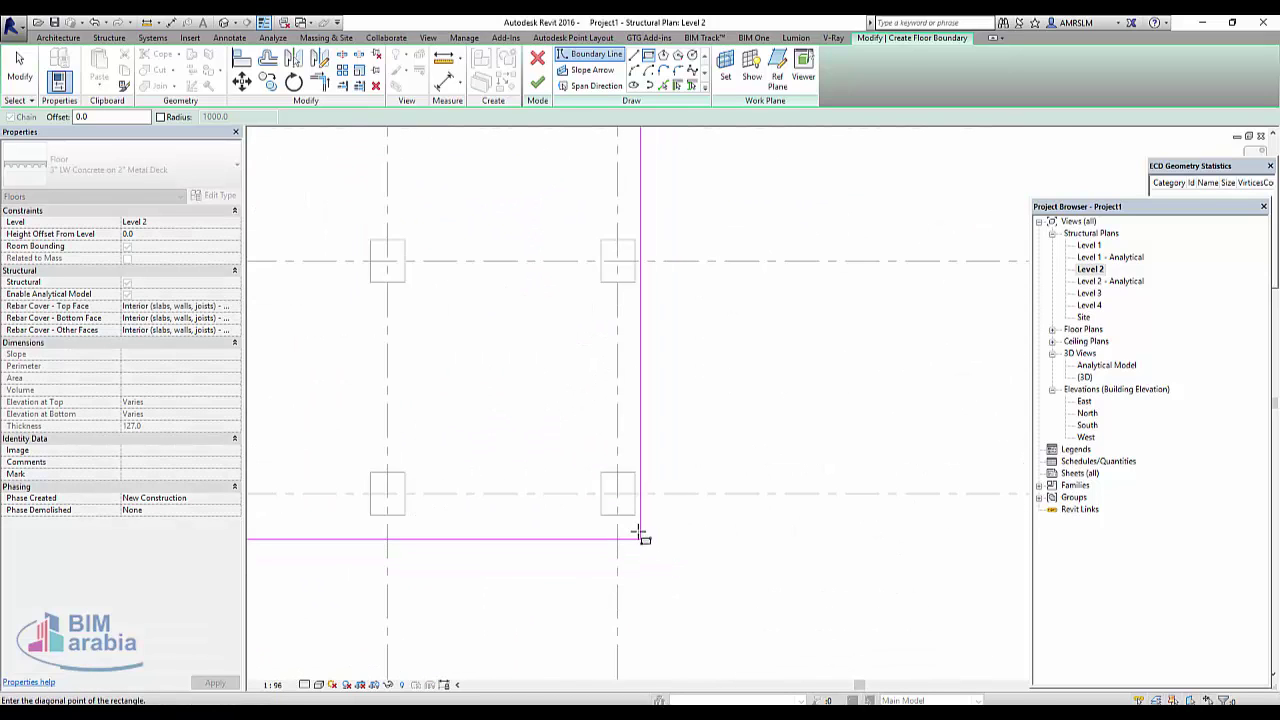
{"action": "left_click", "coordinate": [635, 515]}
{"action": "scroll", "coordinate": [776, 535], "scroll_direction": "down", "scroll_amount": 3}
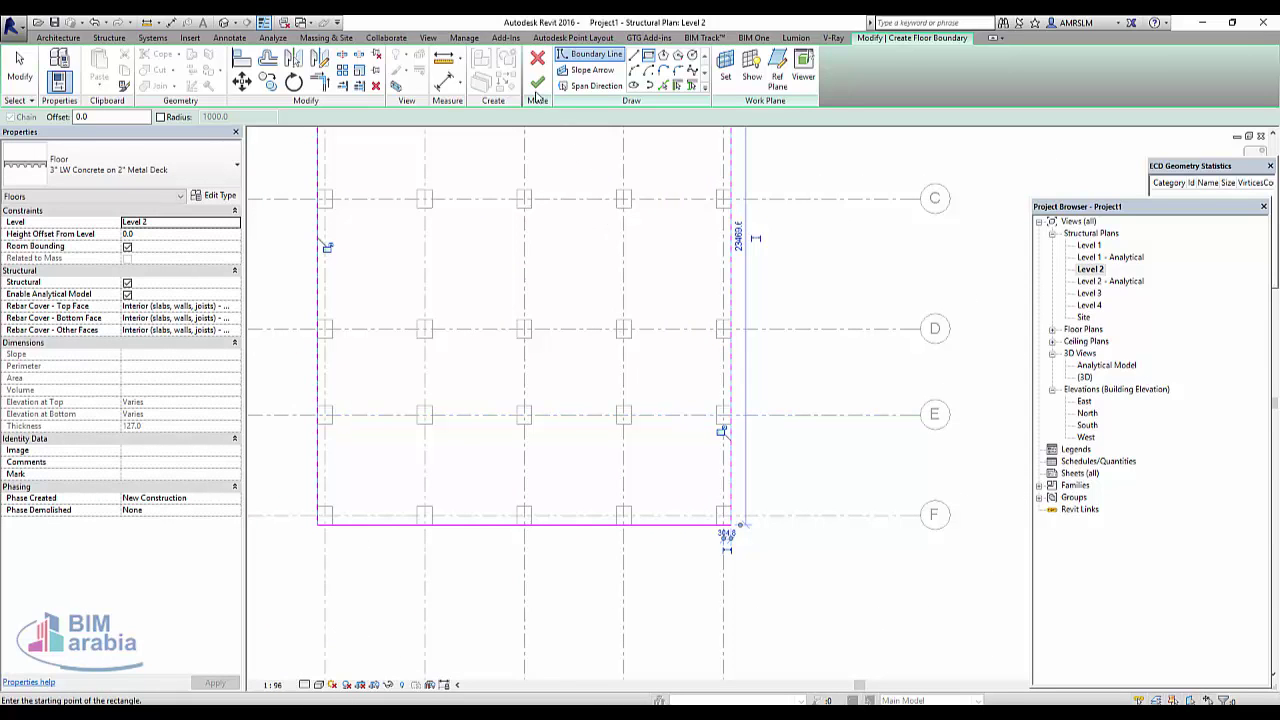
Add a vertical slope arrow to the sketch and finish the 3" LW Concrete on 2" Metal Deck floor
{"action": "left_click", "coordinate": [578, 77]}
{"action": "scroll", "coordinate": [580, 240], "scroll_direction": "down", "scroll_amount": 2}
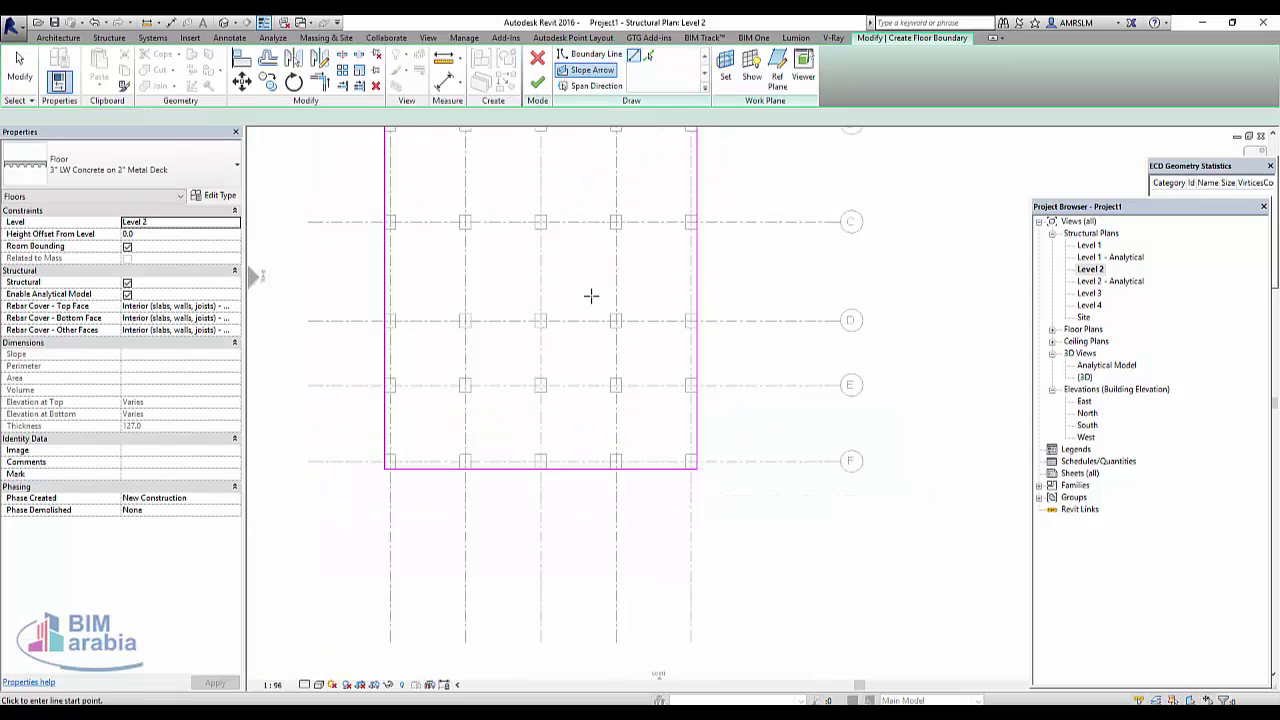
{"action": "scroll", "coordinate": [591, 294], "scroll_direction": "down", "scroll_amount": 2}
{"action": "left_click", "coordinate": [565, 165]}
{"action": "left_click", "coordinate": [565, 363]}
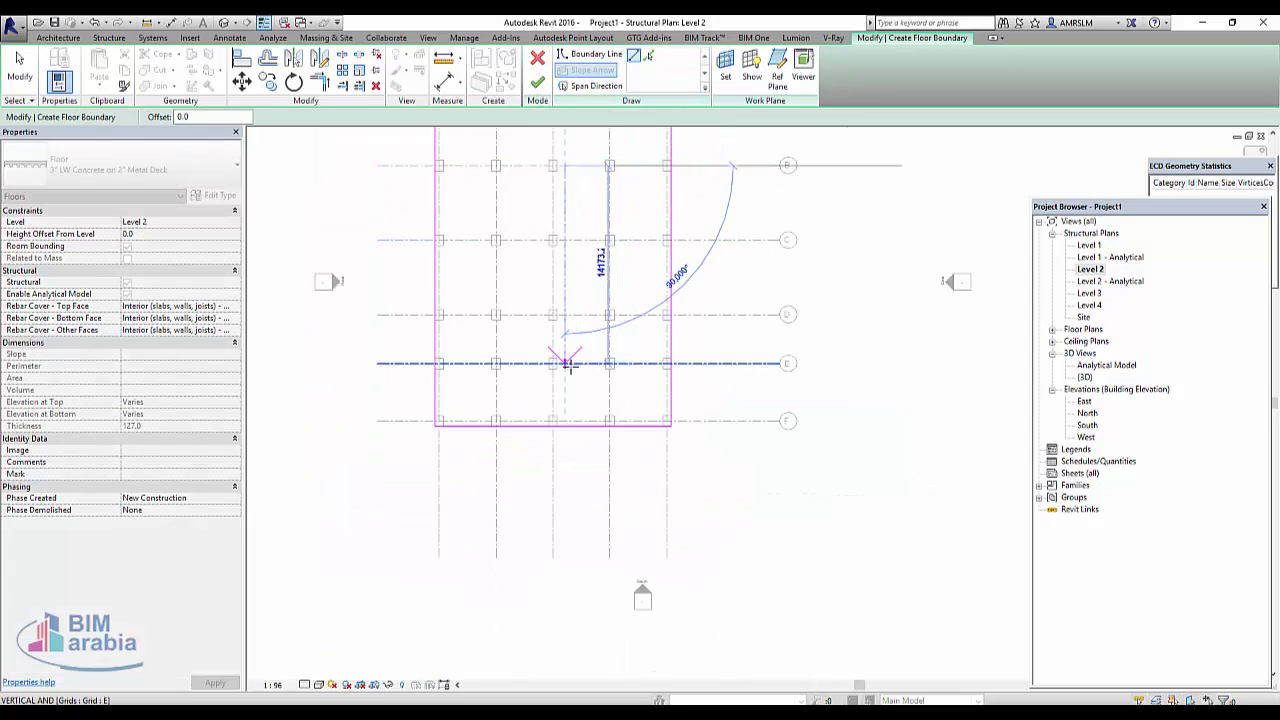
{"action": "key", "text": "Escape"}
{"action": "key", "text": "Escape"}
{"action": "left_click", "coordinate": [532, 88]}
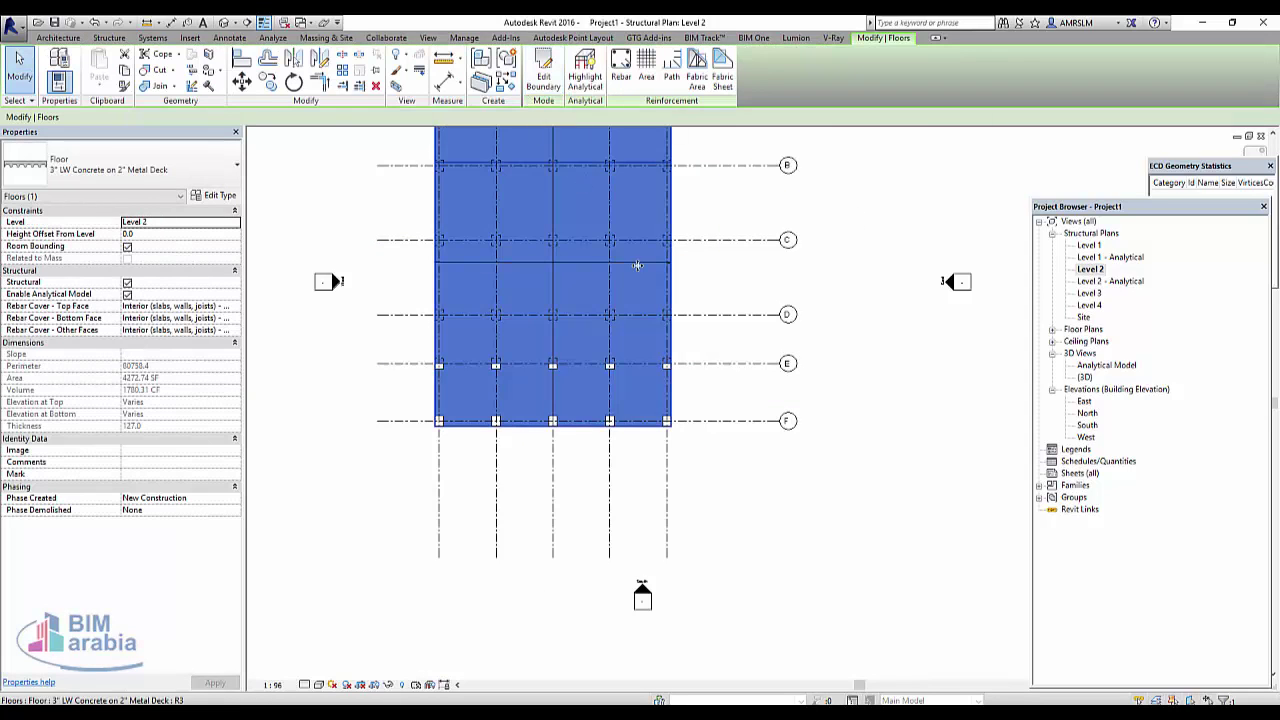
{"action": "scroll", "coordinate": [700, 550], "scroll_direction": "down", "scroll_amount": 1}
{"action": "scroll", "coordinate": [762, 545], "scroll_direction": "down", "scroll_amount": 1}
{"action": "left_click", "coordinate": [762, 545]}
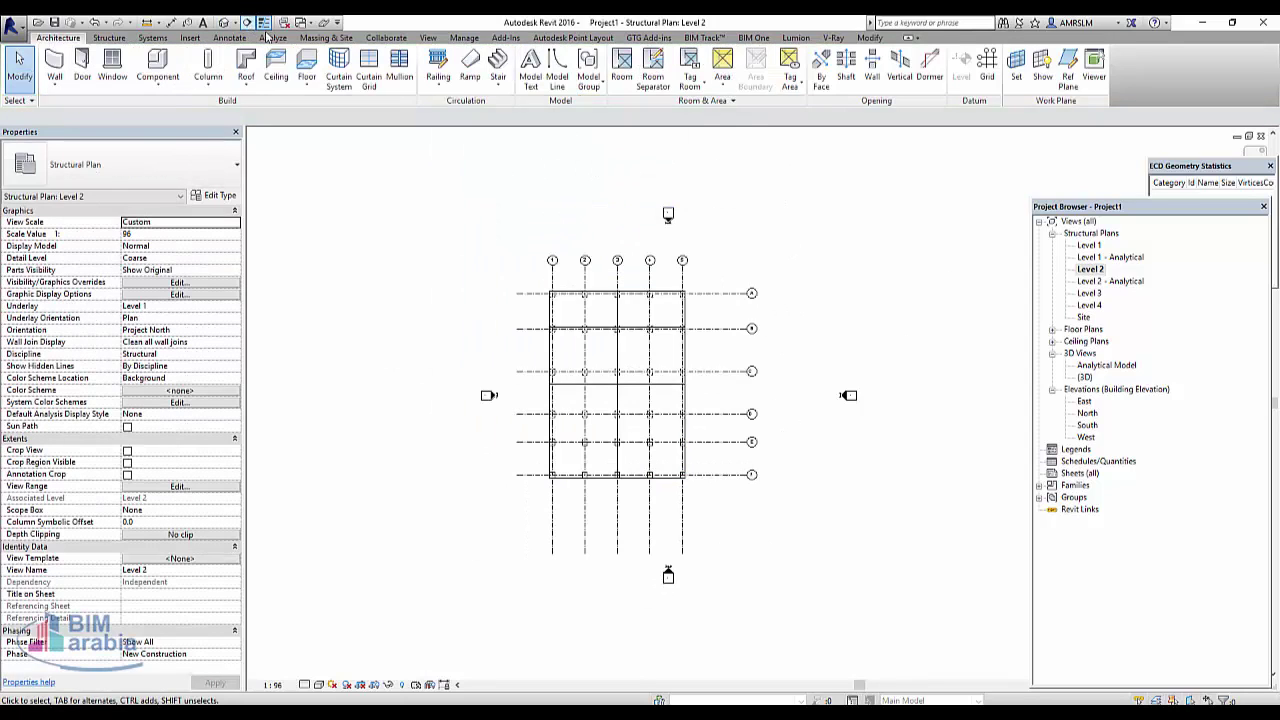
On the Level 1 plan, start a structural floor using a rectangular boundary
{"action": "double_click", "coordinate": [1096, 248]}
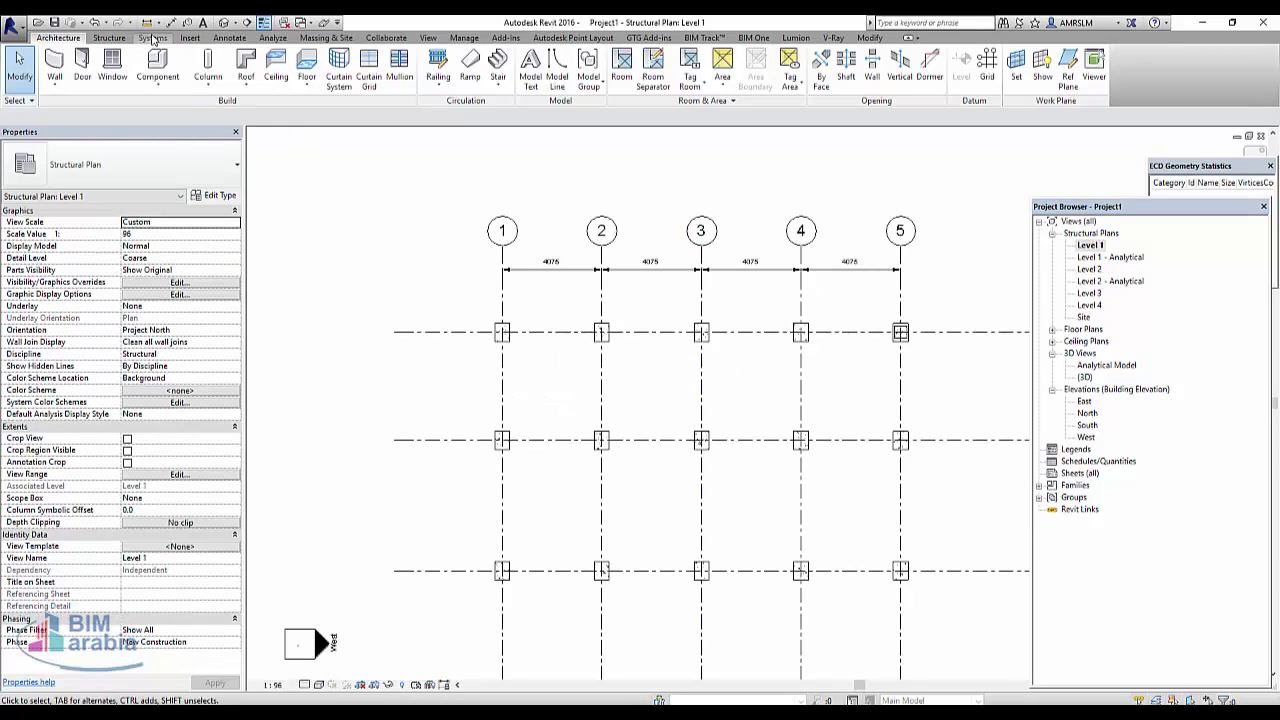
{"action": "left_click", "coordinate": [307, 84]}
{"action": "left_click", "coordinate": [323, 136]}
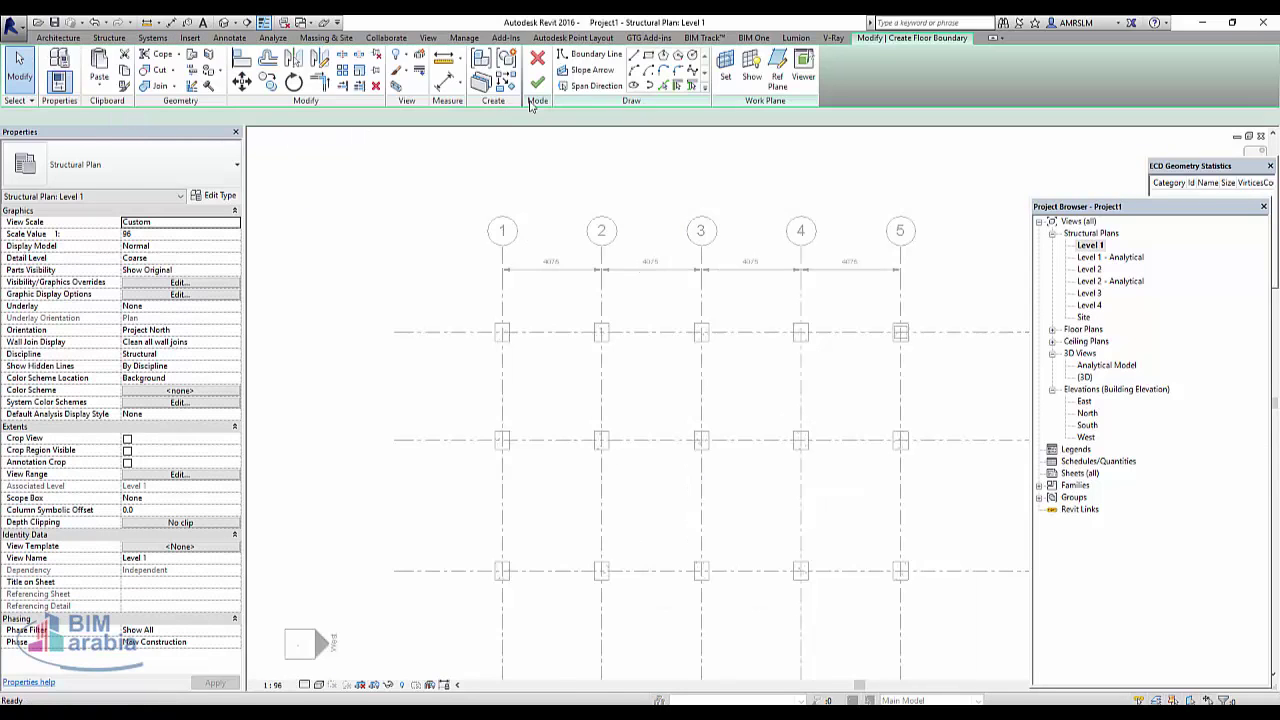
{"action": "left_click", "coordinate": [648, 56]}
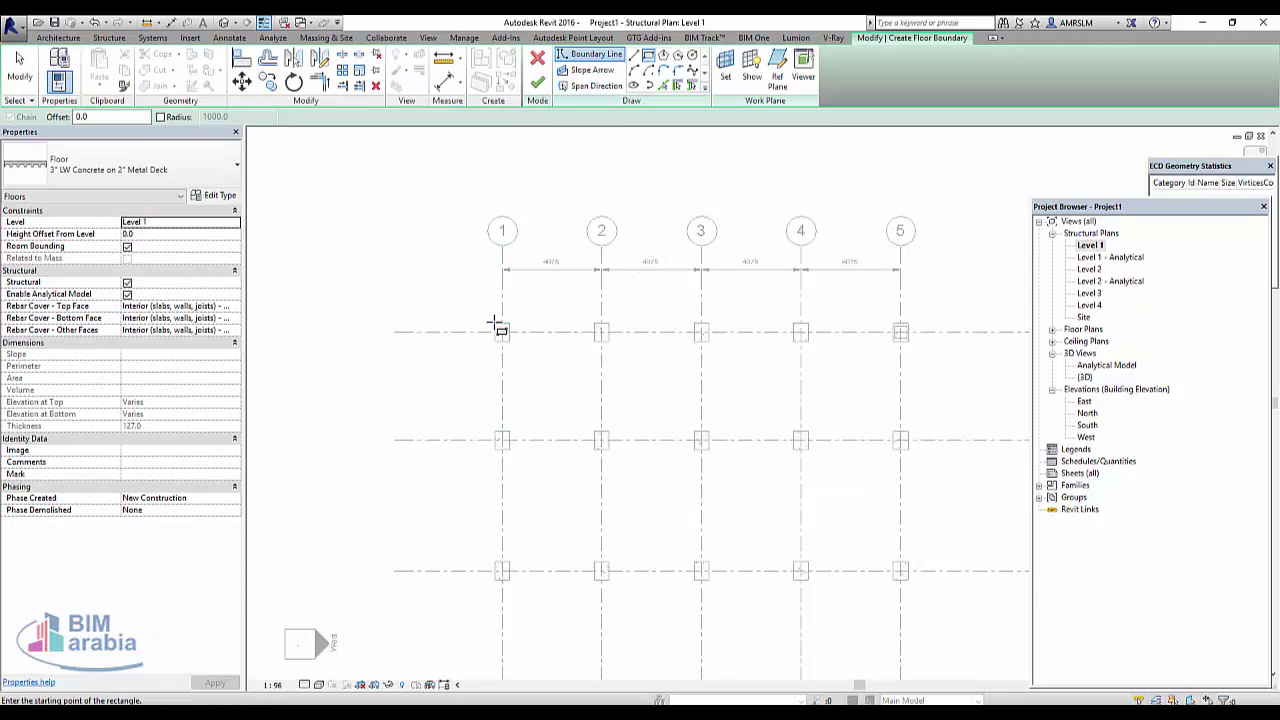
Draw the floor rectangle from the grid 1 column to the far column, finish it, and view in 3D
{"action": "scroll", "coordinate": [502, 330], "scroll_direction": "up", "scroll_amount": 3}
{"action": "left_click", "coordinate": [492, 310]}
{"action": "scroll", "coordinate": [492, 310], "scroll_direction": "down", "scroll_amount": 3}
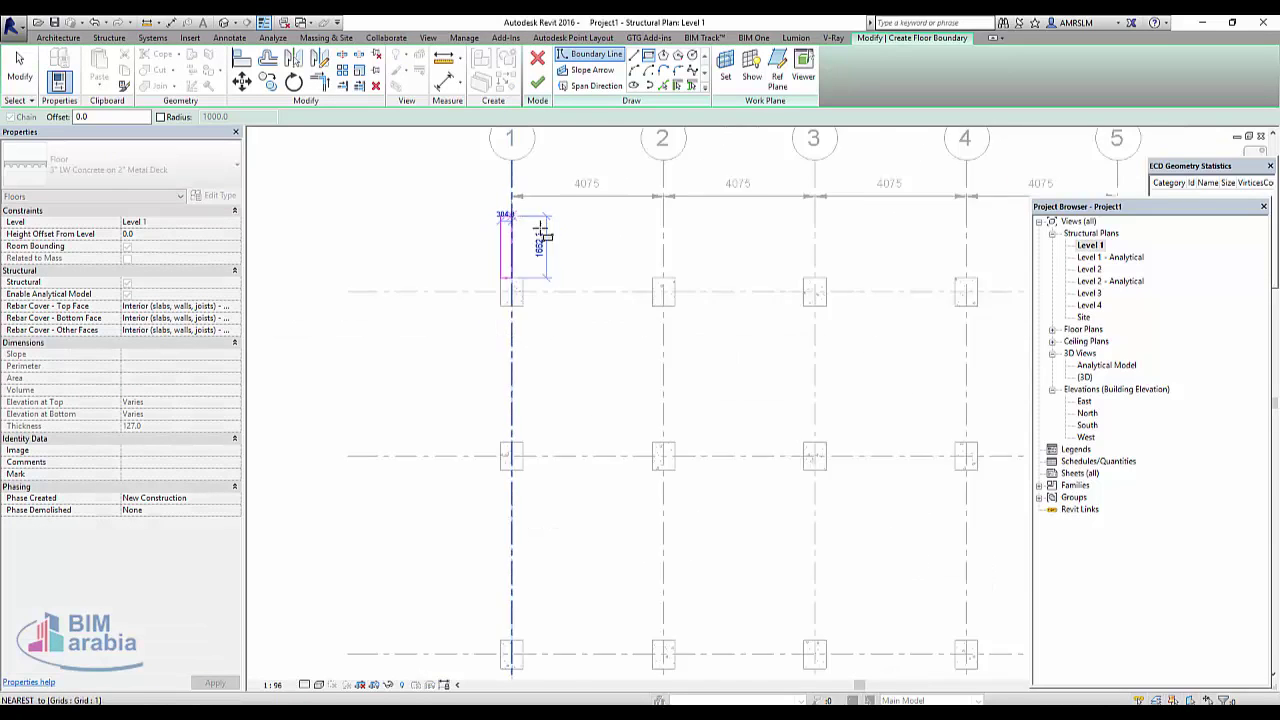
{"action": "scroll", "coordinate": [837, 323], "scroll_direction": "down", "scroll_amount": 2}
{"action": "scroll", "coordinate": [783, 557], "scroll_direction": "up", "scroll_amount": 1}
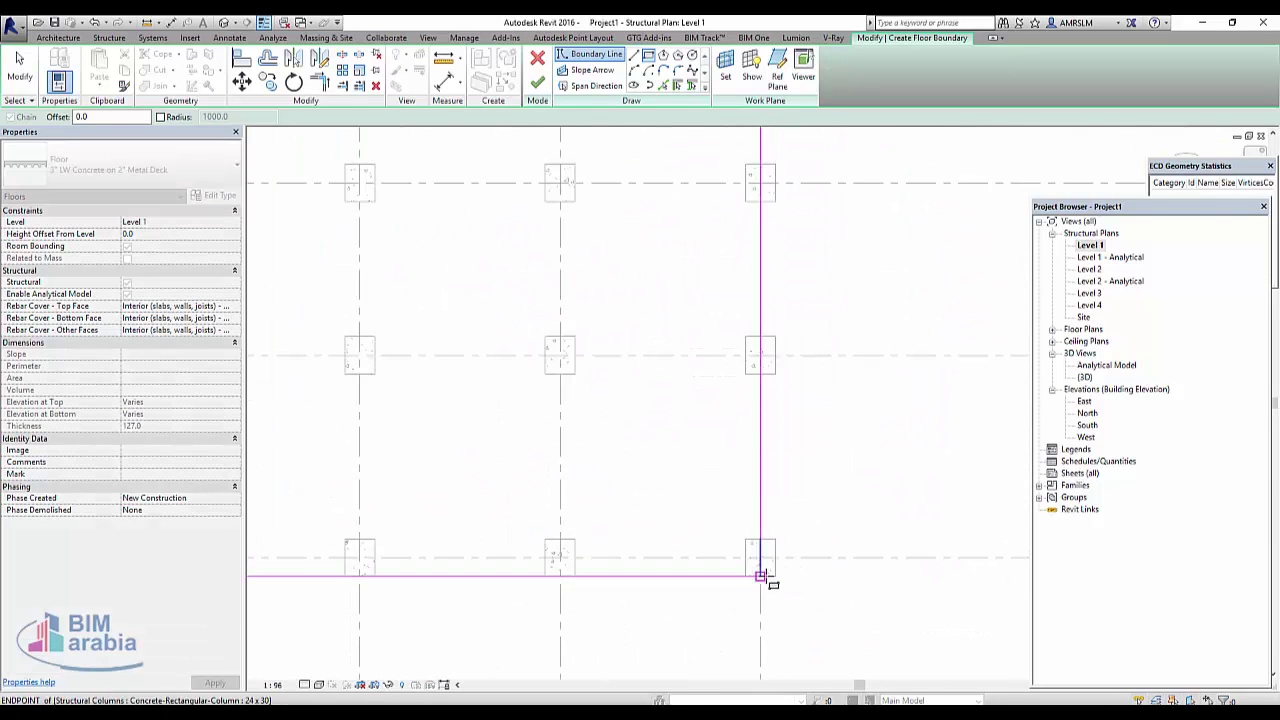
{"action": "scroll", "coordinate": [777, 580], "scroll_direction": "up", "scroll_amount": 1}
{"action": "left_click", "coordinate": [776, 576]}
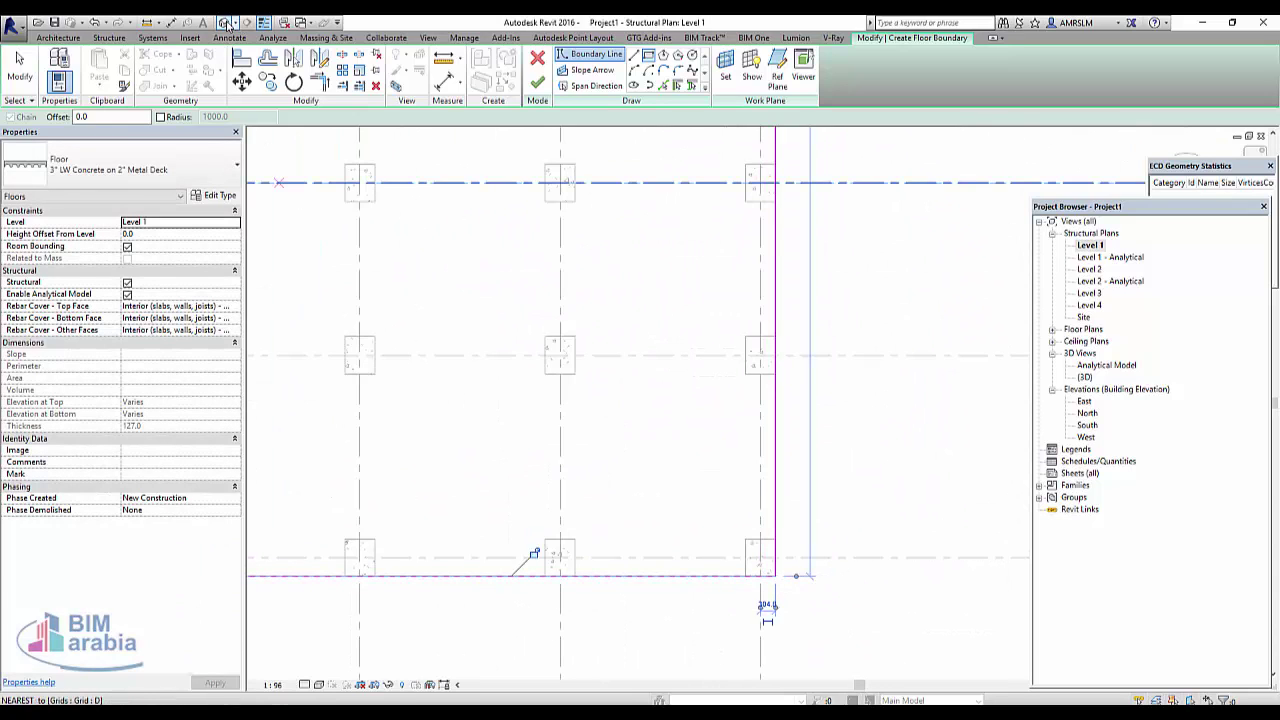
{"action": "left_click", "coordinate": [539, 85]}
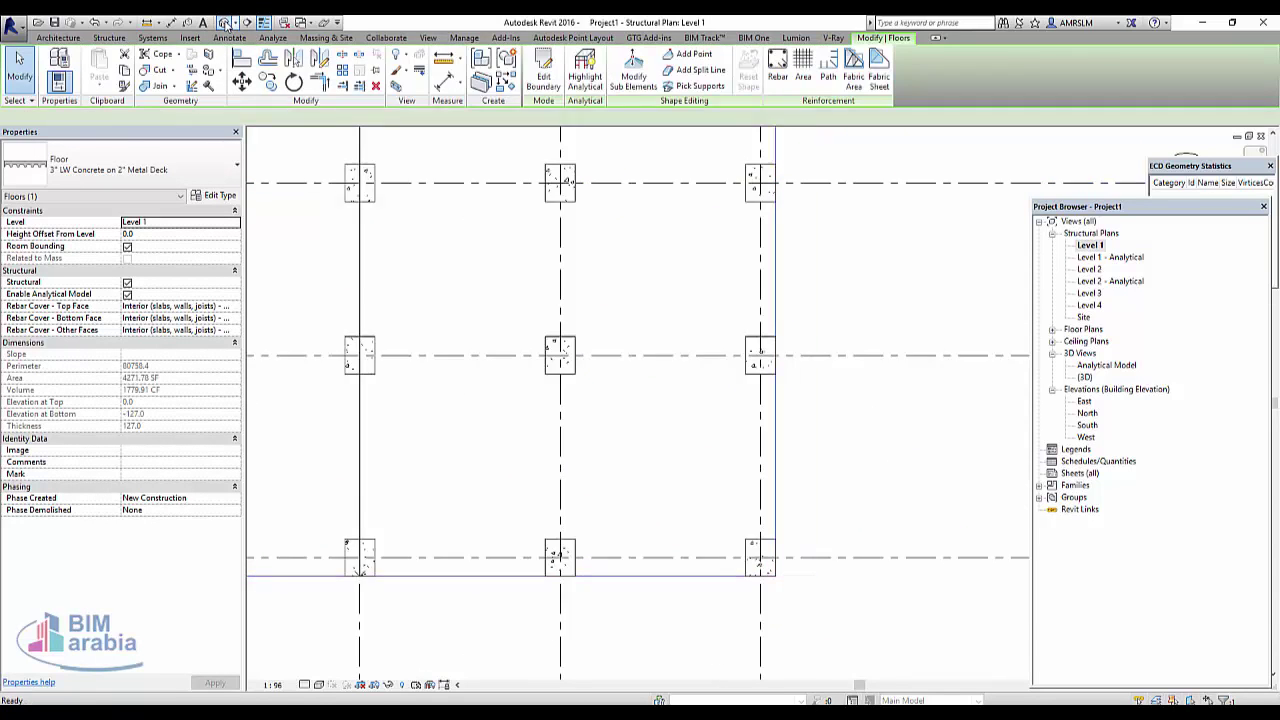
{"action": "left_click", "coordinate": [224, 22]}
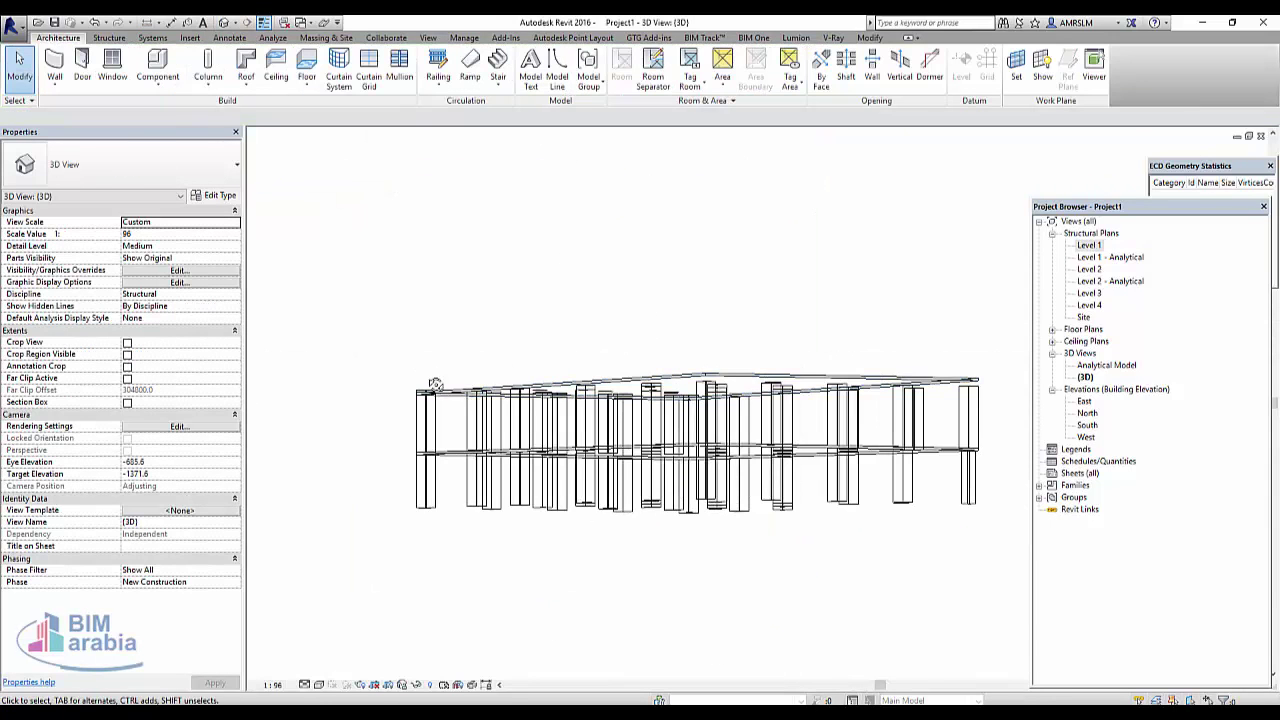
Orbit the 3D model to an elevated isometric view, then open the Level 2 structural plan
{"action": "mouse_move", "coordinate": [435, 385]}
{"action": "middle_mouse_down", "text": "shift"}
{"action": "mouse_move", "coordinate": [433, 440]}
{"action": "mouse_move", "coordinate": [372, 345]}
{"action": "middle_mouse_up", "text": "shift"}
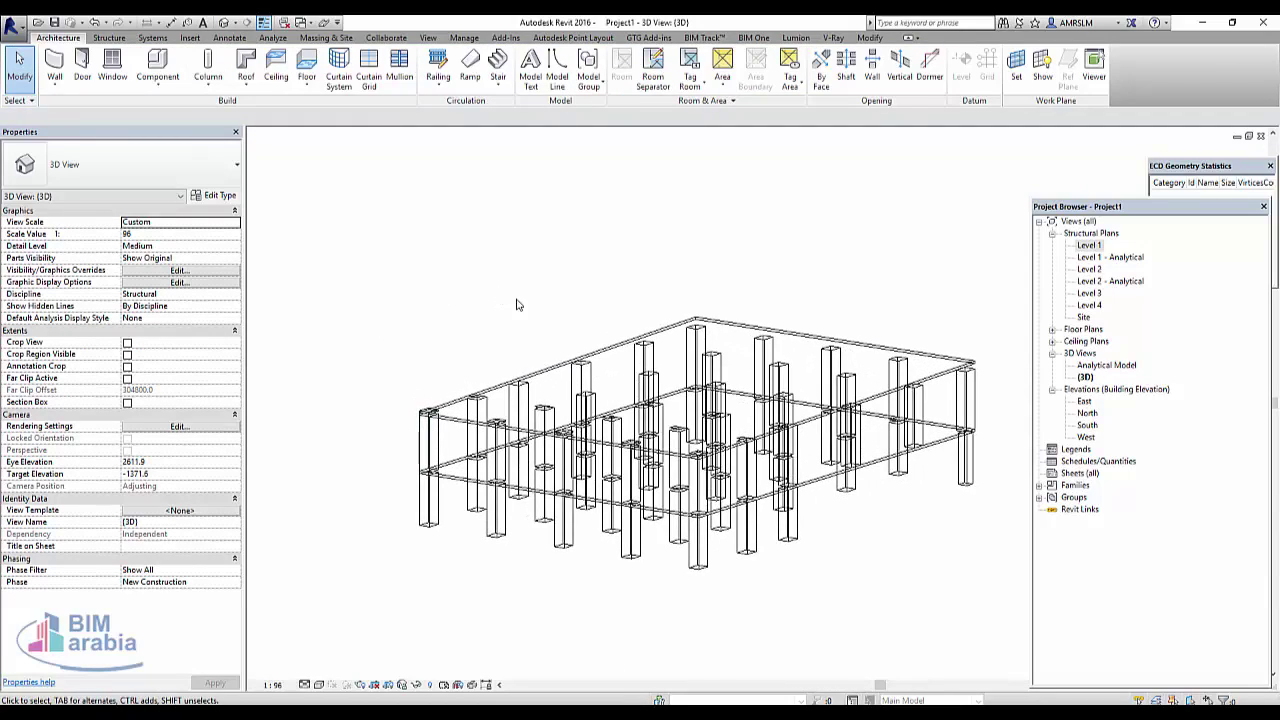
{"action": "left_click", "coordinate": [1090, 246]}
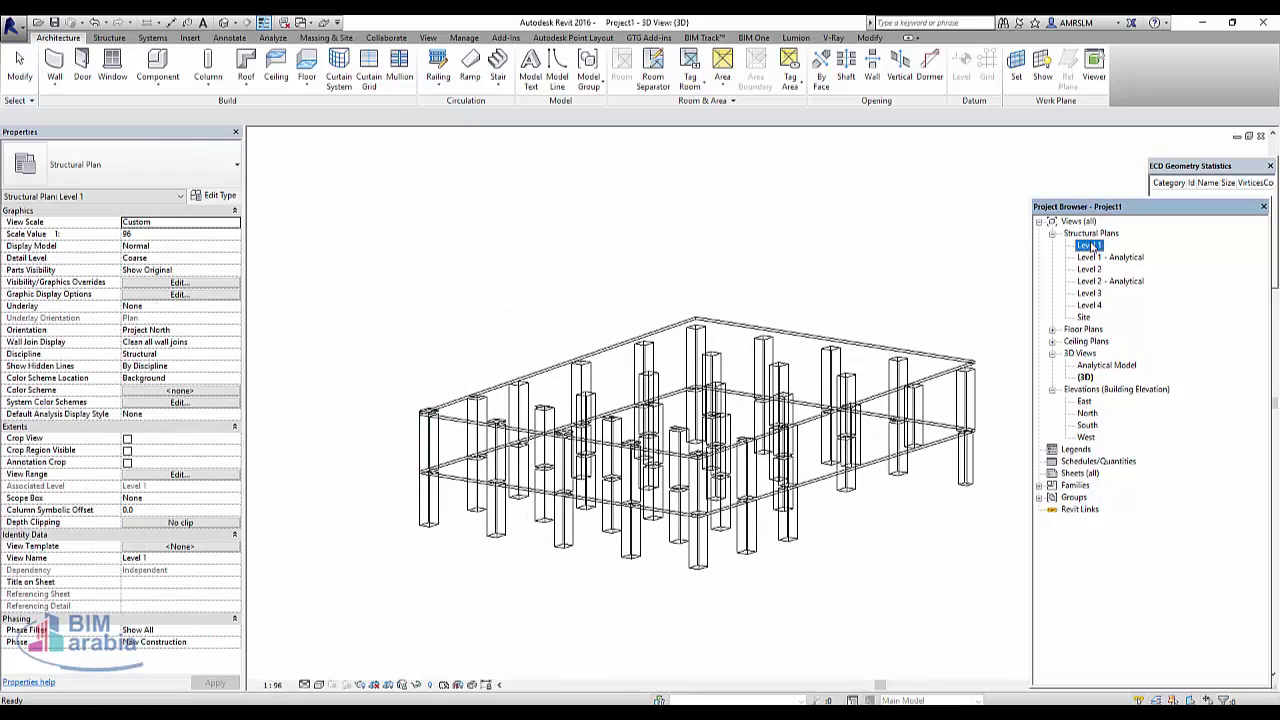
{"action": "double_click", "coordinate": [1090, 269]}
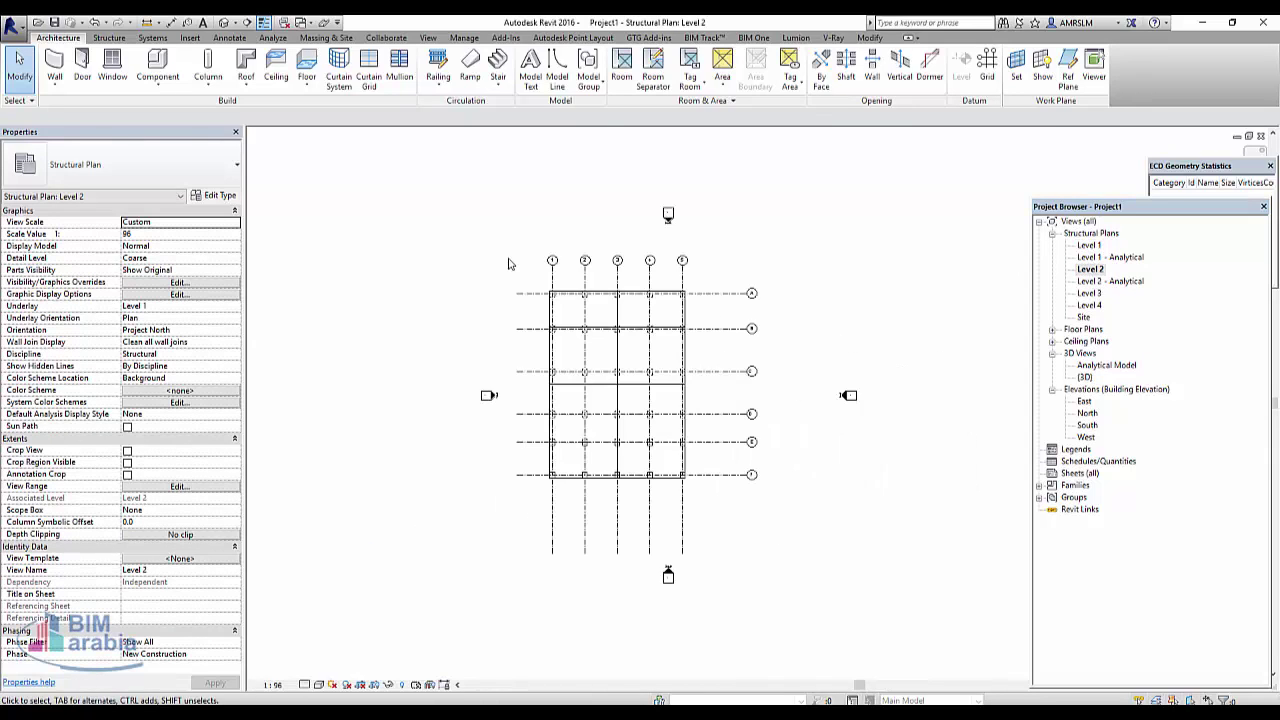
Start placing Concrete-Rectangular Beam 16 x 32 beams, abandoning the first unfinished beam
{"action": "scroll", "coordinate": [363, 249], "scroll_direction": "up", "scroll_amount": 2}
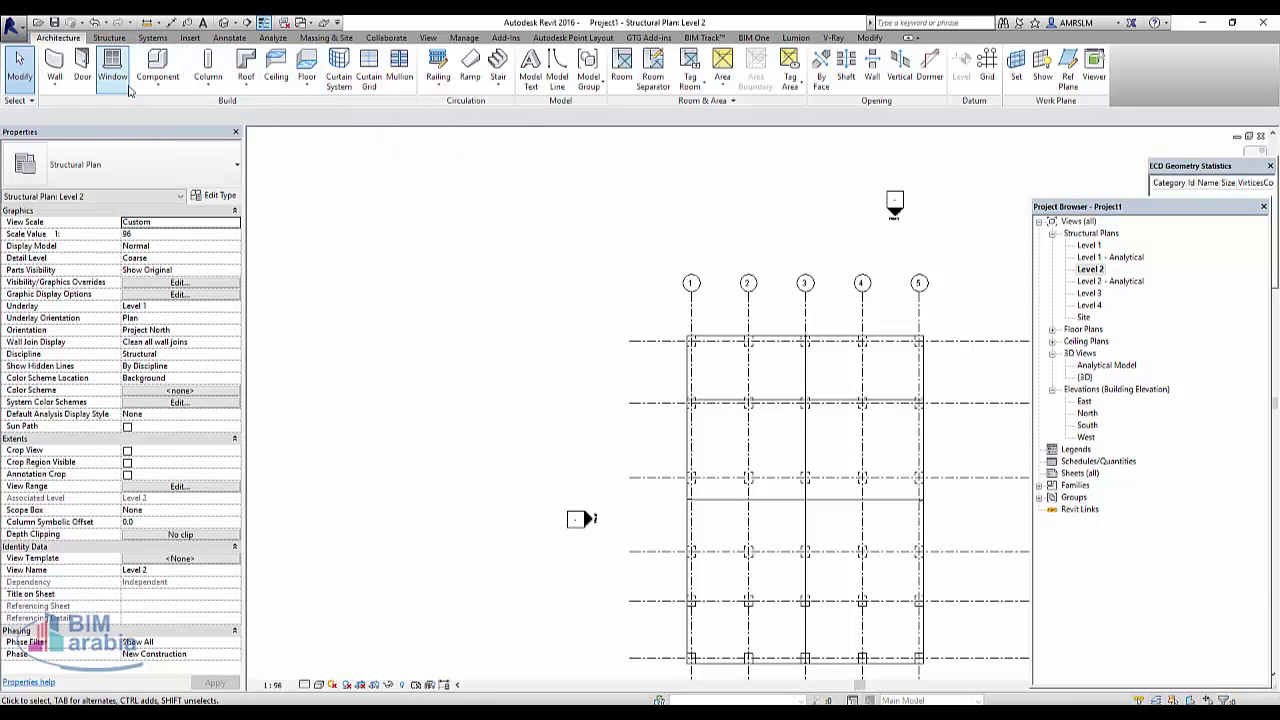
{"action": "left_click", "coordinate": [109, 37]}
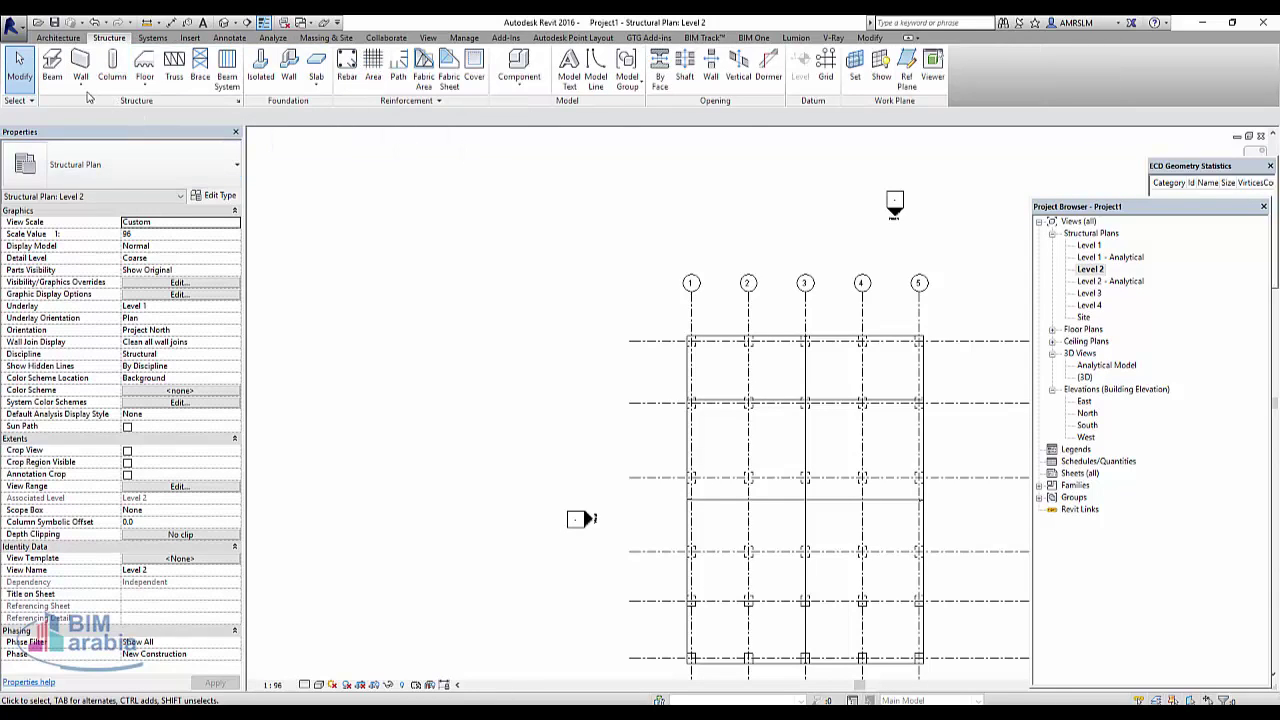
{"action": "left_click", "coordinate": [53, 70]}
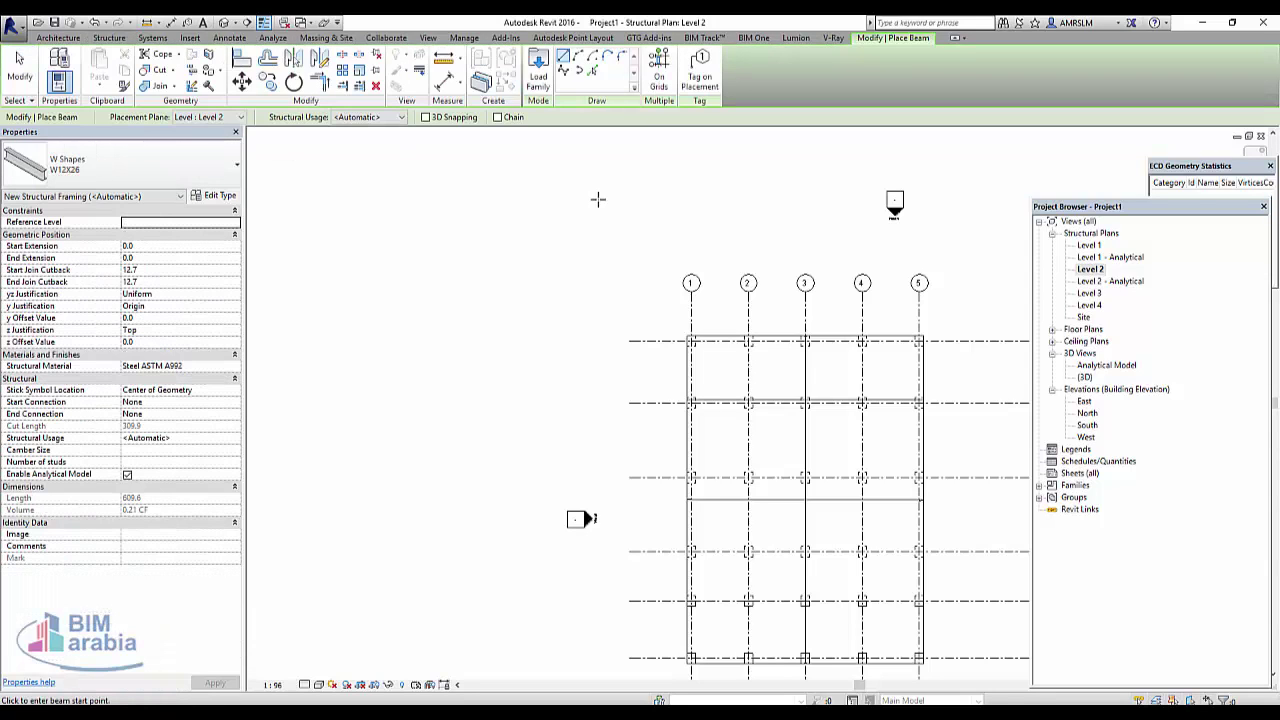
{"action": "left_click", "coordinate": [60, 168]}
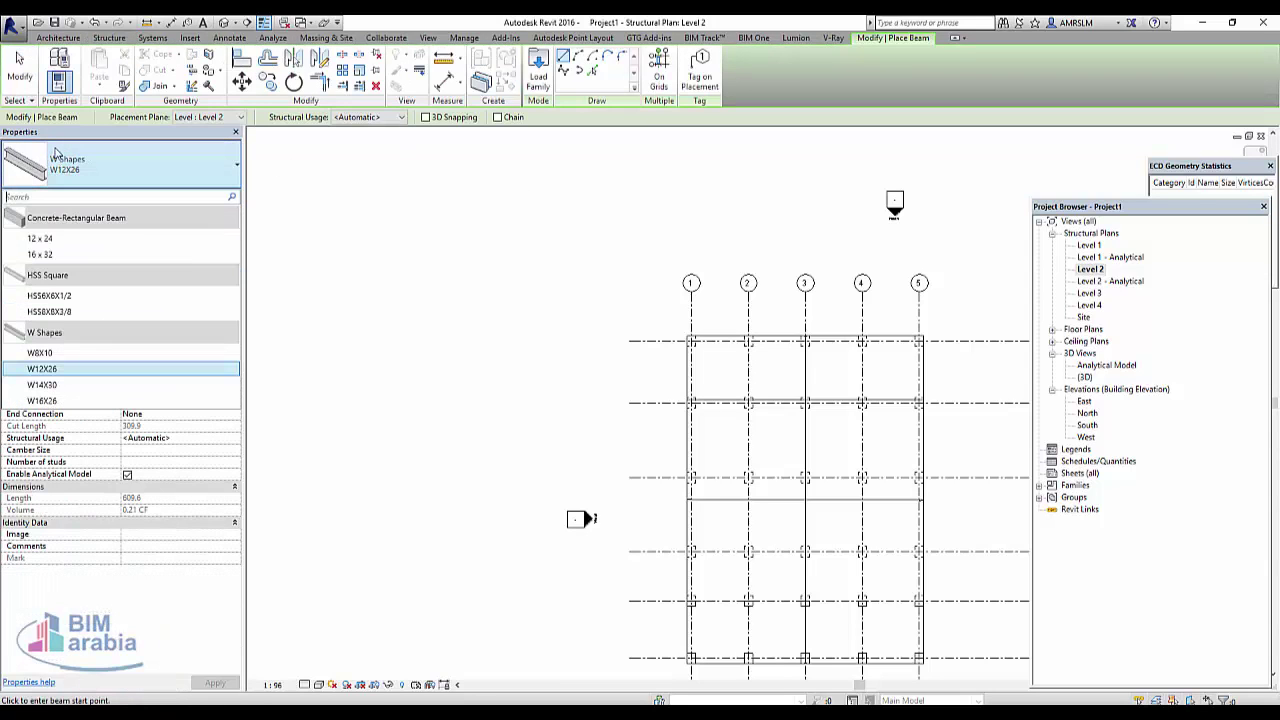
{"action": "left_click", "coordinate": [62, 255]}
{"action": "scroll", "coordinate": [623, 277], "scroll_direction": "up", "scroll_amount": 2}
{"action": "scroll", "coordinate": [560, 320], "scroll_direction": "up", "scroll_amount": 4}
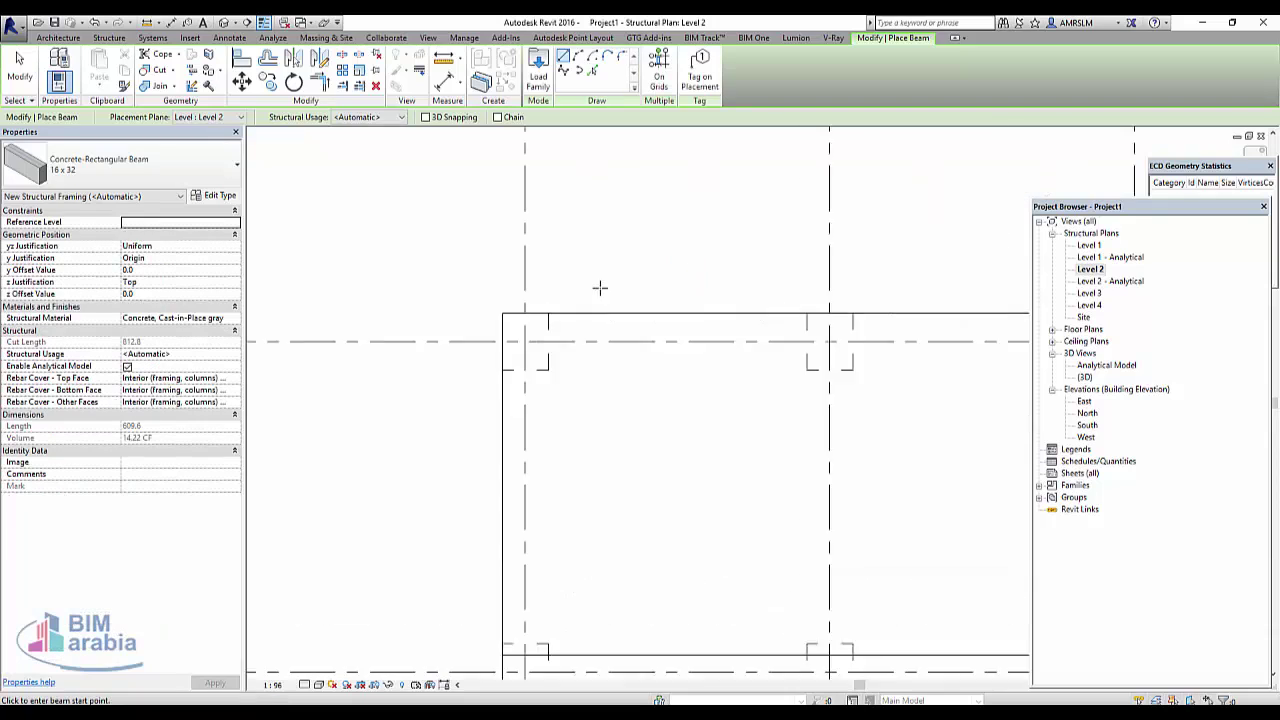
{"action": "scroll", "coordinate": [511, 358], "scroll_direction": "up", "scroll_amount": 2}
{"action": "left_click", "coordinate": [499, 362]}
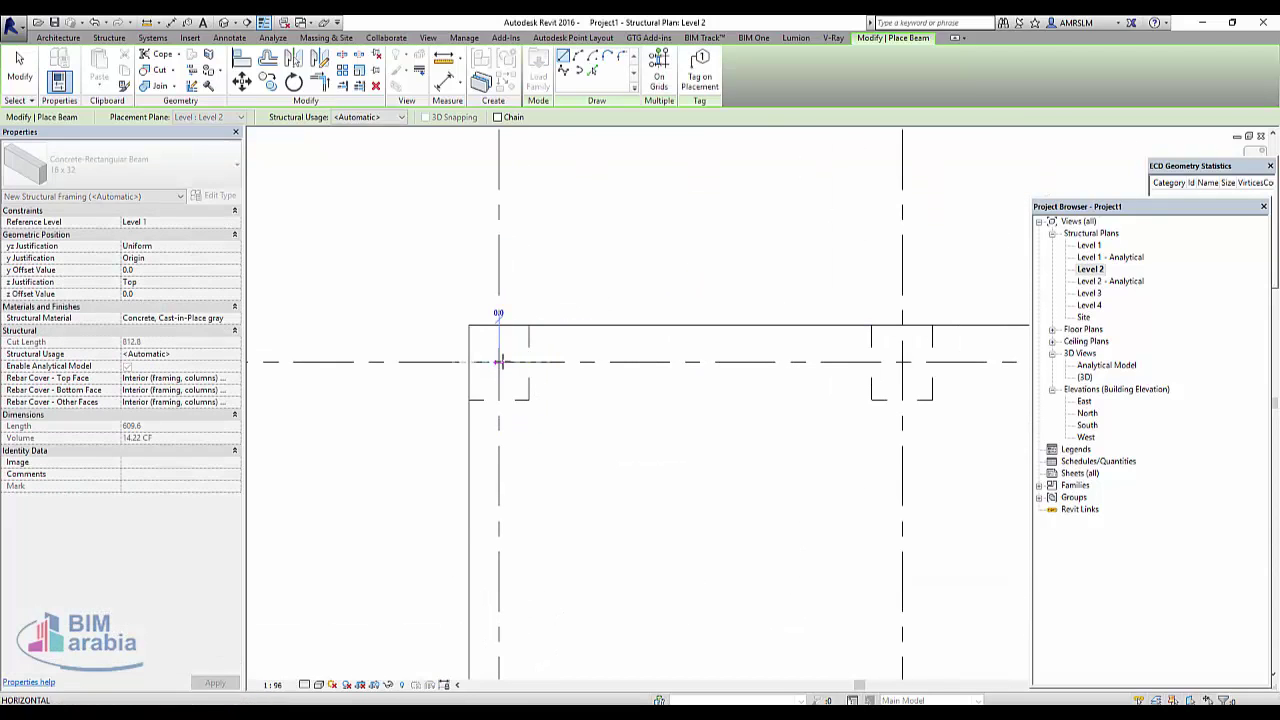
{"action": "scroll", "coordinate": [500, 330], "scroll_direction": "down", "scroll_amount": 2}
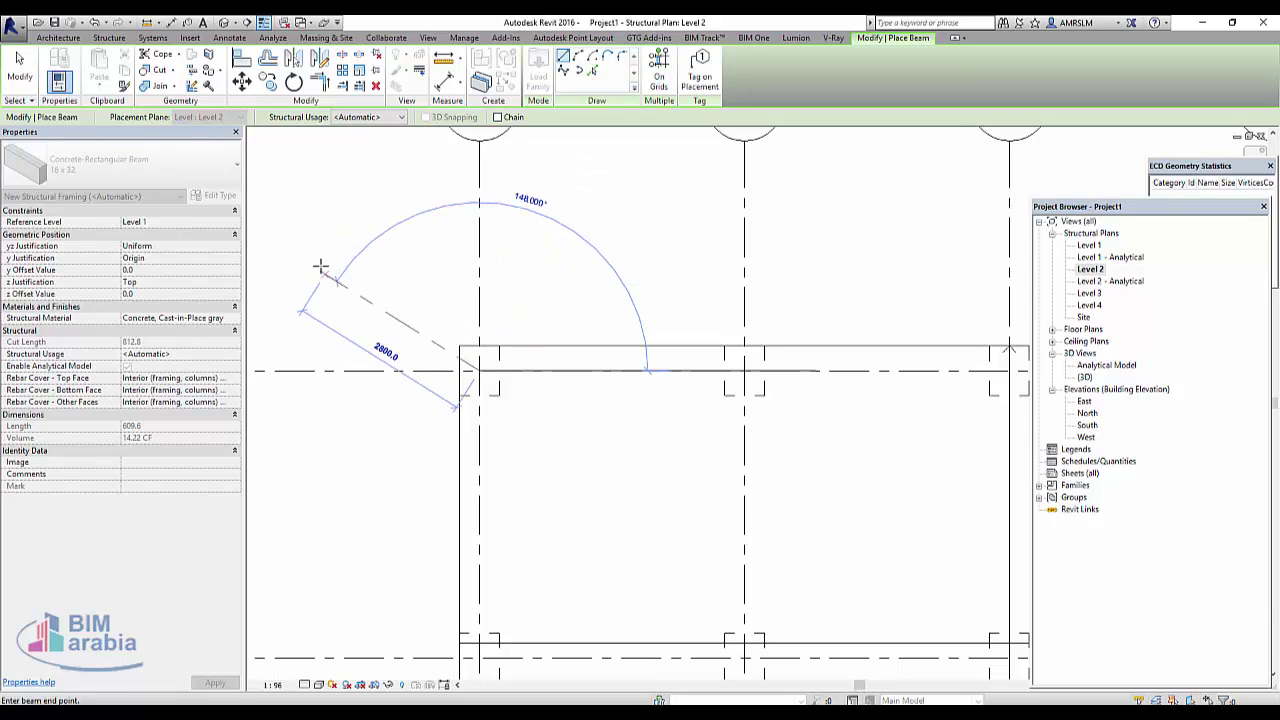
{"action": "key", "text": "Escape"}
Set the beam reference level to Level 2 and draw a beam between two columns
{"action": "left_click", "coordinate": [234, 223]}
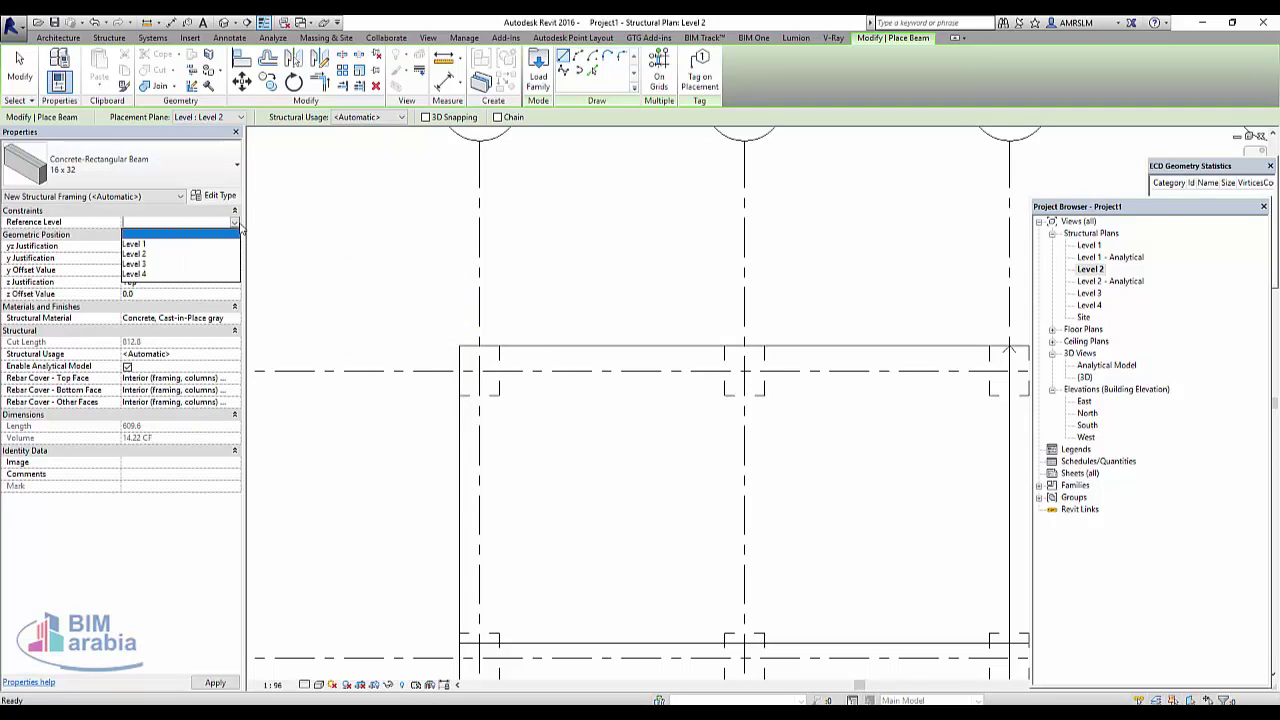
{"action": "left_click", "coordinate": [196, 254]}
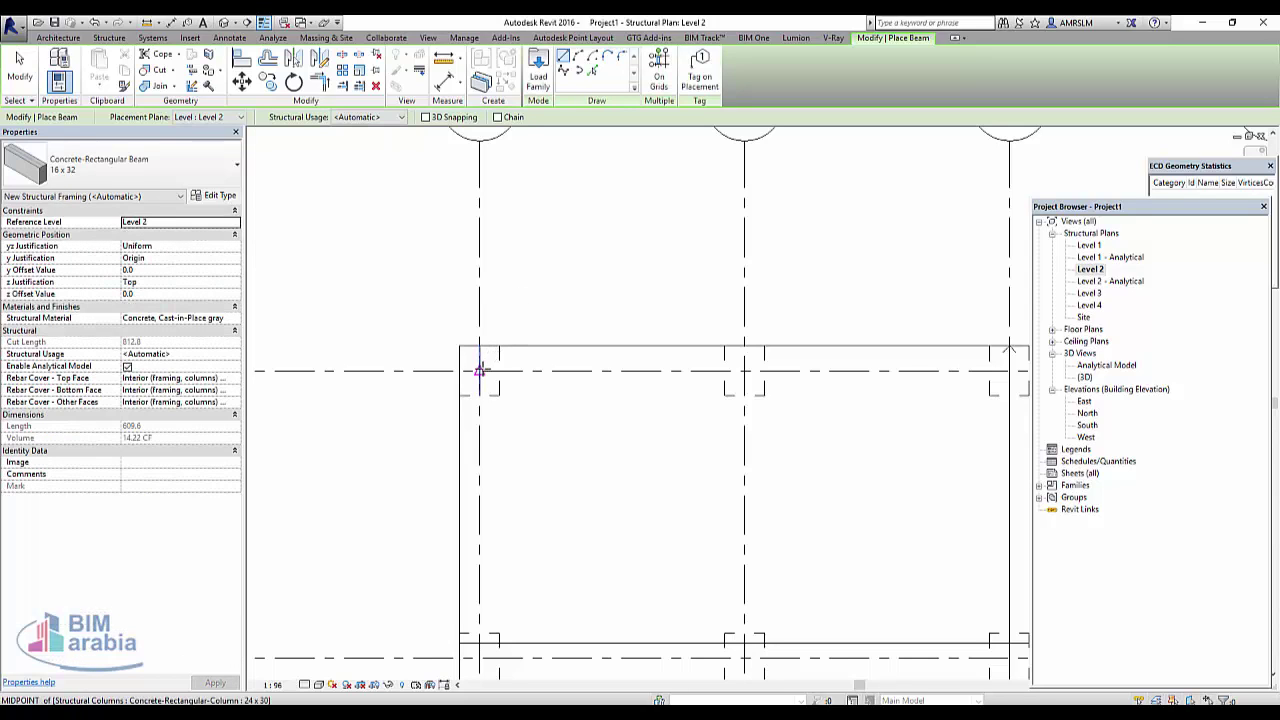
{"action": "left_click", "coordinate": [480, 371]}
{"action": "left_click", "coordinate": [742, 371]}
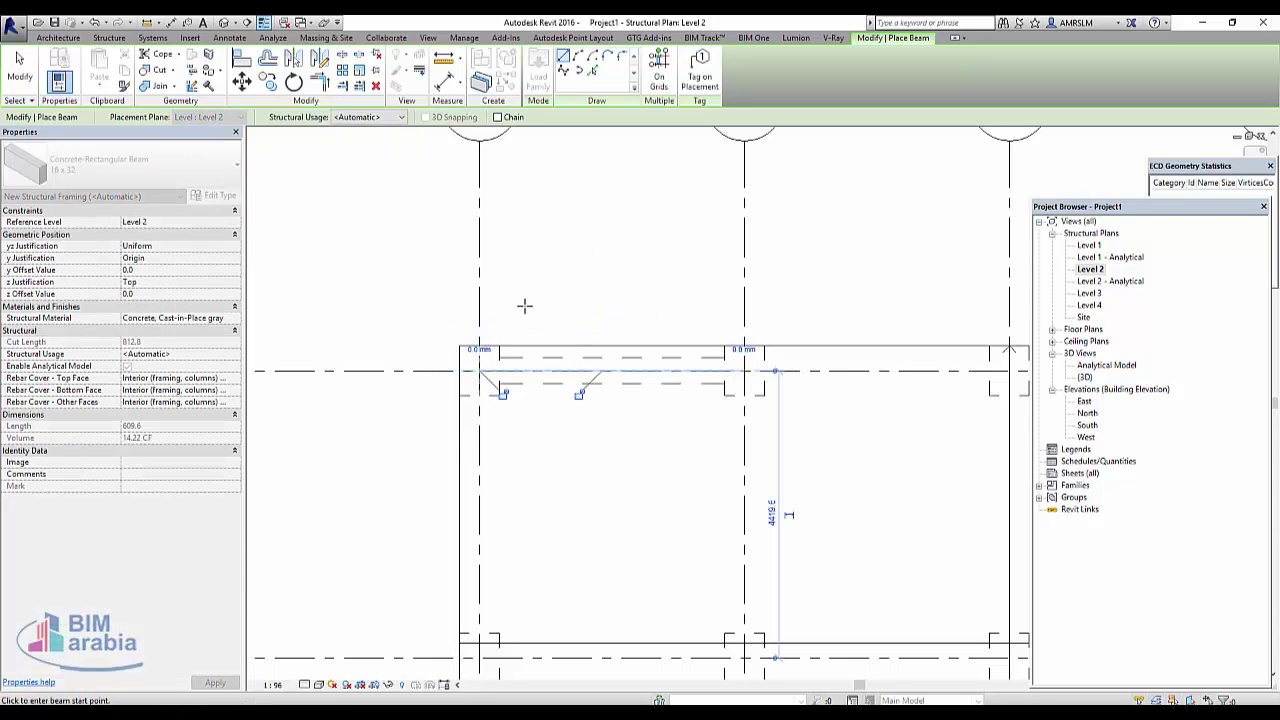
{"action": "scroll", "coordinate": [534, 400], "scroll_direction": "down", "scroll_amount": 3}
{"action": "scroll", "coordinate": [534, 400], "scroll_direction": "up", "scroll_amount": 2}
{"action": "scroll", "coordinate": [409, 423], "scroll_direction": "up", "scroll_amount": 3}
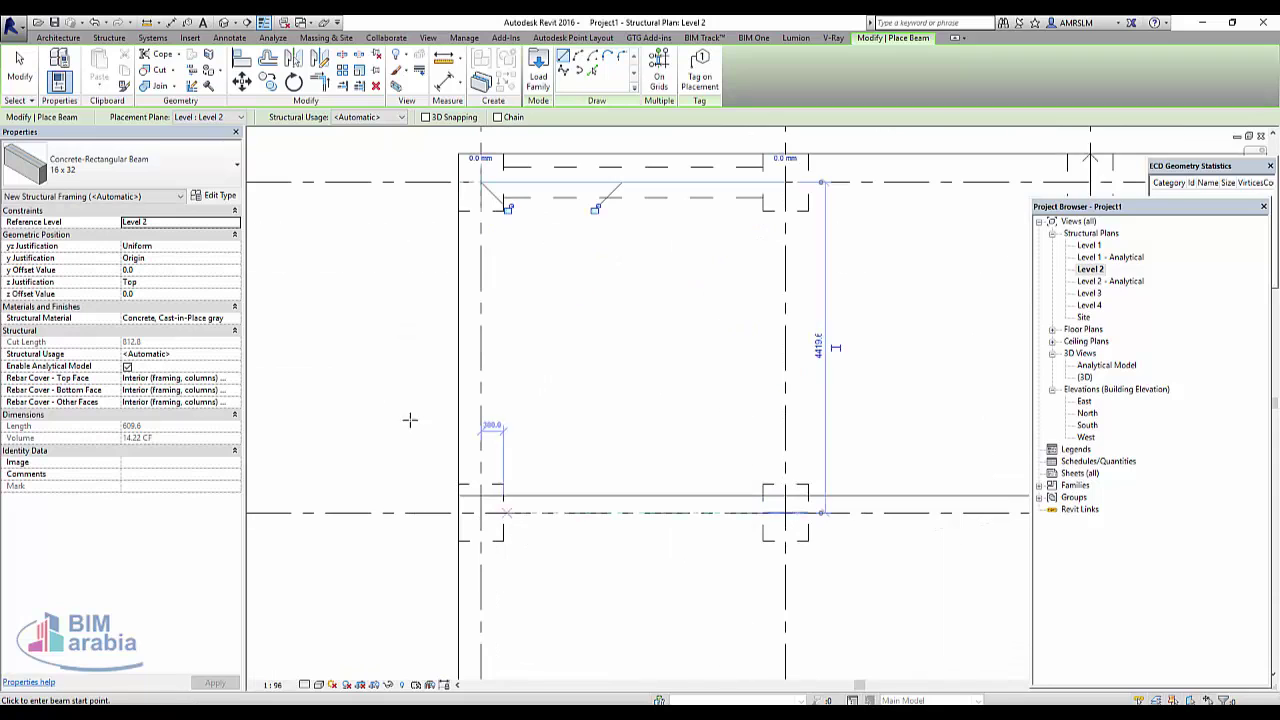
Switch to 12 x 24 and draw three more column-to-column beams along the grid lines
{"action": "left_click", "coordinate": [168, 180]}
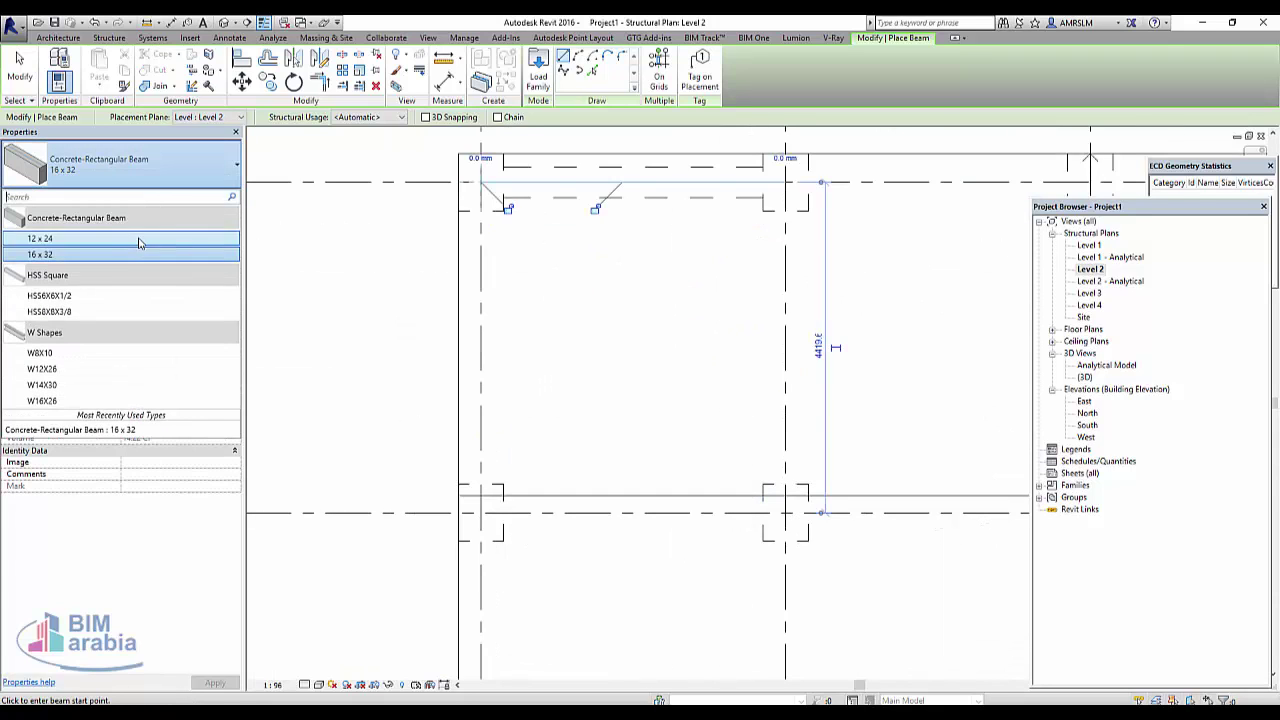
{"action": "key", "text": "Escape"}
{"action": "key", "text": "Escape"}
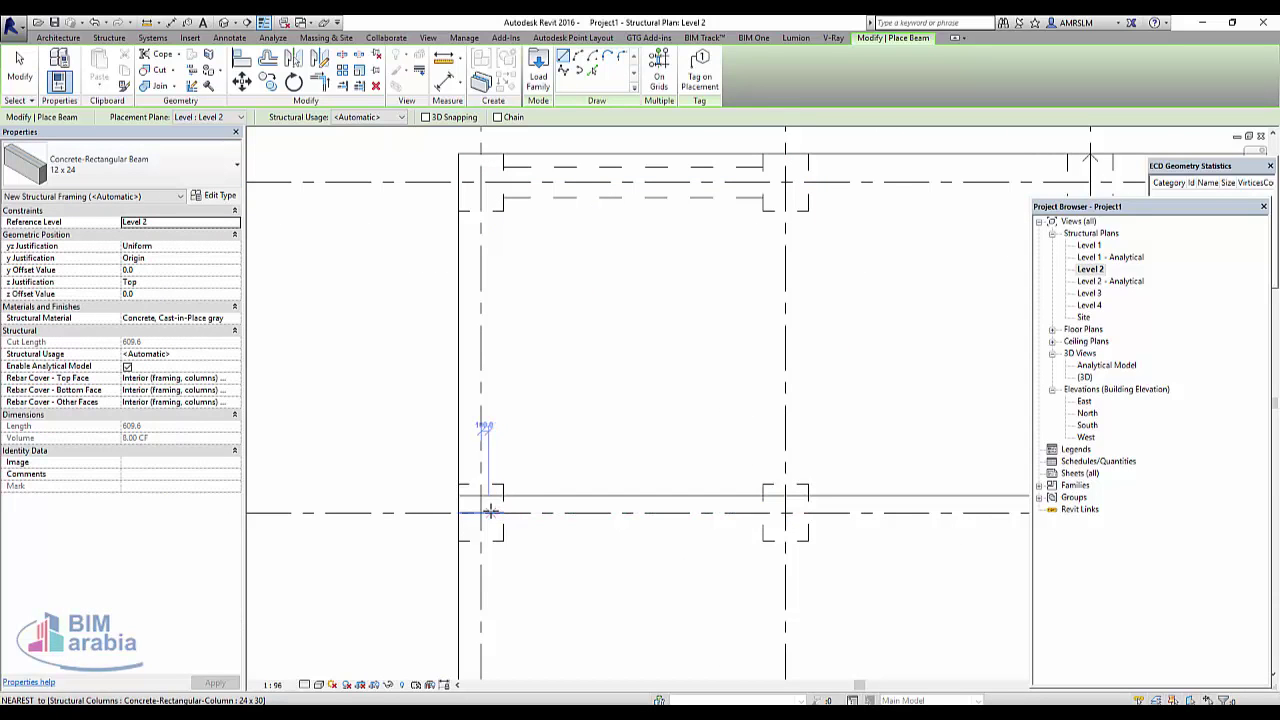
{"action": "left_click", "coordinate": [481, 512]}
{"action": "left_click", "coordinate": [785, 512]}
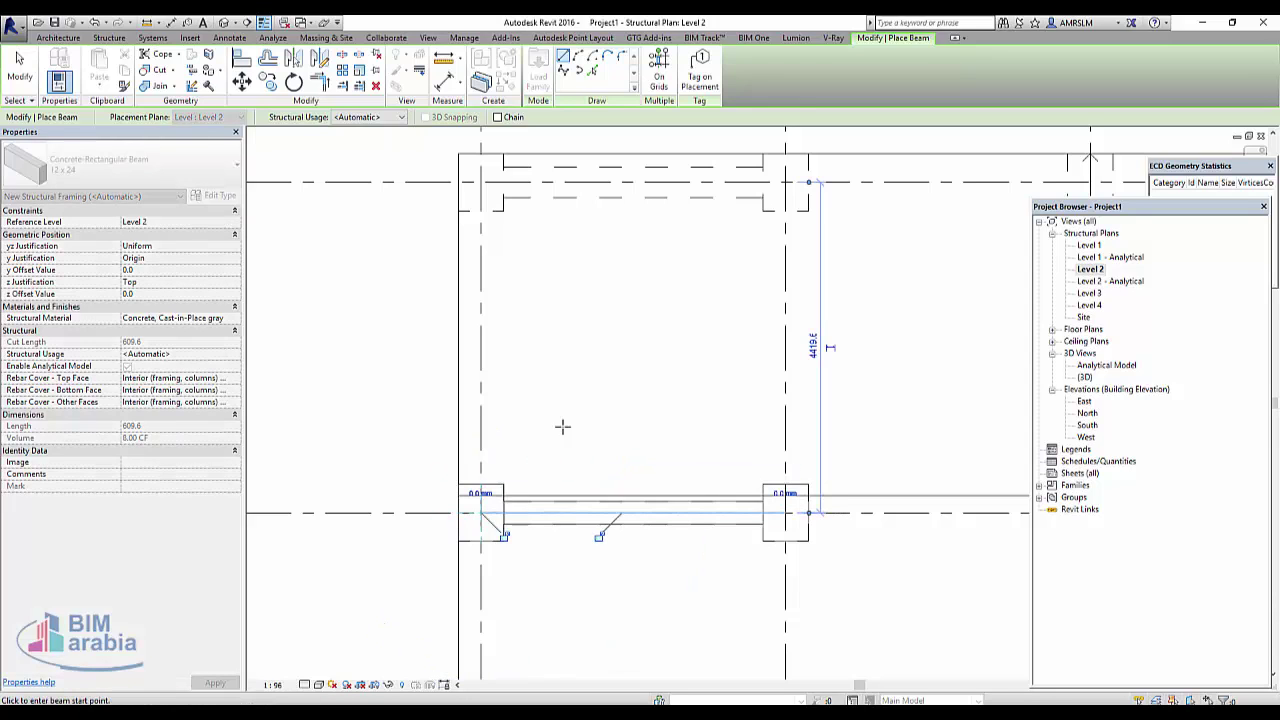
{"action": "scroll", "coordinate": [626, 380], "scroll_direction": "down", "scroll_amount": 1}
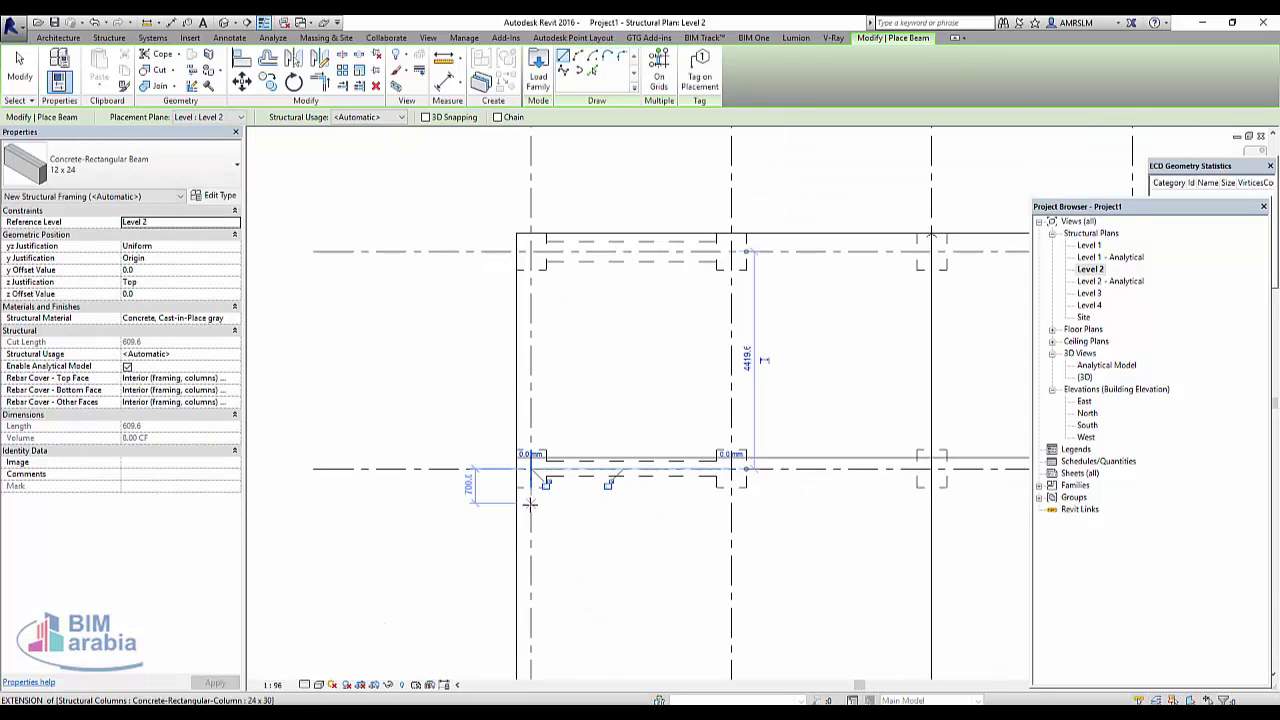
{"action": "middle_click_drag", "start_coordinate": [544, 488], "coordinate": [520, 277]}
{"action": "scroll", "coordinate": [471, 545], "scroll_direction": "up", "scroll_amount": 2}
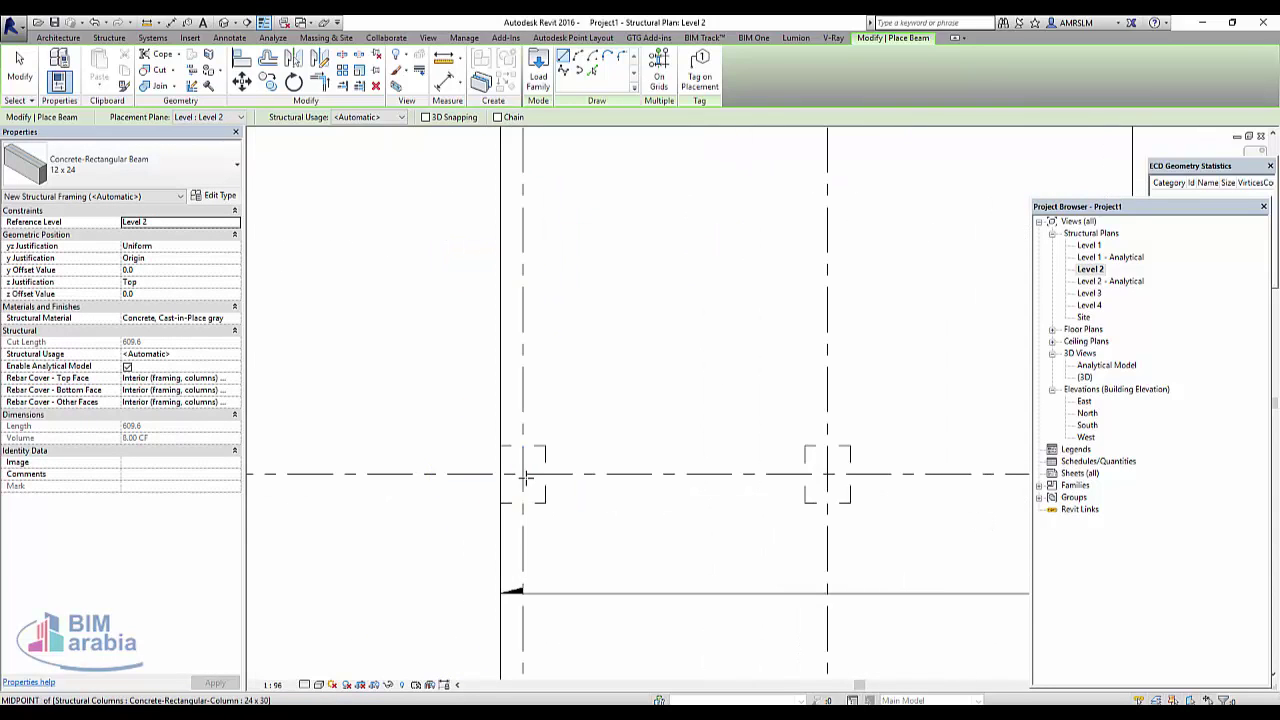
{"action": "left_click", "coordinate": [522, 474]}
{"action": "left_click", "coordinate": [795, 476]}
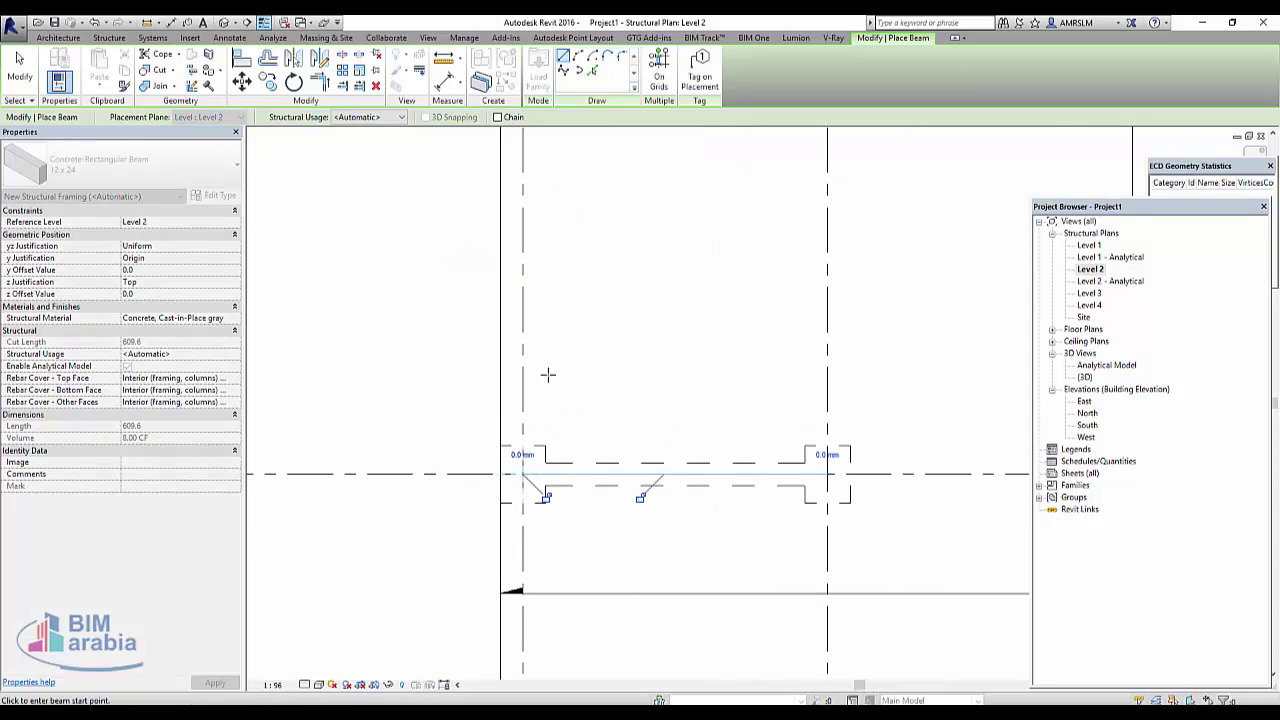
{"action": "scroll", "coordinate": [543, 371], "scroll_direction": "down", "scroll_amount": 3}
{"action": "scroll", "coordinate": [577, 555], "scroll_direction": "up", "scroll_amount": 3}
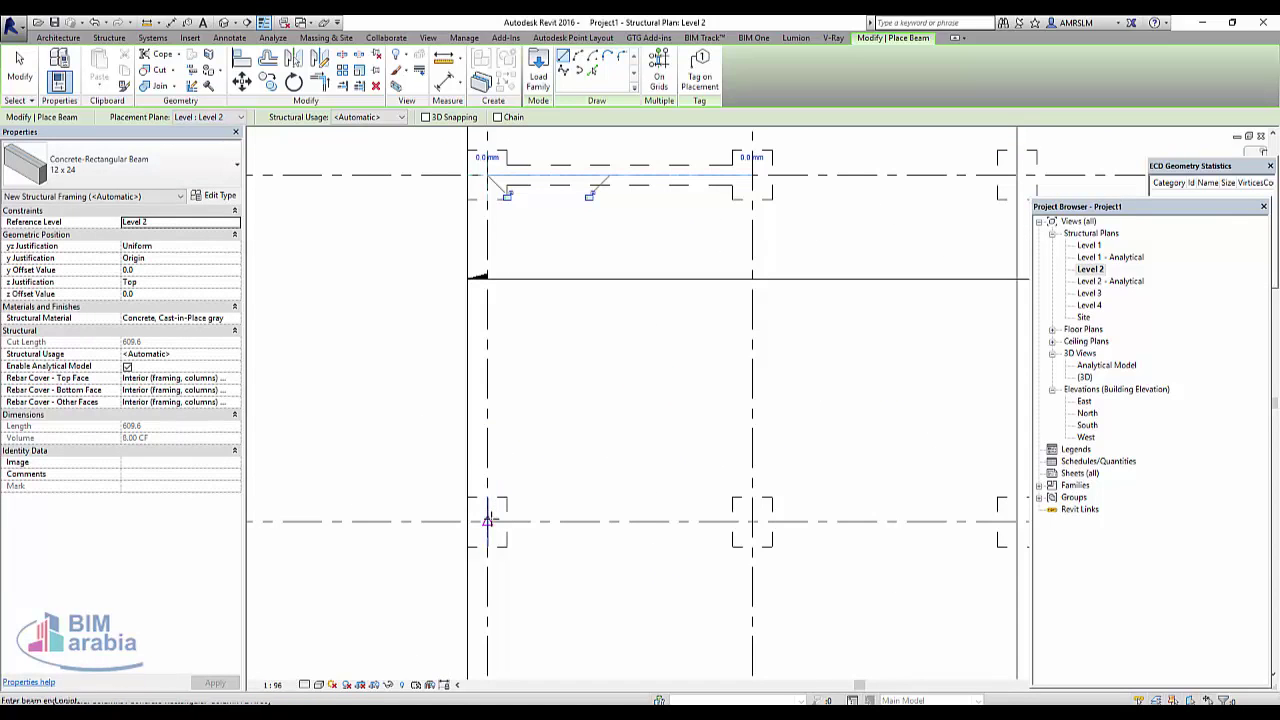
{"action": "left_click", "coordinate": [488, 480]}
{"action": "left_click", "coordinate": [752, 518]}
{"action": "scroll", "coordinate": [514, 491], "scroll_direction": "down", "scroll_amount": 3}
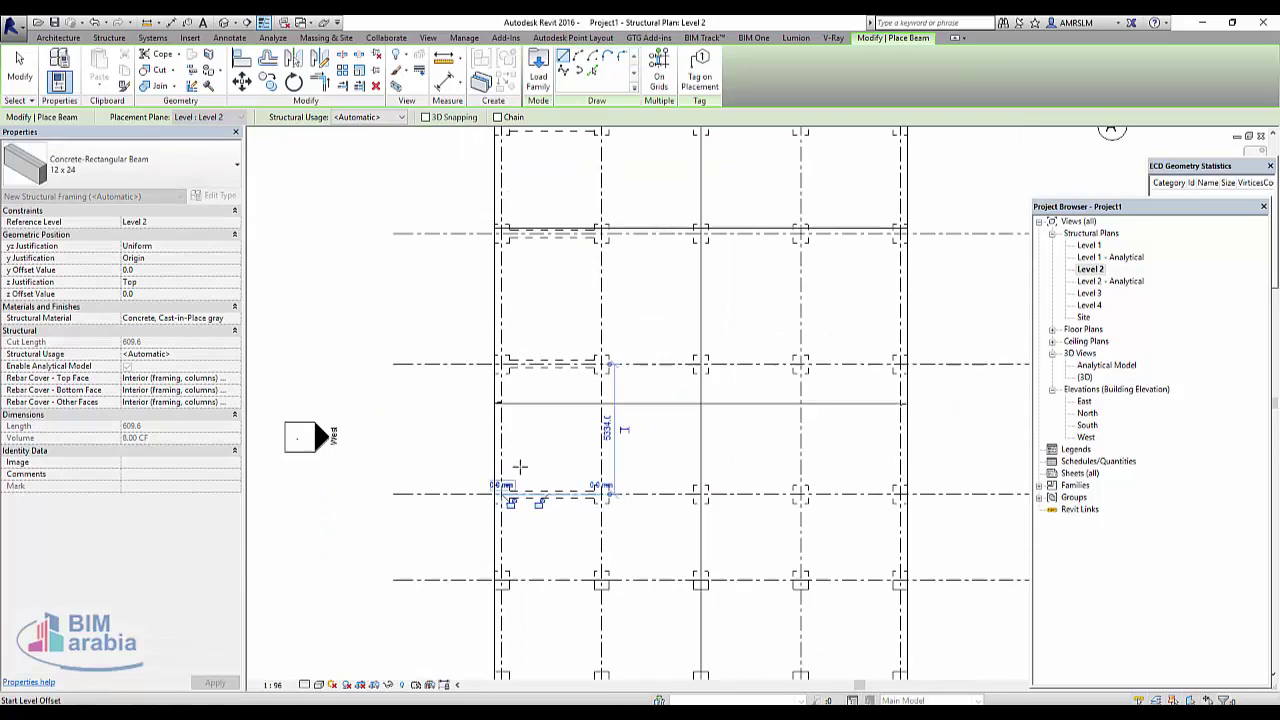
{"action": "key", "text": "Escape"}
{"action": "key", "text": "Escape"}
{"action": "scroll", "coordinate": [436, 330], "scroll_direction": "down", "scroll_amount": 2}
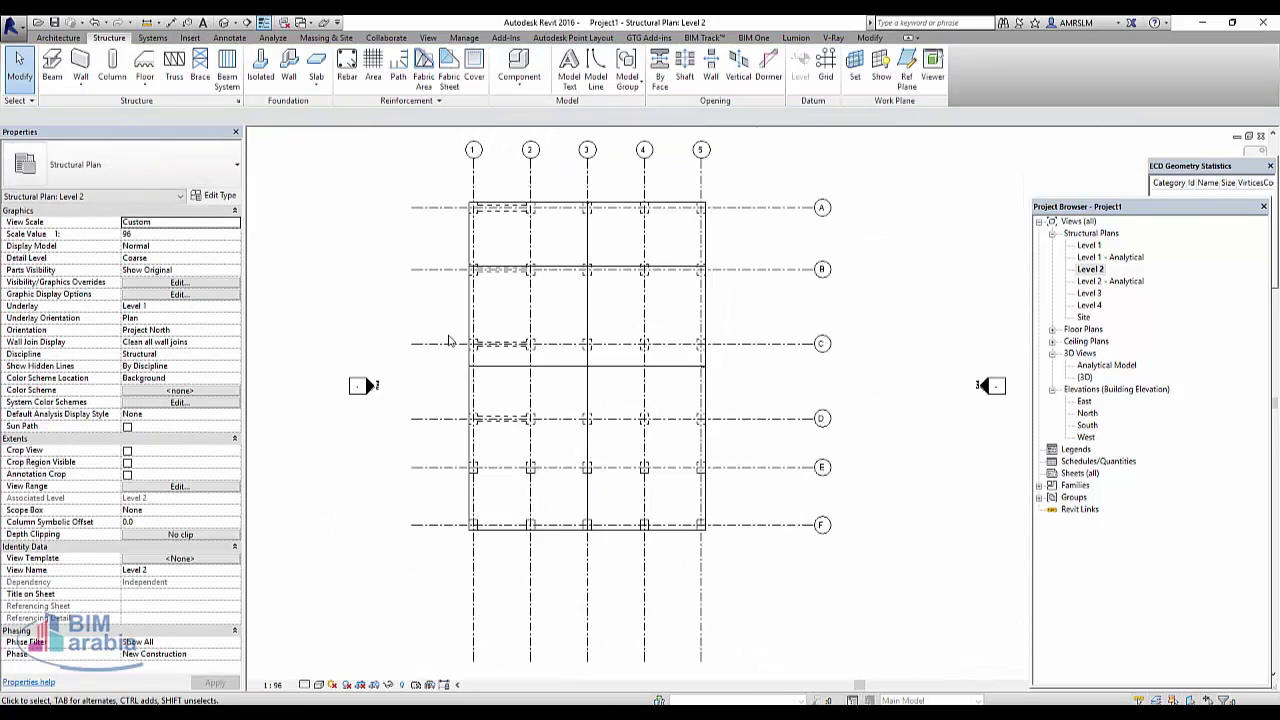
Window-select the 36 Level 2 framing elements, dismiss the Paste options, and show the default 3D view
{"action": "scroll", "coordinate": [449, 341], "scroll_direction": "down", "scroll_amount": 2}
{"action": "left_click_drag", "start_coordinate": [440, 212], "coordinate": [668, 524]}
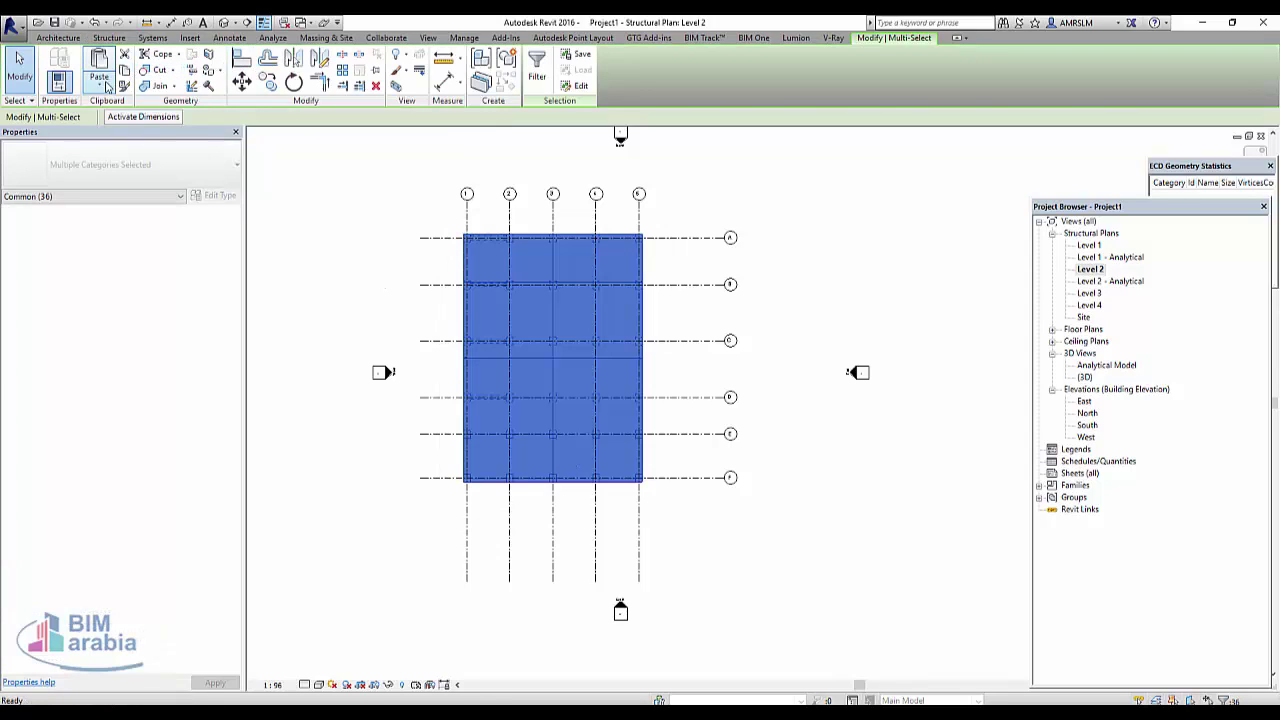
{"action": "left_click", "coordinate": [108, 87]}
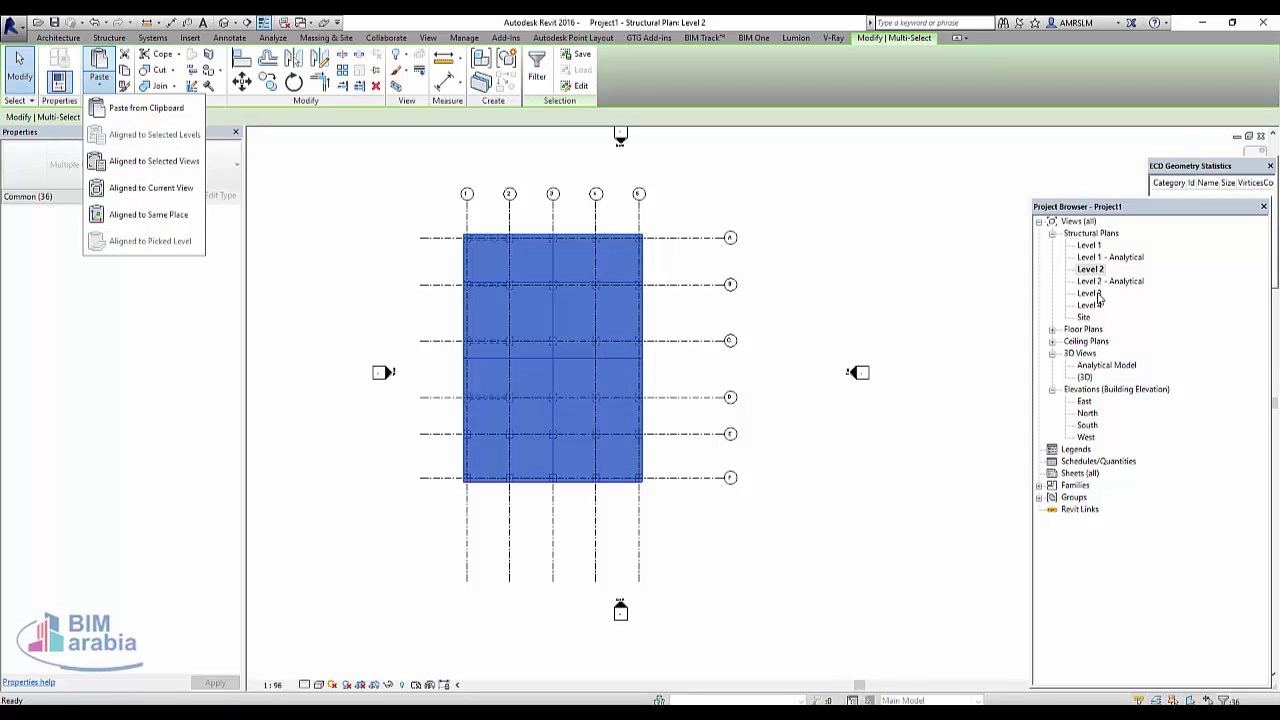
{"action": "left_click", "coordinate": [820, 207]}
{"action": "left_click", "coordinate": [224, 22]}
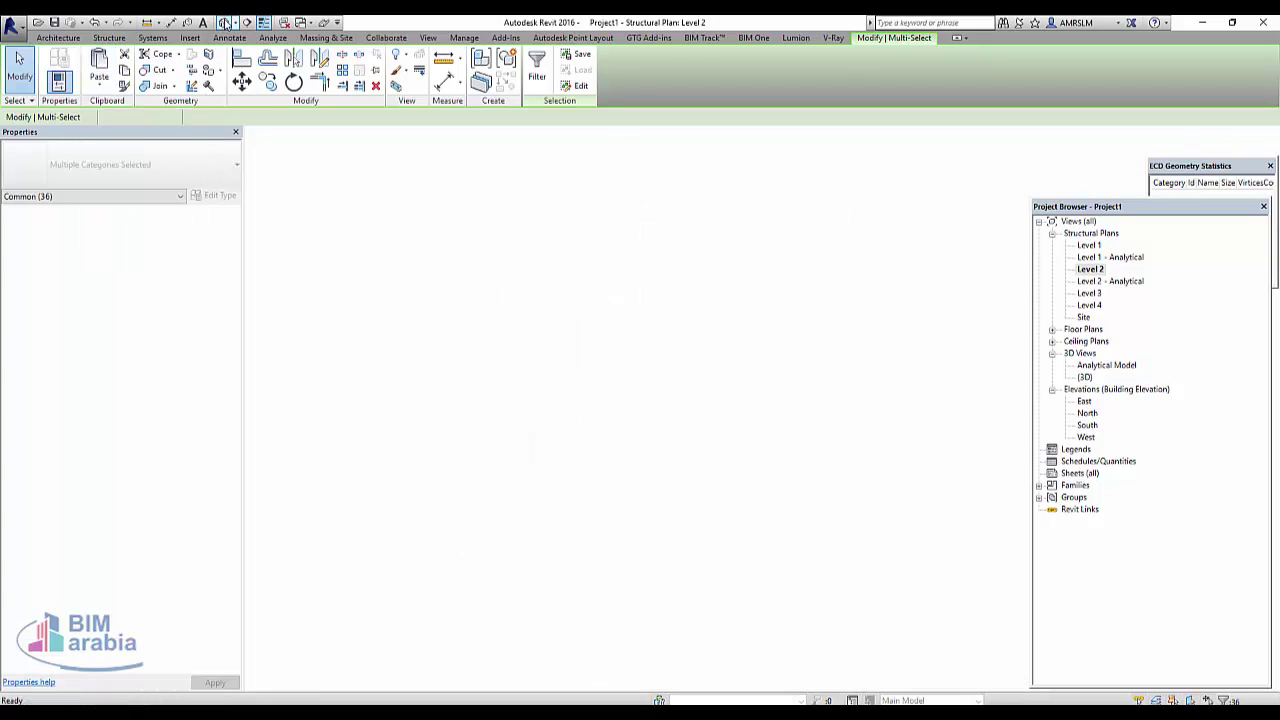
In the East elevation, draw a new level at -2743 below Level 1
{"action": "double_click", "coordinate": [1084, 401]}
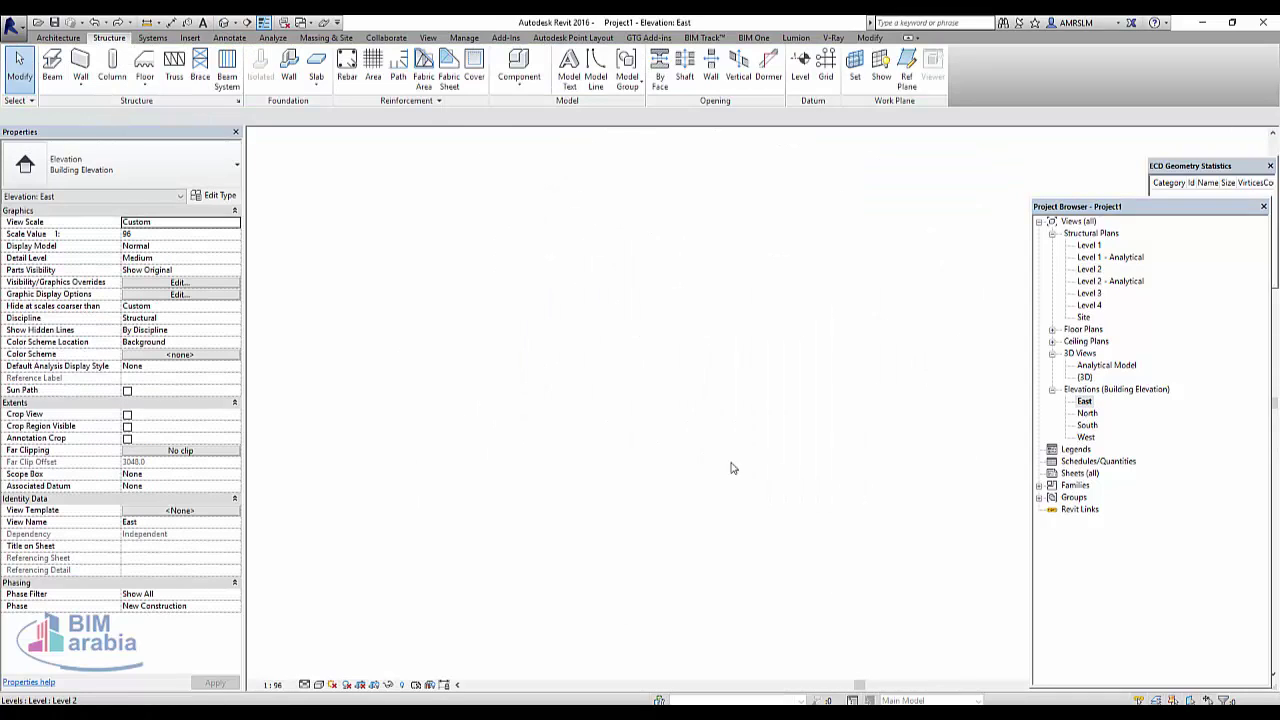
{"action": "scroll", "coordinate": [743, 527], "scroll_direction": "down", "scroll_amount": 1}
{"action": "scroll", "coordinate": [737, 509], "scroll_direction": "down", "scroll_amount": 1}
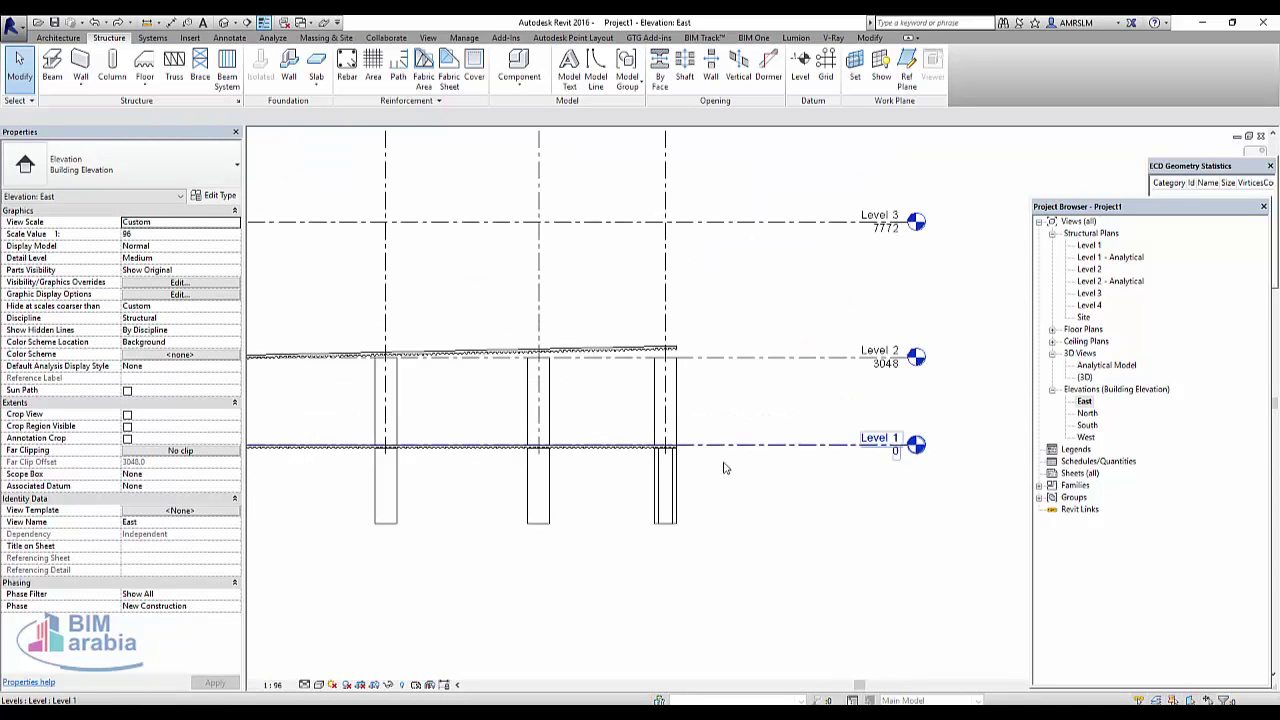
{"action": "scroll", "coordinate": [748, 505], "scroll_direction": "down", "scroll_amount": 1}
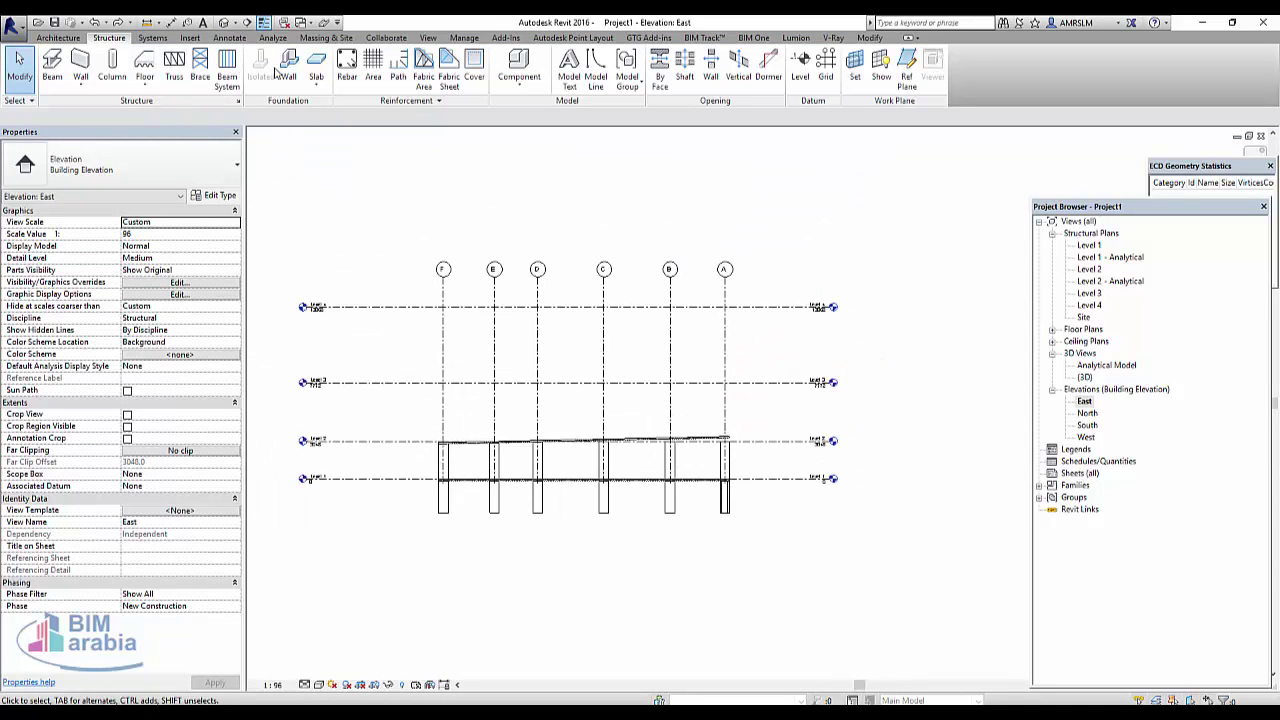
{"action": "left_click", "coordinate": [58, 37]}
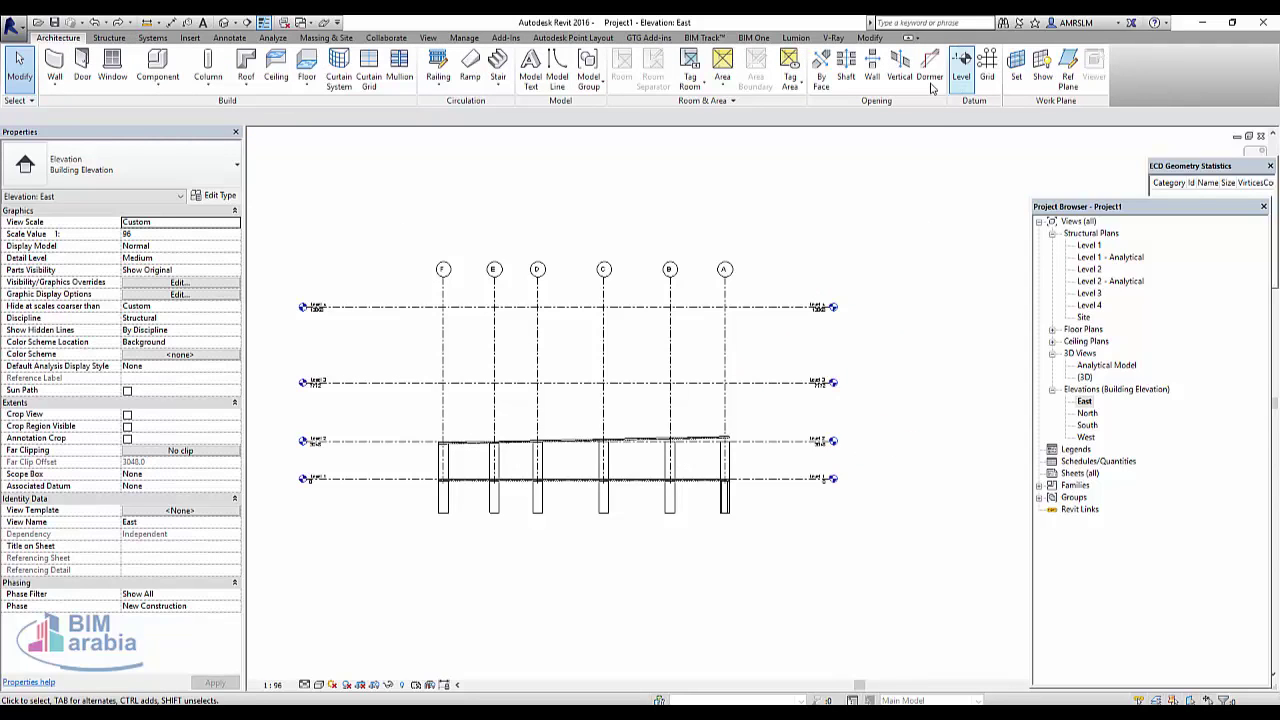
{"action": "left_click", "coordinate": [961, 72]}
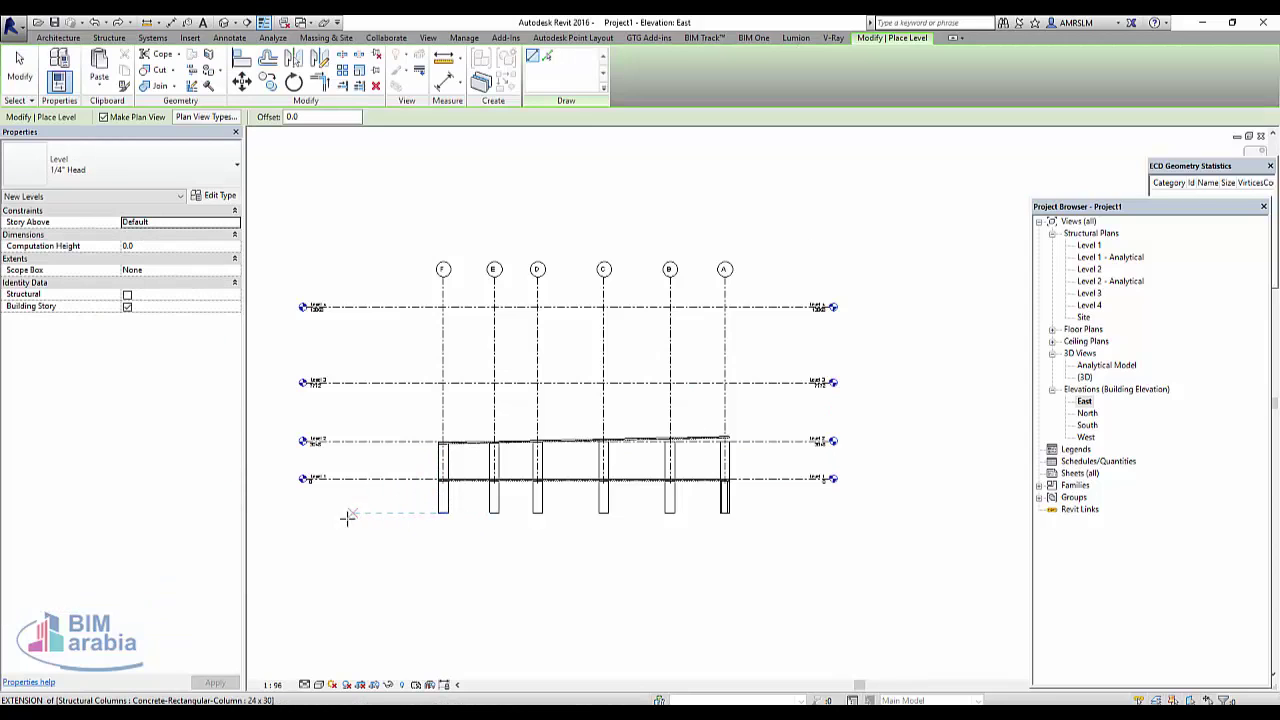
{"action": "left_click", "coordinate": [313, 516]}
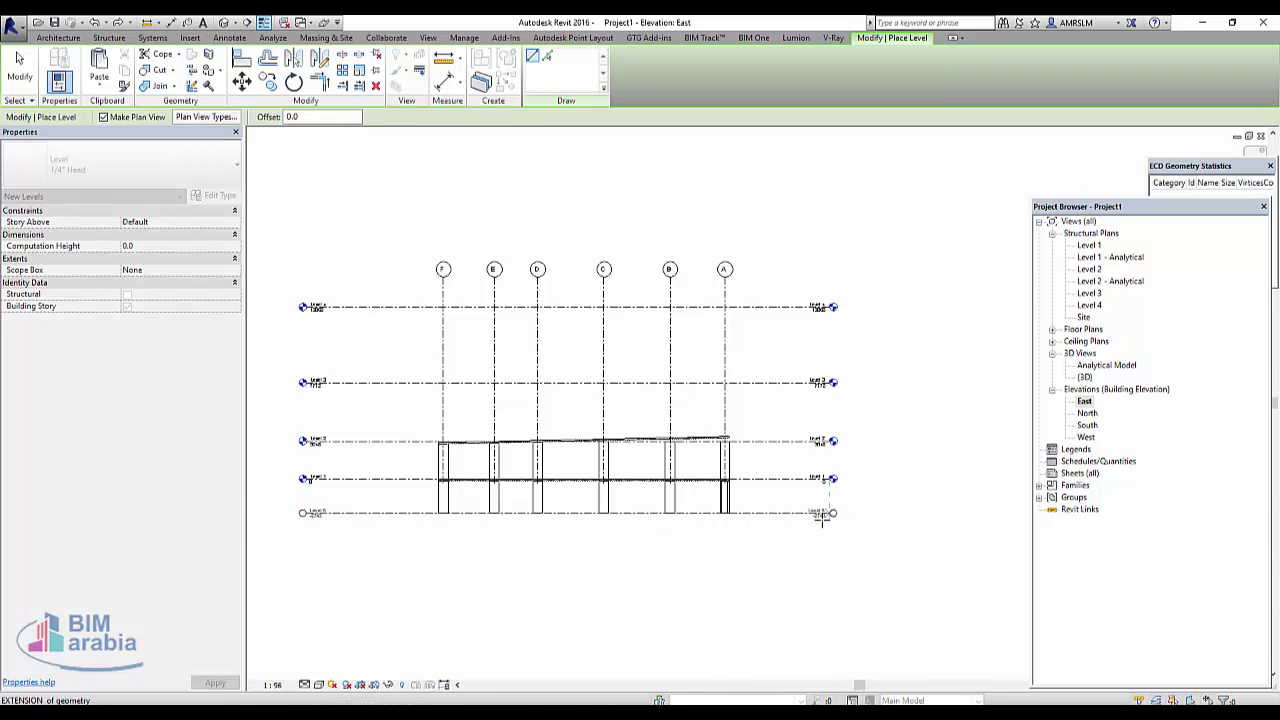
{"action": "left_click", "coordinate": [824, 516]}
{"action": "scroll", "coordinate": [822, 520], "scroll_direction": "up", "scroll_amount": 5}
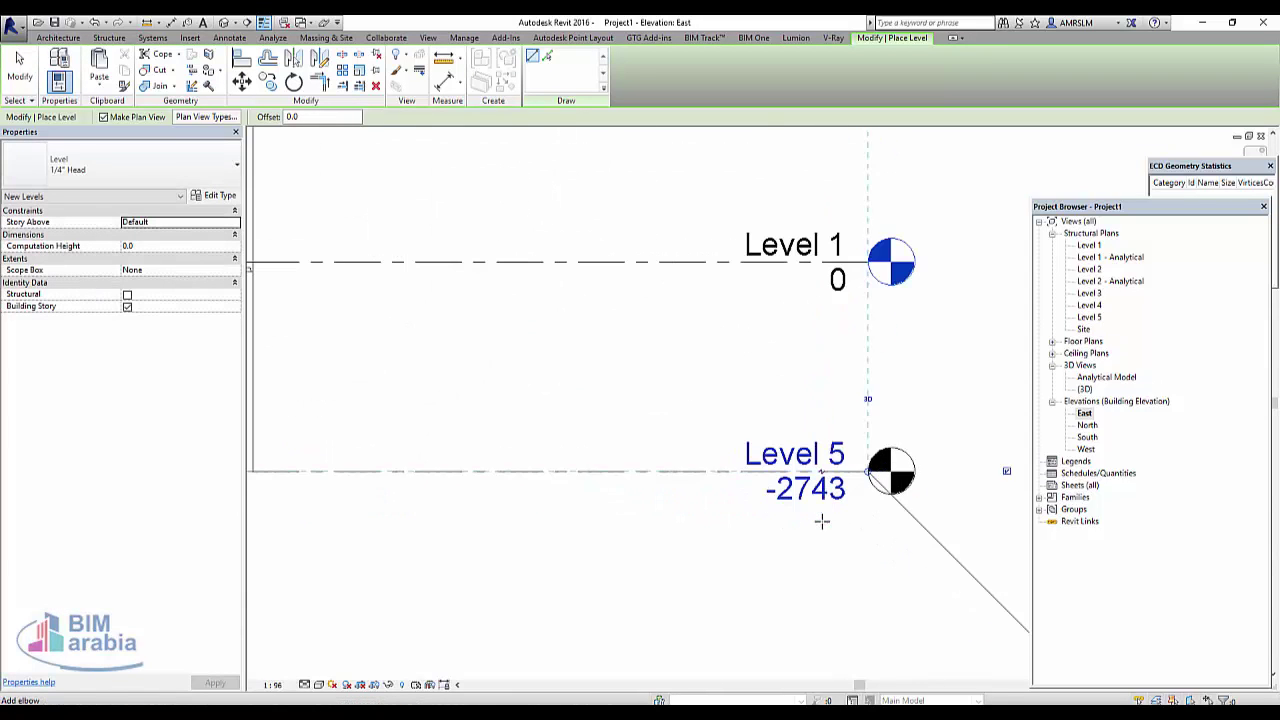
{"action": "key", "text": "Escape"}
{"action": "key", "text": "Escape"}
Rename the new Level 5 to 'foundation' and rename its matching views too
{"action": "left_click", "coordinate": [770, 462]}
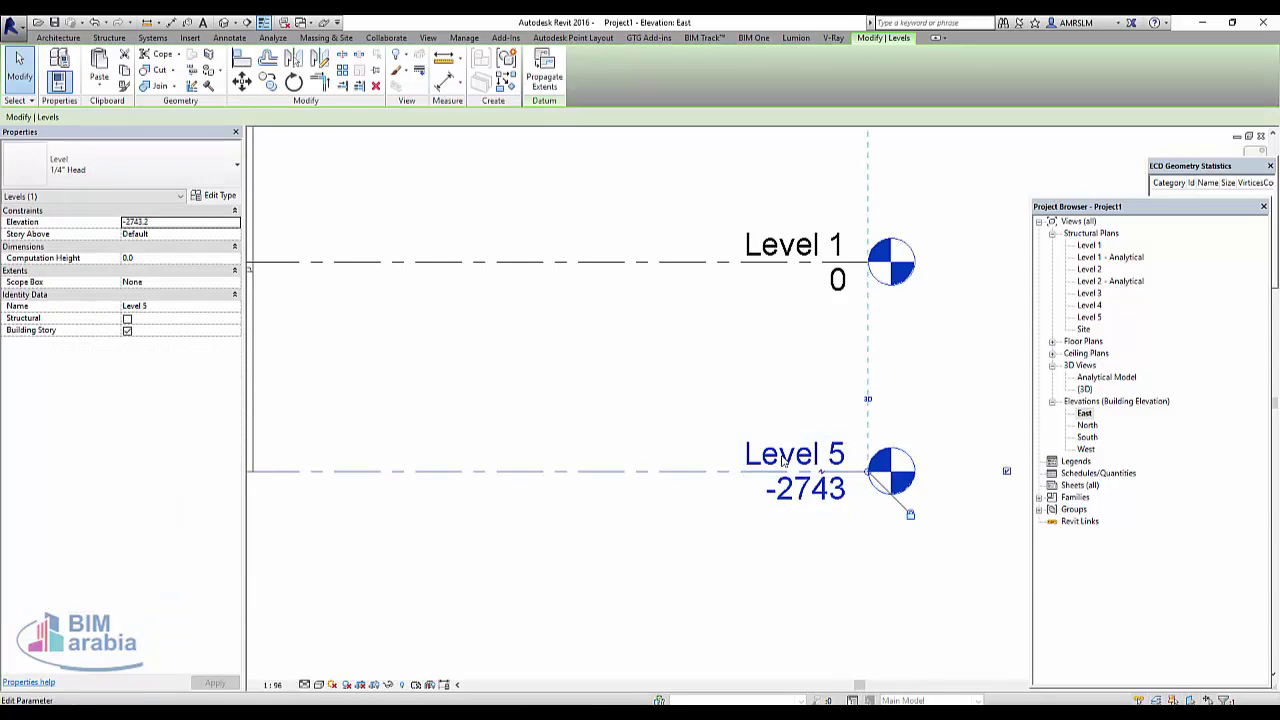
{"action": "left_click", "coordinate": [770, 464]}
{"action": "type", "text": "foundation"}
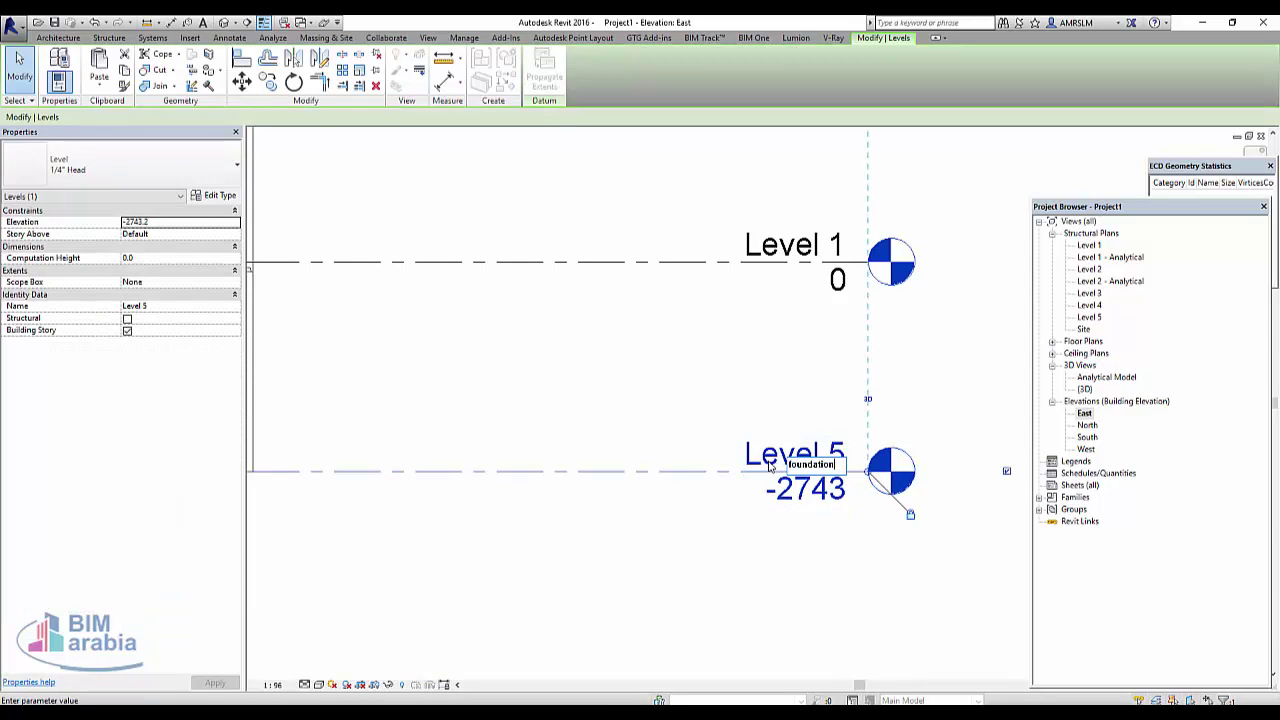
{"action": "key", "text": "Return"}
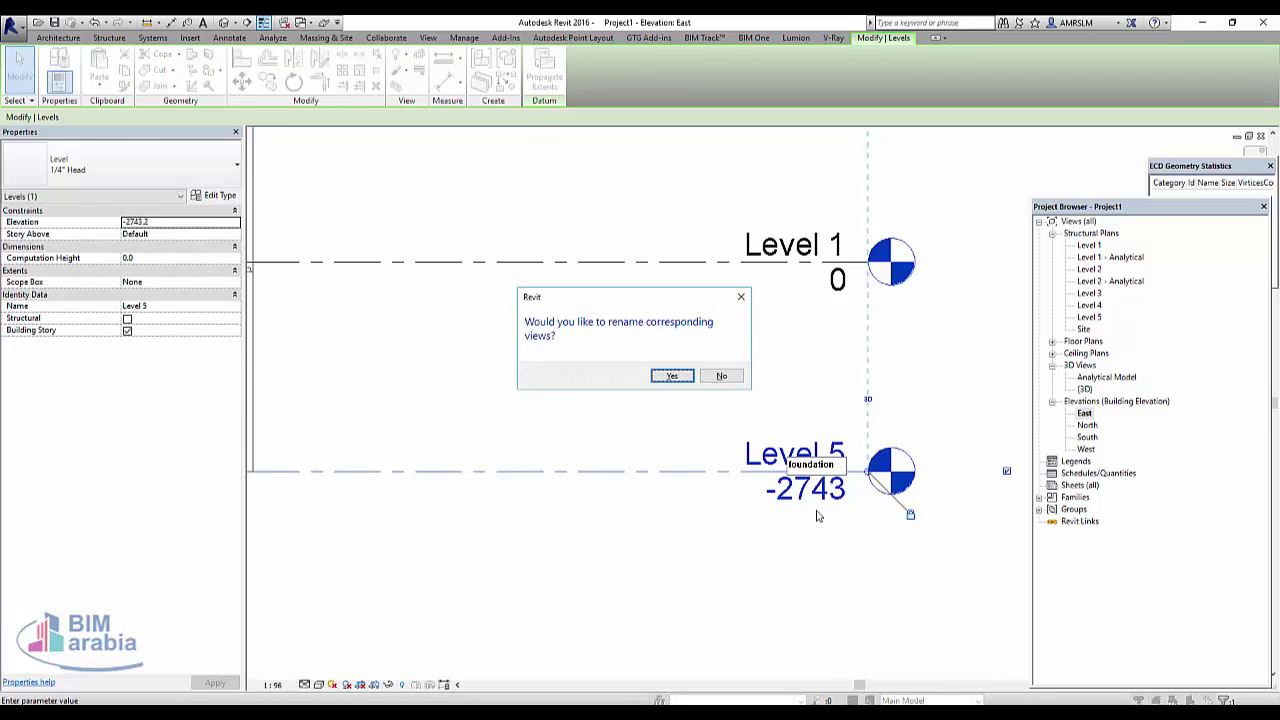
{"action": "left_click", "coordinate": [672, 376]}
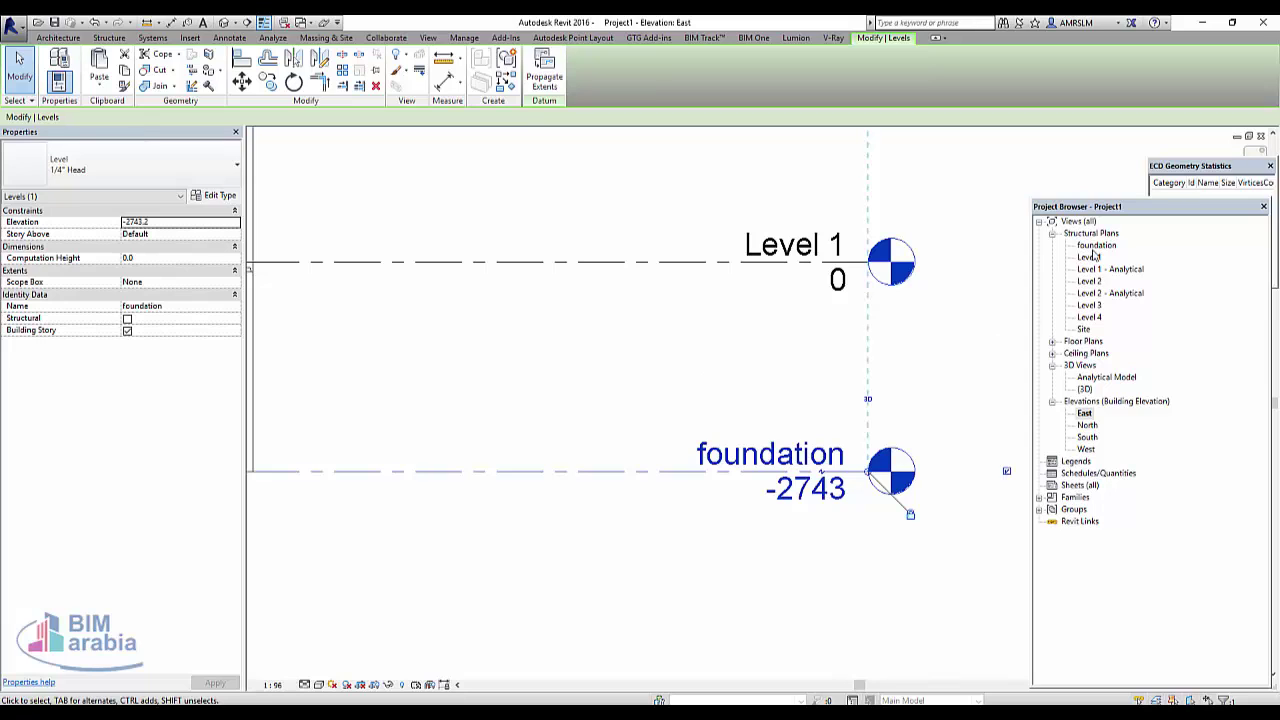
In the 3D view, start isolated footings with their level set to foundation
{"action": "left_click", "coordinate": [730, 554]}
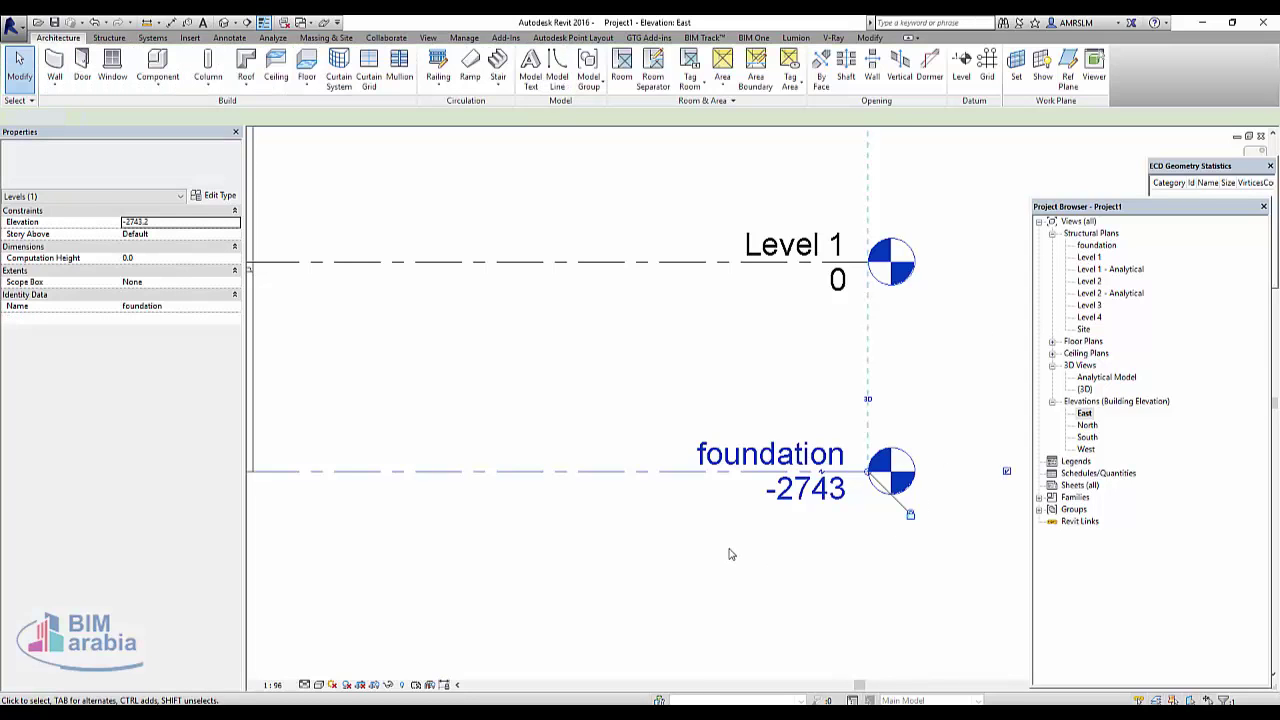
{"action": "key", "text": "3"}
{"action": "key", "text": "d"}
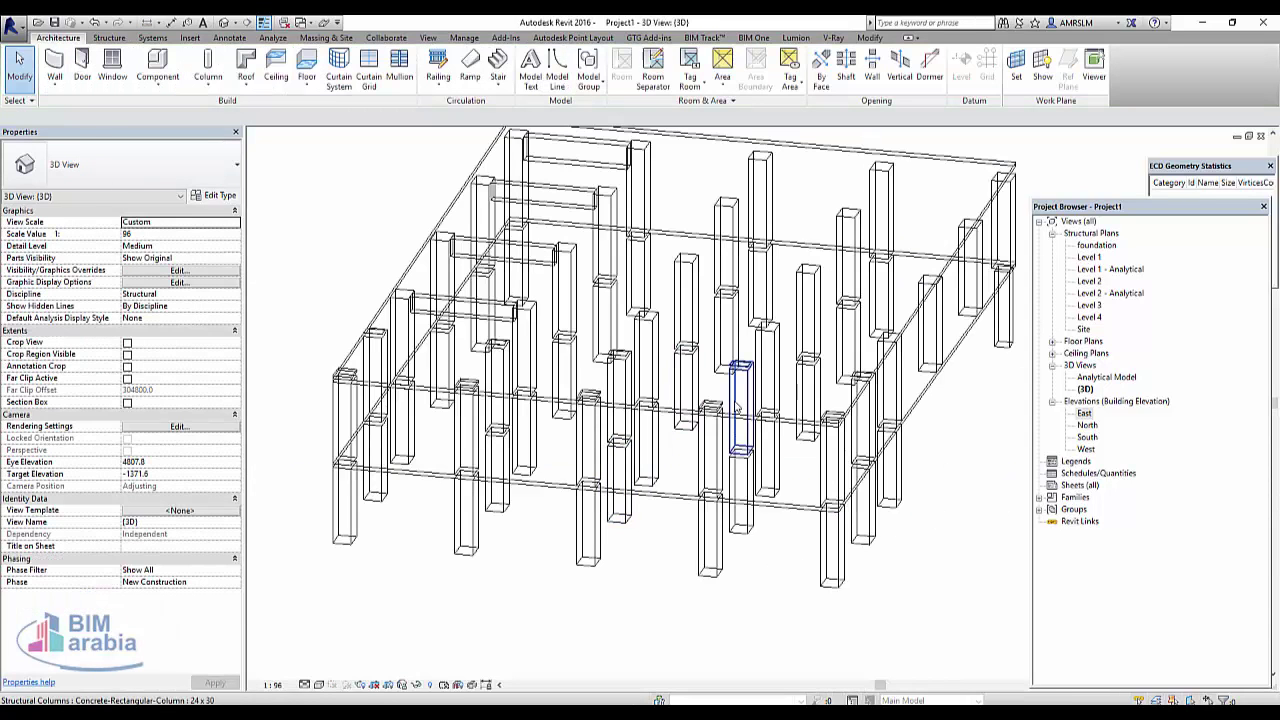
{"action": "left_click", "coordinate": [110, 38]}
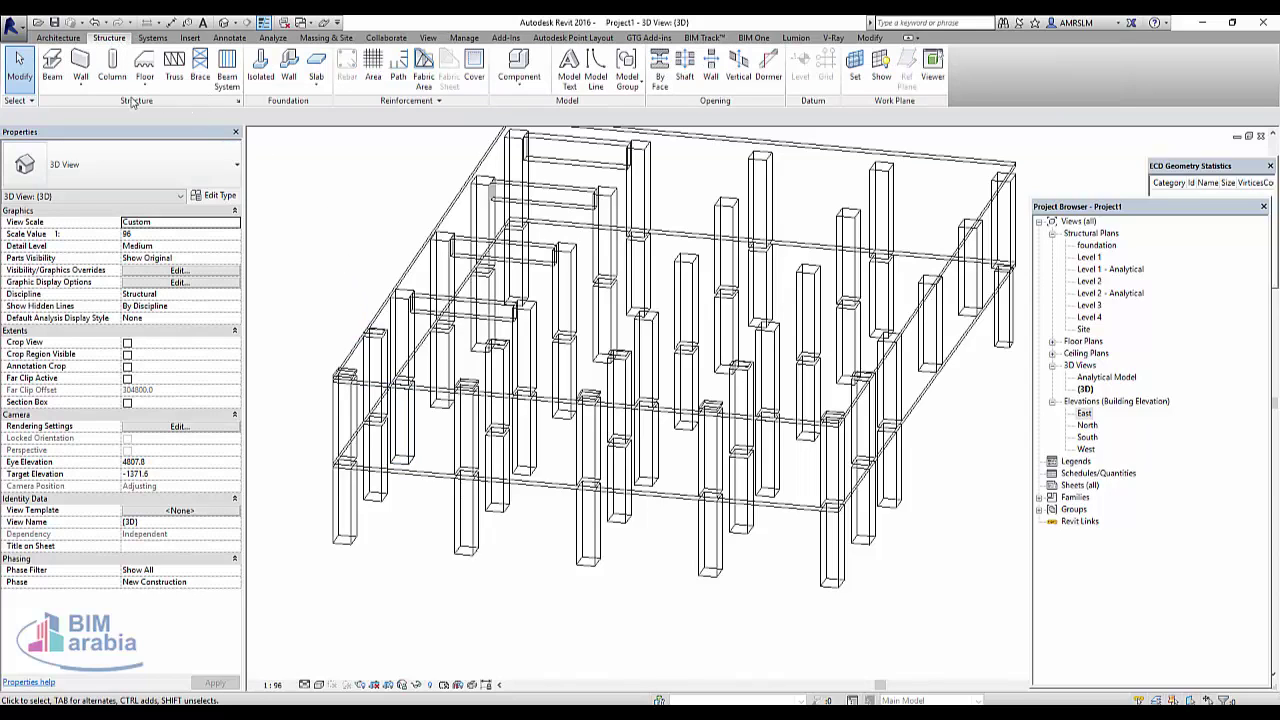
{"action": "left_click", "coordinate": [262, 70]}
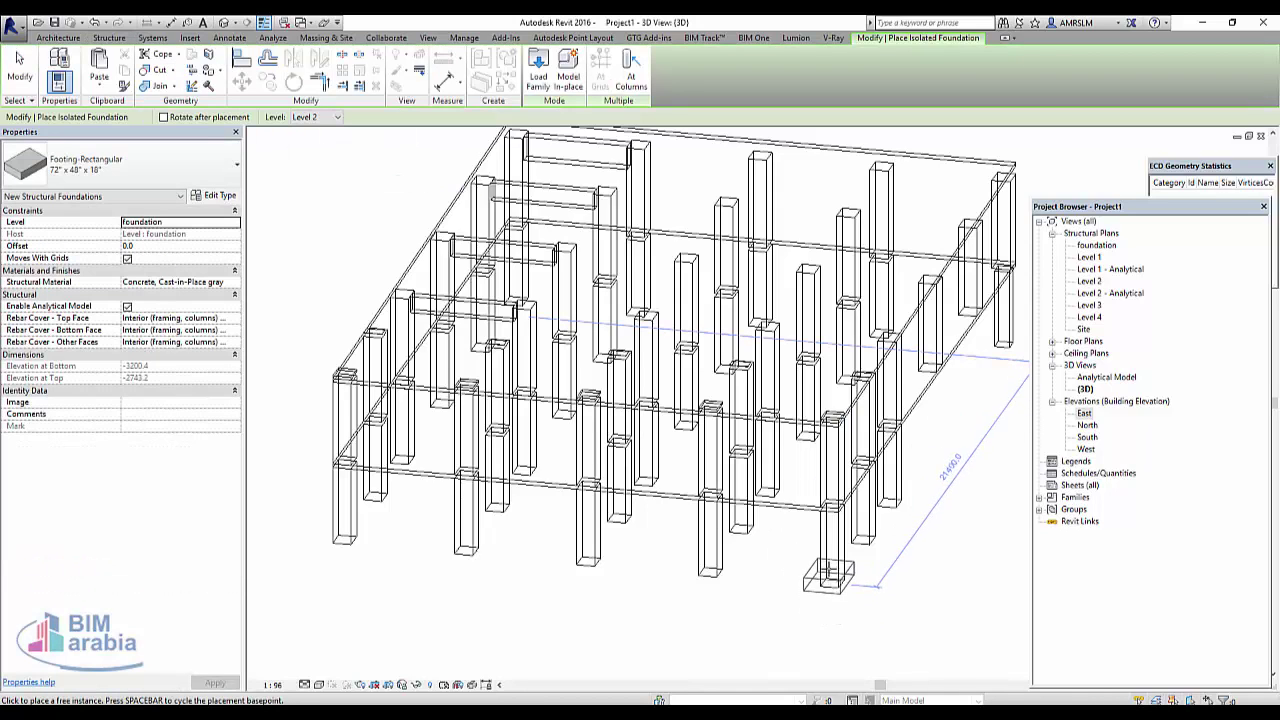
{"action": "left_click", "coordinate": [337, 117]}
{"action": "left_click", "coordinate": [320, 140]}
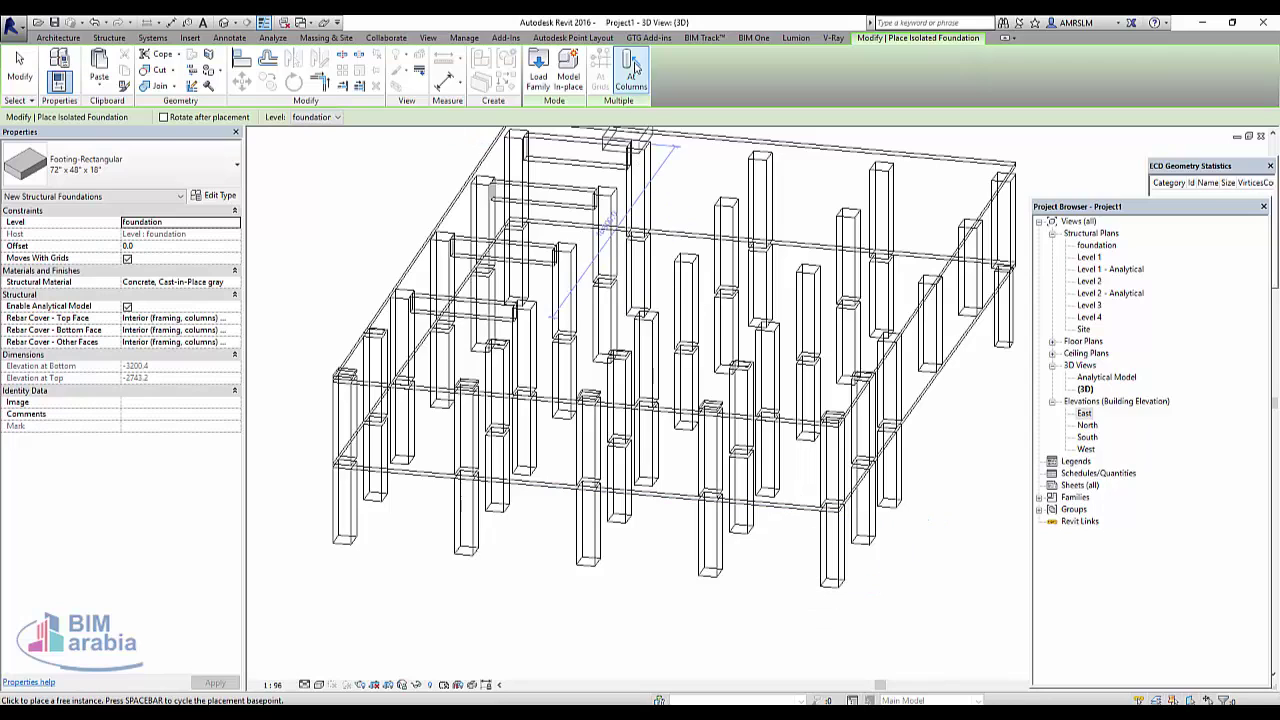
Place 72" x 48" x 18" isolated footings at all window-selected structural columns
{"action": "left_click", "coordinate": [640, 40]}
{"action": "left_click", "coordinate": [912, 38]}
{"action": "left_click", "coordinate": [630, 75]}
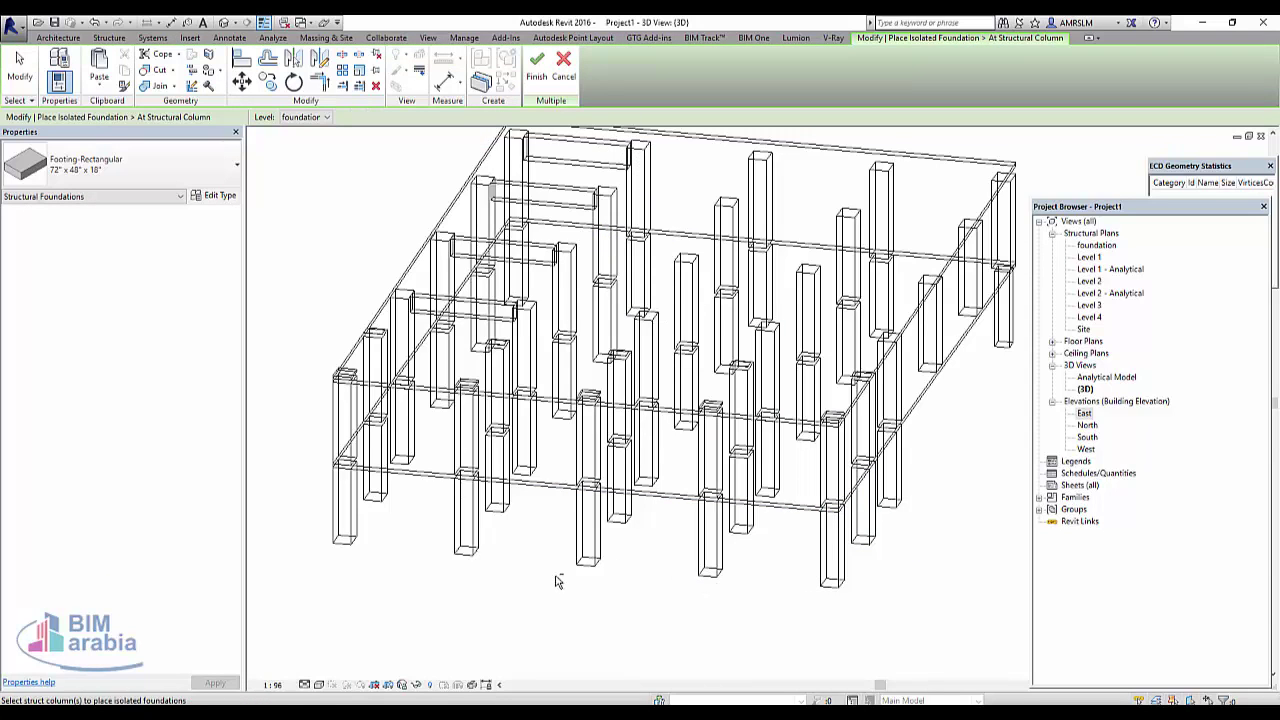
{"action": "middle_click_drag", "start_coordinate": [557, 582], "coordinate": [604, 485], "text": "shift"}
{"action": "left_click_drag", "start_coordinate": [986, 414], "coordinate": [337, 505]}
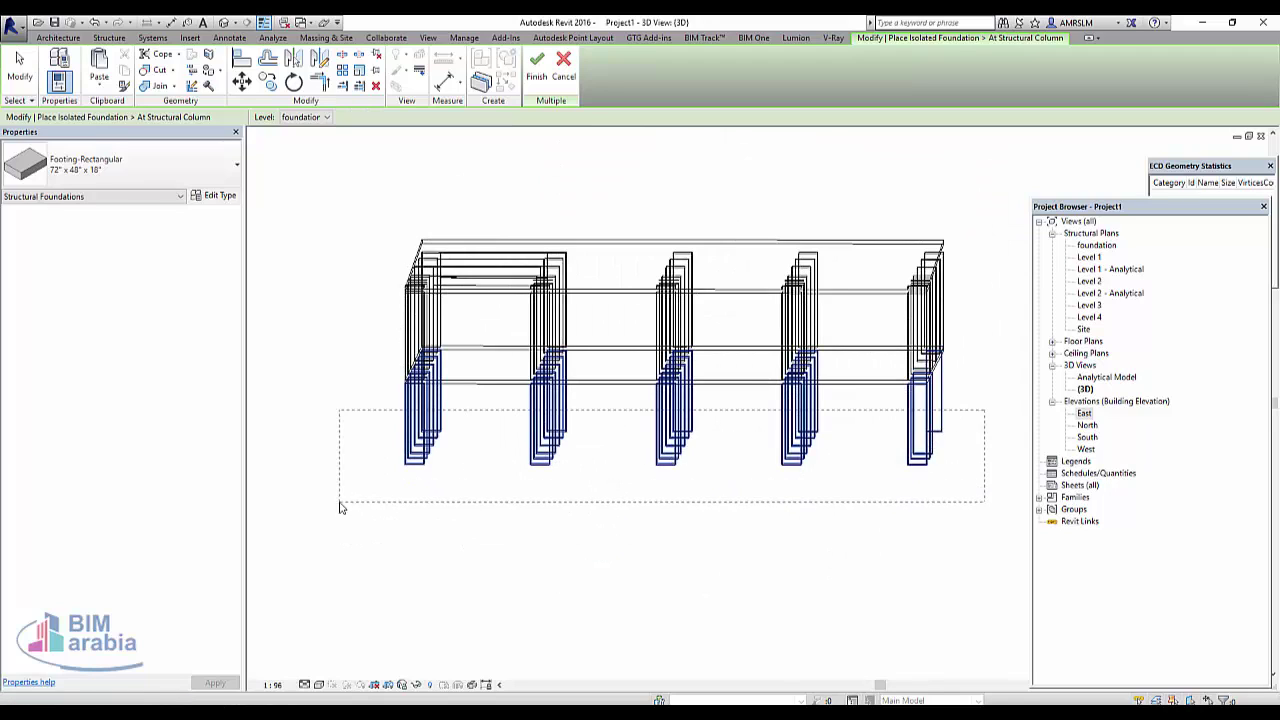
{"action": "mouse_move", "coordinate": [596, 528]}
{"action": "middle_mouse_down", "text": "shift"}
{"action": "mouse_move", "coordinate": [494, 566]}
{"action": "mouse_move", "coordinate": [500, 540]}
{"action": "middle_mouse_up", "text": "shift"}
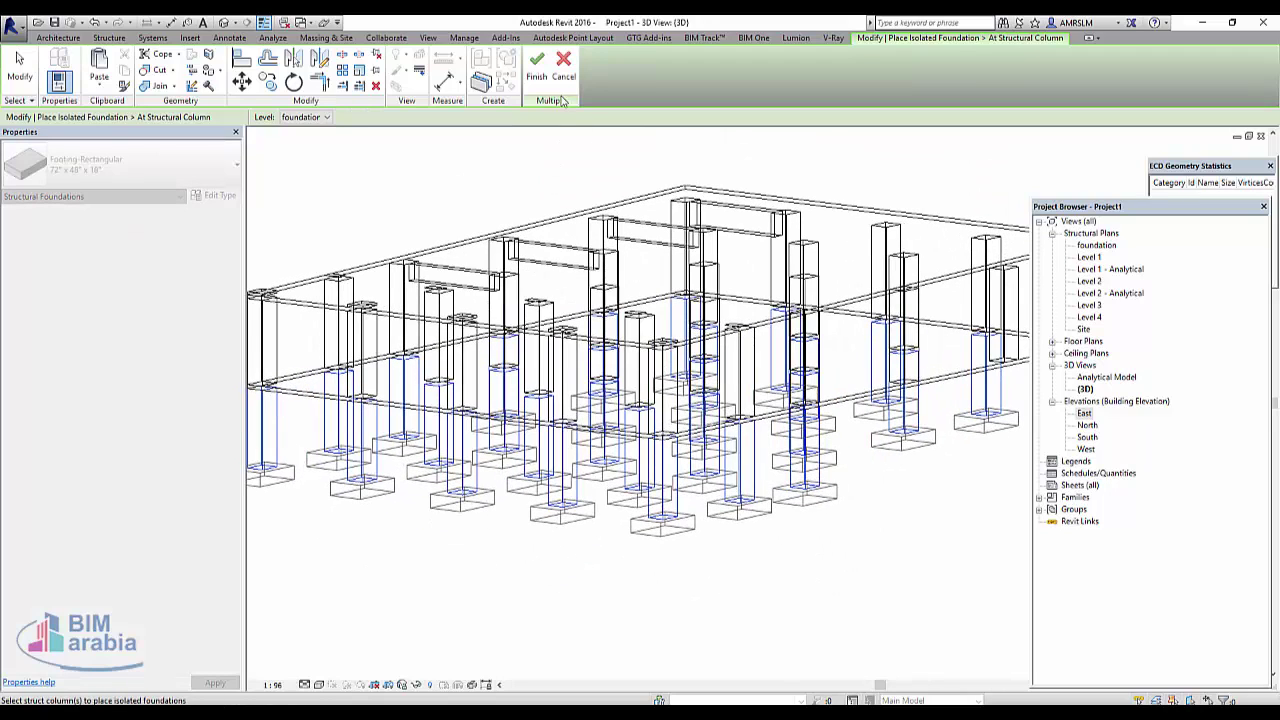
{"action": "left_click", "coordinate": [538, 68]}
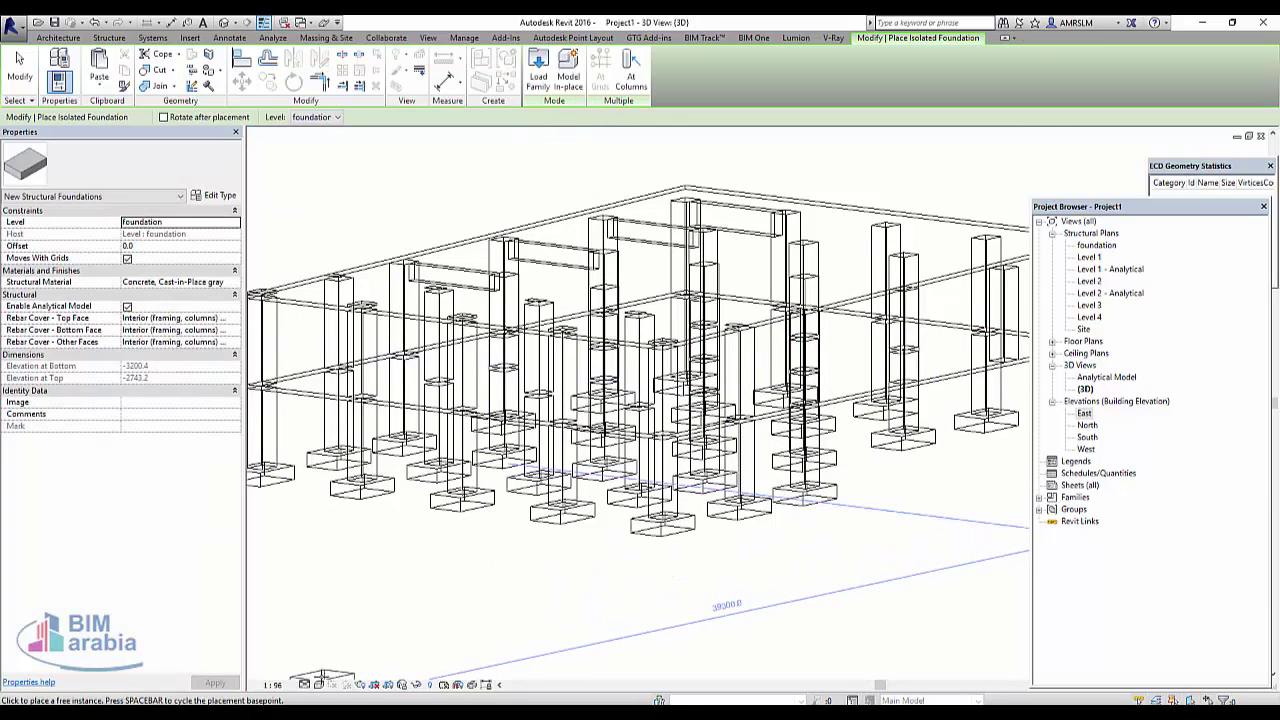
Switch the visual style to Consistent Colors and exit footing placement
{"action": "left_click", "coordinate": [319, 684]}
{"action": "left_click", "coordinate": [352, 643]}
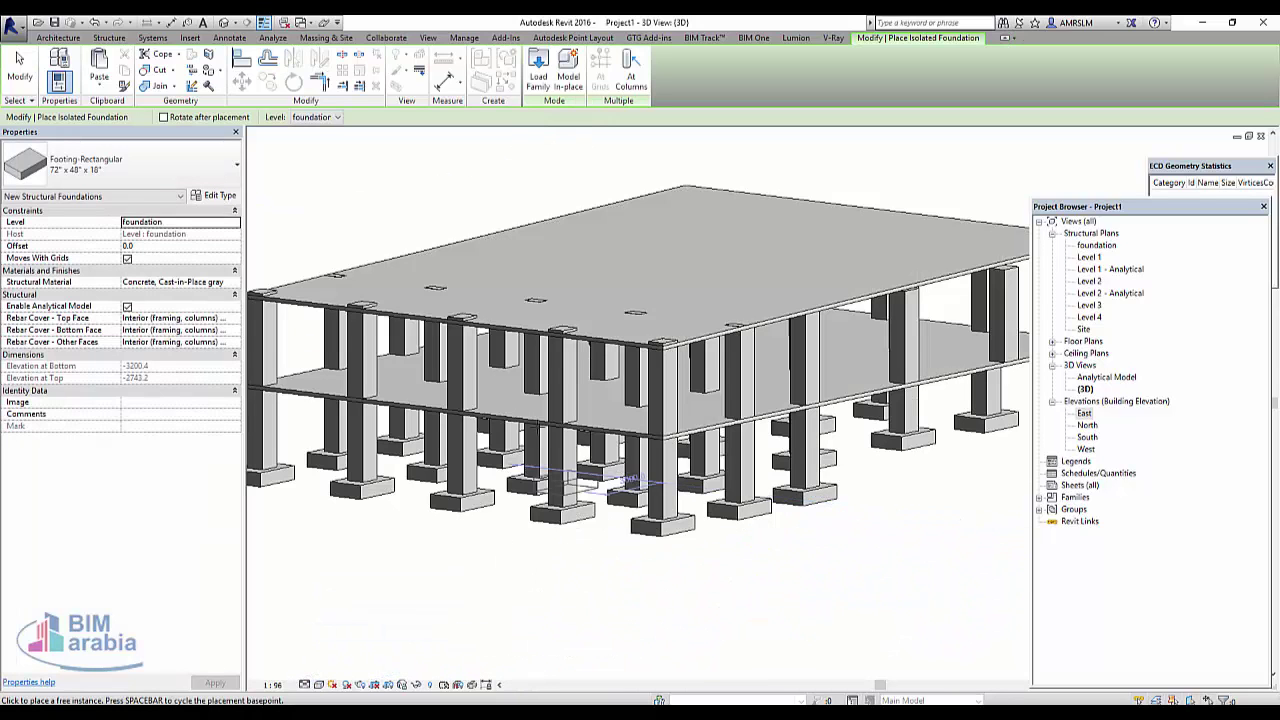
{"action": "middle_click_drag", "start_coordinate": [560, 440], "coordinate": [640, 370], "text": "shift"}
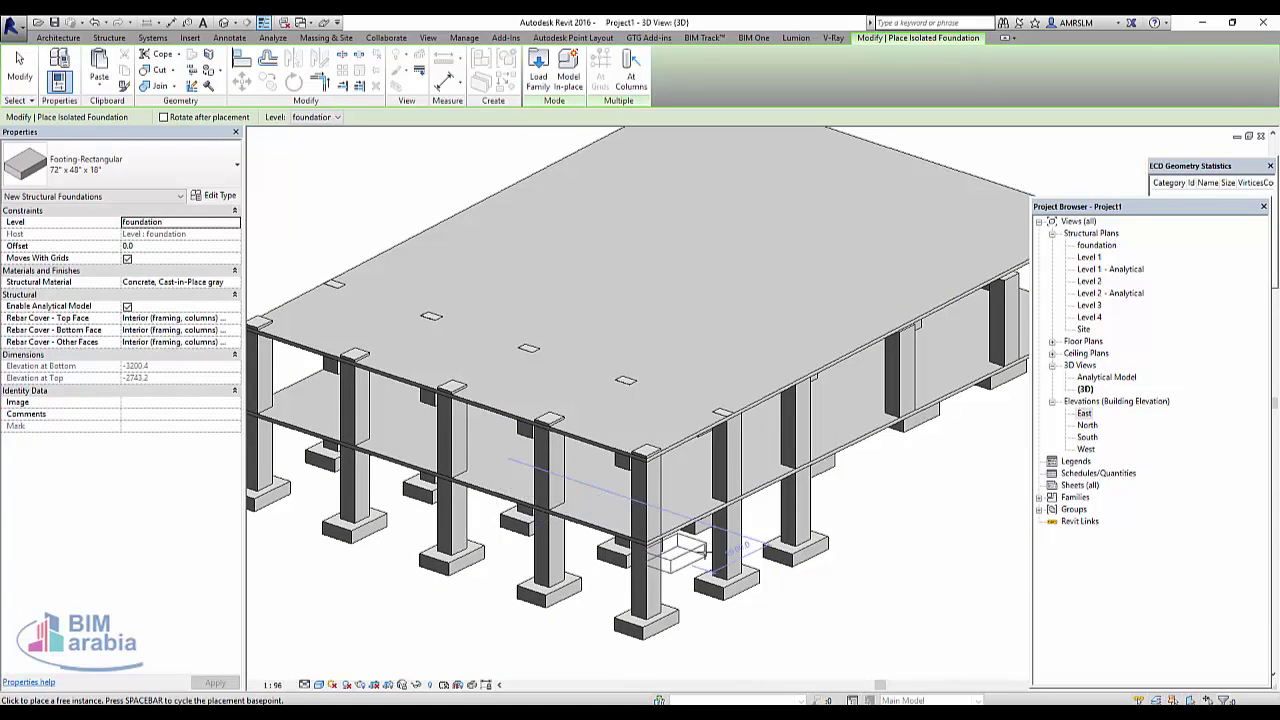
{"action": "key", "text": "Escape"}
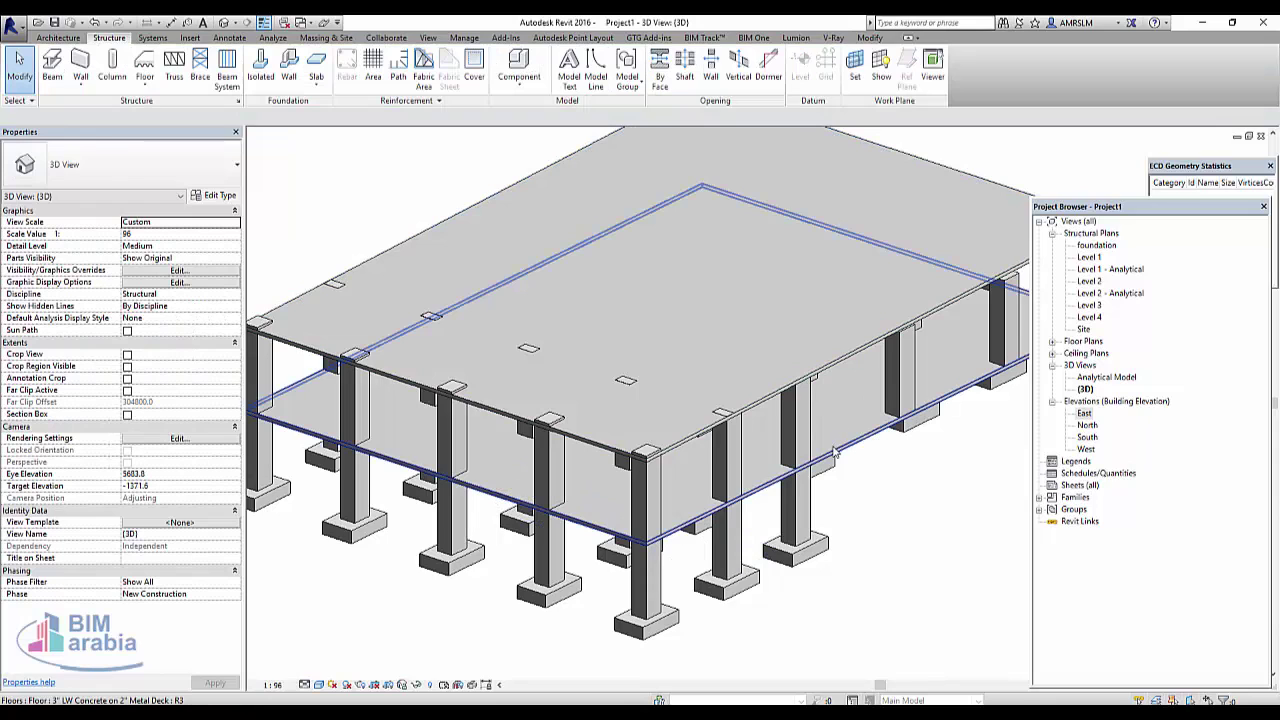
Edit the Level 1 floor boundary to add a rectangular opening between the grid columns
{"action": "double_click", "coordinate": [1090, 257]}
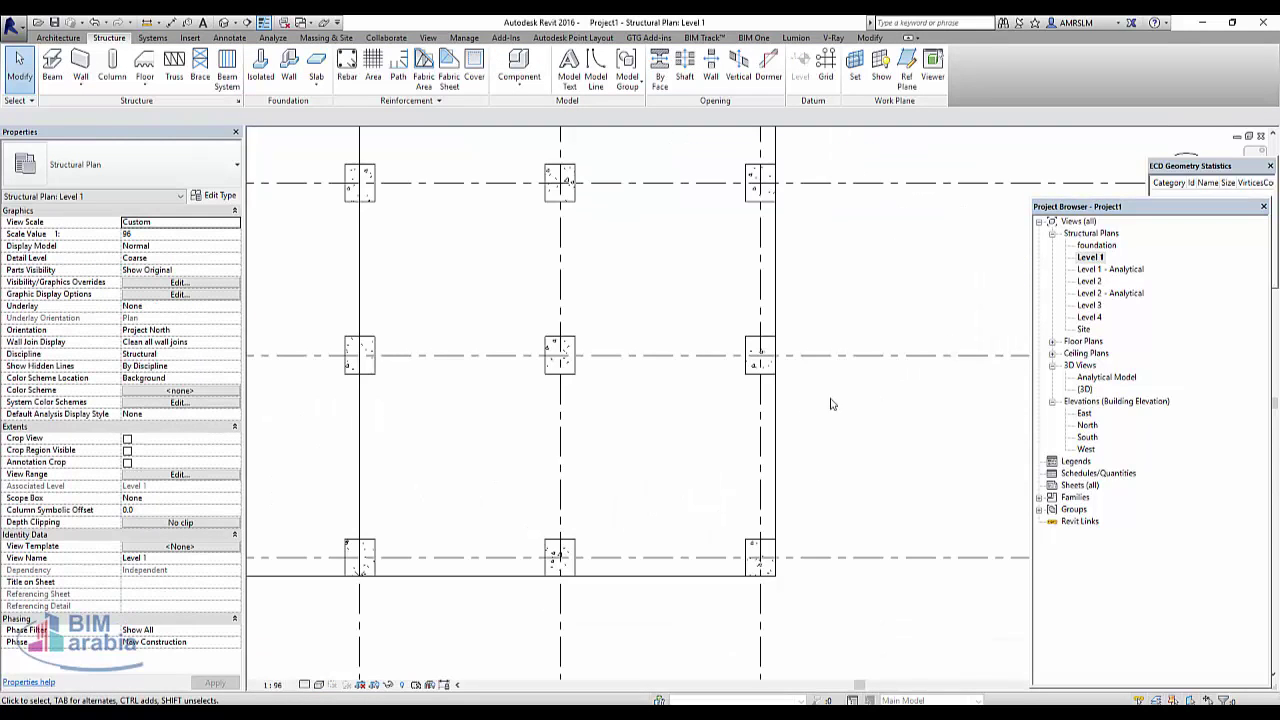
{"action": "scroll", "coordinate": [741, 457], "scroll_direction": "down", "scroll_amount": 5}
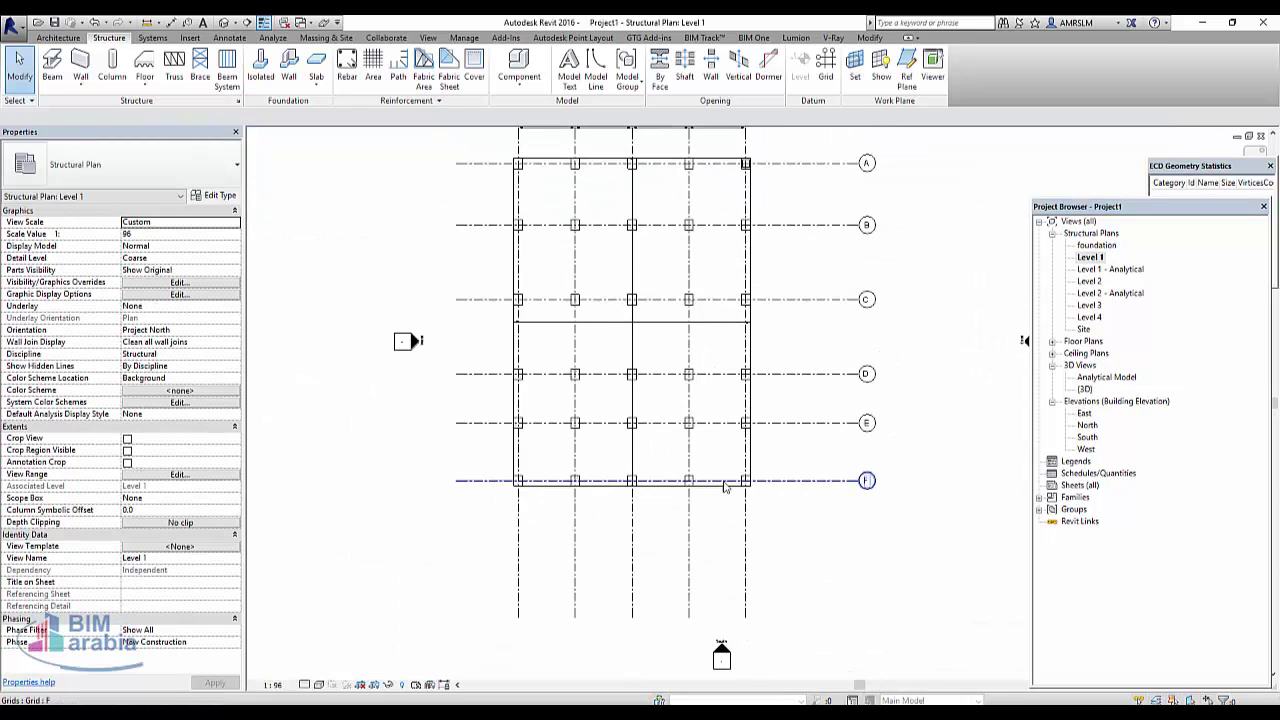
{"action": "left_click", "coordinate": [727, 496]}
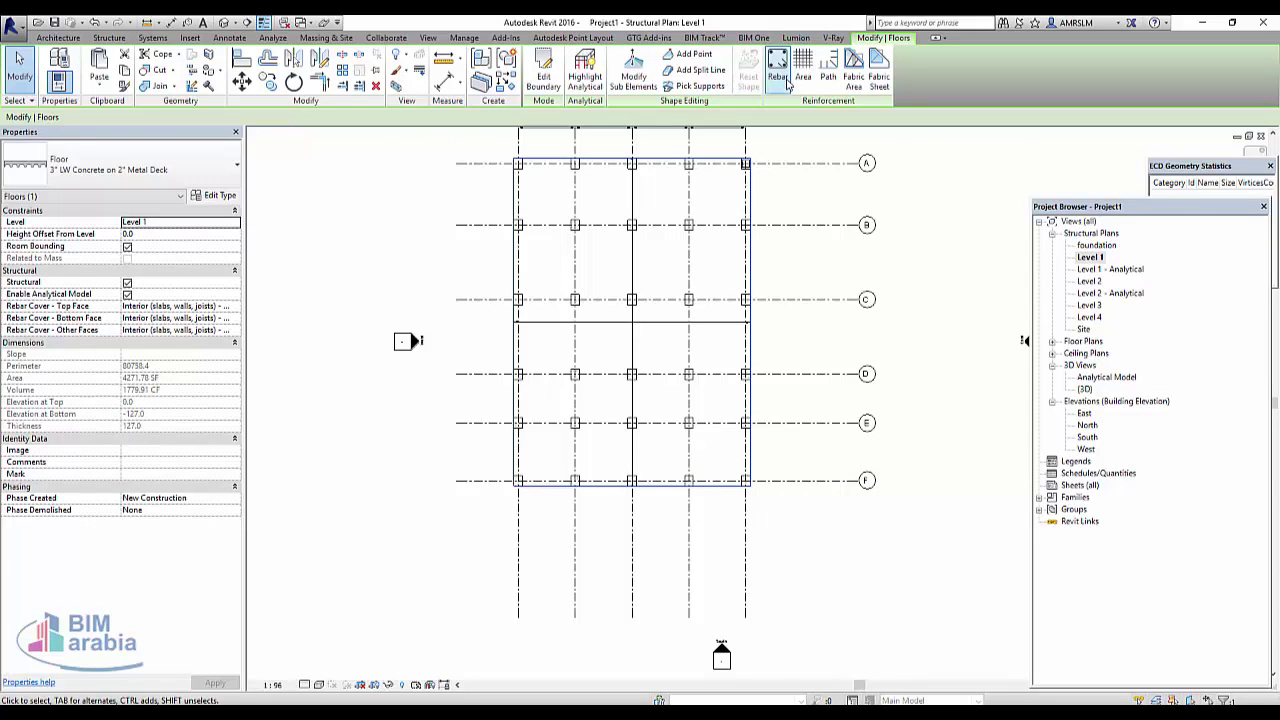
{"action": "left_click", "coordinate": [543, 75]}
{"action": "left_click", "coordinate": [651, 58]}
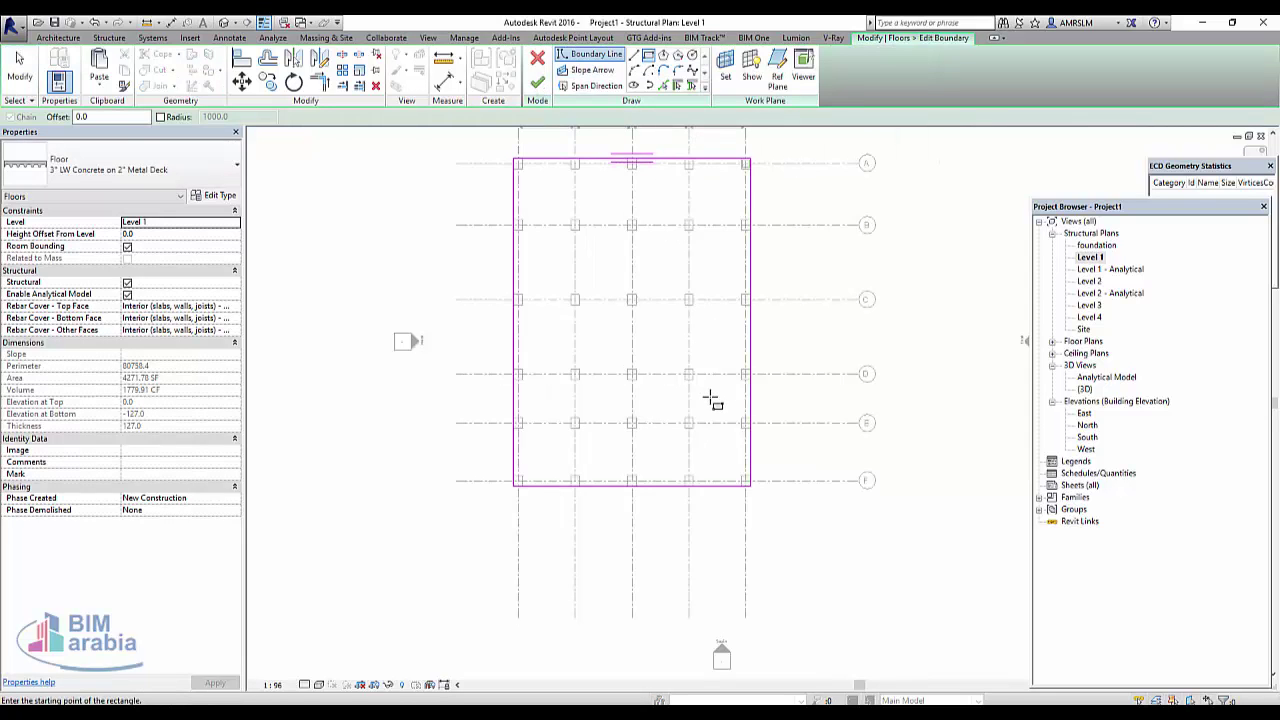
{"action": "scroll", "coordinate": [709, 397], "scroll_direction": "up", "scroll_amount": 6}
{"action": "scroll", "coordinate": [708, 380], "scroll_direction": "down", "scroll_amount": 2}
{"action": "left_click", "coordinate": [703, 357]}
{"action": "left_click", "coordinate": [780, 421]}
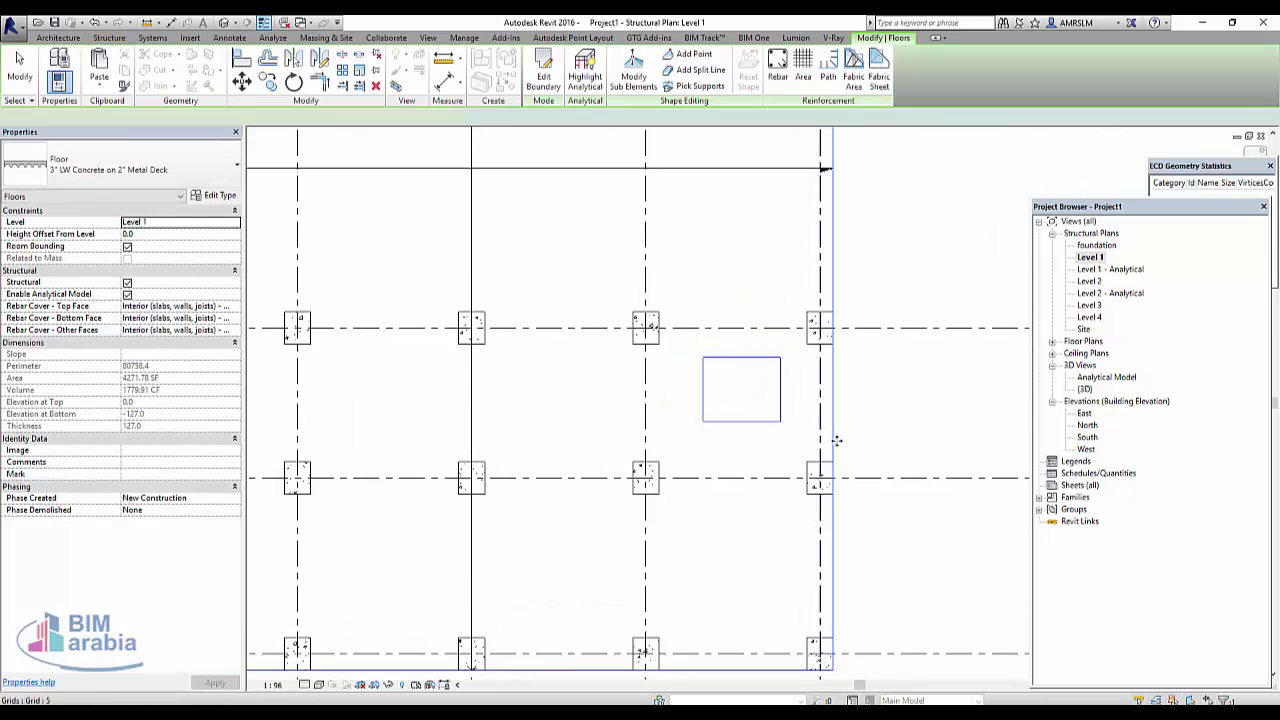
{"action": "scroll", "coordinate": [836, 441], "scroll_direction": "down", "scroll_amount": 1}
{"action": "scroll", "coordinate": [836, 441], "scroll_direction": "down", "scroll_amount": 2}
{"action": "left_click", "coordinate": [229, 22]}
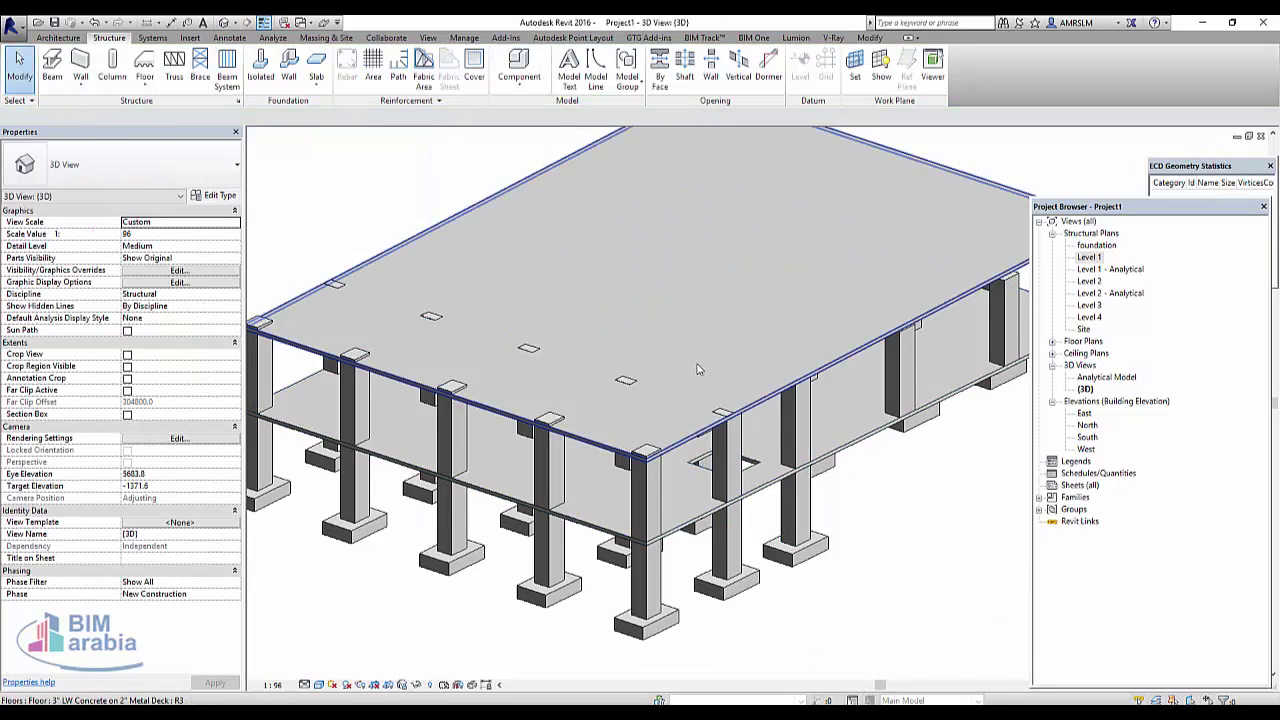
{"action": "key", "text": "ctrl+Tab"}
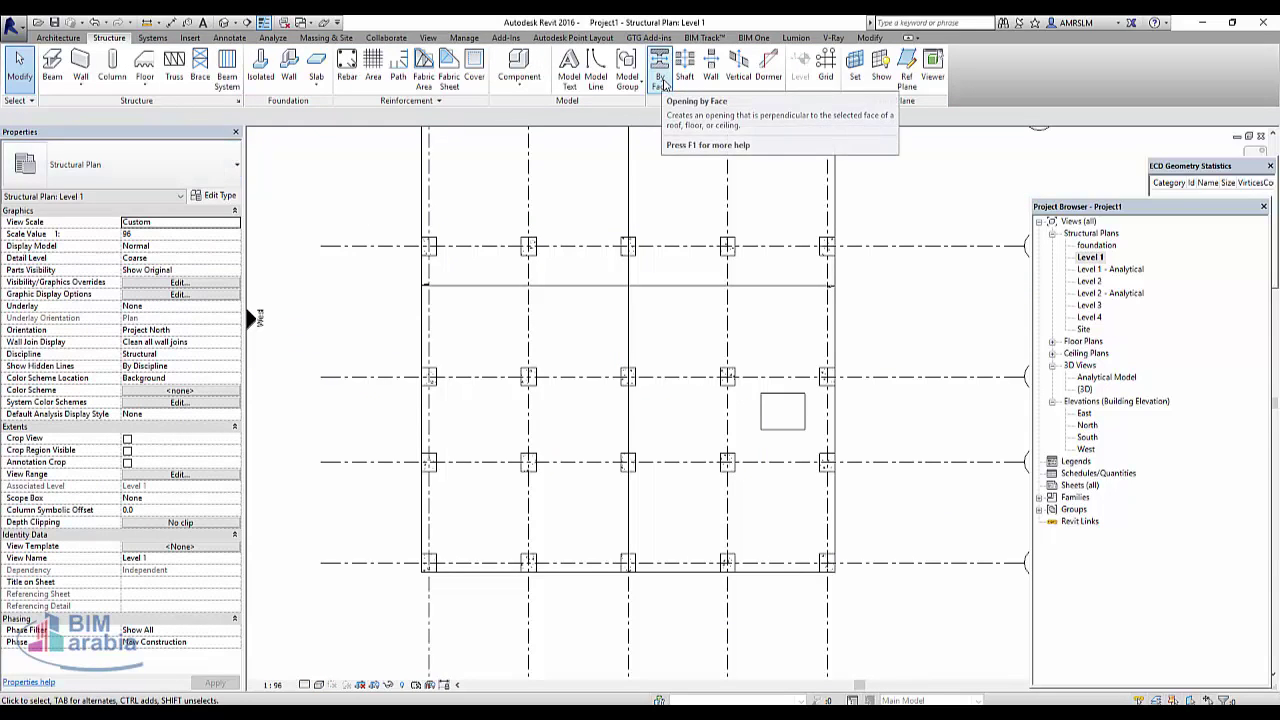
Sketch a rectangular shaft outline with its top constraint up to Level 3
{"action": "left_click", "coordinate": [684, 70]}
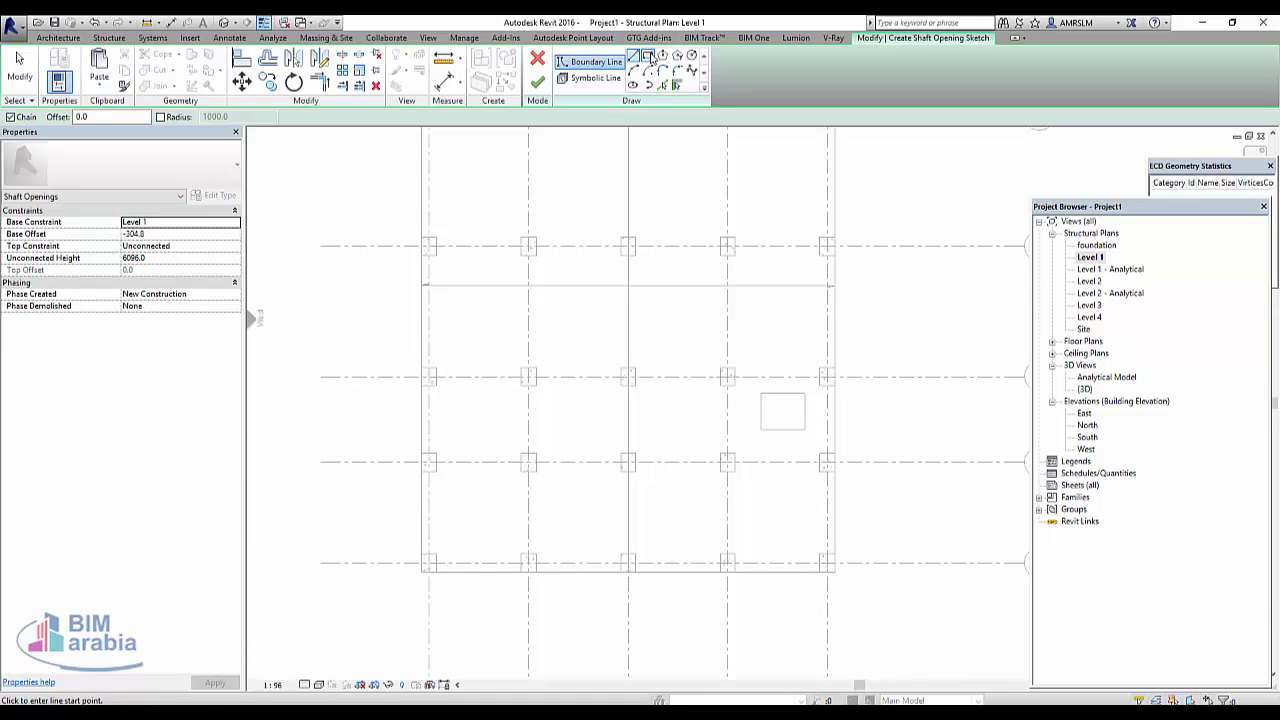
{"action": "scroll", "coordinate": [593, 327], "scroll_direction": "up", "scroll_amount": 2}
{"action": "left_click", "coordinate": [551, 311]}
{"action": "left_click", "coordinate": [604, 343]}
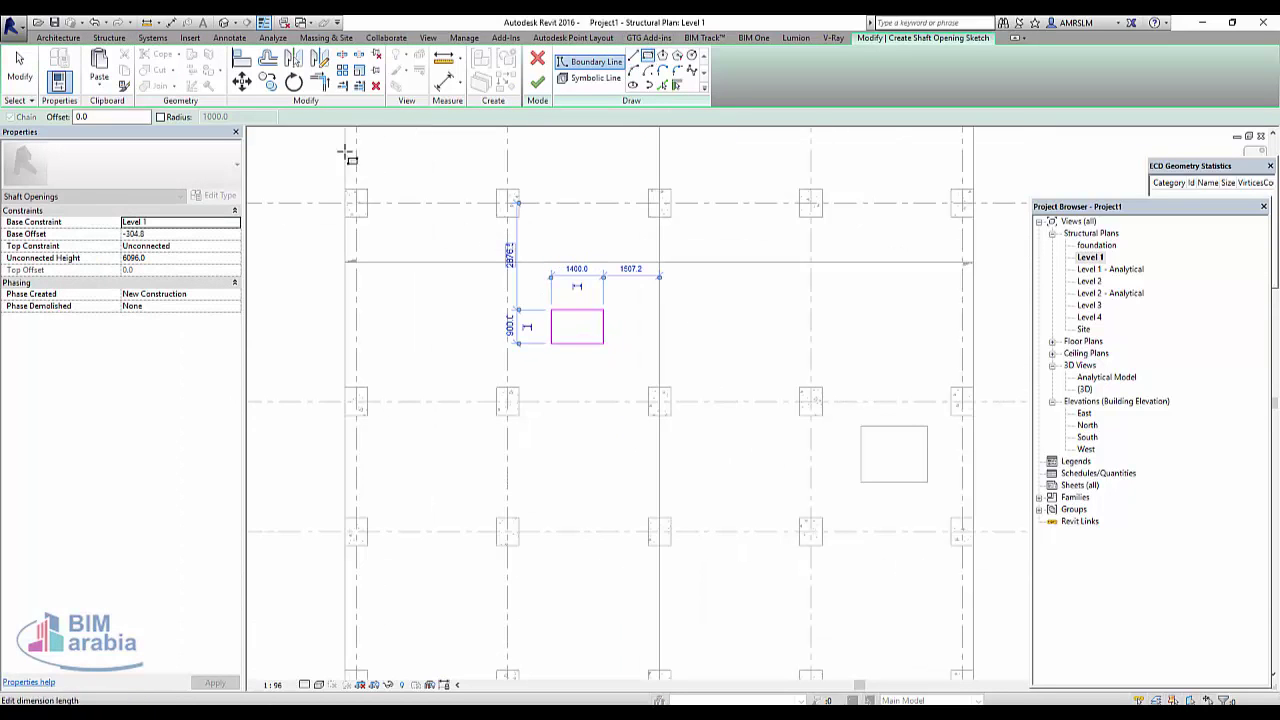
{"action": "left_click", "coordinate": [228, 246]}
{"action": "left_click", "coordinate": [233, 246]}
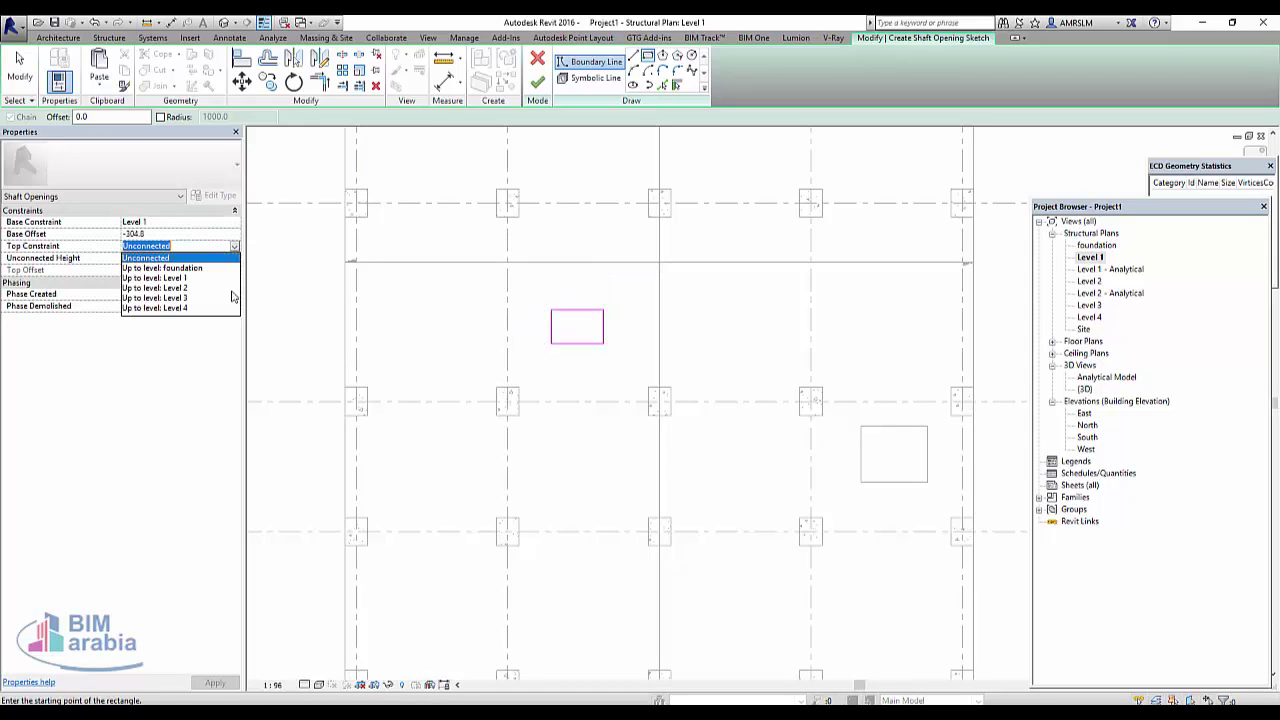
{"action": "left_click", "coordinate": [201, 298]}
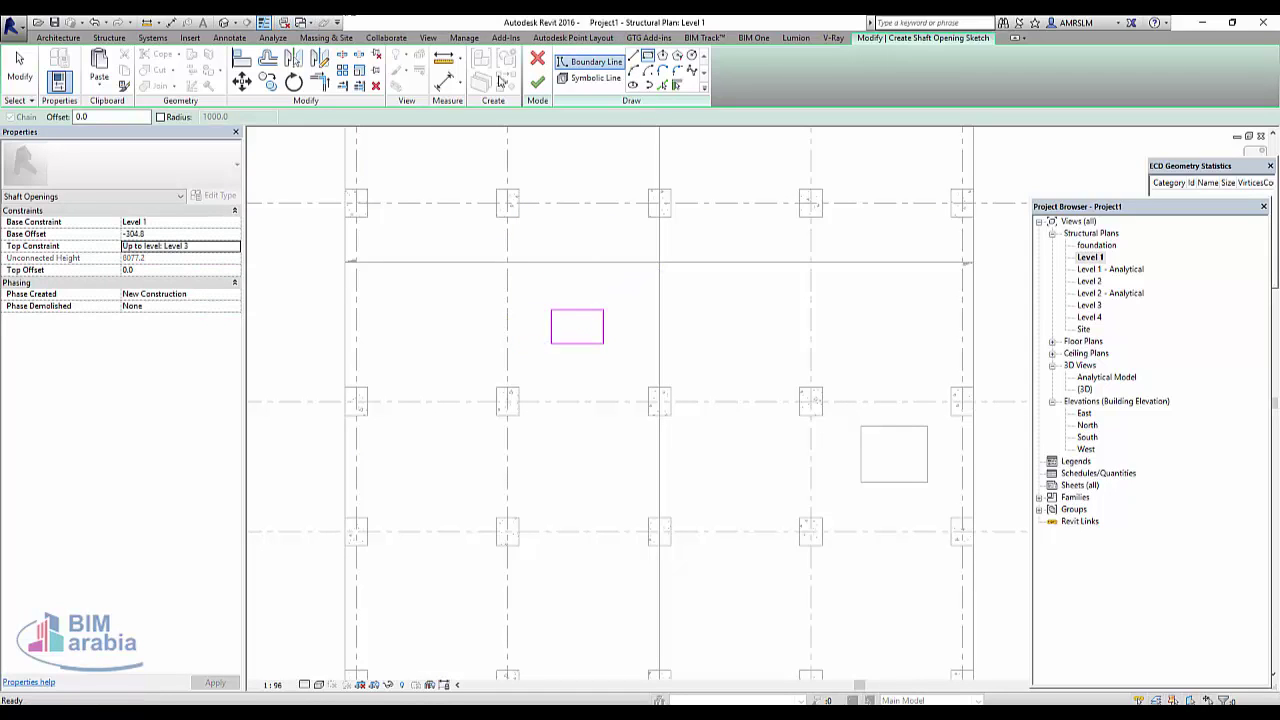
{"action": "left_click", "coordinate": [224, 22]}
In 3D, drag the shaft's base and top to offsets -2937.3 and -2209.0
{"action": "left_click", "coordinate": [592, 264]}
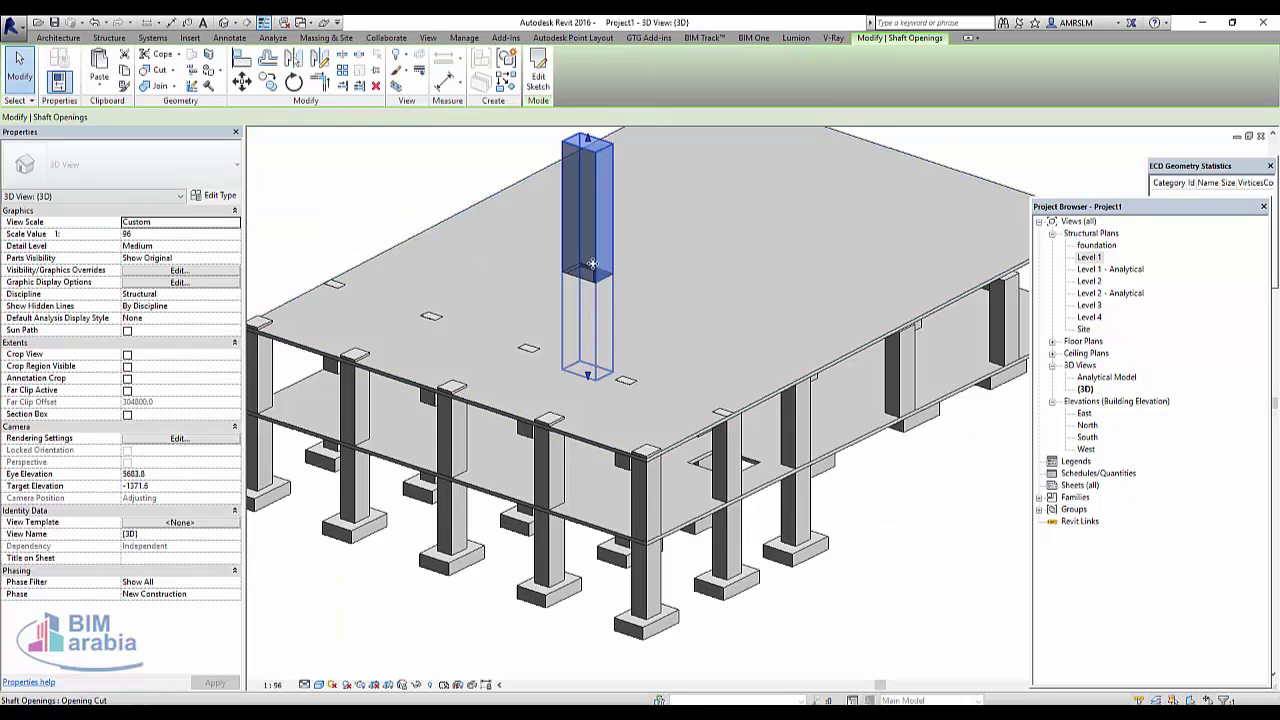
{"action": "left_click", "coordinate": [592, 264]}
{"action": "scroll", "coordinate": [600, 300], "scroll_direction": "down", "scroll_amount": 3}
{"action": "left_click_drag", "start_coordinate": [600, 366], "coordinate": [603, 403]}
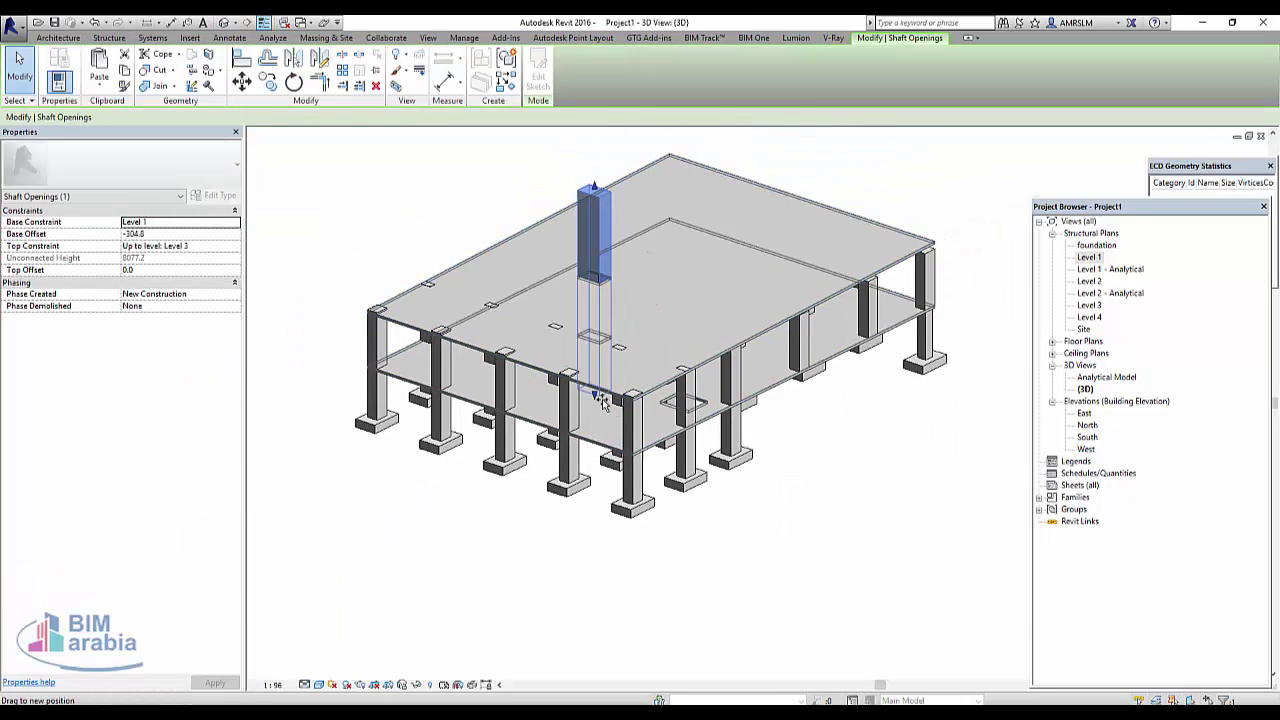
{"action": "mouse_move", "coordinate": [714, 571]}
{"action": "middle_mouse_down", "text": "shift"}
{"action": "mouse_move", "coordinate": [743, 518]}
{"action": "mouse_move", "coordinate": [854, 460]}
{"action": "mouse_move", "coordinate": [823, 509]}
{"action": "mouse_move", "coordinate": [640, 260]}
{"action": "middle_mouse_up", "text": "shift"}
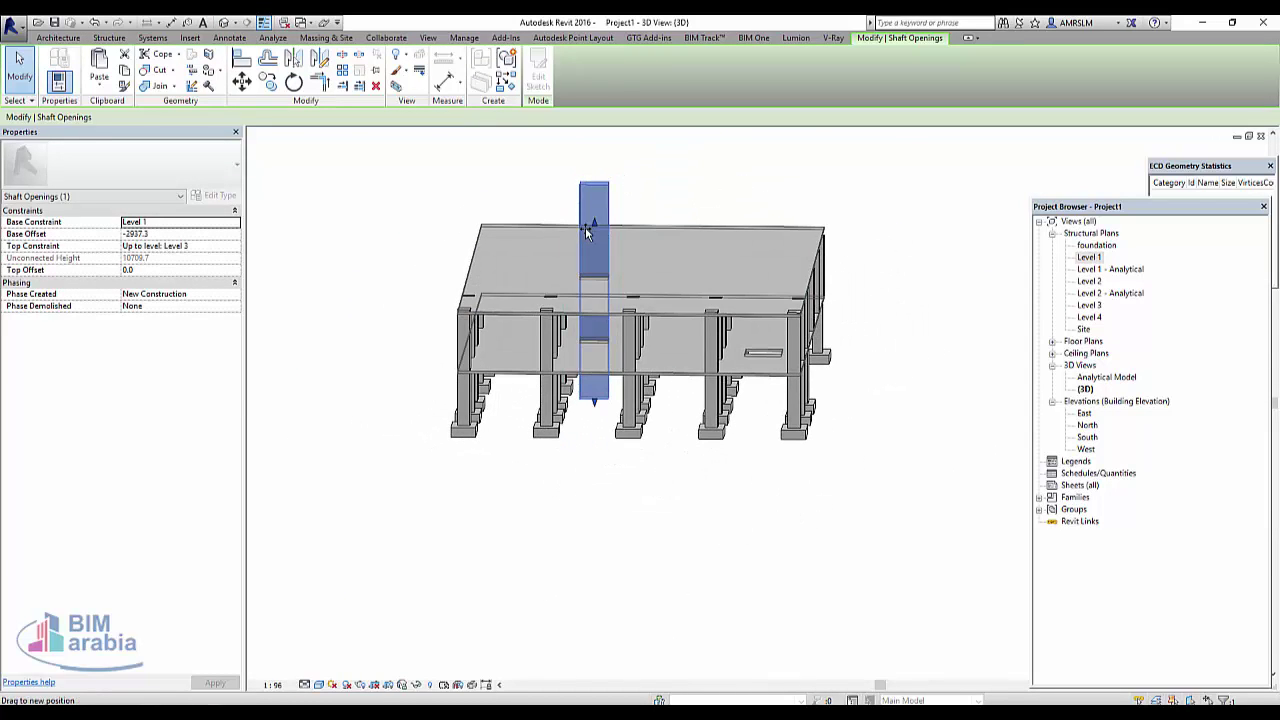
{"action": "left_click_drag", "start_coordinate": [590, 207], "coordinate": [600, 250]}
{"action": "mouse_move", "coordinate": [676, 278]}
{"action": "middle_mouse_down", "text": "shift"}
{"action": "mouse_move", "coordinate": [808, 577]}
{"action": "mouse_move", "coordinate": [590, 497]}
{"action": "middle_mouse_up", "text": "shift"}
{"action": "left_click", "coordinate": [808, 577]}
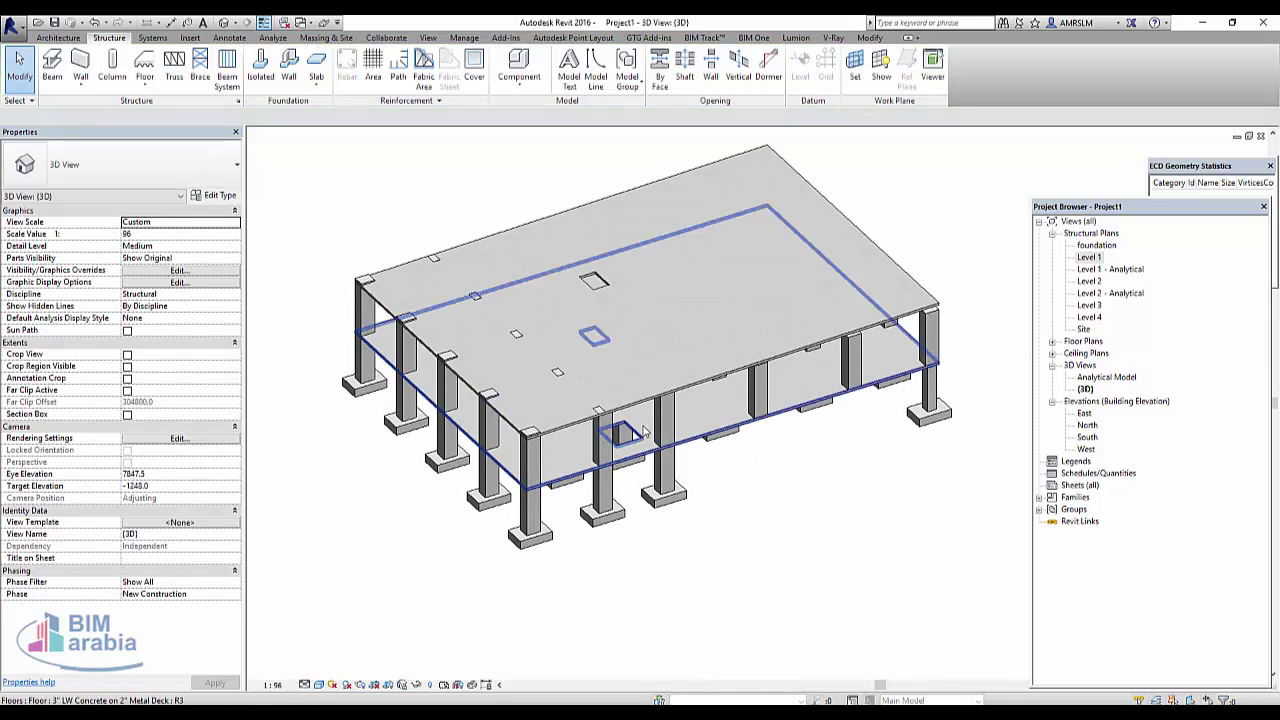
{"action": "scroll", "coordinate": [632, 460], "scroll_direction": "up", "scroll_amount": 2}
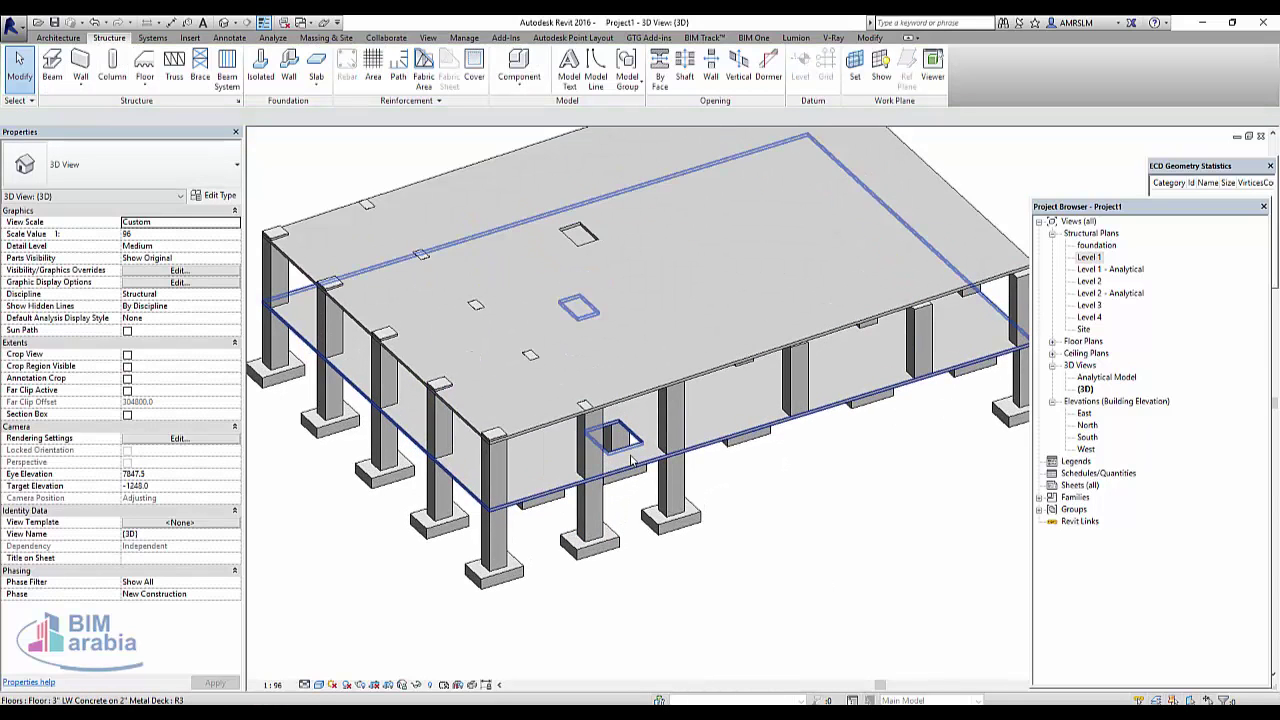
{"action": "left_click", "coordinate": [588, 237]}
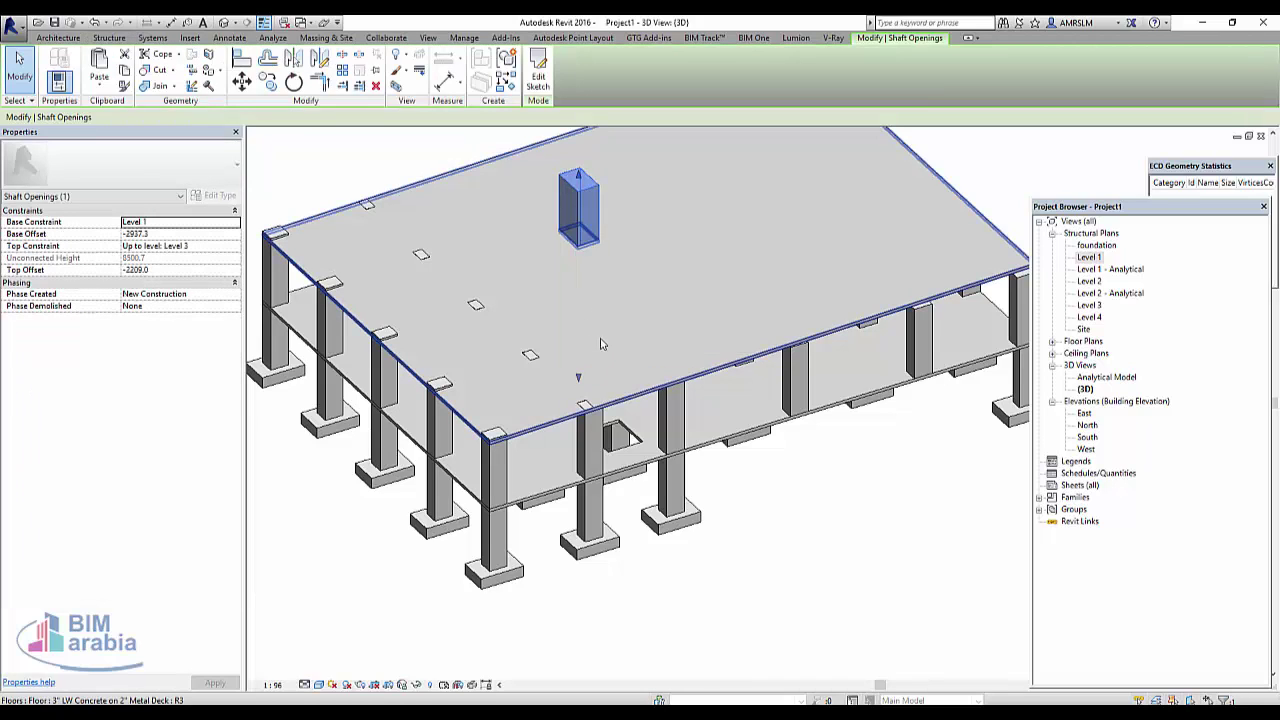
{"action": "double_click", "coordinate": [1100, 258]}
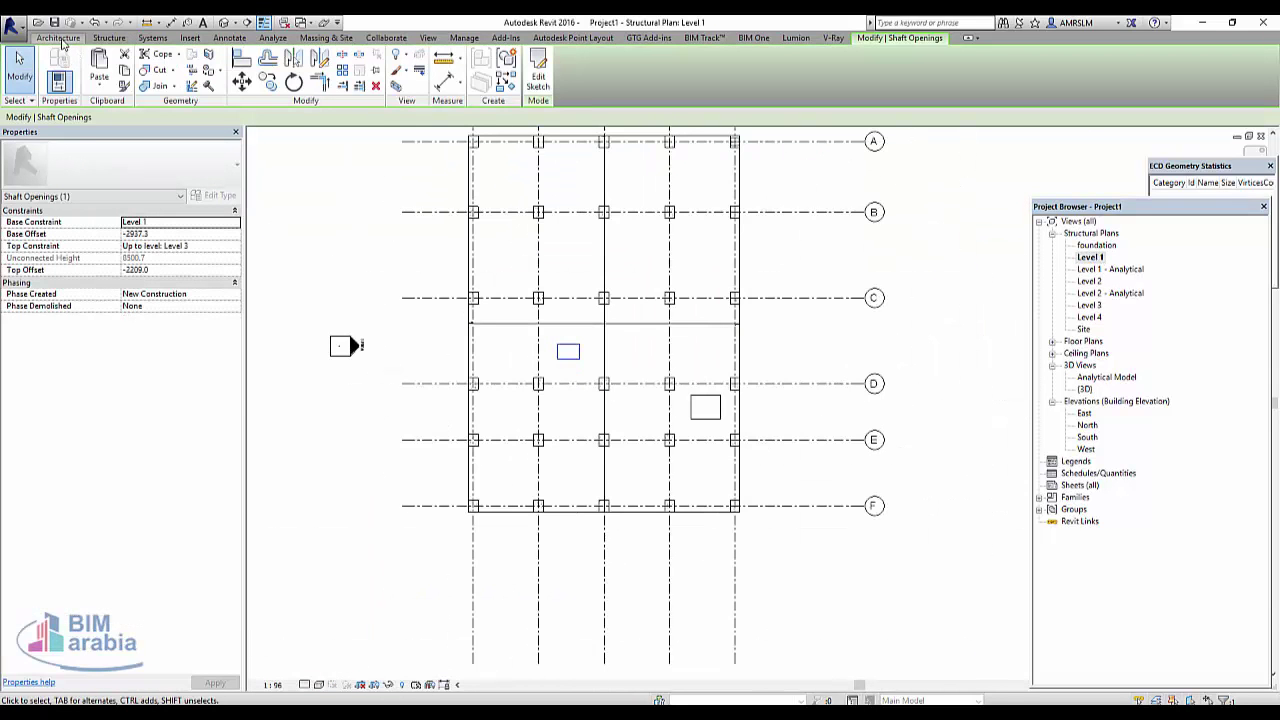
Start a Generic - 8" structural wall down to foundation, drawn with the Rectangle option
{"action": "left_click", "coordinate": [108, 38]}
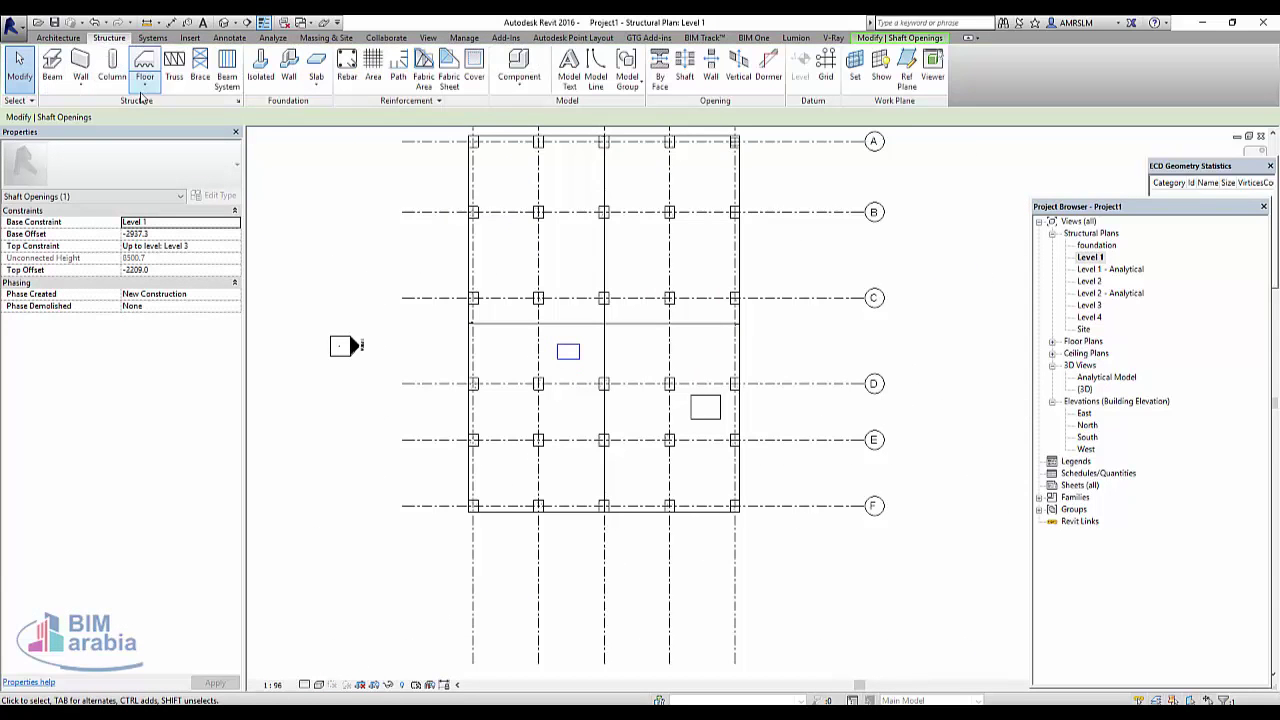
{"action": "left_click", "coordinate": [81, 84]}
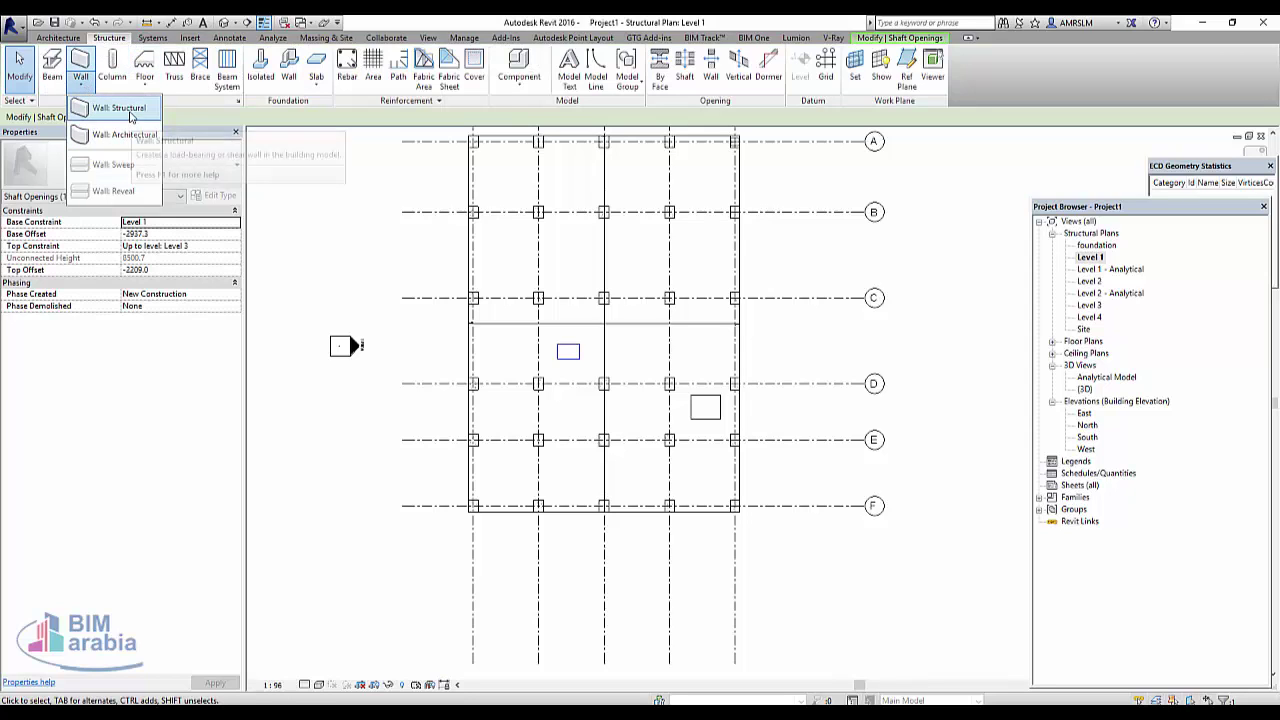
{"action": "left_click", "coordinate": [115, 137]}
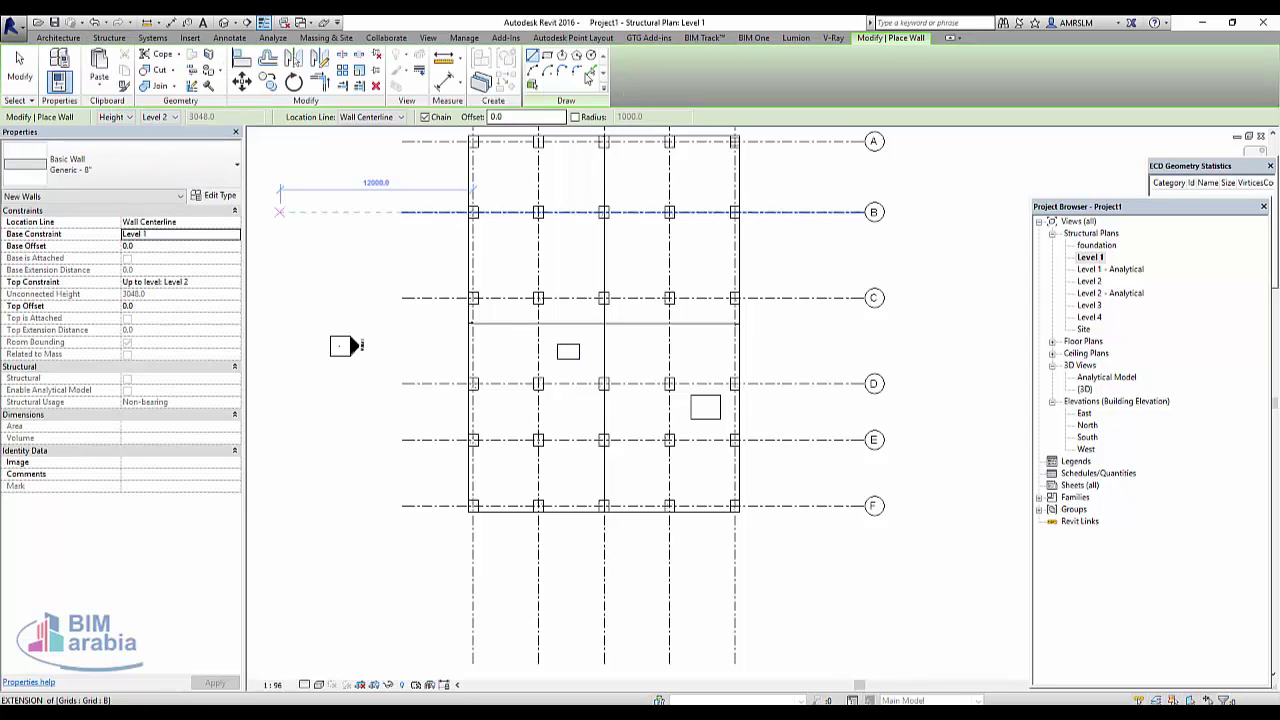
{"action": "key", "text": "Escape"}
{"action": "left_click", "coordinate": [86, 88]}
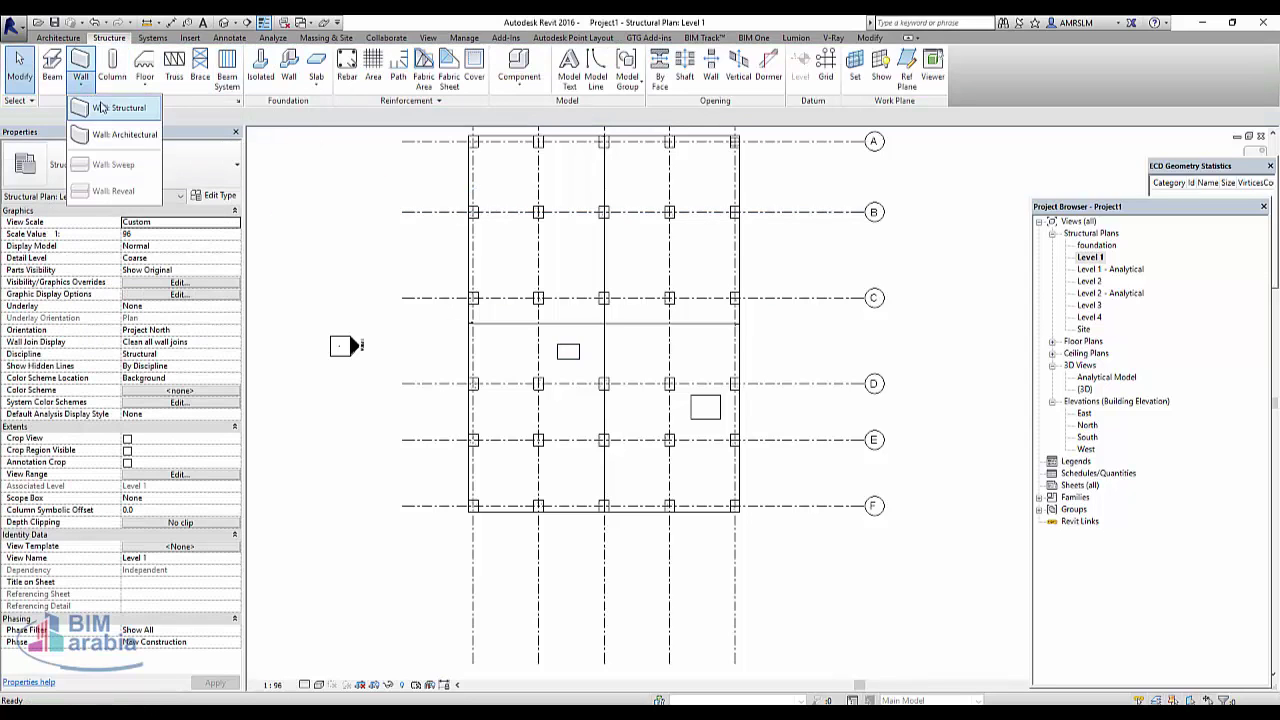
{"action": "left_click", "coordinate": [113, 108]}
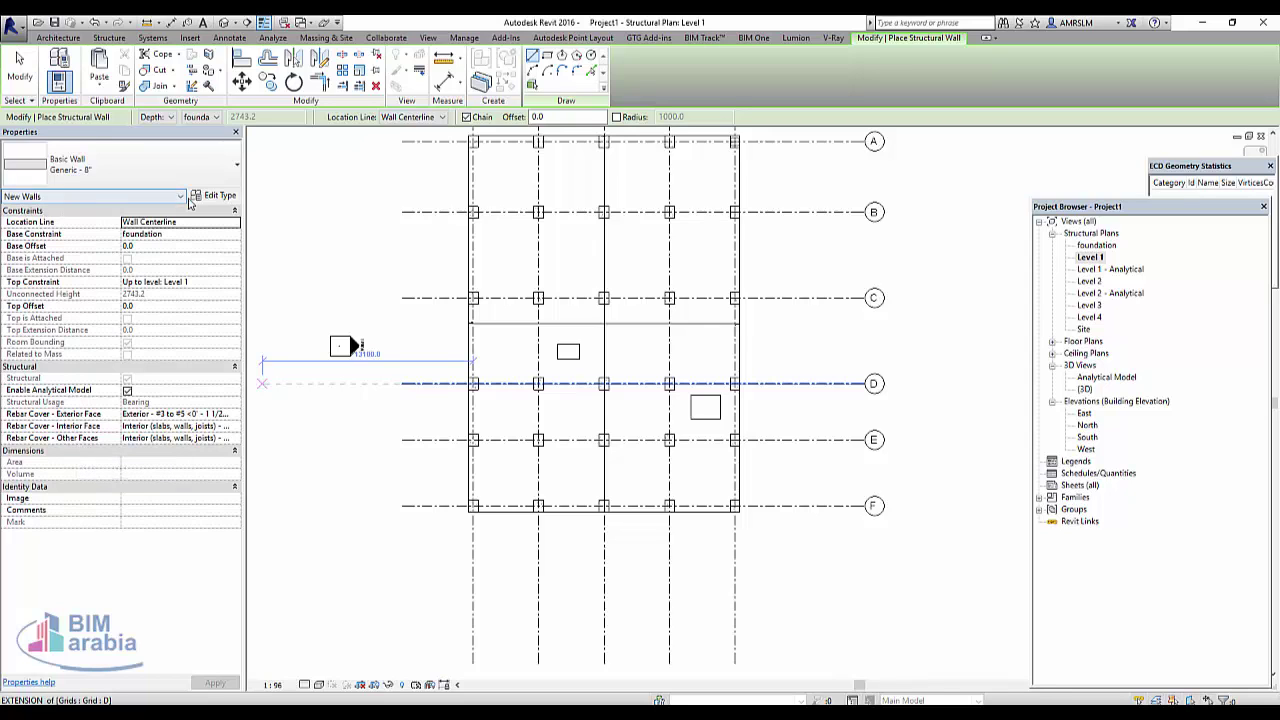
{"action": "left_click", "coordinate": [547, 57]}
Draw a rectangle of four pit walls between the column centres
{"action": "scroll", "coordinate": [560, 205], "scroll_direction": "up", "scroll_amount": 2}
{"action": "scroll", "coordinate": [545, 210], "scroll_direction": "up", "scroll_amount": 3}
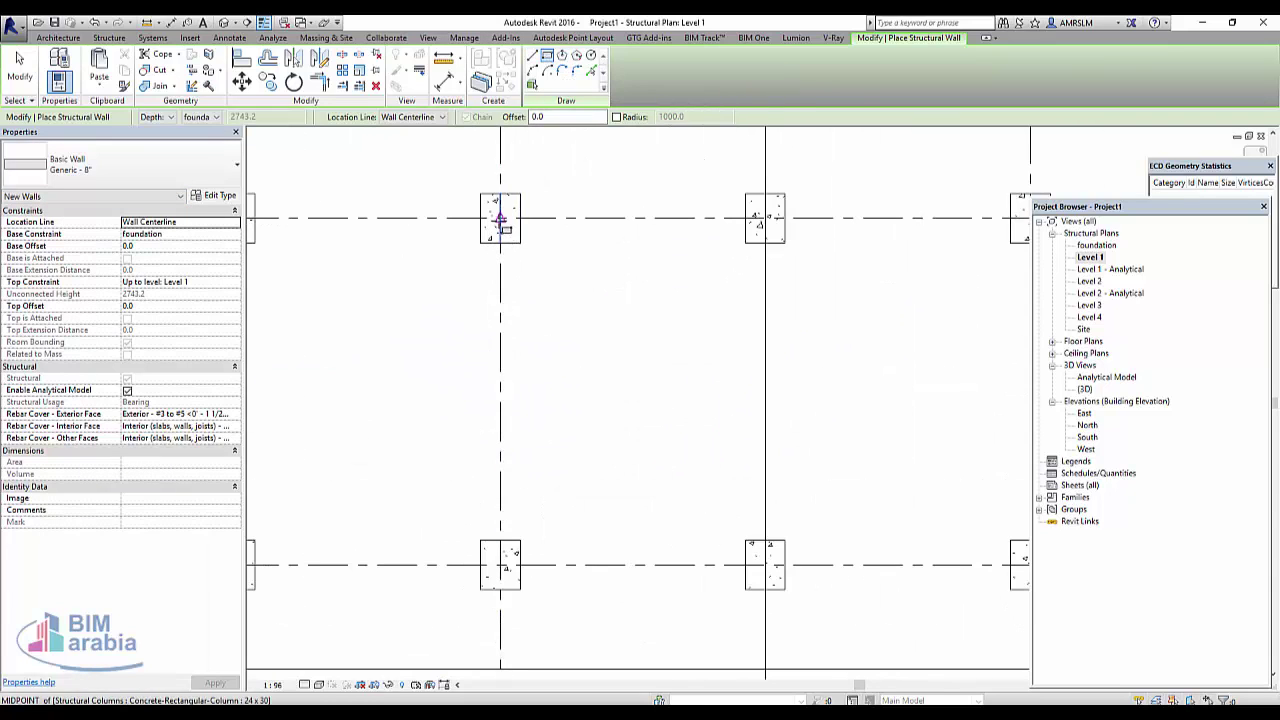
{"action": "left_click", "coordinate": [501, 218]}
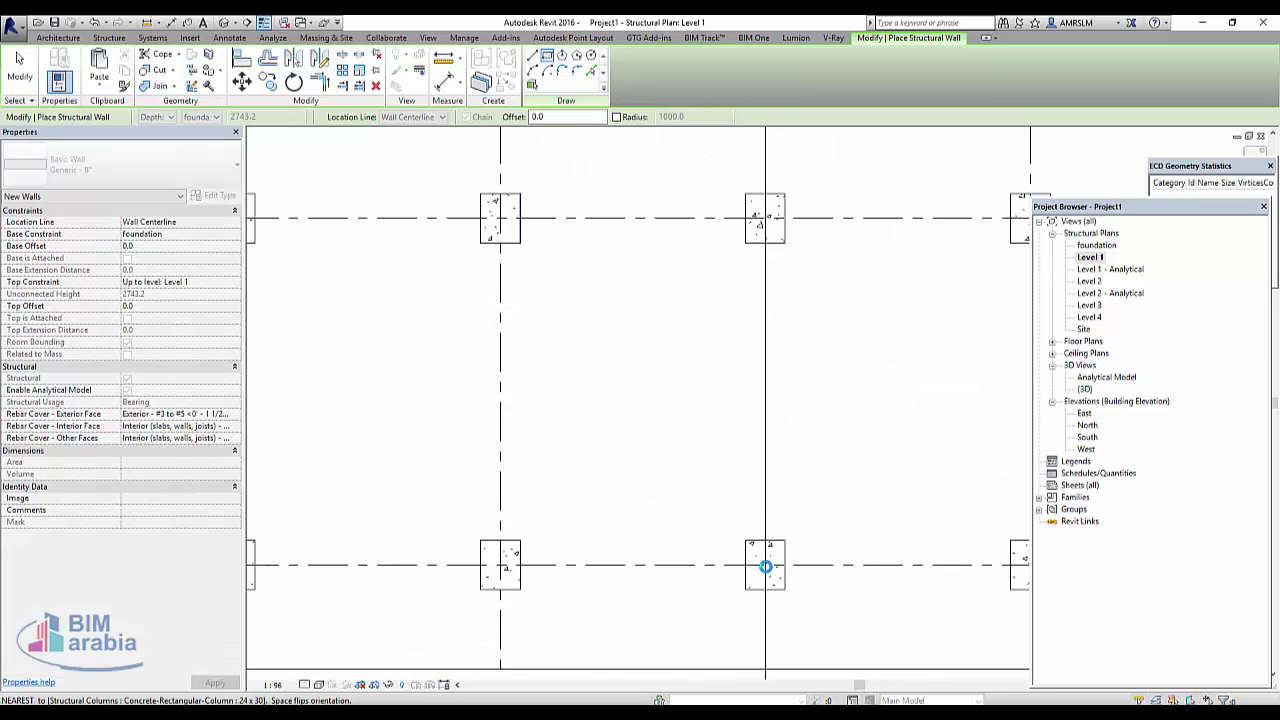
{"action": "left_click", "coordinate": [765, 565]}
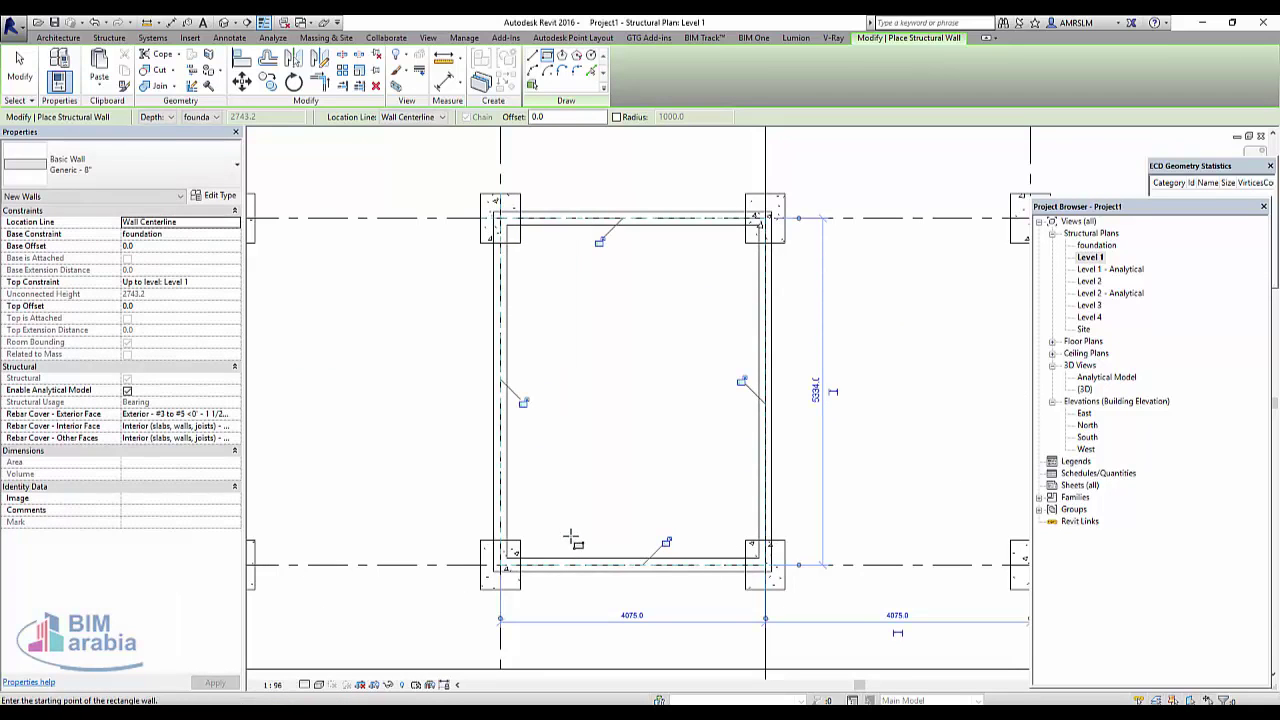
{"action": "scroll", "coordinate": [450, 558], "scroll_direction": "up", "scroll_amount": 3}
{"action": "key", "text": "Escape"}
{"action": "key", "text": "Escape"}
Pull the bottom and left pit walls' ends back to the column faces
{"action": "left_click", "coordinate": [555, 575]}
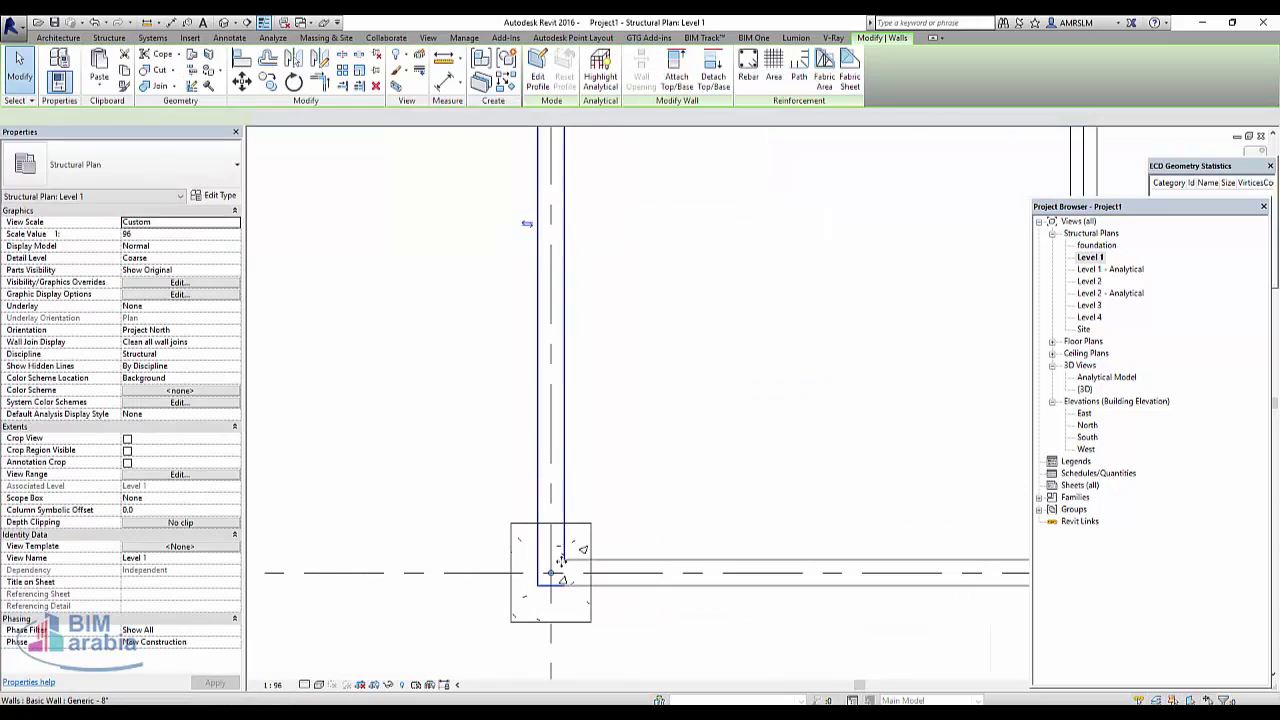
{"action": "left_click", "coordinate": [622, 575]}
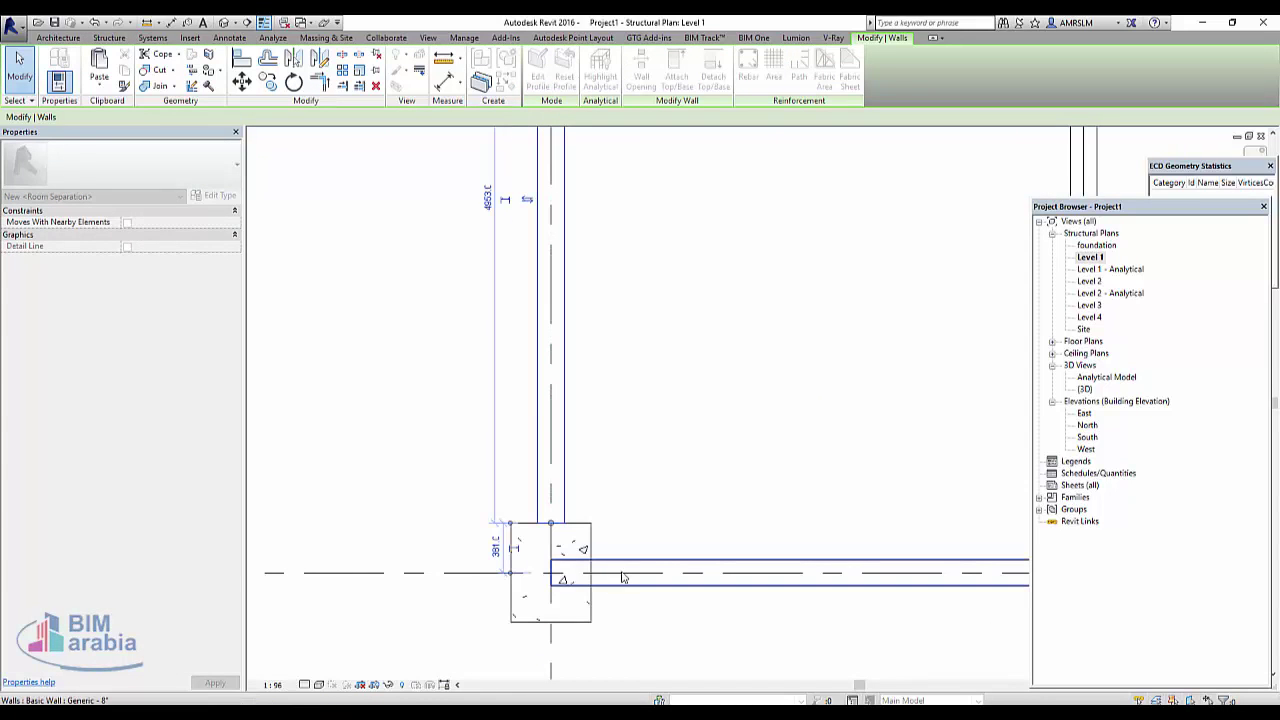
{"action": "left_click_drag", "start_coordinate": [550, 573], "coordinate": [603, 625]}
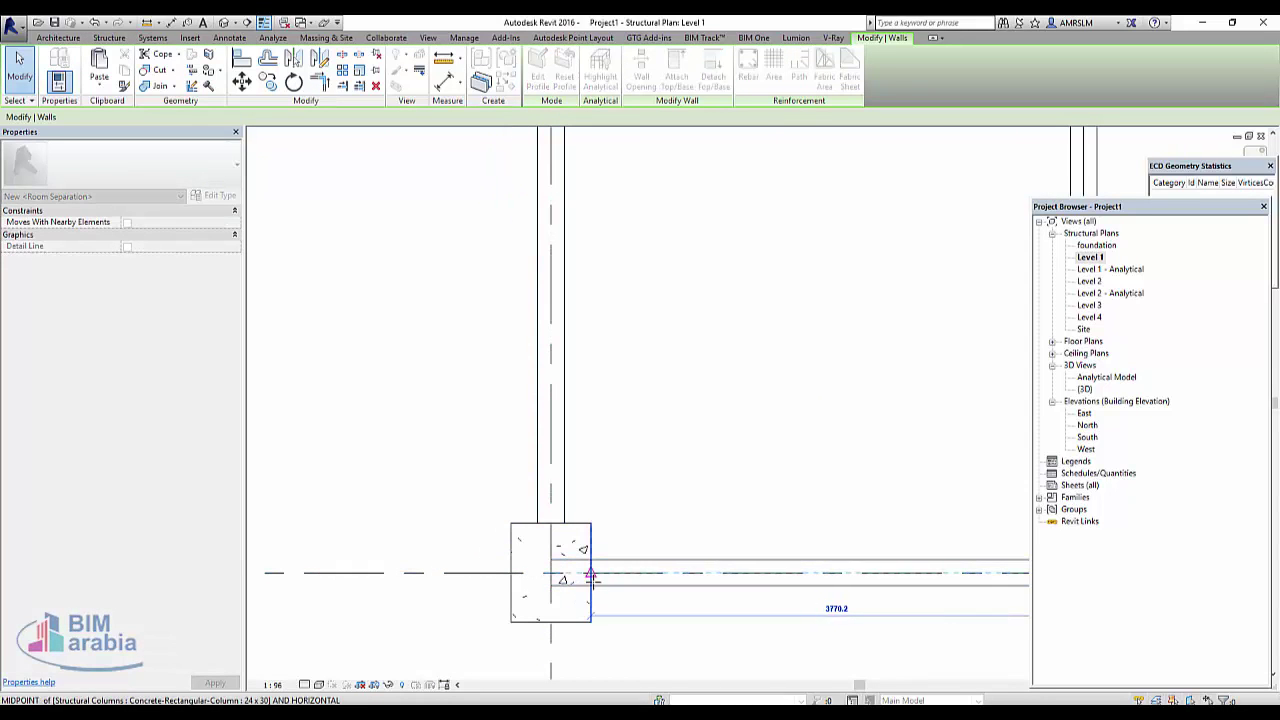
{"action": "scroll", "coordinate": [603, 625], "scroll_direction": "down", "scroll_amount": 3}
{"action": "scroll", "coordinate": [577, 277], "scroll_direction": "up", "scroll_amount": 3}
{"action": "left_click", "coordinate": [592, 400]}
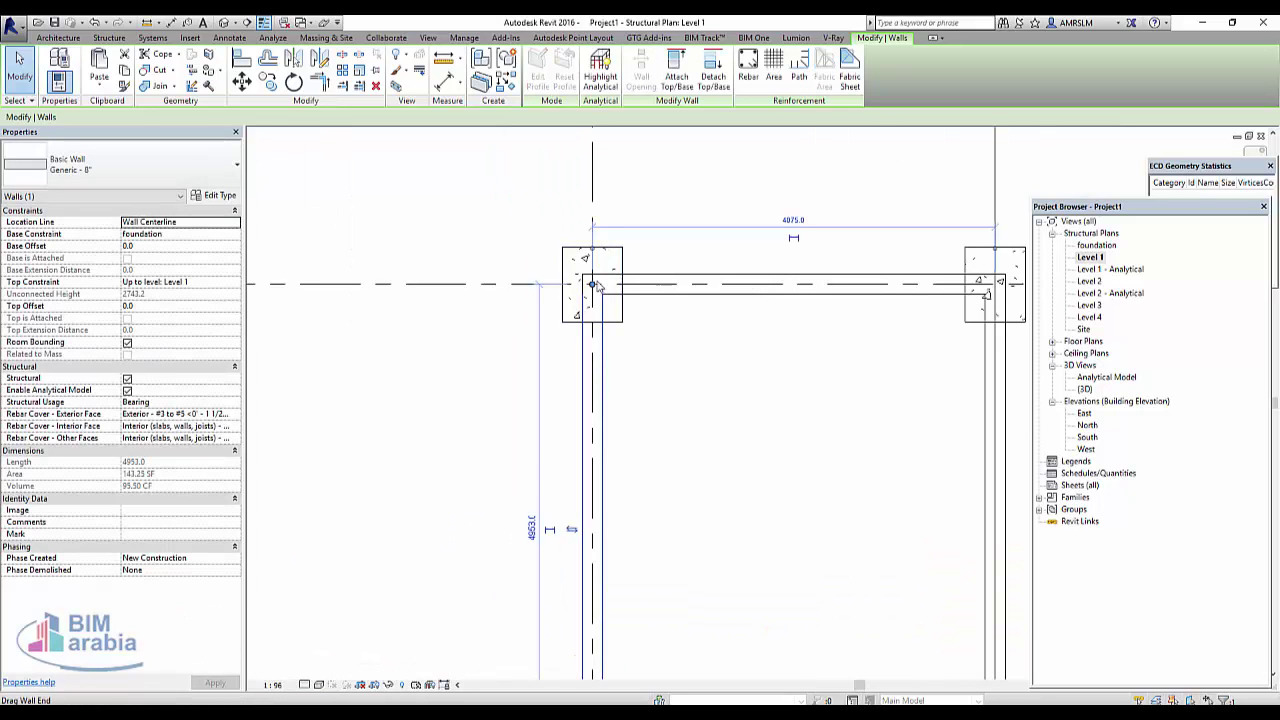
{"action": "left_click_drag", "start_coordinate": [598, 318], "coordinate": [622, 284]}
Shorten the top wall to 3465.4, the right wall to 4953.0, and the wall between the columns to 3465.4
{"action": "left_click", "coordinate": [800, 284]}
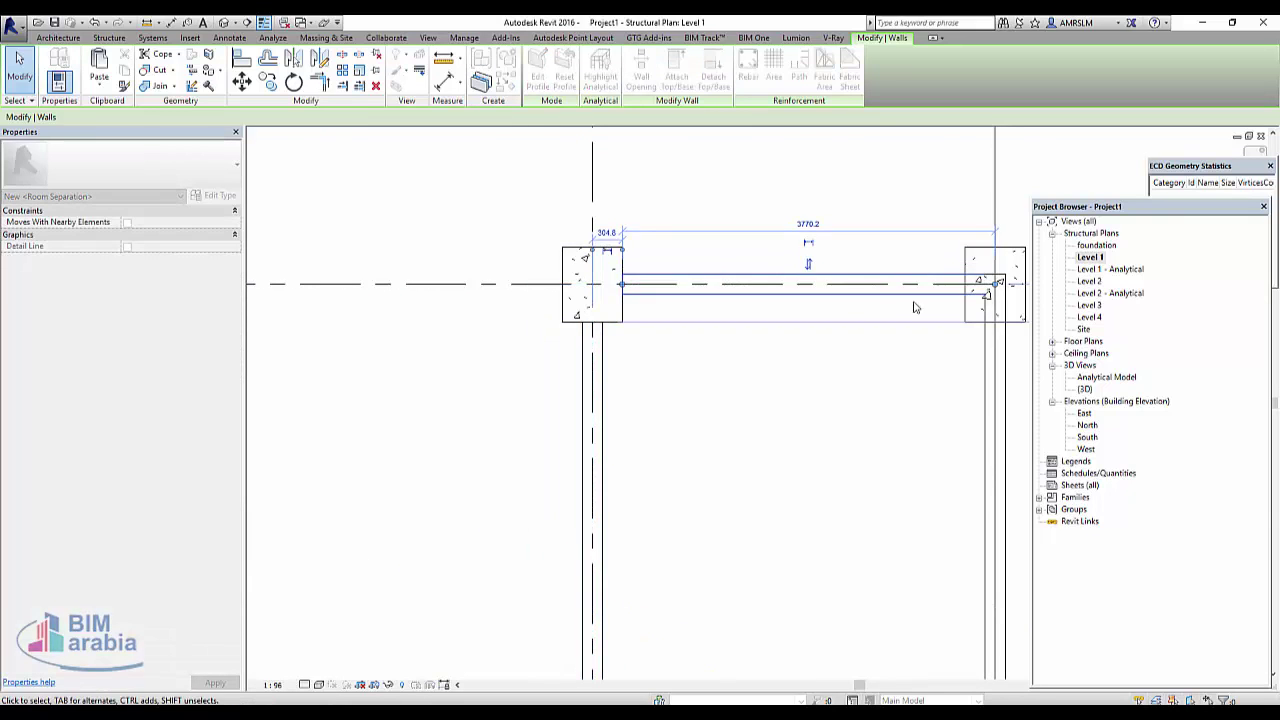
{"action": "left_click_drag", "start_coordinate": [995, 284], "coordinate": [966, 285]}
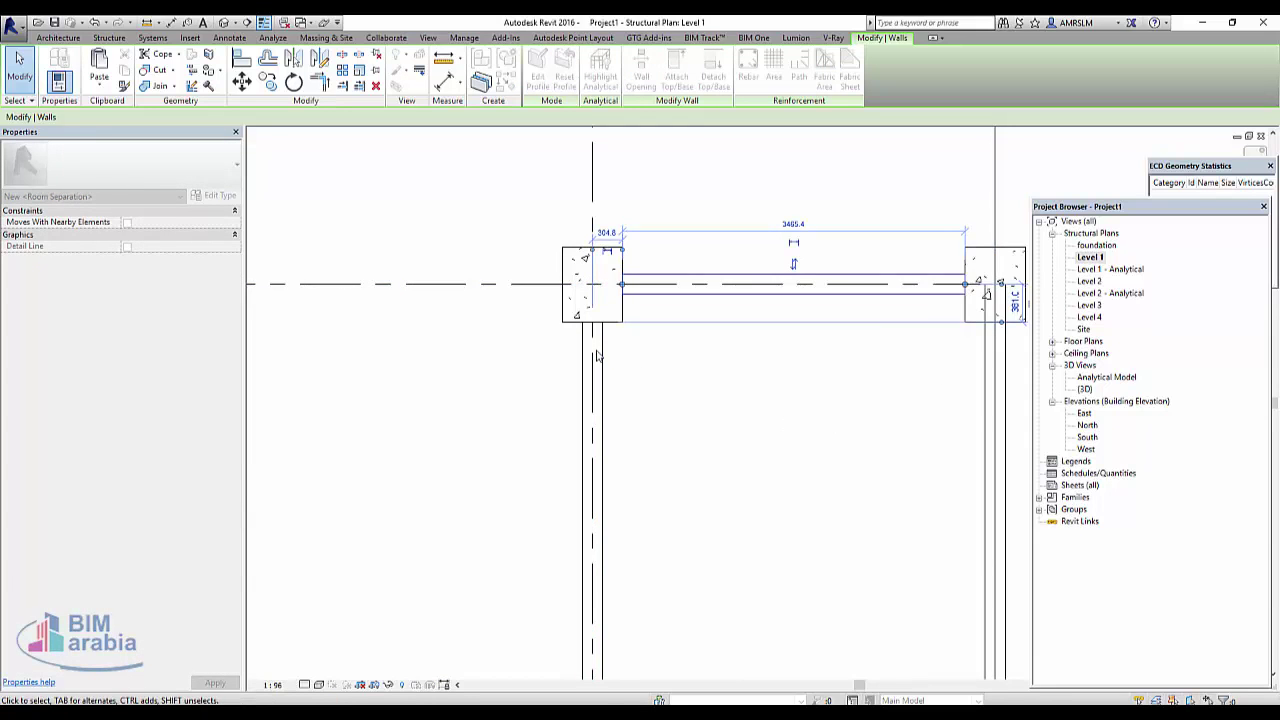
{"action": "scroll", "coordinate": [800, 400], "scroll_direction": "down", "scroll_amount": 3}
{"action": "left_click", "coordinate": [800, 400]}
{"action": "scroll", "coordinate": [762, 660], "scroll_direction": "up", "scroll_amount": 2}
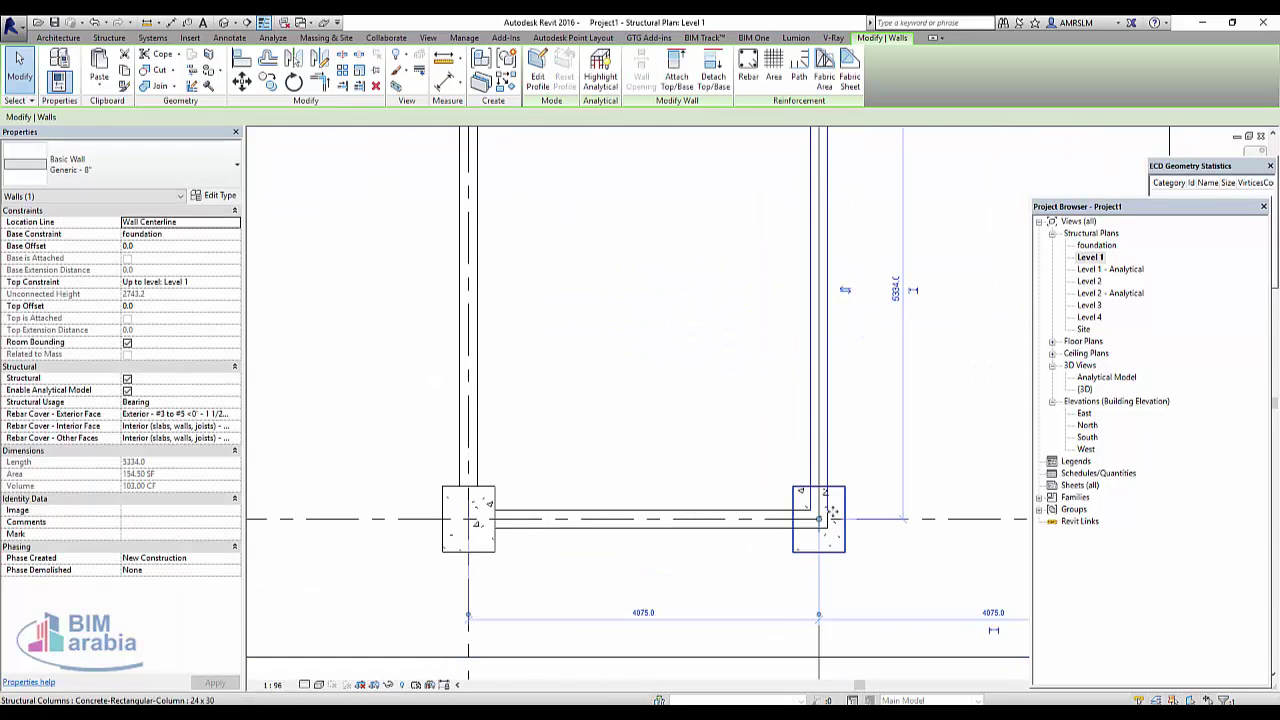
{"action": "left_click_drag", "start_coordinate": [818, 520], "coordinate": [818, 488]}
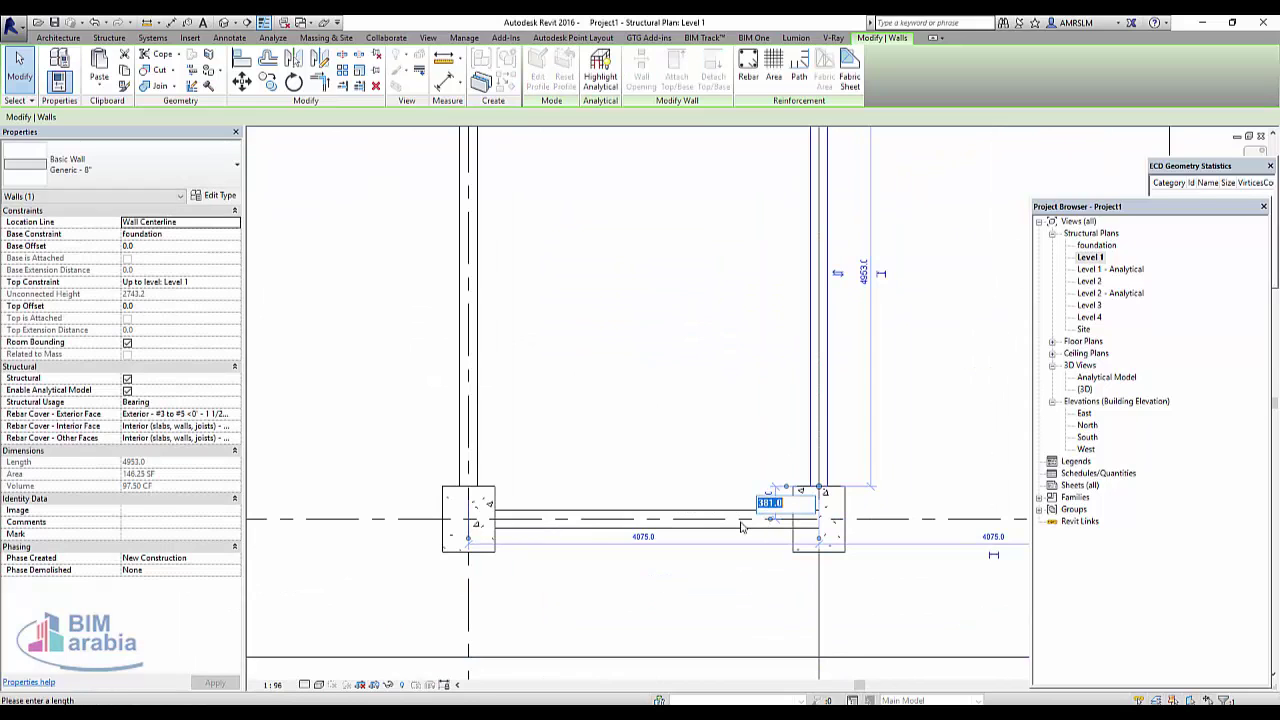
{"action": "left_click", "coordinate": [789, 524]}
{"action": "left_click_drag", "start_coordinate": [818, 520], "coordinate": [792, 520]}
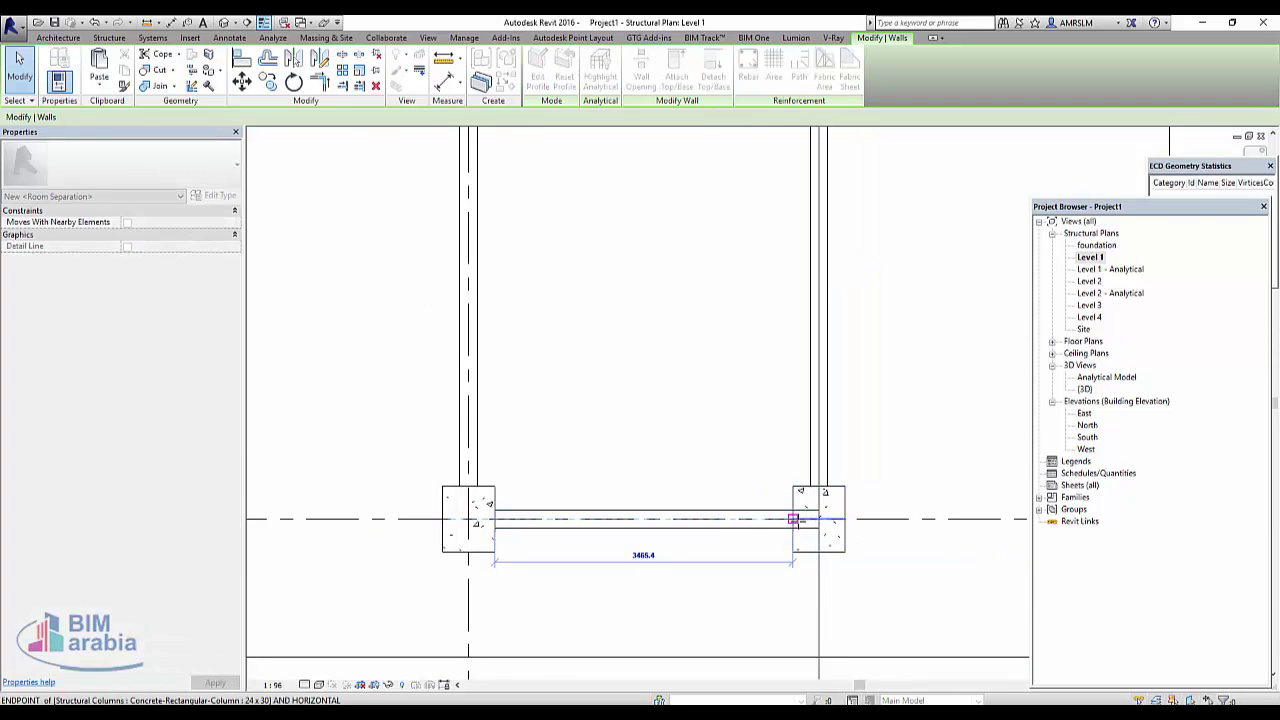
{"action": "scroll", "coordinate": [809, 588], "scroll_direction": "up", "scroll_amount": 2}
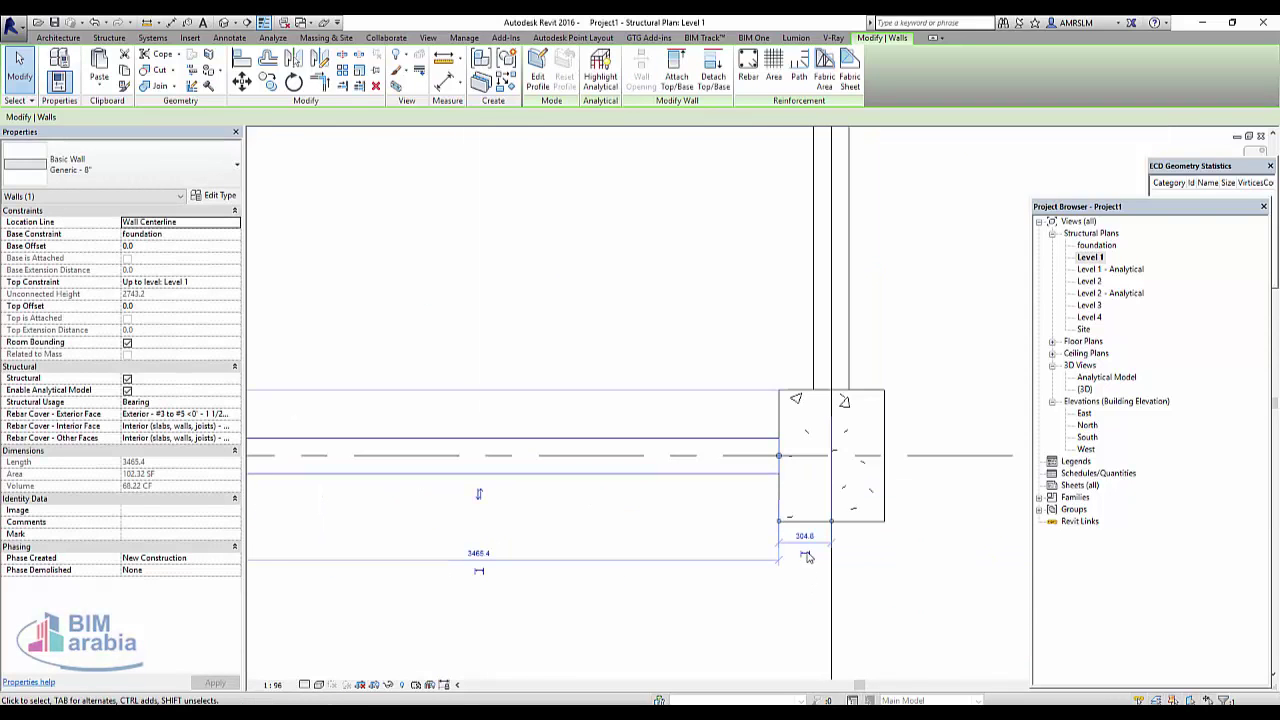
{"action": "scroll", "coordinate": [480, 560], "scroll_direction": "down", "scroll_amount": 2}
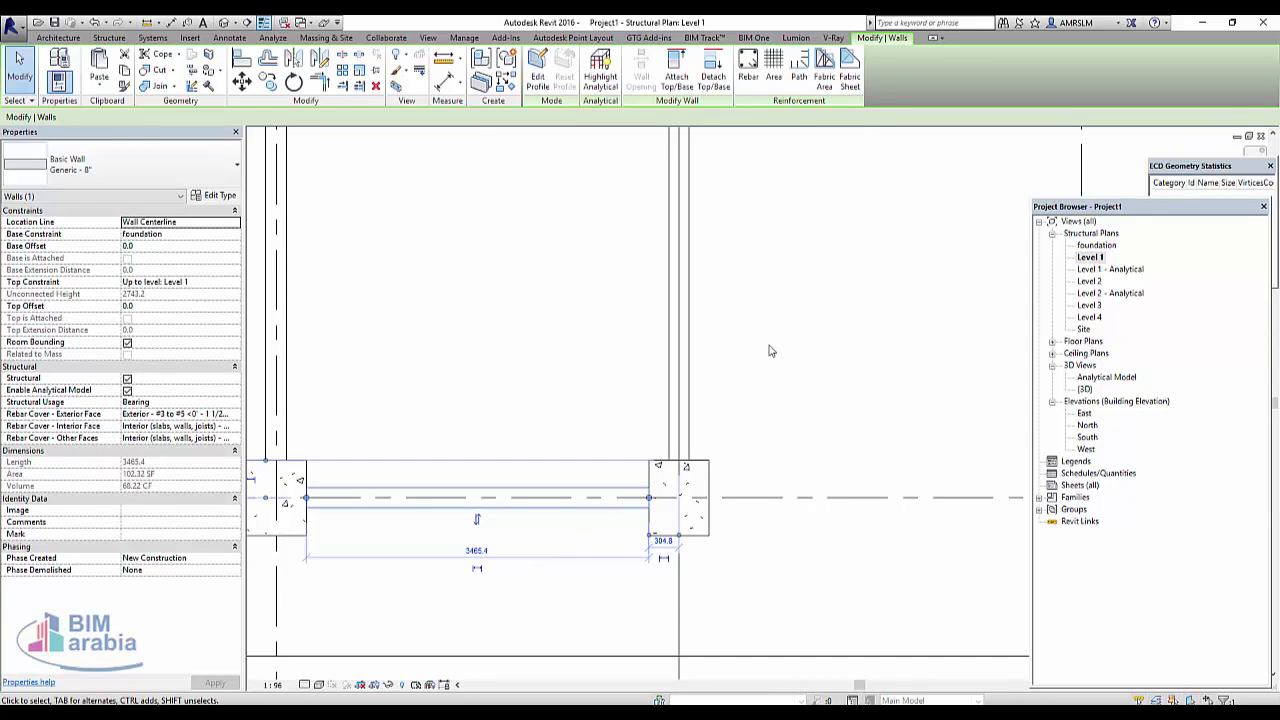
Trim the right vertical pit wall to 4572.0 at the column, then show the default 3D view
{"action": "left_click", "coordinate": [769, 350]}
{"action": "scroll", "coordinate": [765, 430], "scroll_direction": "down", "scroll_amount": 2}
{"action": "scroll", "coordinate": [740, 430], "scroll_direction": "down", "scroll_amount": 1}
{"action": "left_click", "coordinate": [713, 262]}
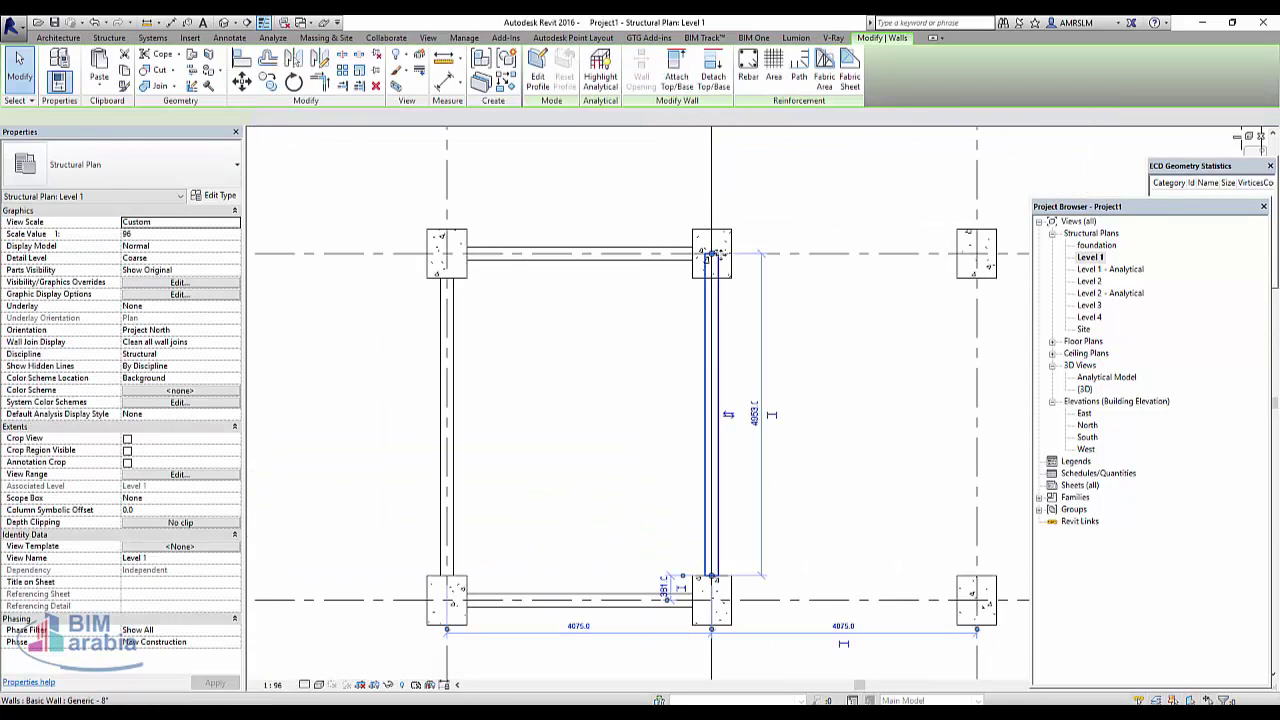
{"action": "left_click_drag", "start_coordinate": [713, 258], "coordinate": [712, 276]}
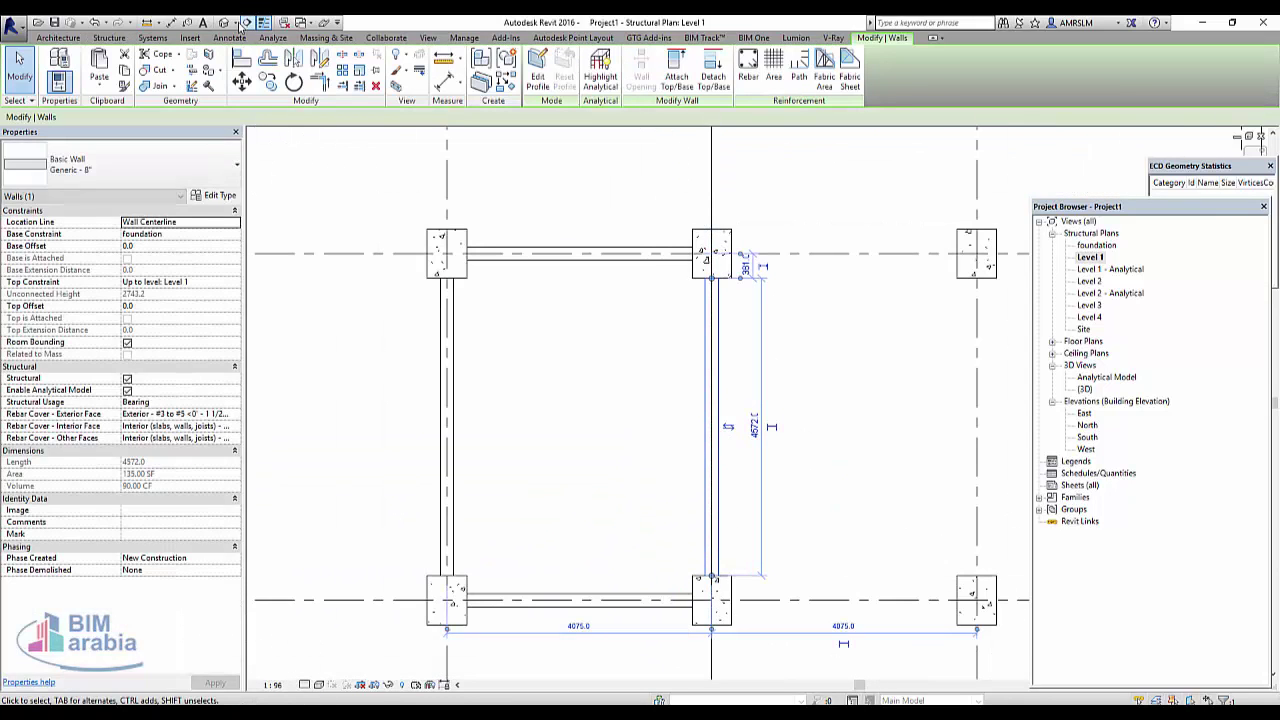
{"action": "left_click", "coordinate": [240, 25]}
{"action": "scroll", "coordinate": [617, 458], "scroll_direction": "down", "scroll_amount": 2}
Orbit the 3D model to inspect the pit walls from below and the front
{"action": "scroll", "coordinate": [617, 458], "scroll_direction": "down", "scroll_amount": 2}
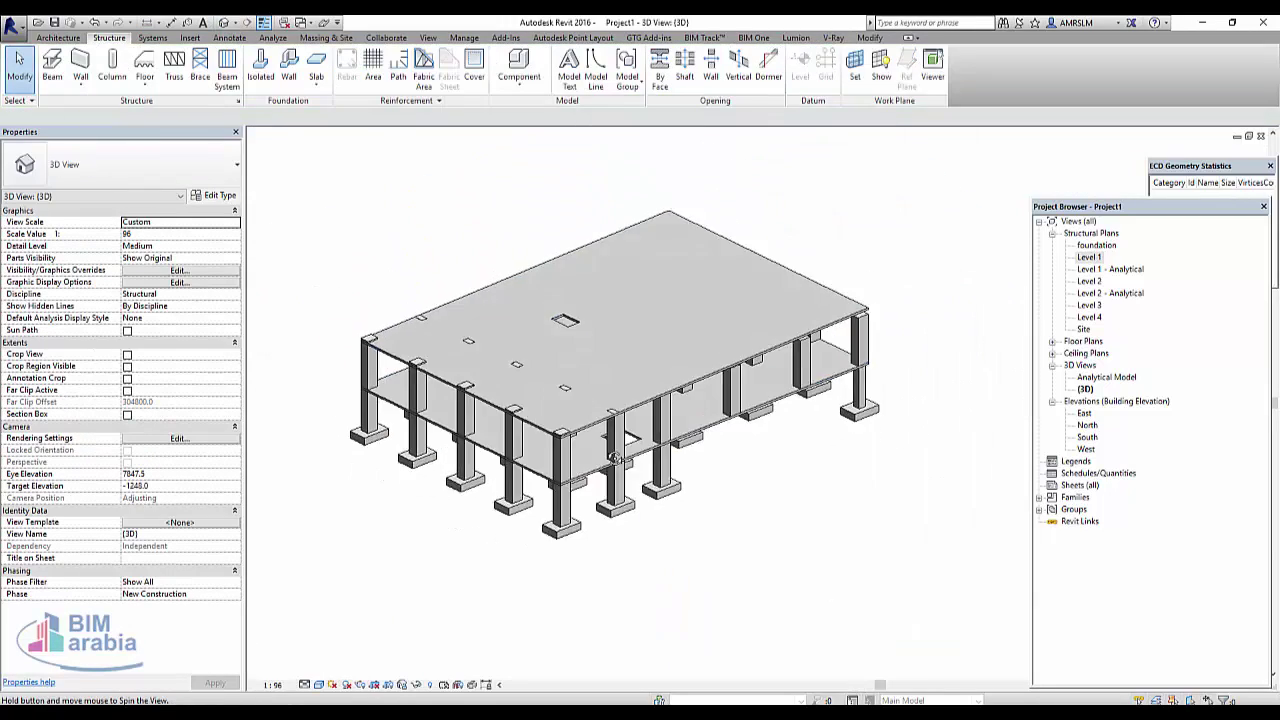
{"action": "middle_click_drag", "start_coordinate": [617, 458], "coordinate": [640, 452], "text": "shift"}
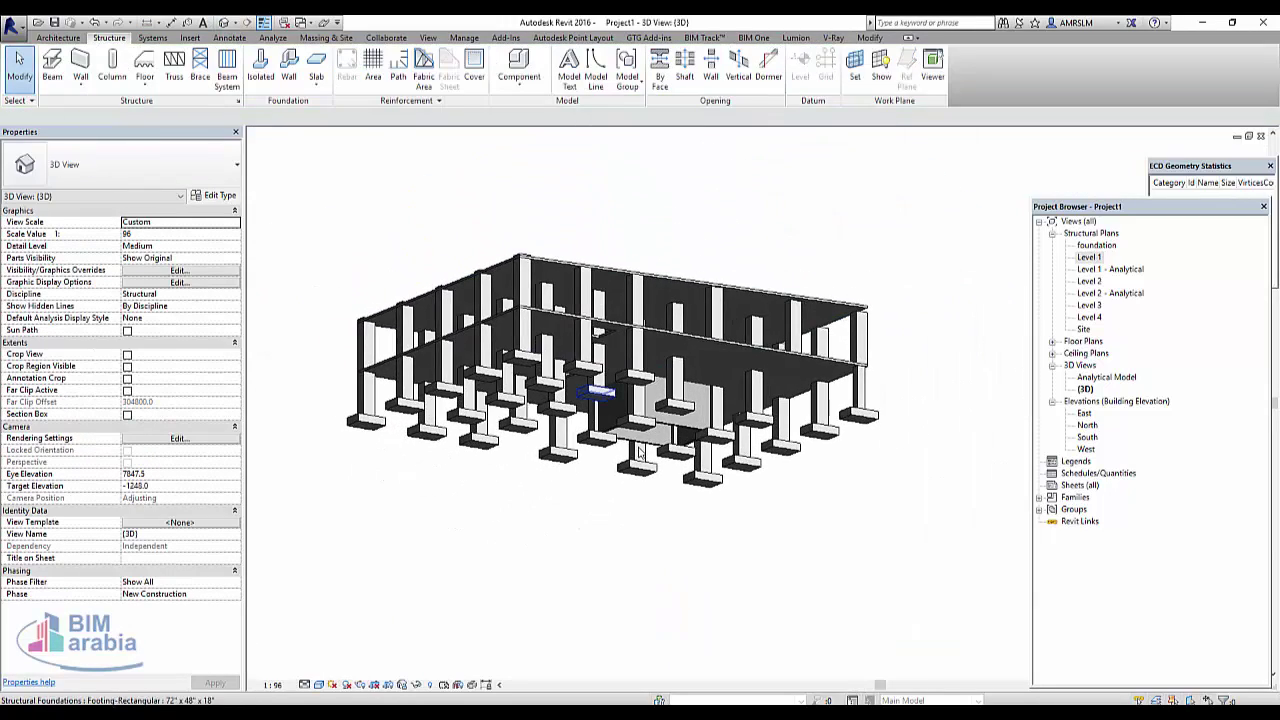
{"action": "scroll", "coordinate": [660, 420], "scroll_direction": "up", "scroll_amount": 3}
{"action": "left_click", "coordinate": [682, 398]}
{"action": "mouse_move", "coordinate": [682, 398]}
{"action": "middle_mouse_down", "text": "shift"}
{"action": "mouse_move", "coordinate": [688, 517]}
{"action": "mouse_move", "coordinate": [668, 559]}
{"action": "mouse_move", "coordinate": [760, 586]}
{"action": "mouse_move", "coordinate": [686, 586]}
{"action": "mouse_move", "coordinate": [704, 516]}
{"action": "mouse_move", "coordinate": [712, 528]}
{"action": "mouse_move", "coordinate": [705, 470]}
{"action": "mouse_move", "coordinate": [727, 410]}
{"action": "middle_mouse_up", "text": "shift"}
{"action": "left_click", "coordinate": [714, 531]}
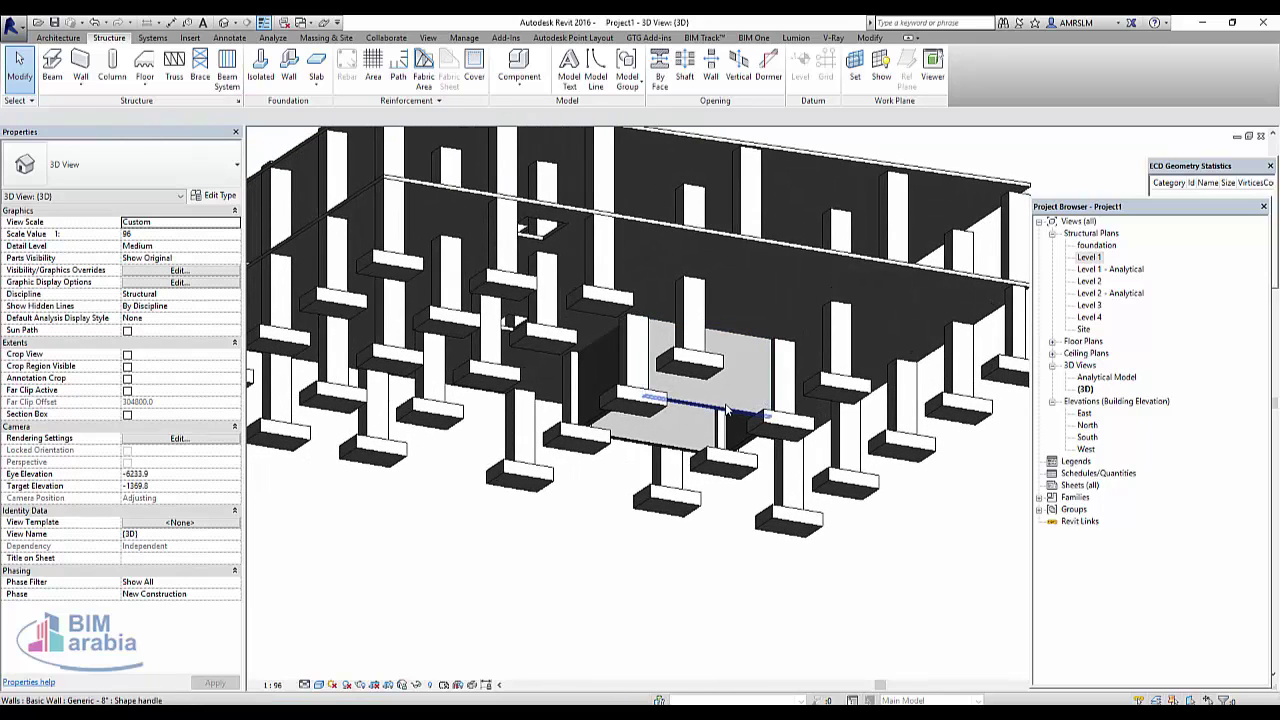
Select the four pit walls and attach their tops to the floor slab above
{"action": "left_click", "coordinate": [678, 447]}
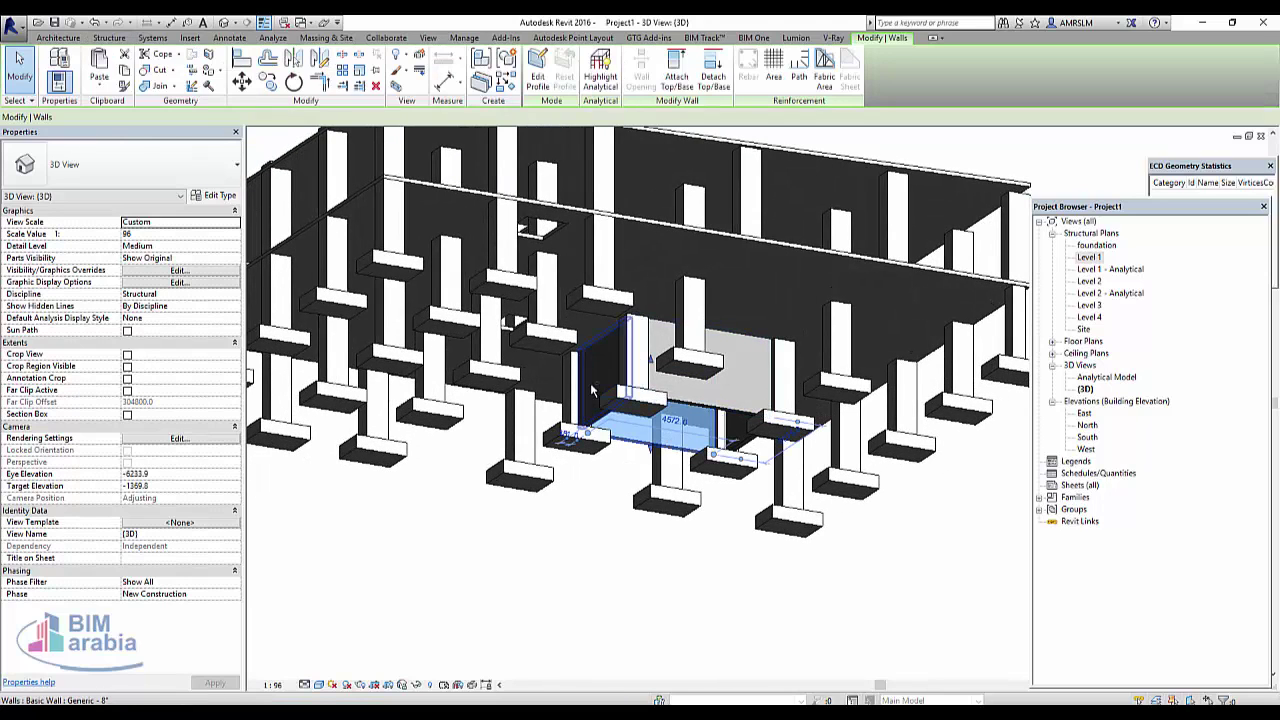
{"action": "left_click", "coordinate": [729, 405], "text": "ctrl"}
{"action": "left_click", "coordinate": [737, 446], "text": "ctrl"}
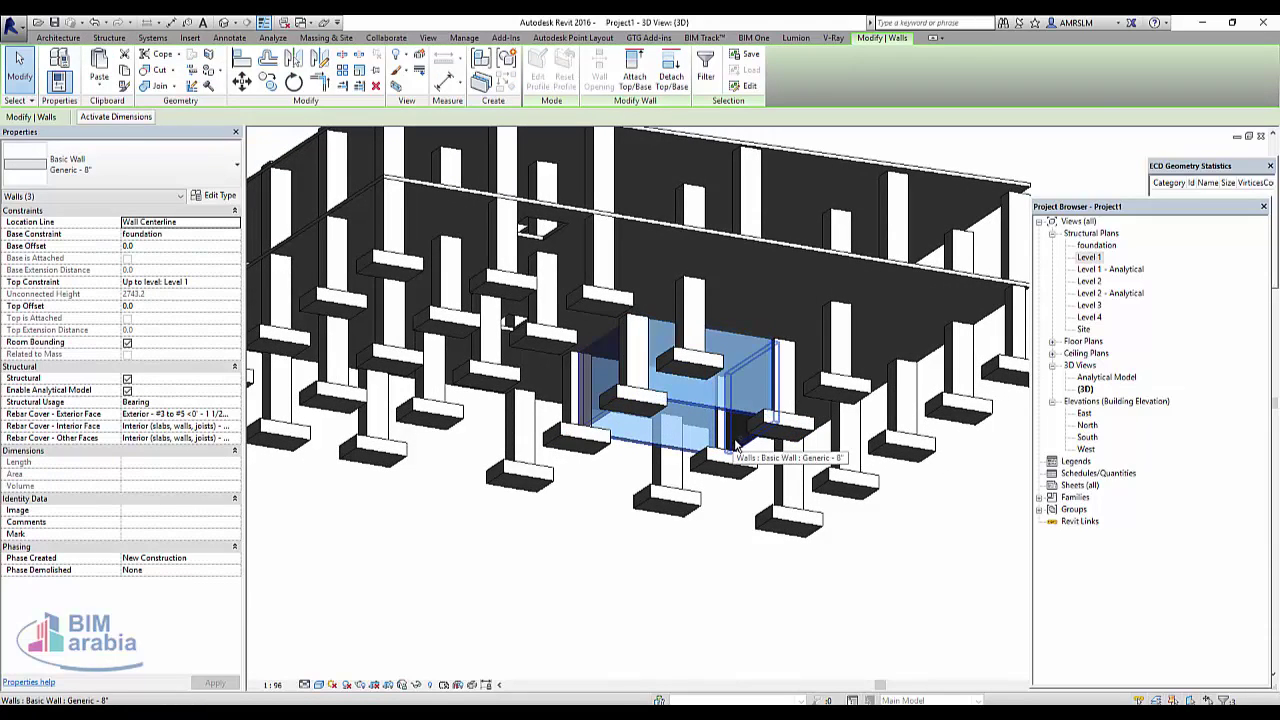
{"action": "left_click", "coordinate": [737, 446], "text": "ctrl"}
{"action": "mouse_move", "coordinate": [737, 446]}
{"action": "middle_mouse_down", "text": "shift"}
{"action": "mouse_move", "coordinate": [849, 489]}
{"action": "mouse_move", "coordinate": [709, 488]}
{"action": "middle_mouse_up", "text": "shift"}
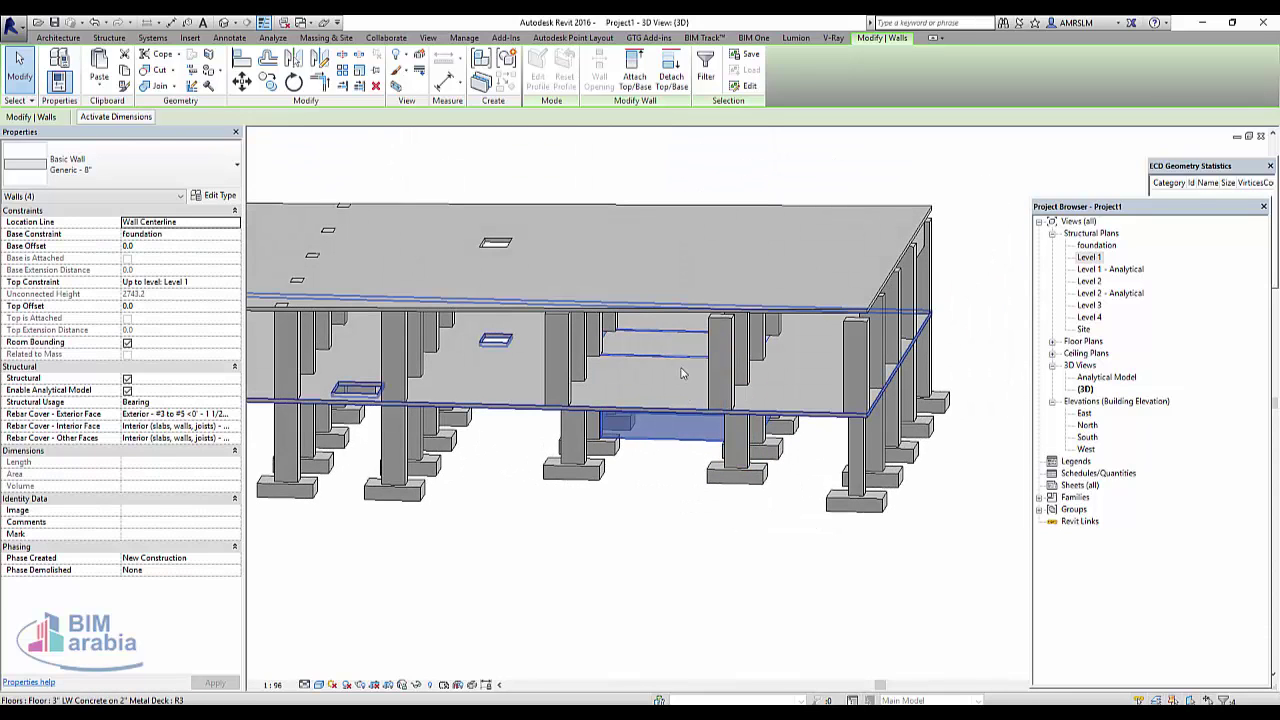
{"action": "left_click", "coordinate": [637, 78]}
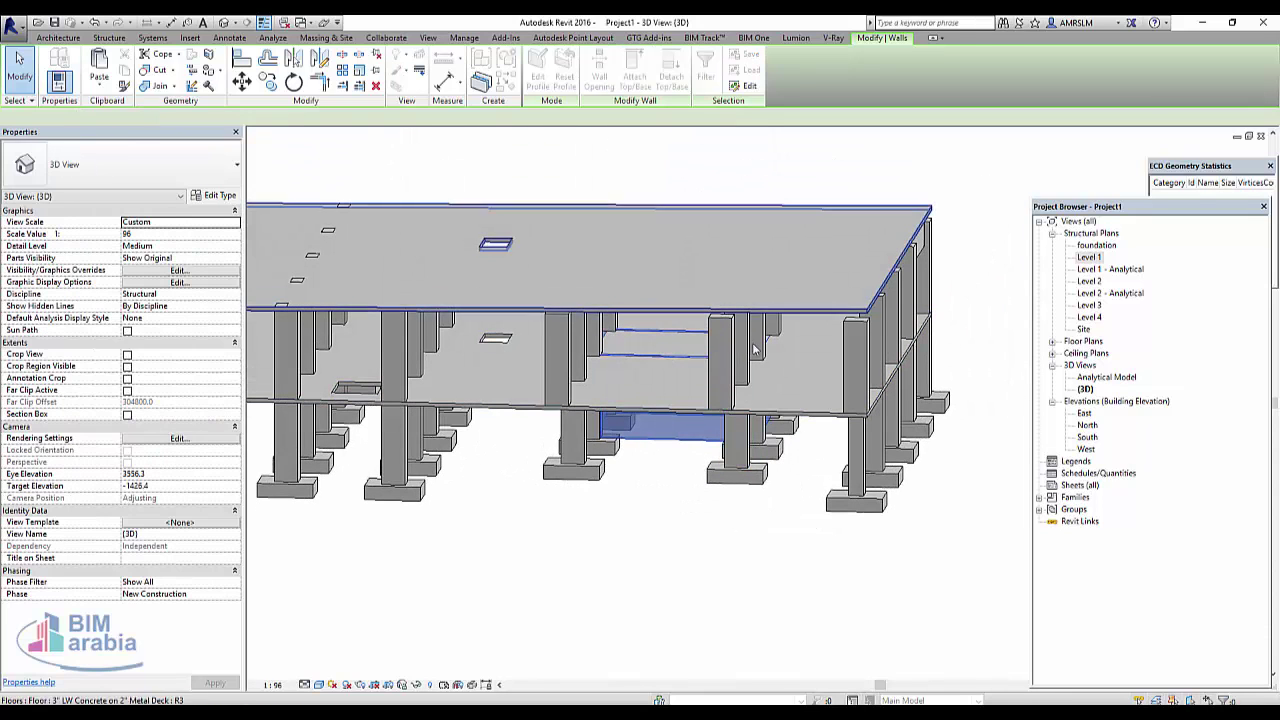
{"action": "left_click", "coordinate": [636, 408]}
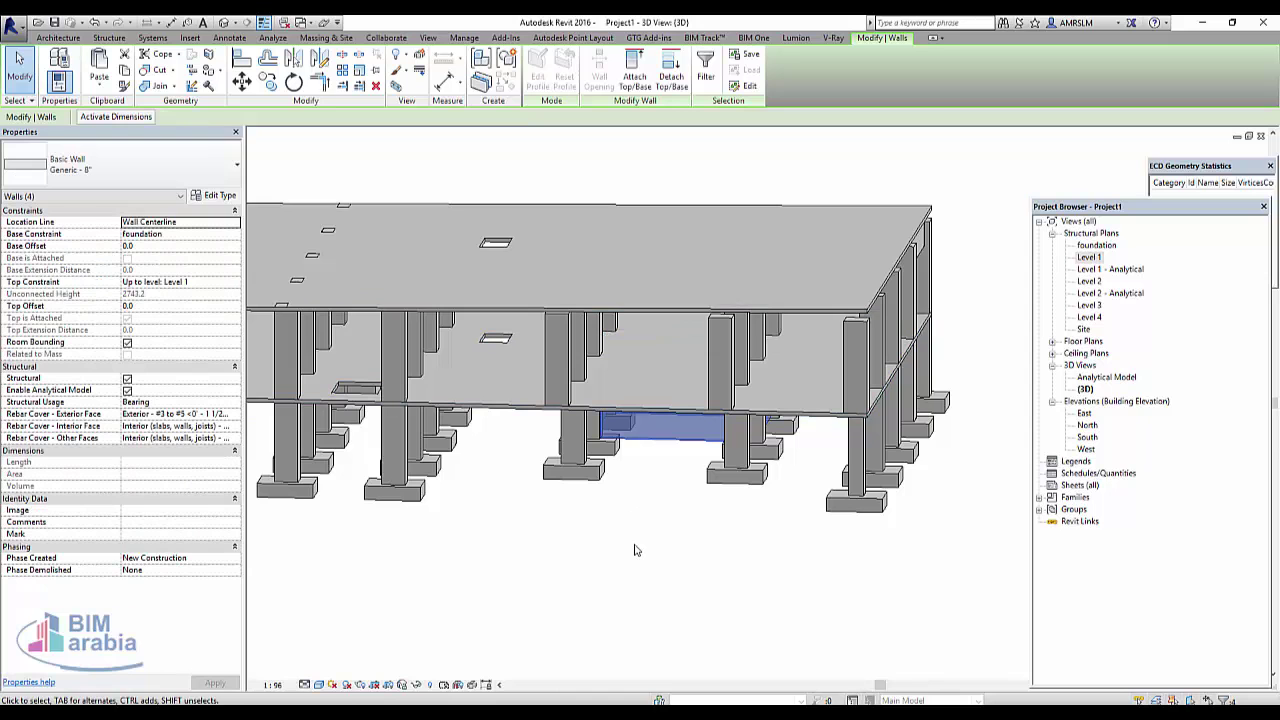
{"action": "mouse_move", "coordinate": [493, 638]}
{"action": "middle_mouse_down", "text": "shift"}
{"action": "mouse_move", "coordinate": [543, 514]}
{"action": "mouse_move", "coordinate": [665, 318]}
{"action": "middle_mouse_up", "text": "shift"}
{"action": "left_click", "coordinate": [665, 318]}
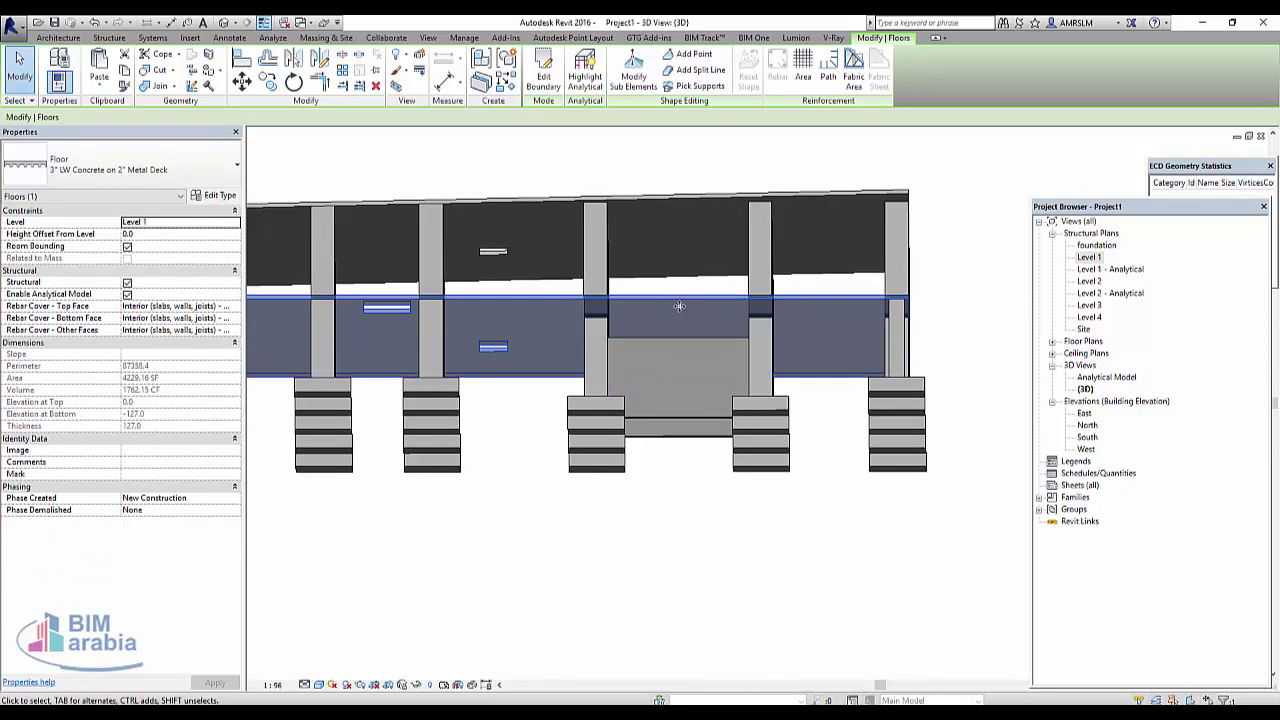